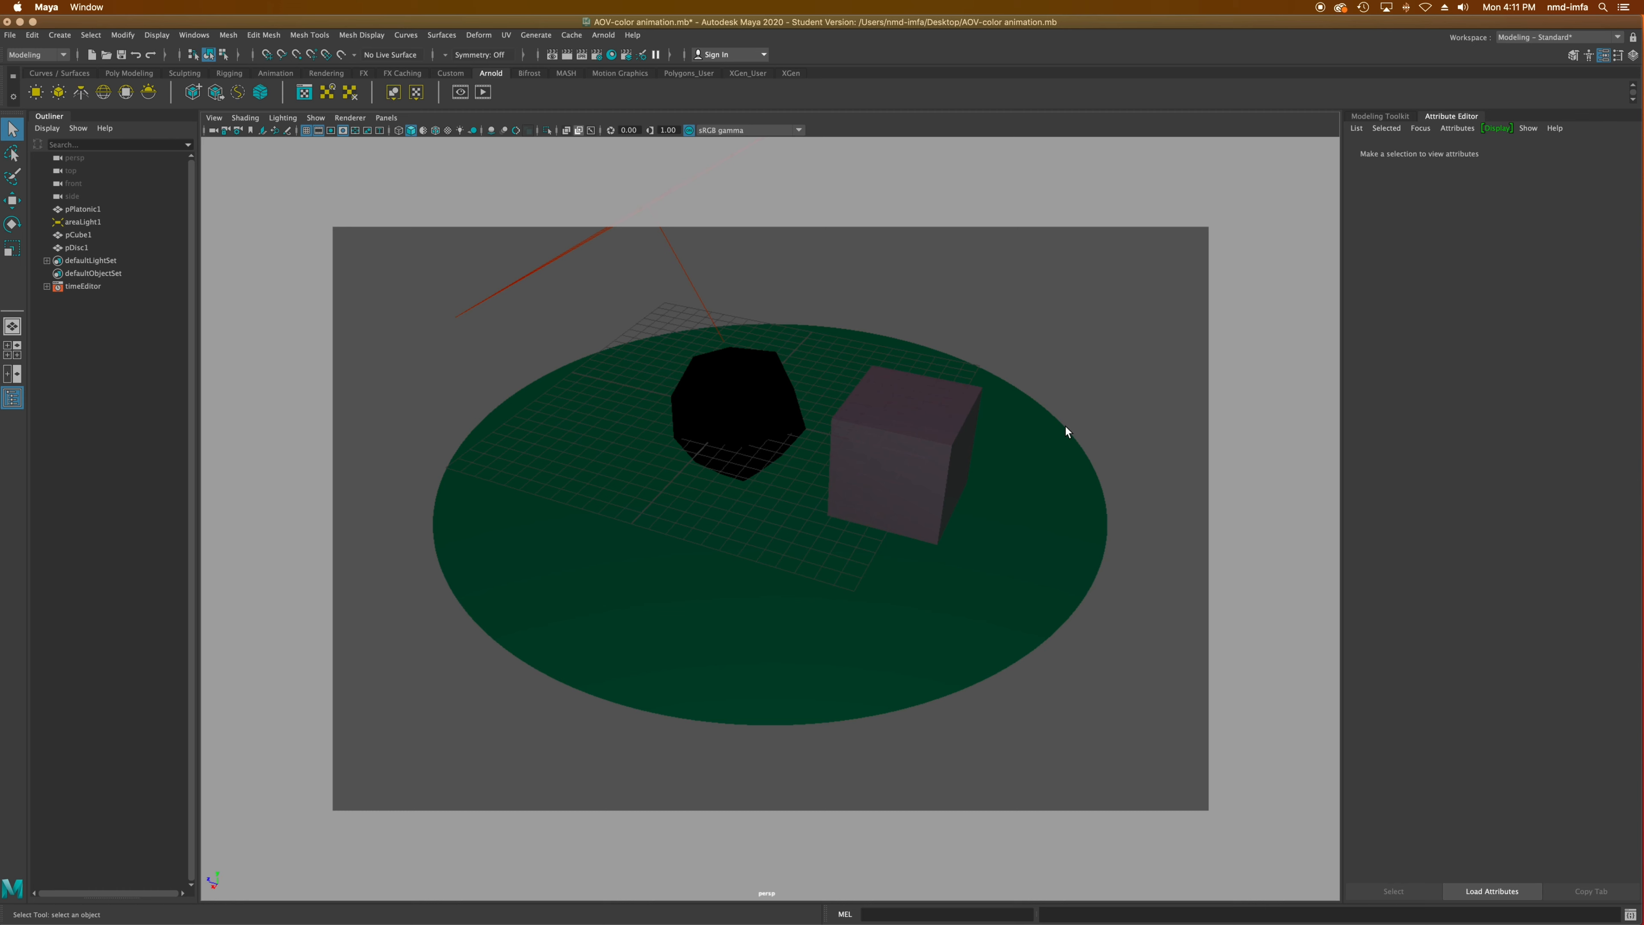
Step: Select the cube and the platonic solid in turn to compare their surface material attributes
{"action": "left_click", "coordinate": [921, 444]}
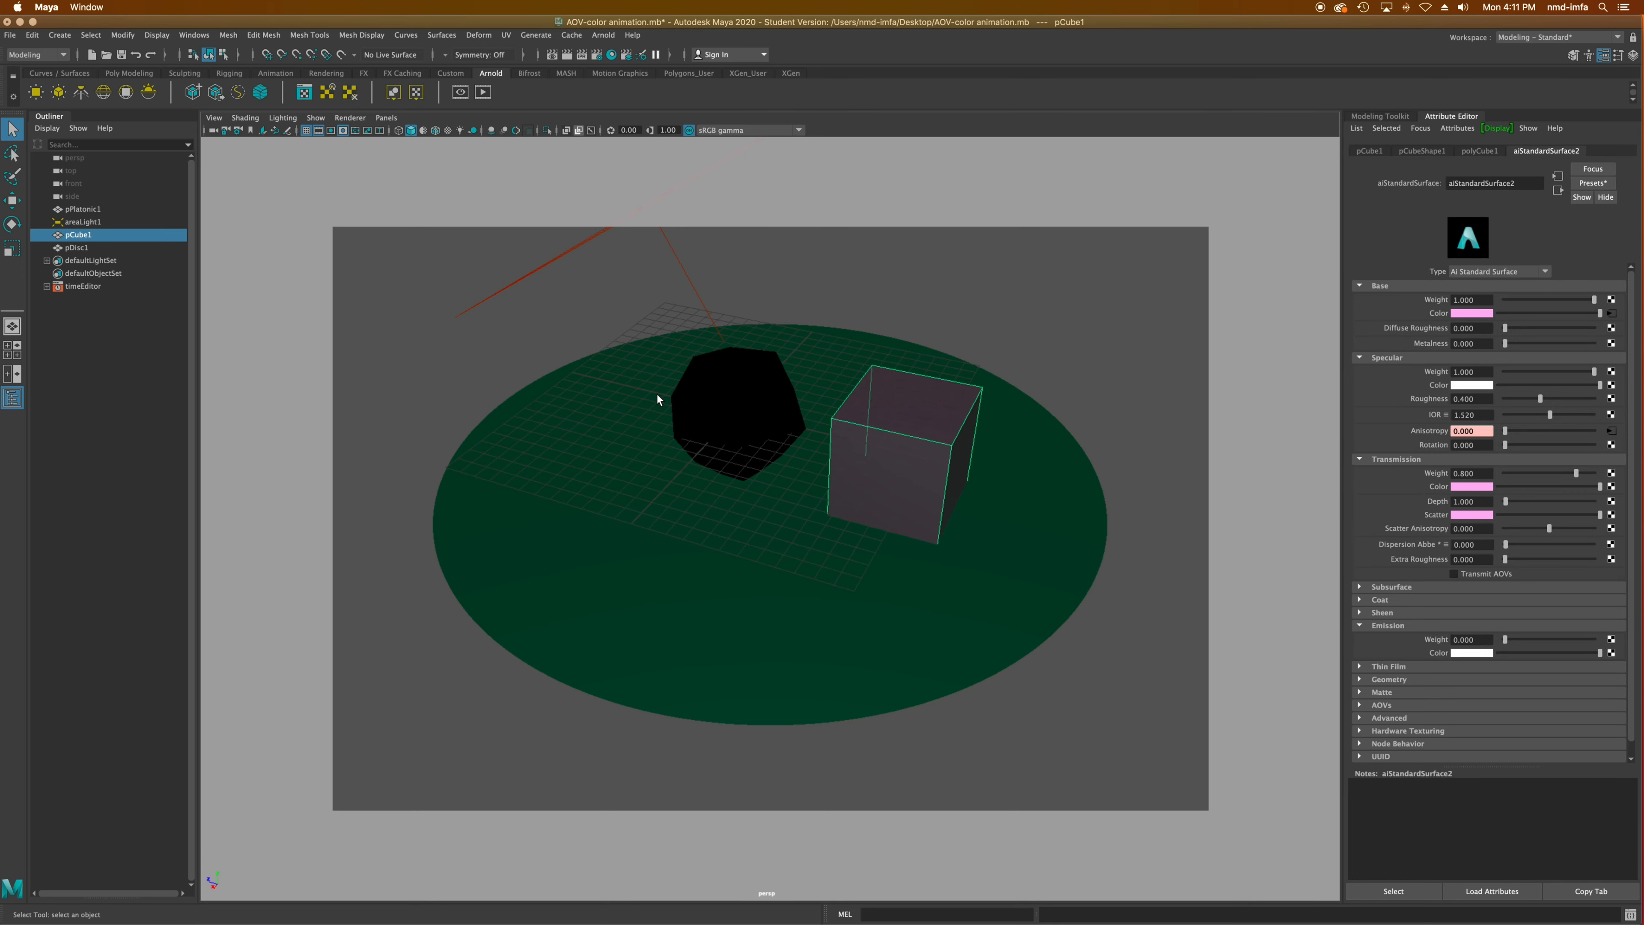
{"action": "left_click", "coordinate": [715, 405]}
{"action": "left_click", "coordinate": [843, 447]}
{"action": "left_click", "coordinate": [729, 403]}
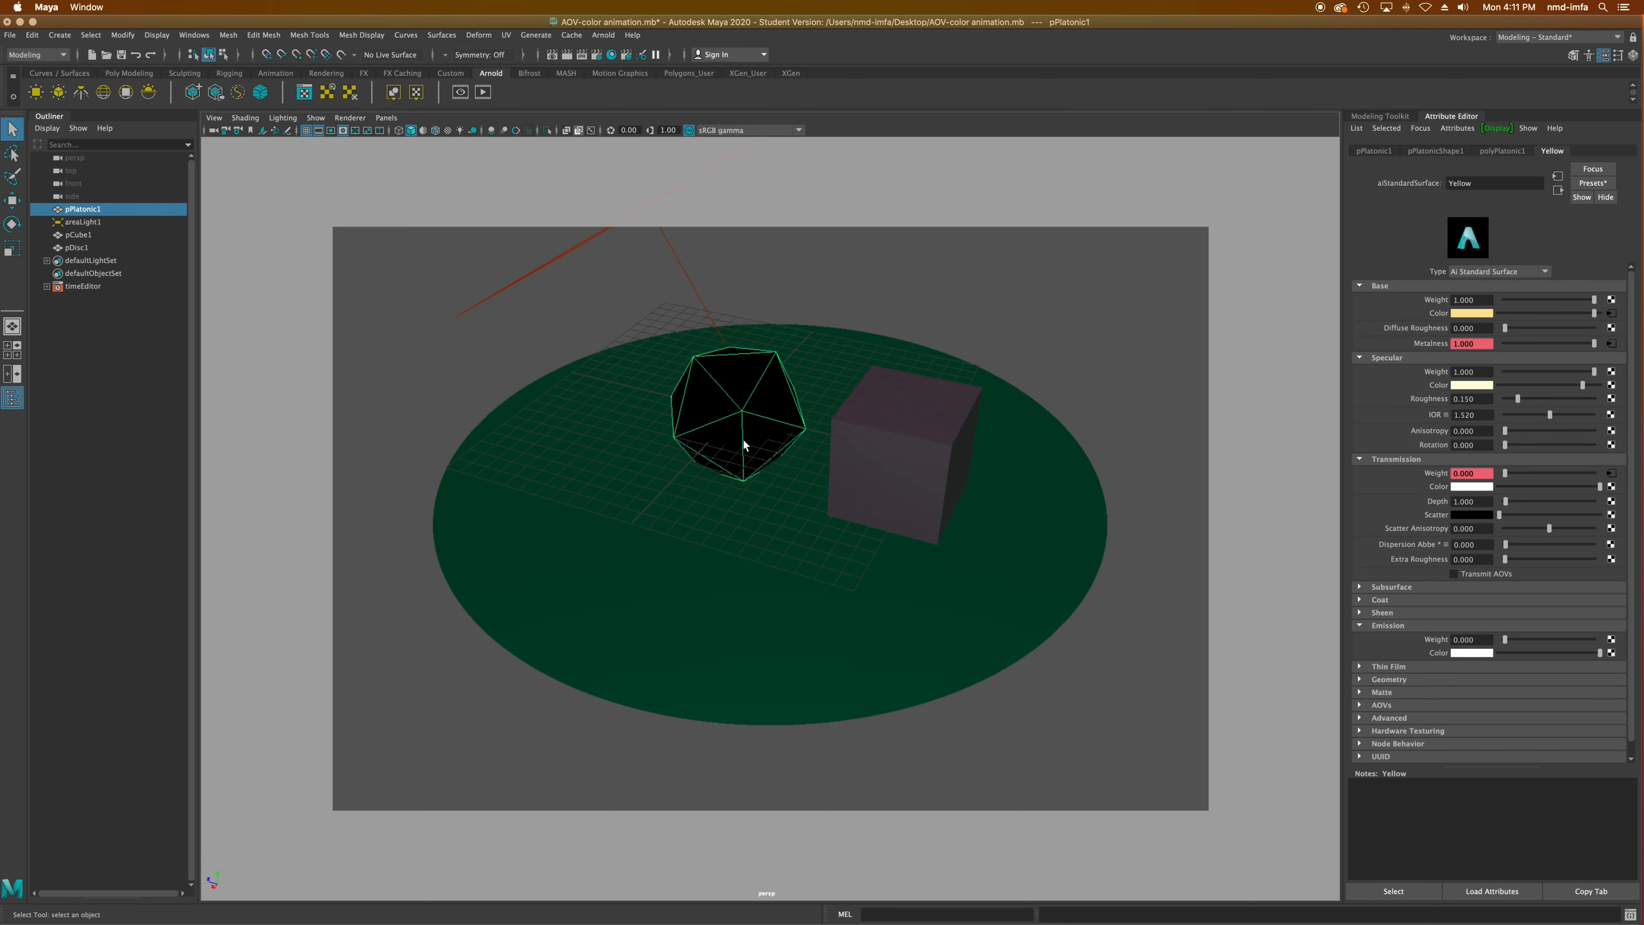
{"action": "left_click", "coordinate": [933, 435]}
{"action": "left_click", "coordinate": [726, 415]}
{"action": "left_click", "coordinate": [934, 423]}
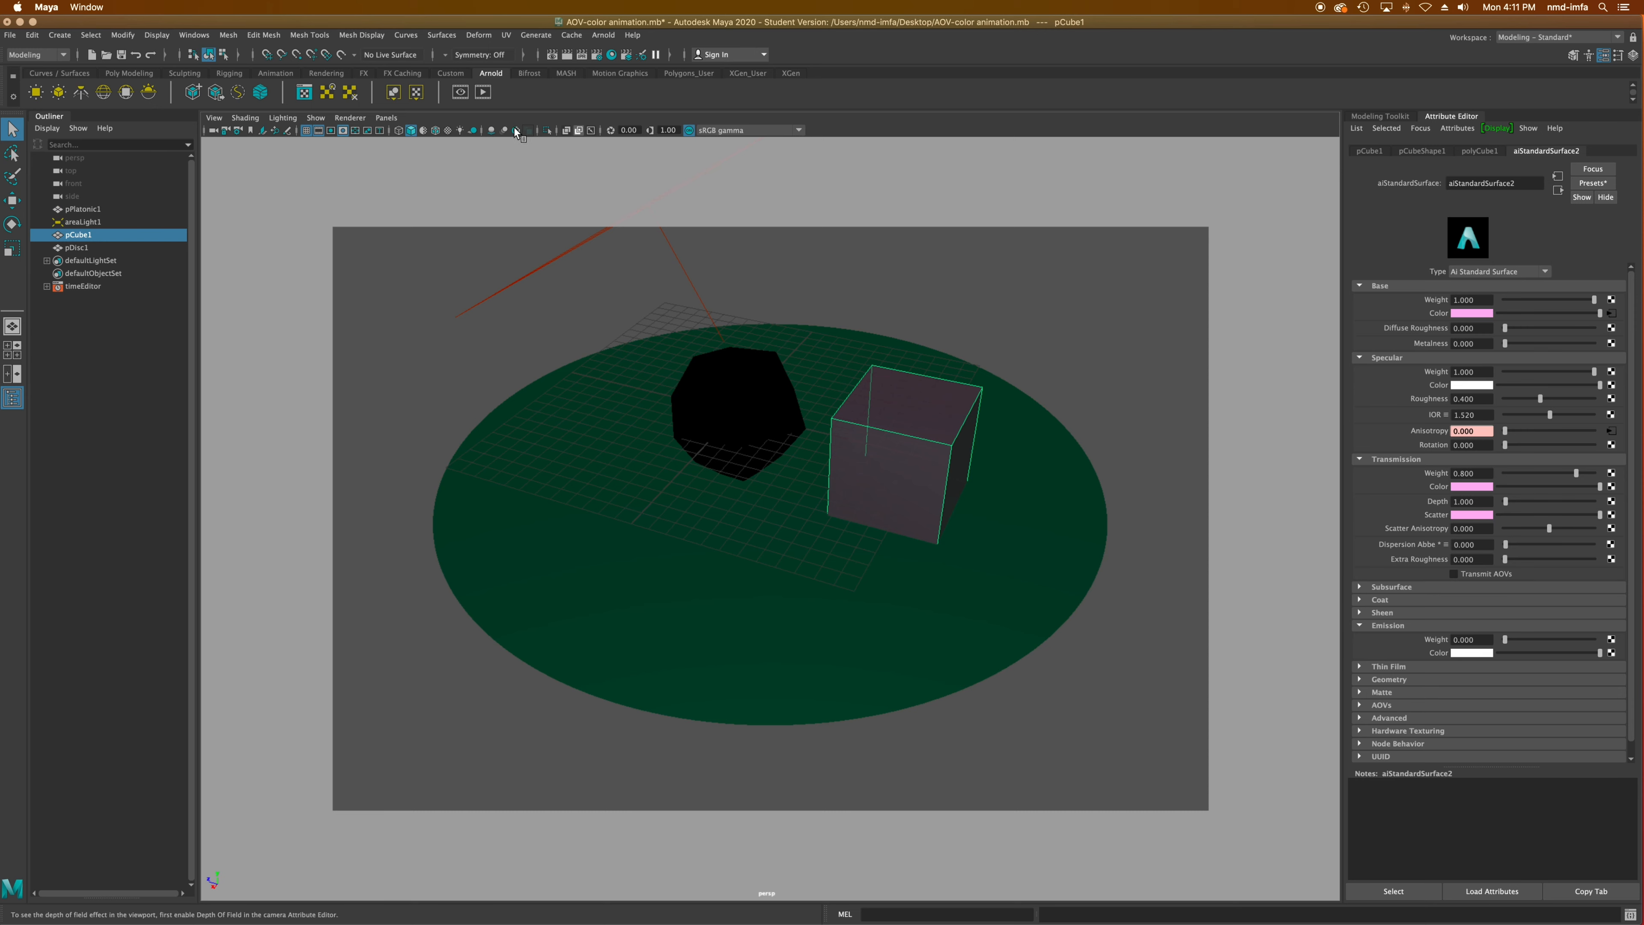
Step: Preview the scene in the Arnold RenderView, stopping the render and closing its window
{"action": "left_click", "coordinate": [459, 93]}
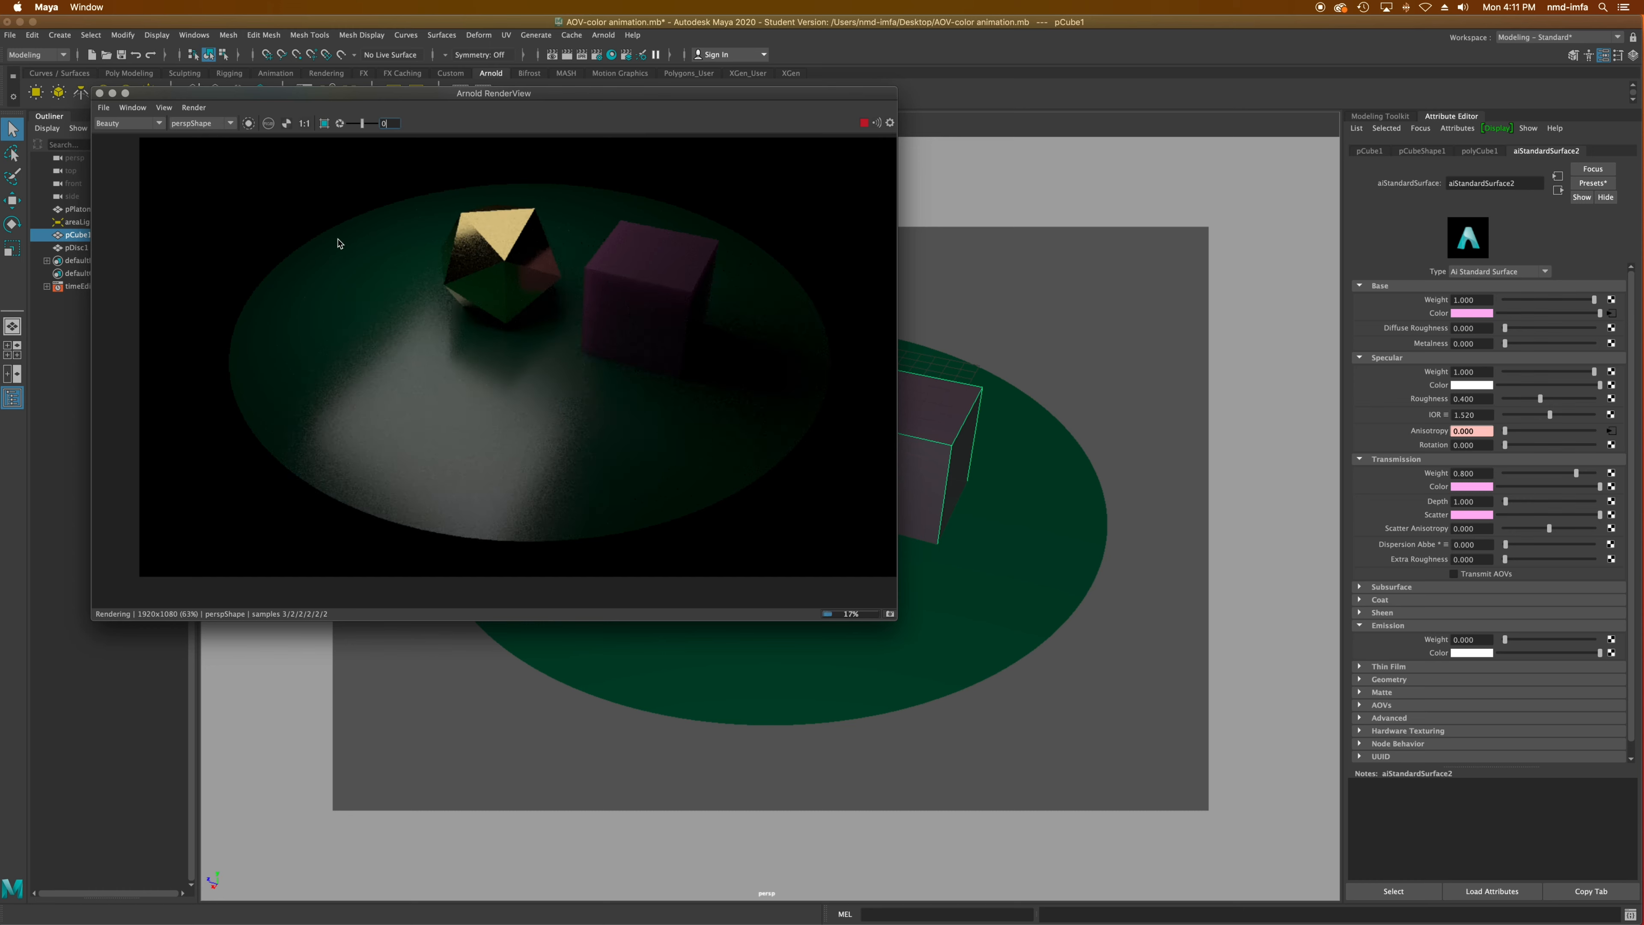
{"action": "left_click", "coordinate": [864, 123]}
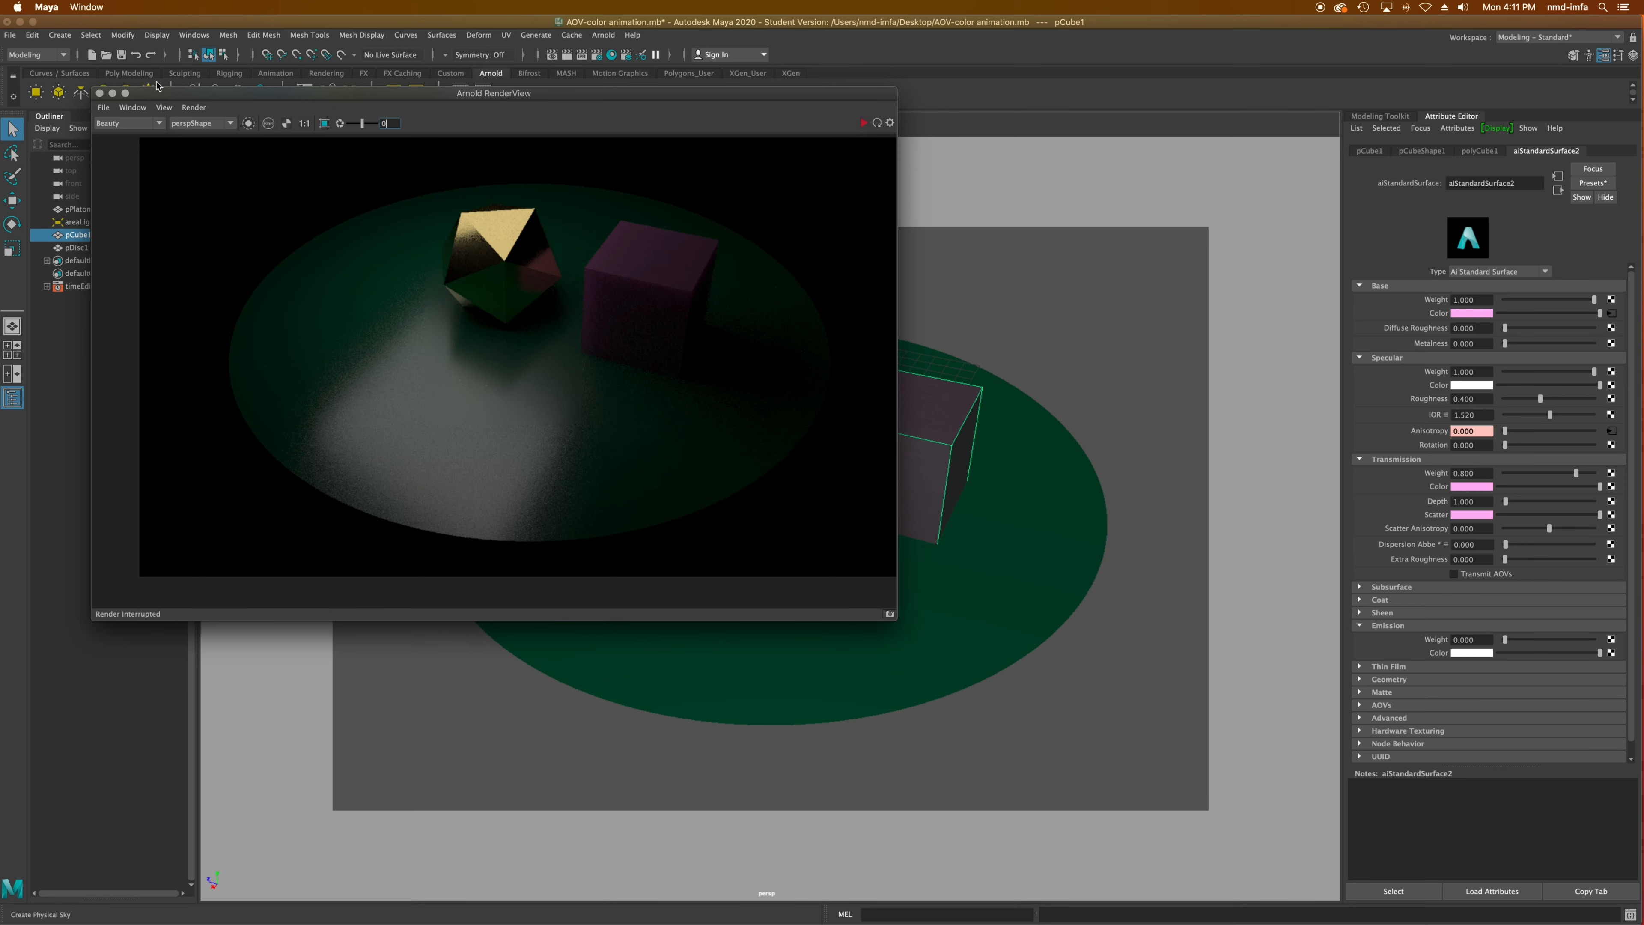
{"action": "left_click", "coordinate": [99, 93]}
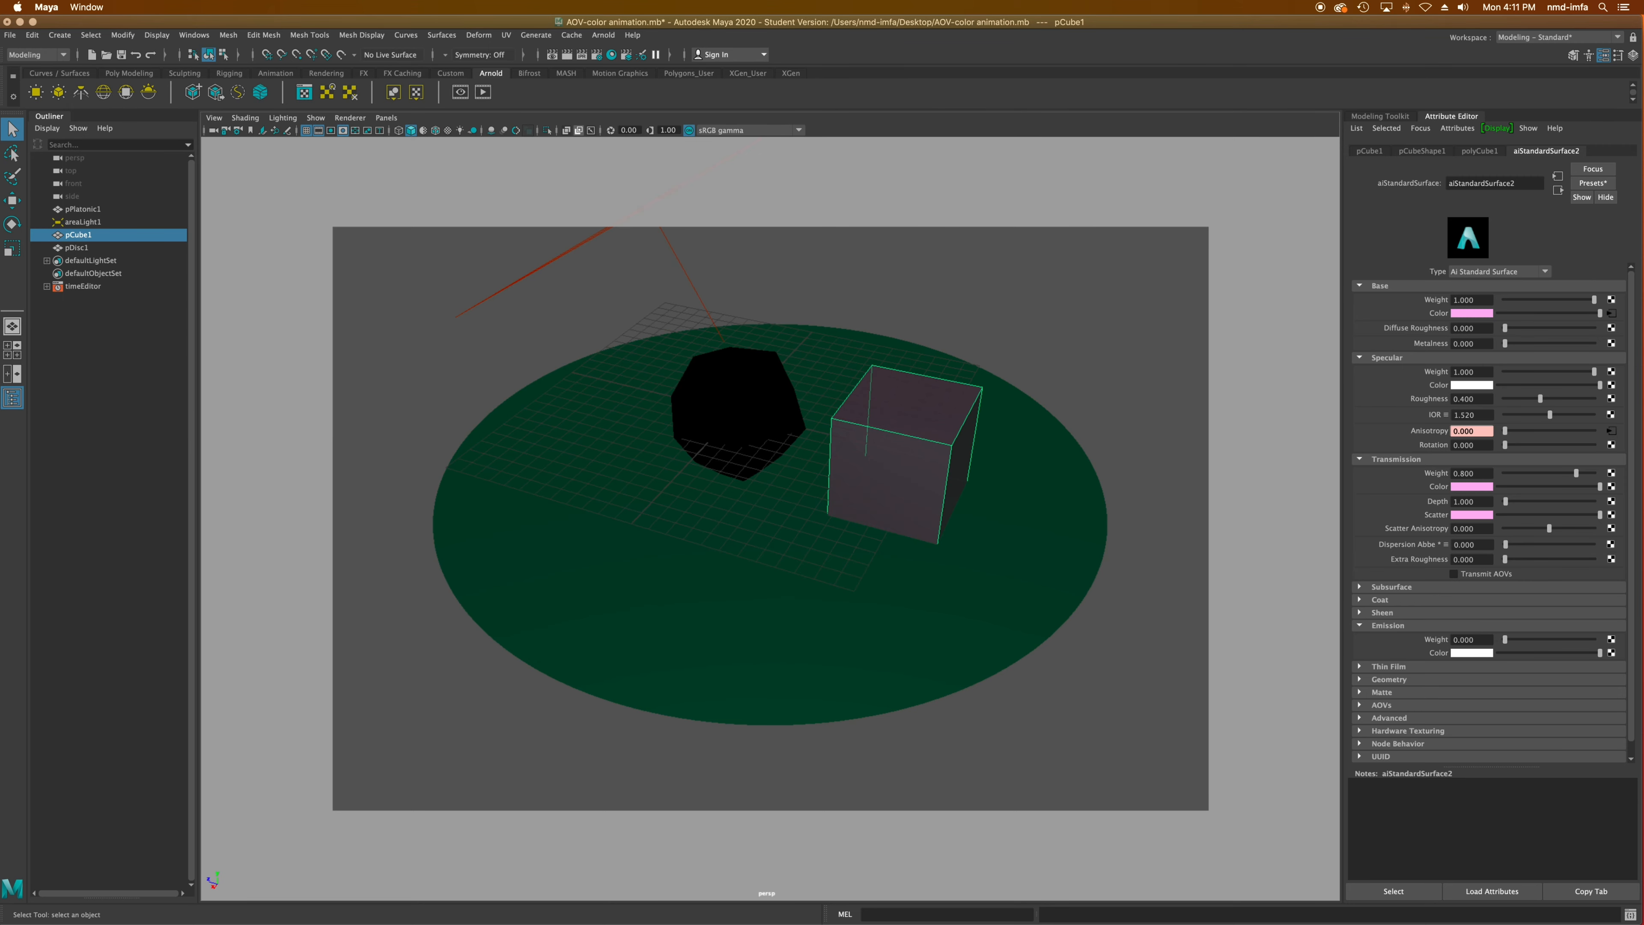
{"action": "key", "text": "super+Tab"}
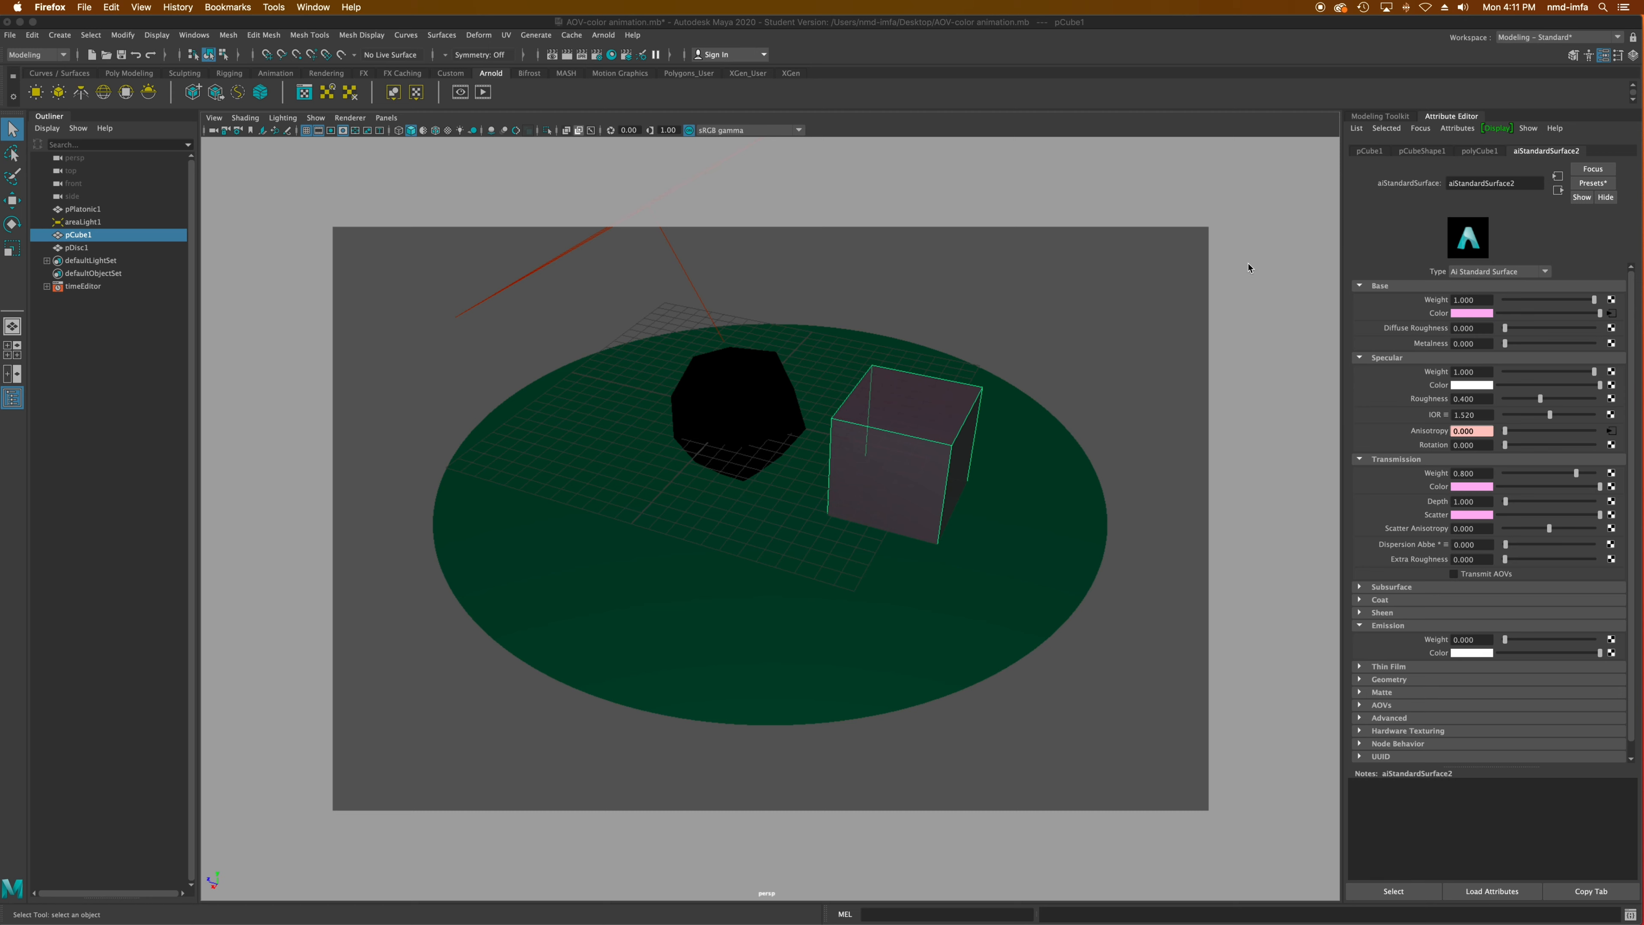
Step: Select exr as the image format in the common render settings and review the image size options
{"action": "left_click", "coordinate": [596, 57]}
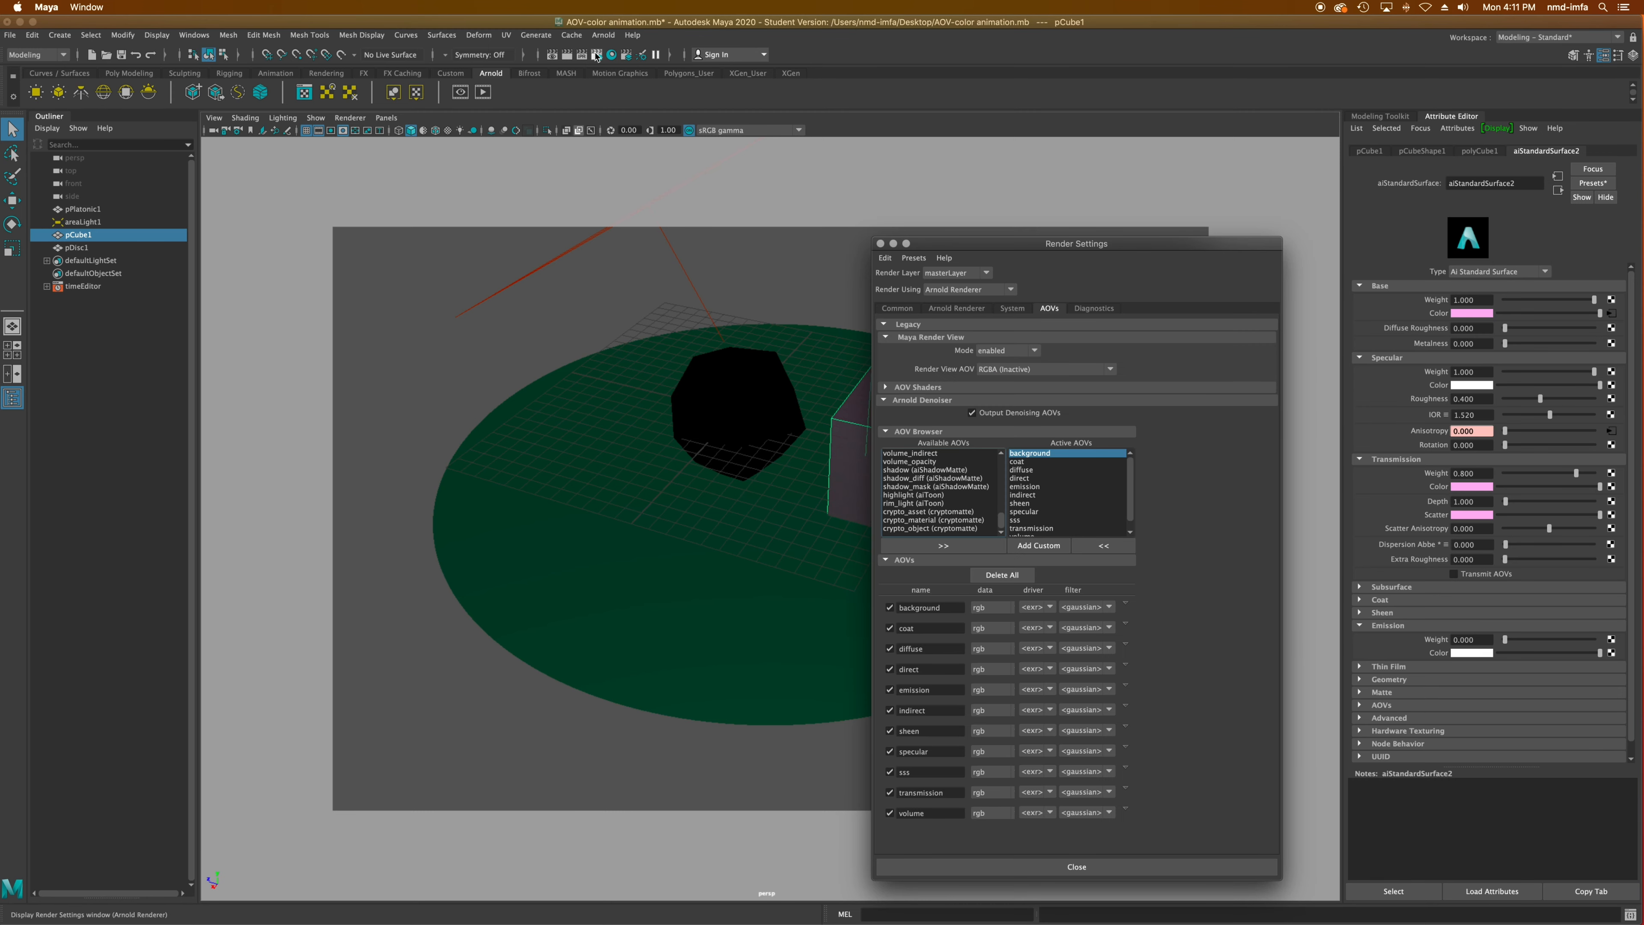
{"action": "left_click_drag", "start_coordinate": [946, 249], "coordinate": [706, 157]}
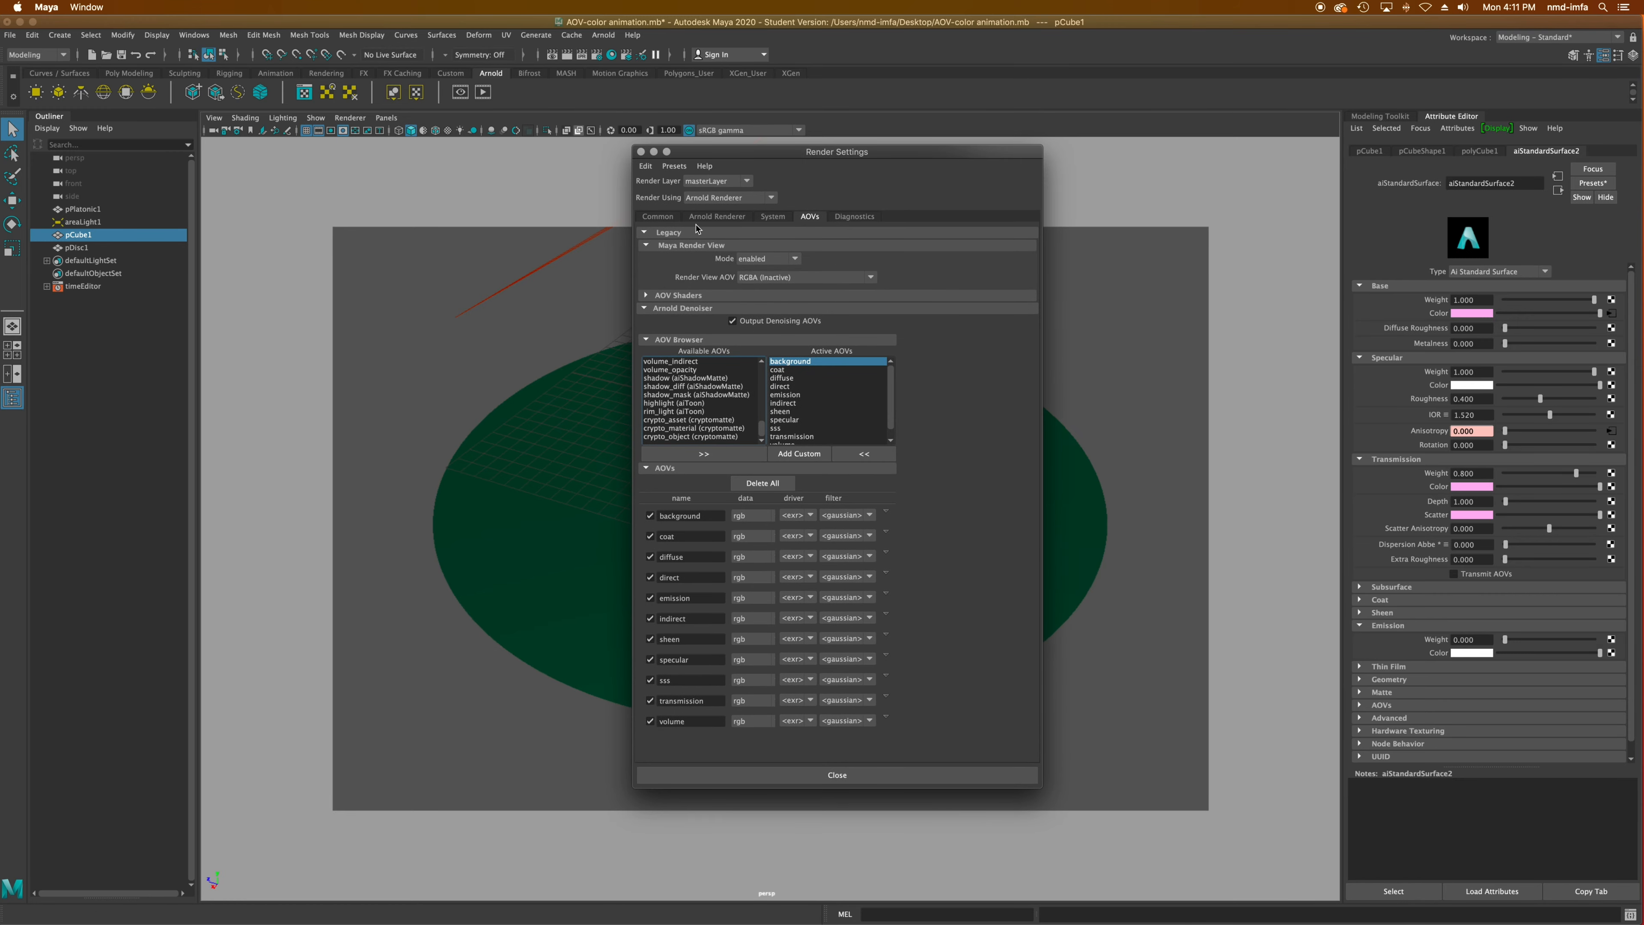
{"action": "left_click", "coordinate": [658, 216]}
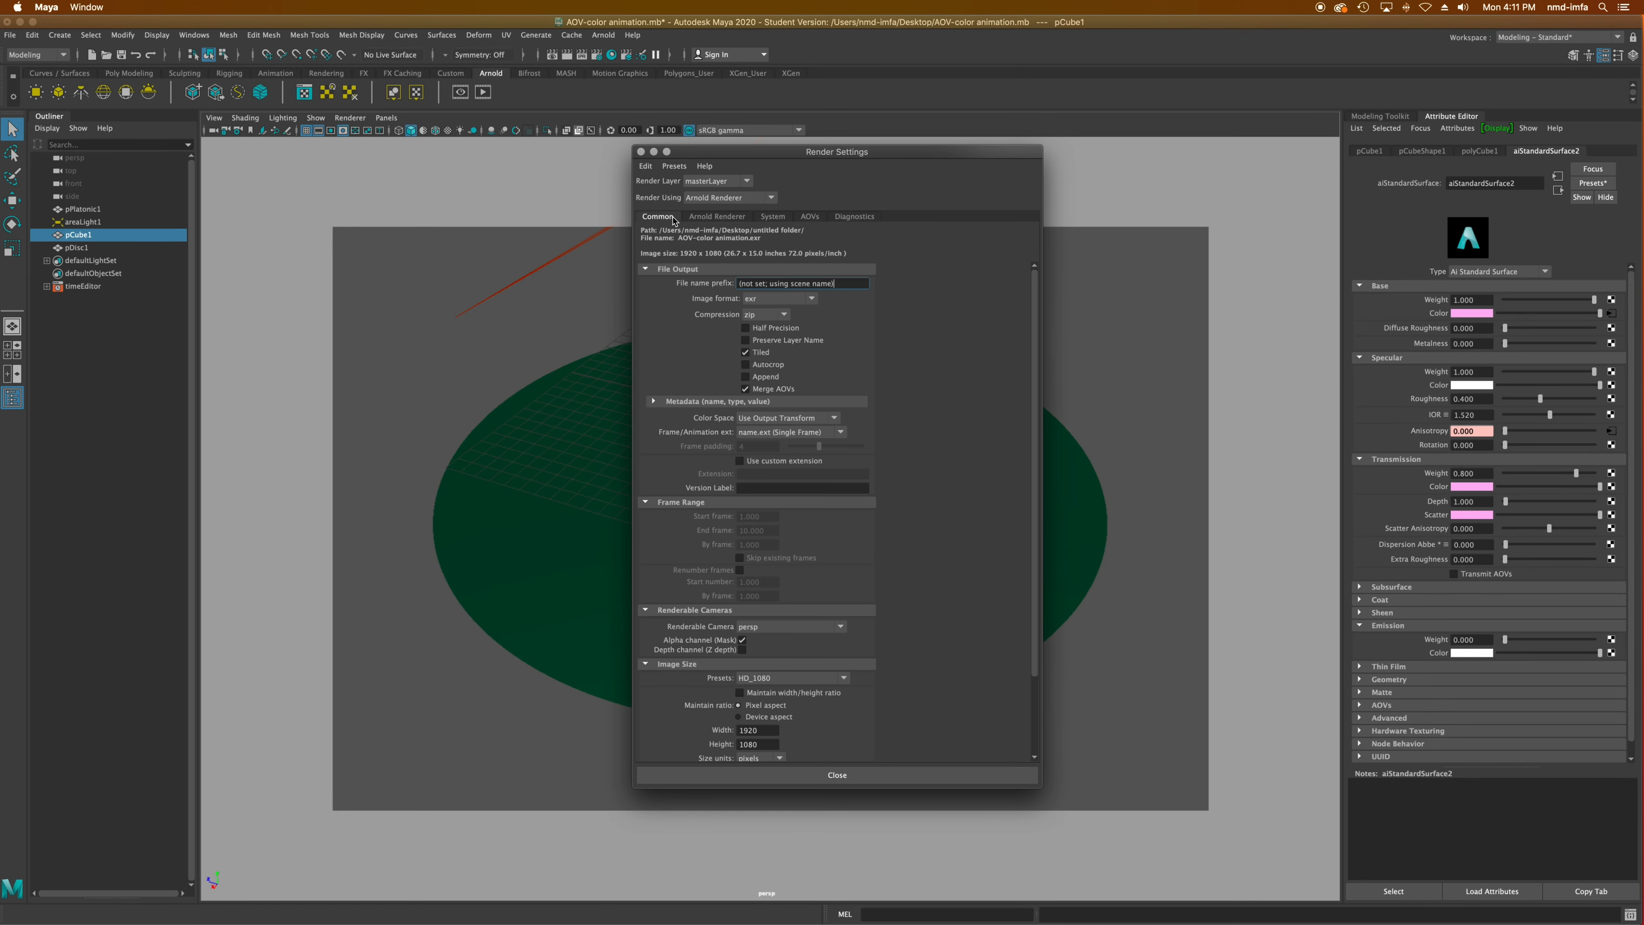
{"action": "left_click", "coordinate": [787, 300]}
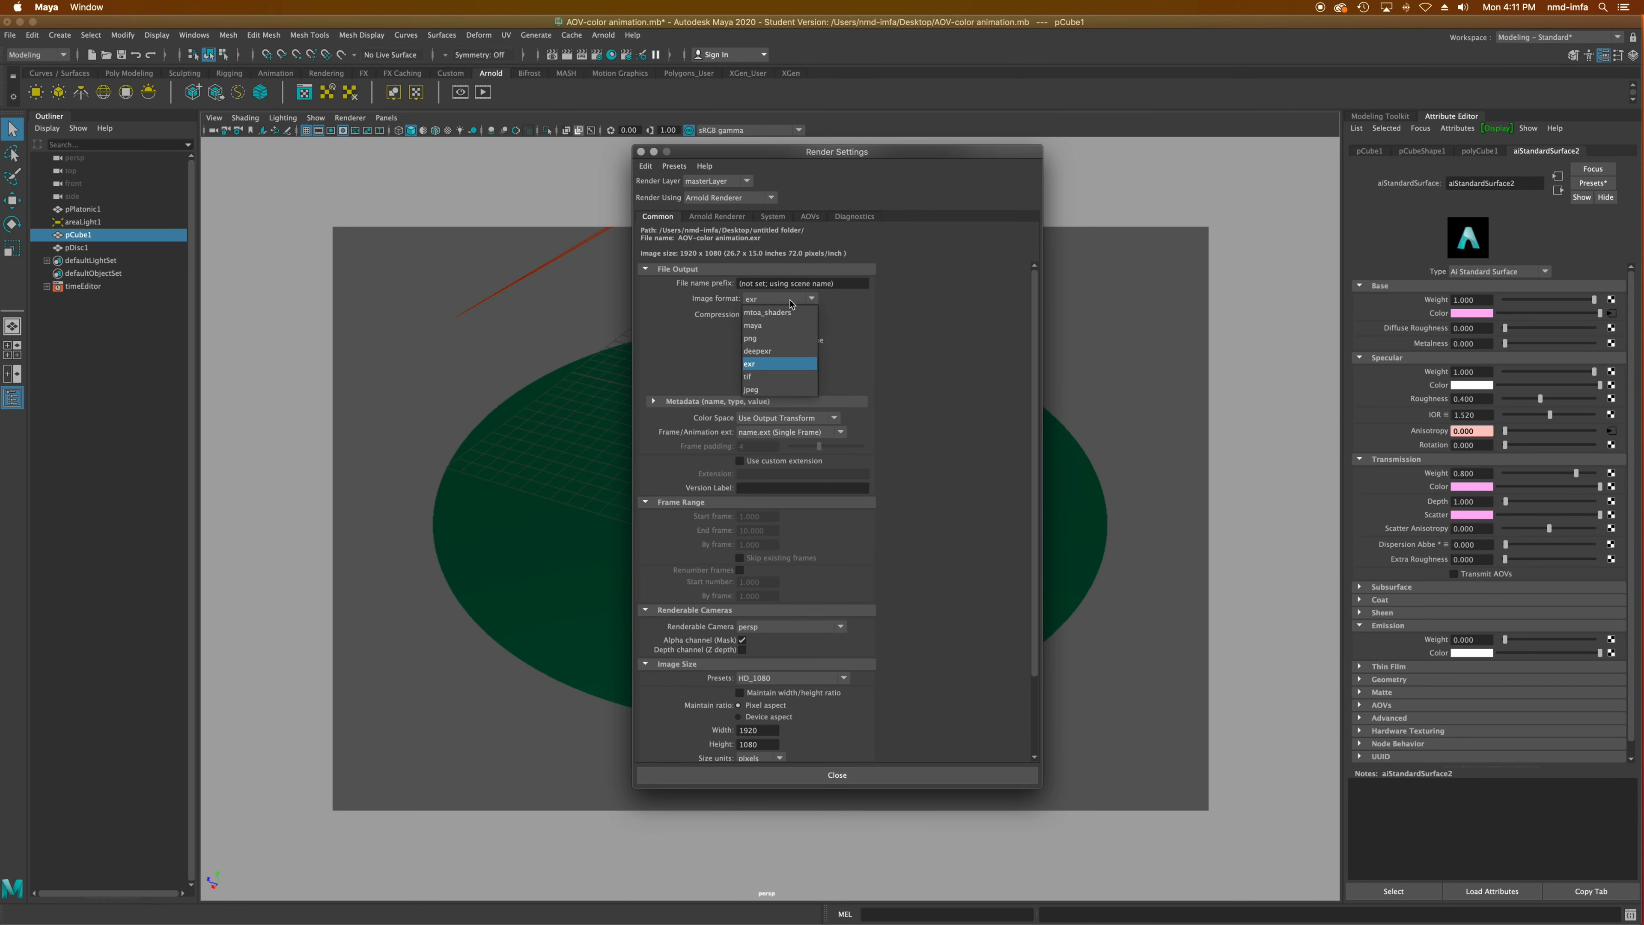
{"action": "left_click", "coordinate": [789, 366]}
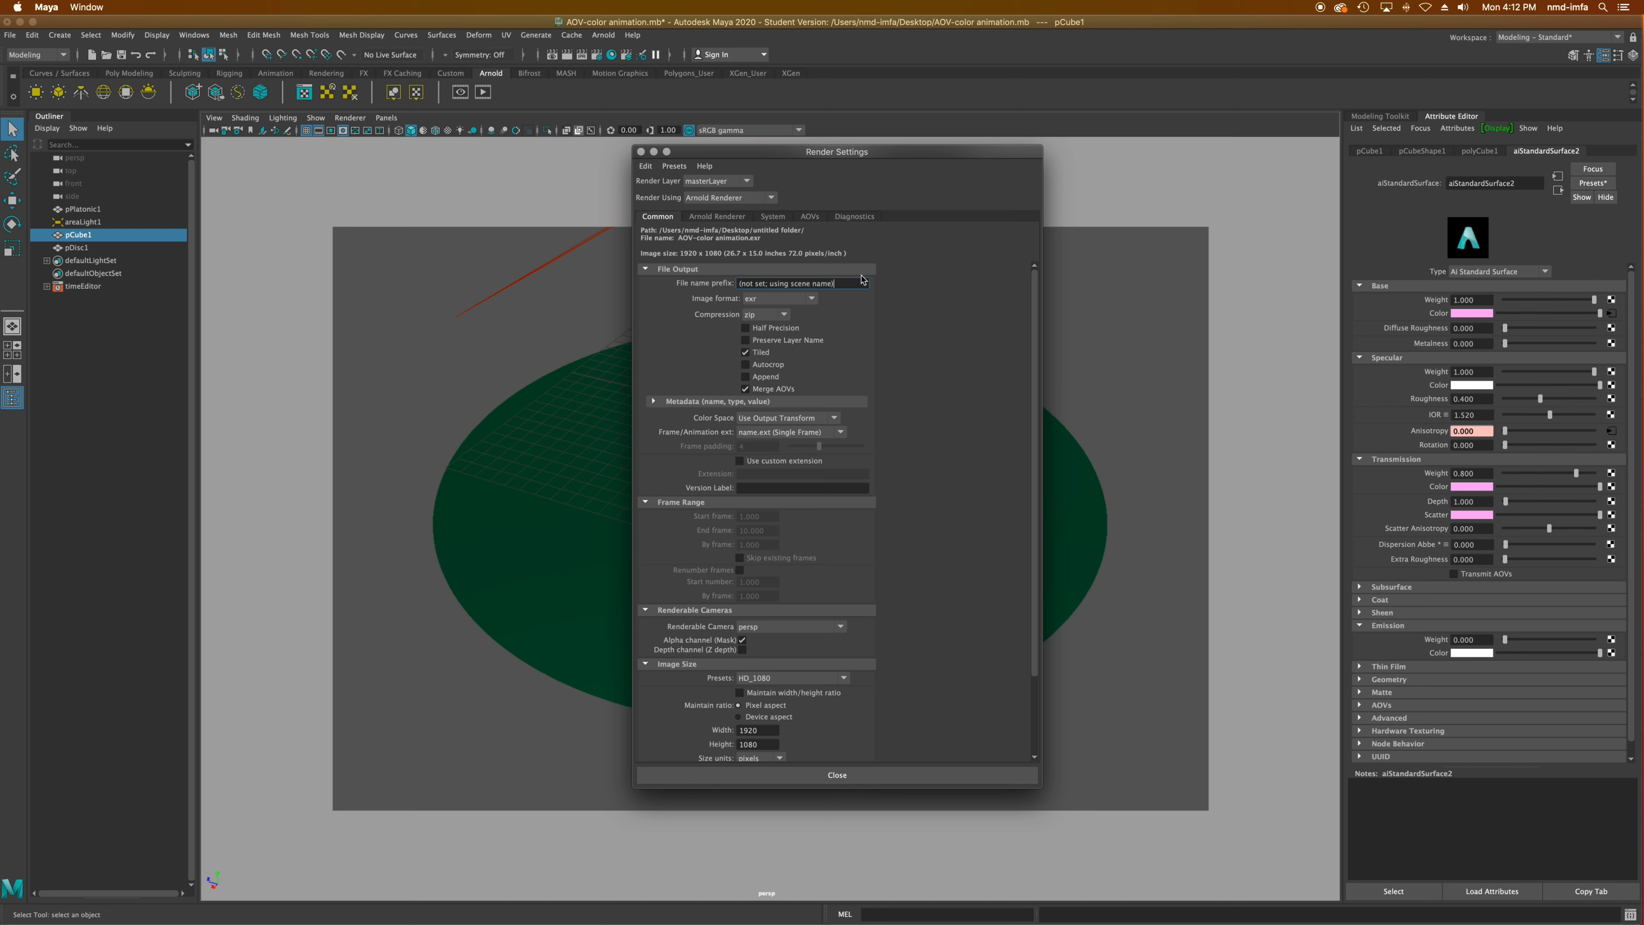
{"action": "left_click", "coordinate": [749, 298]}
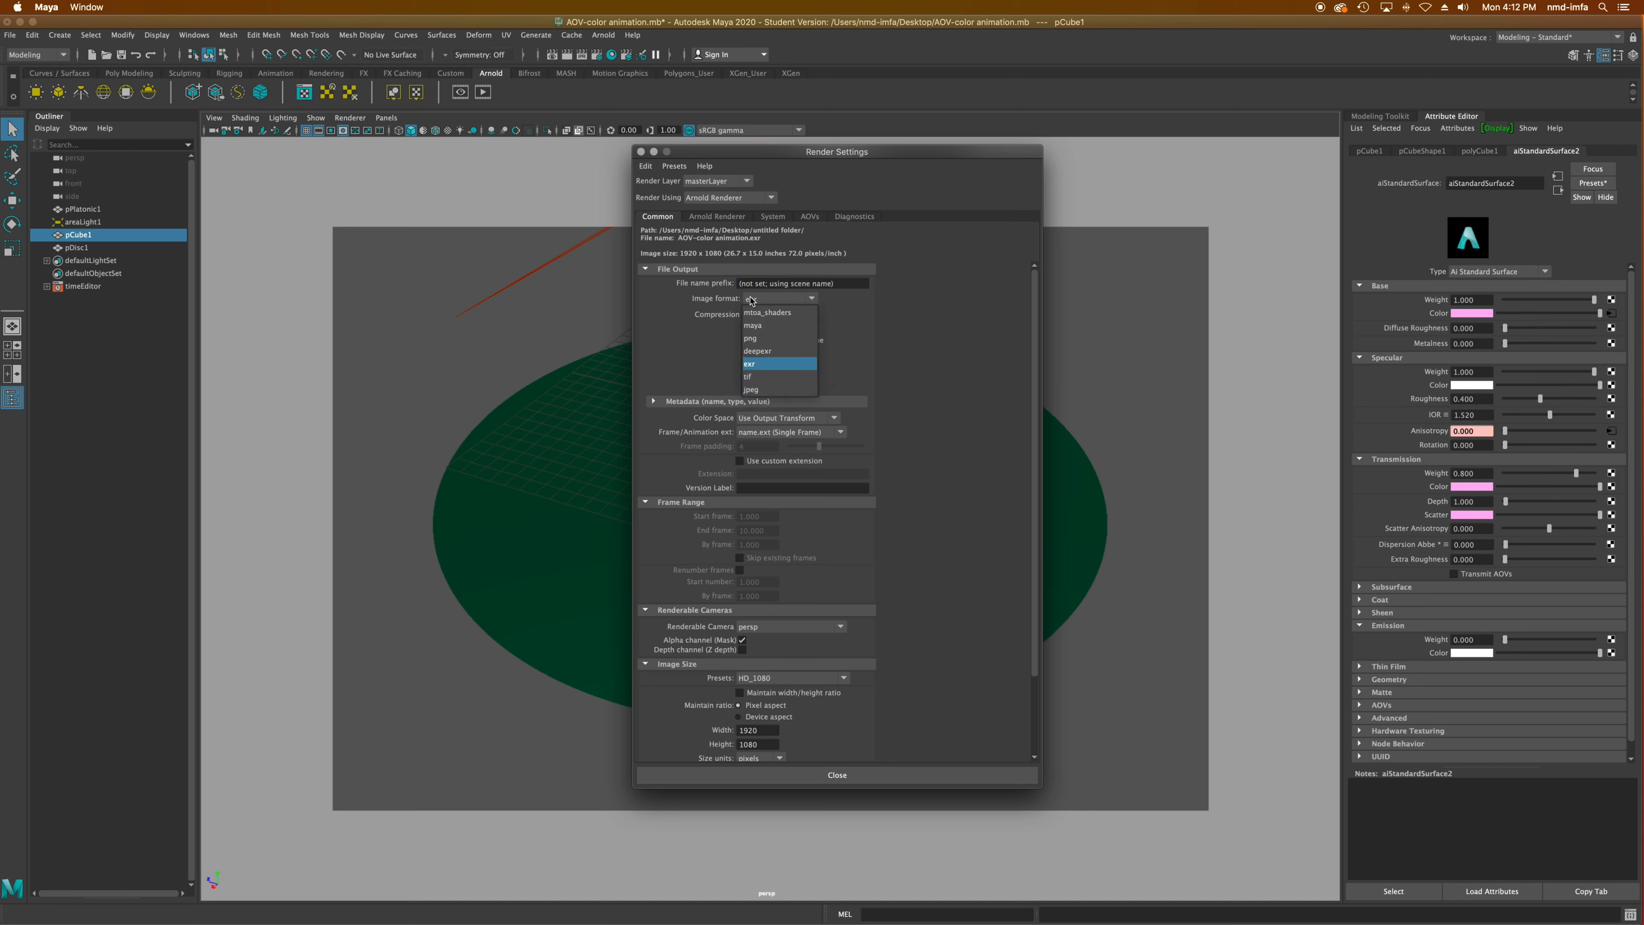
{"action": "left_click", "coordinate": [760, 366]}
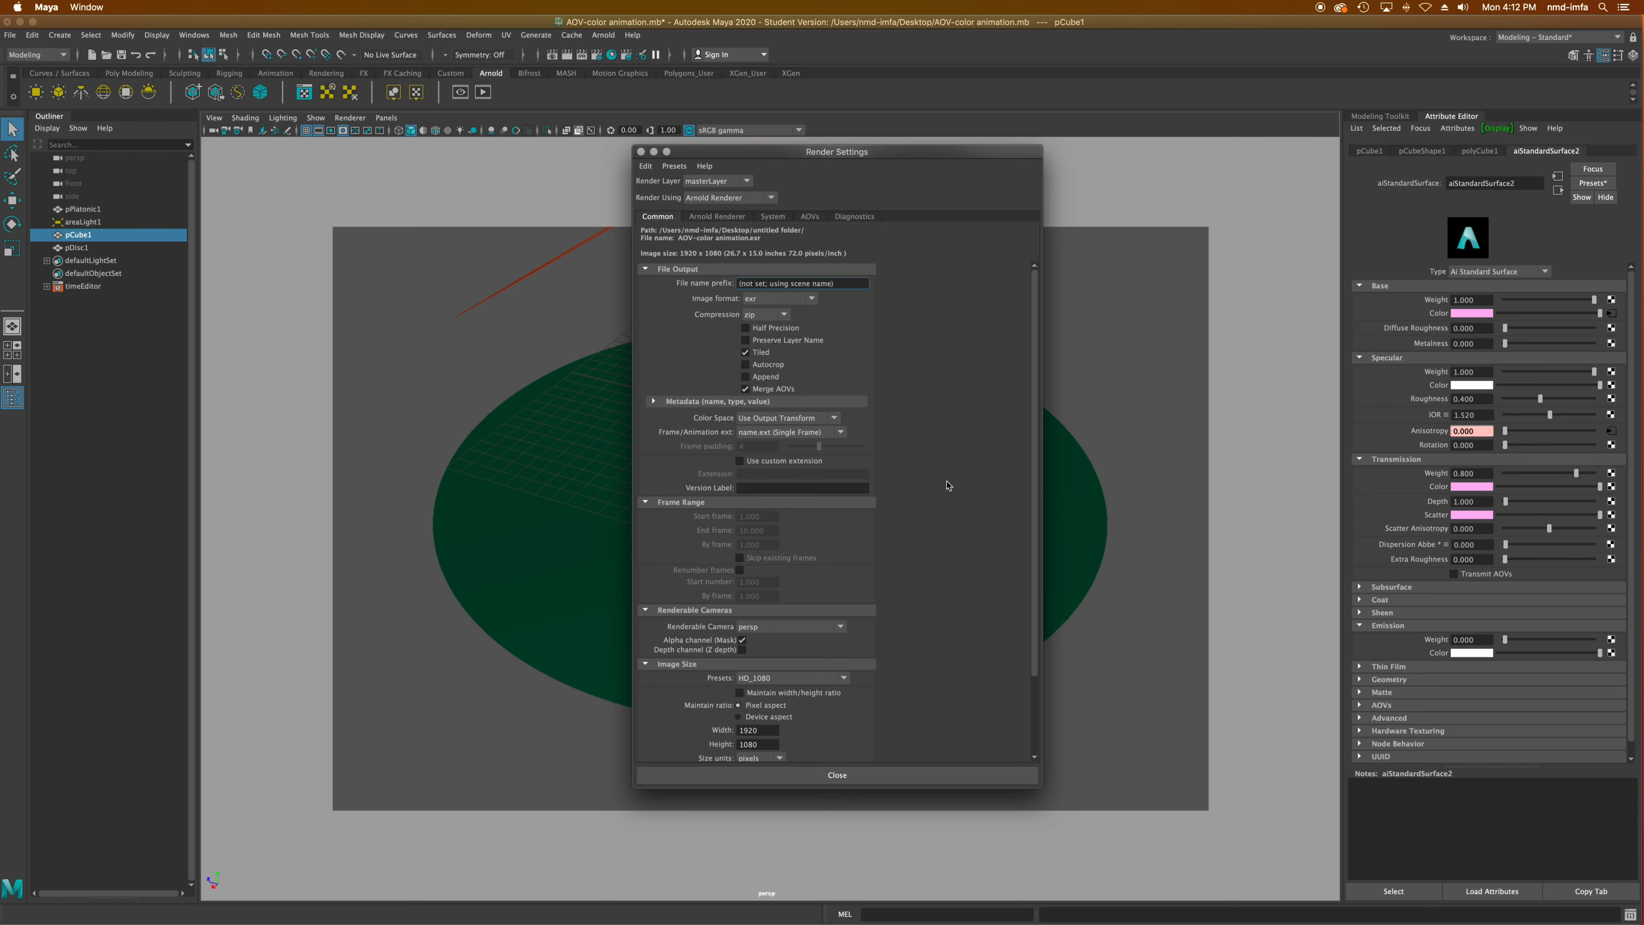
{"action": "scroll", "coordinate": [947, 485], "scroll_direction": "down", "scroll_amount": 3}
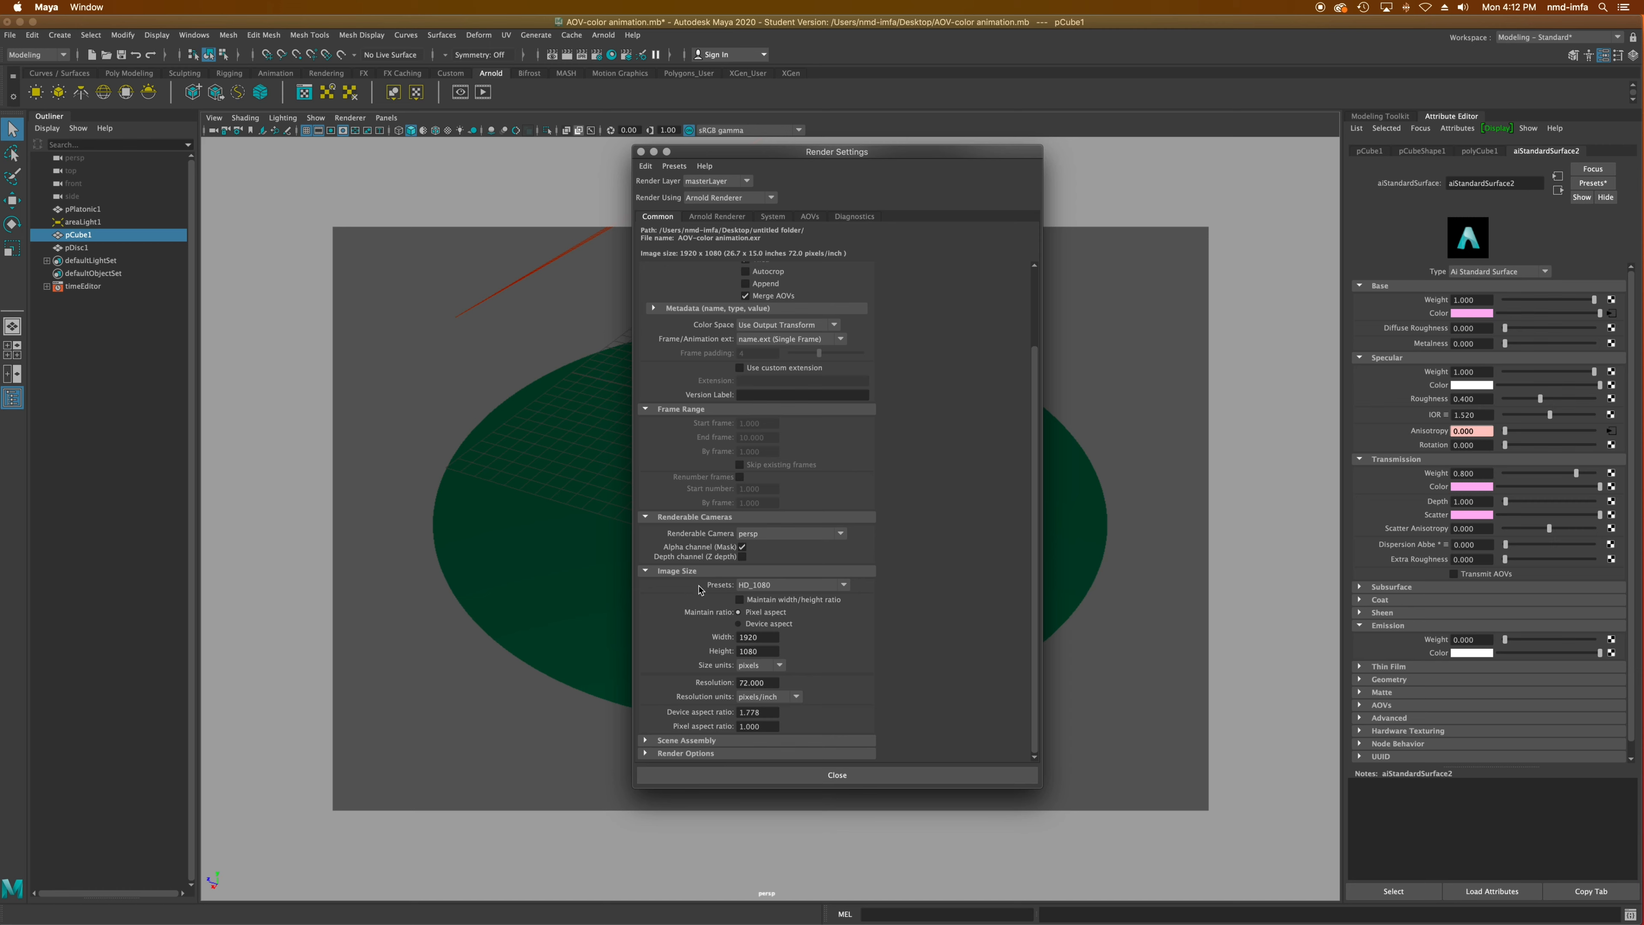
{"action": "scroll", "coordinate": [890, 661], "scroll_direction": "up", "scroll_amount": 2}
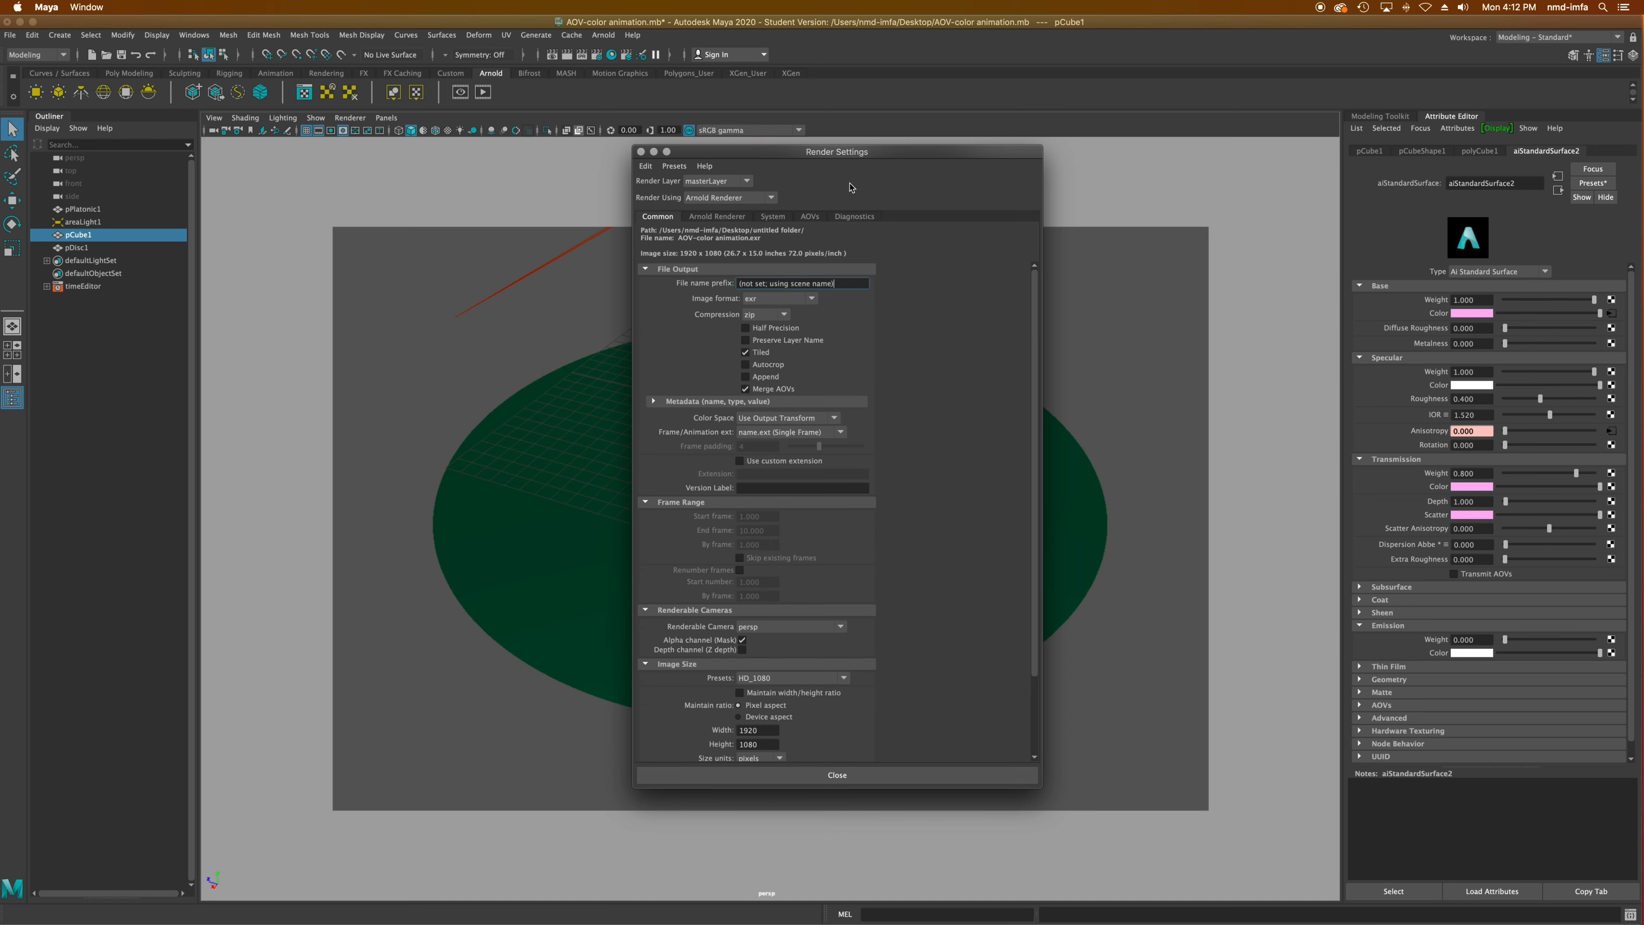
Step: Collapse the Maya Render View and Arnold Denoiser sections of the AOV settings and remove all active AOVs, from background through volume
{"action": "left_click", "coordinate": [810, 216]}
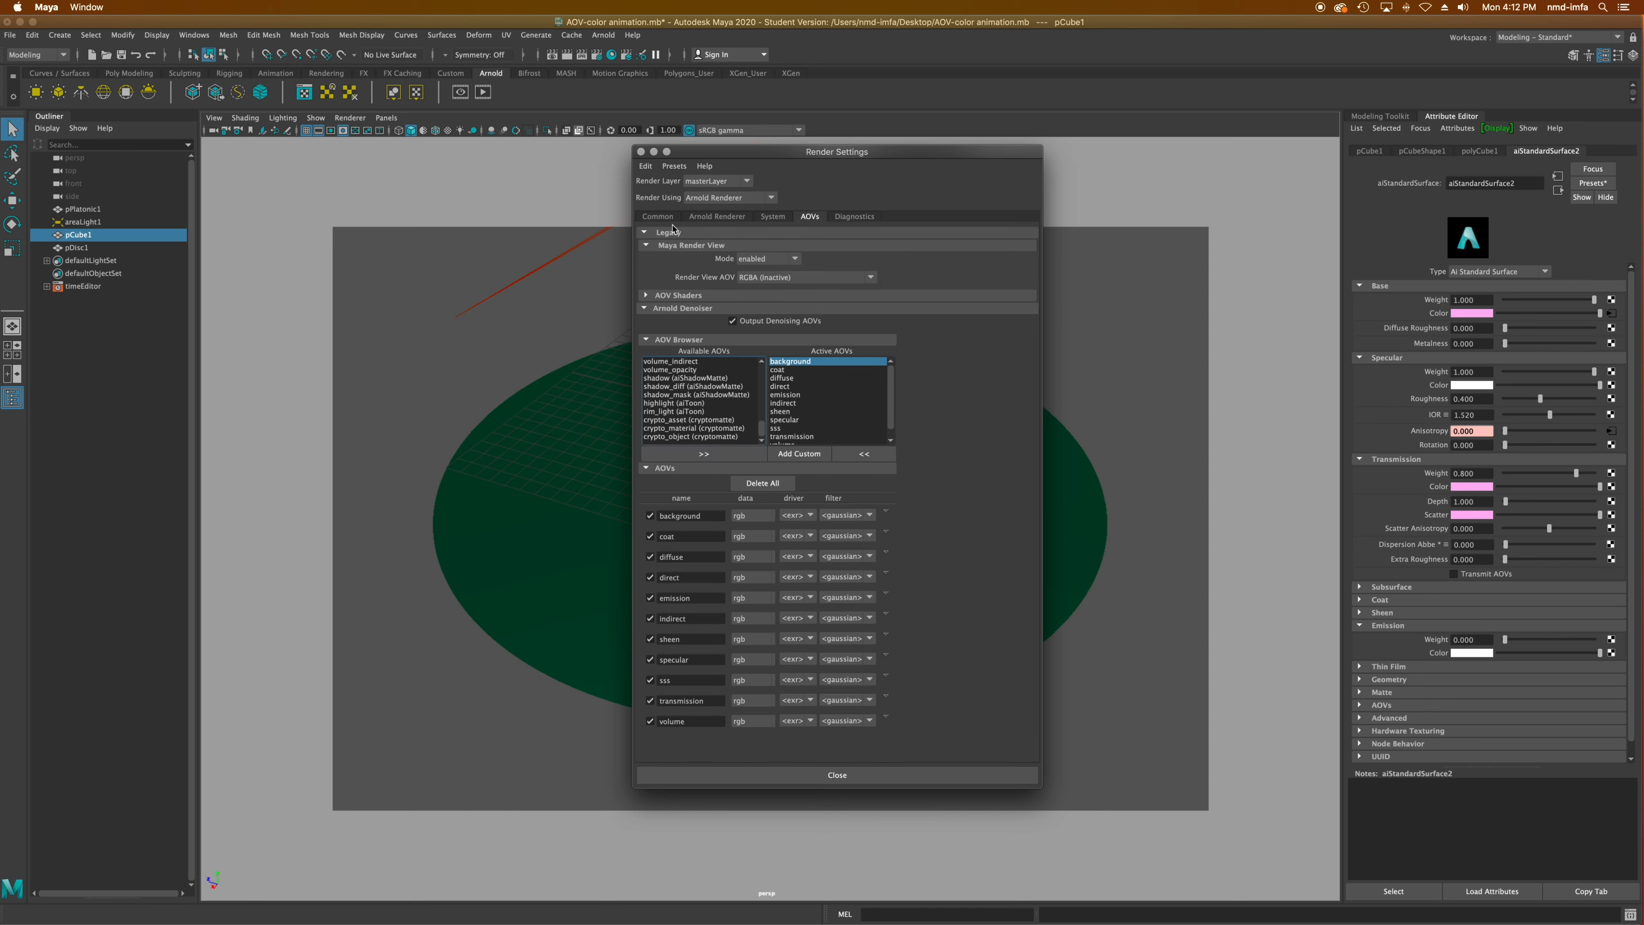
{"action": "left_click", "coordinate": [646, 244]}
{"action": "left_click", "coordinate": [645, 277]}
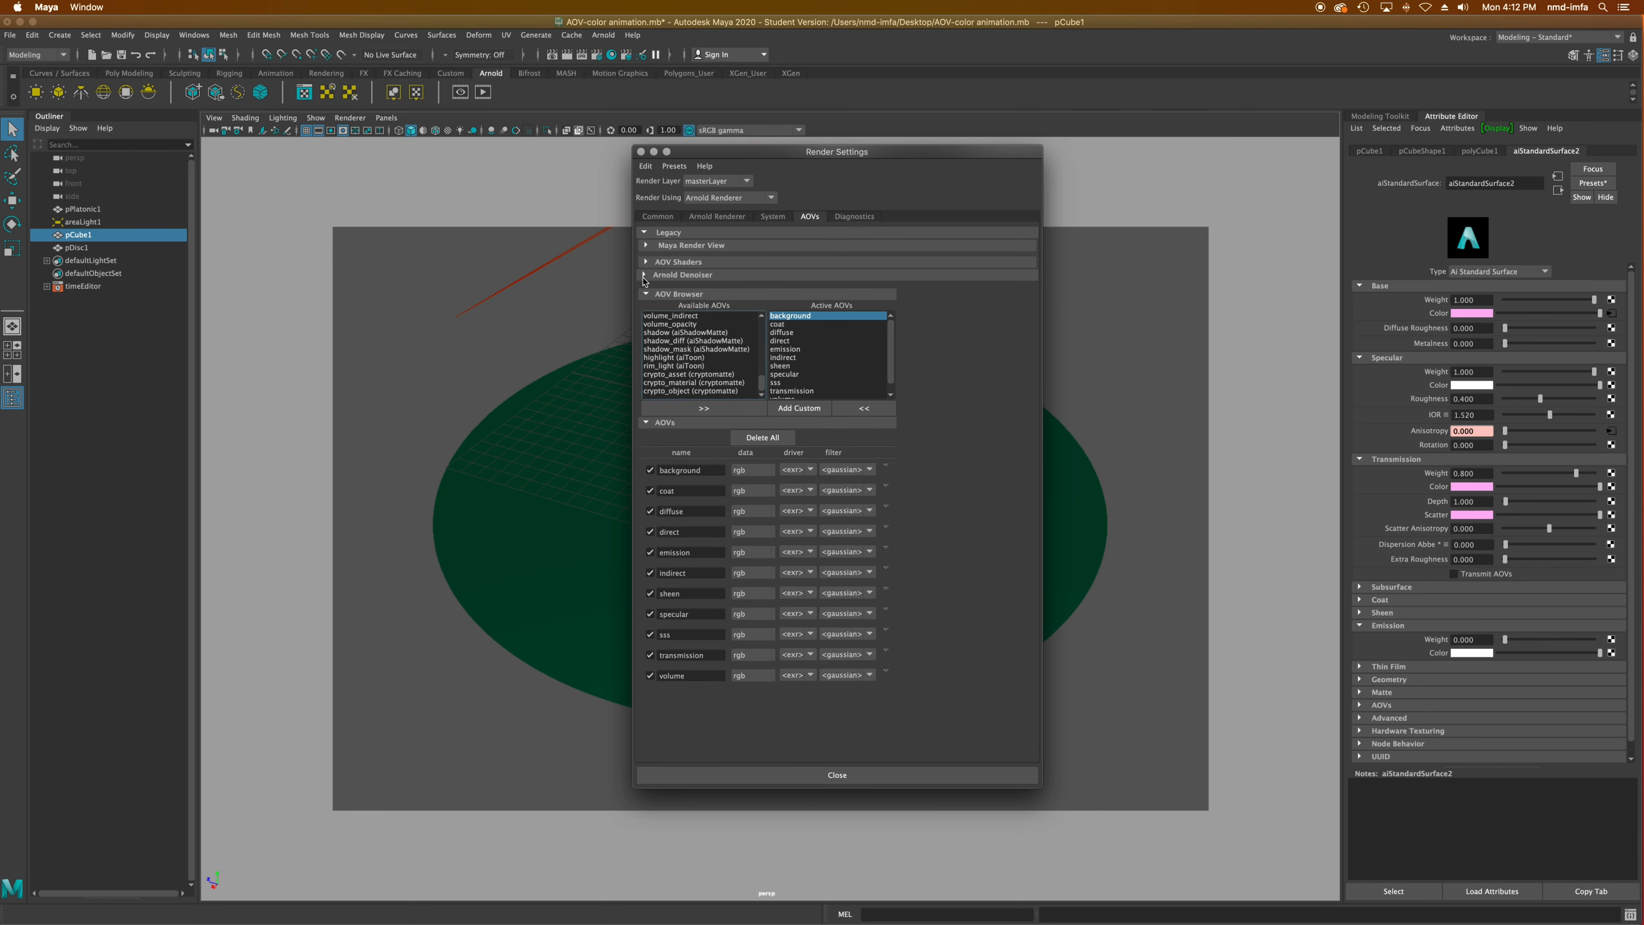
{"action": "left_click", "coordinate": [646, 295]}
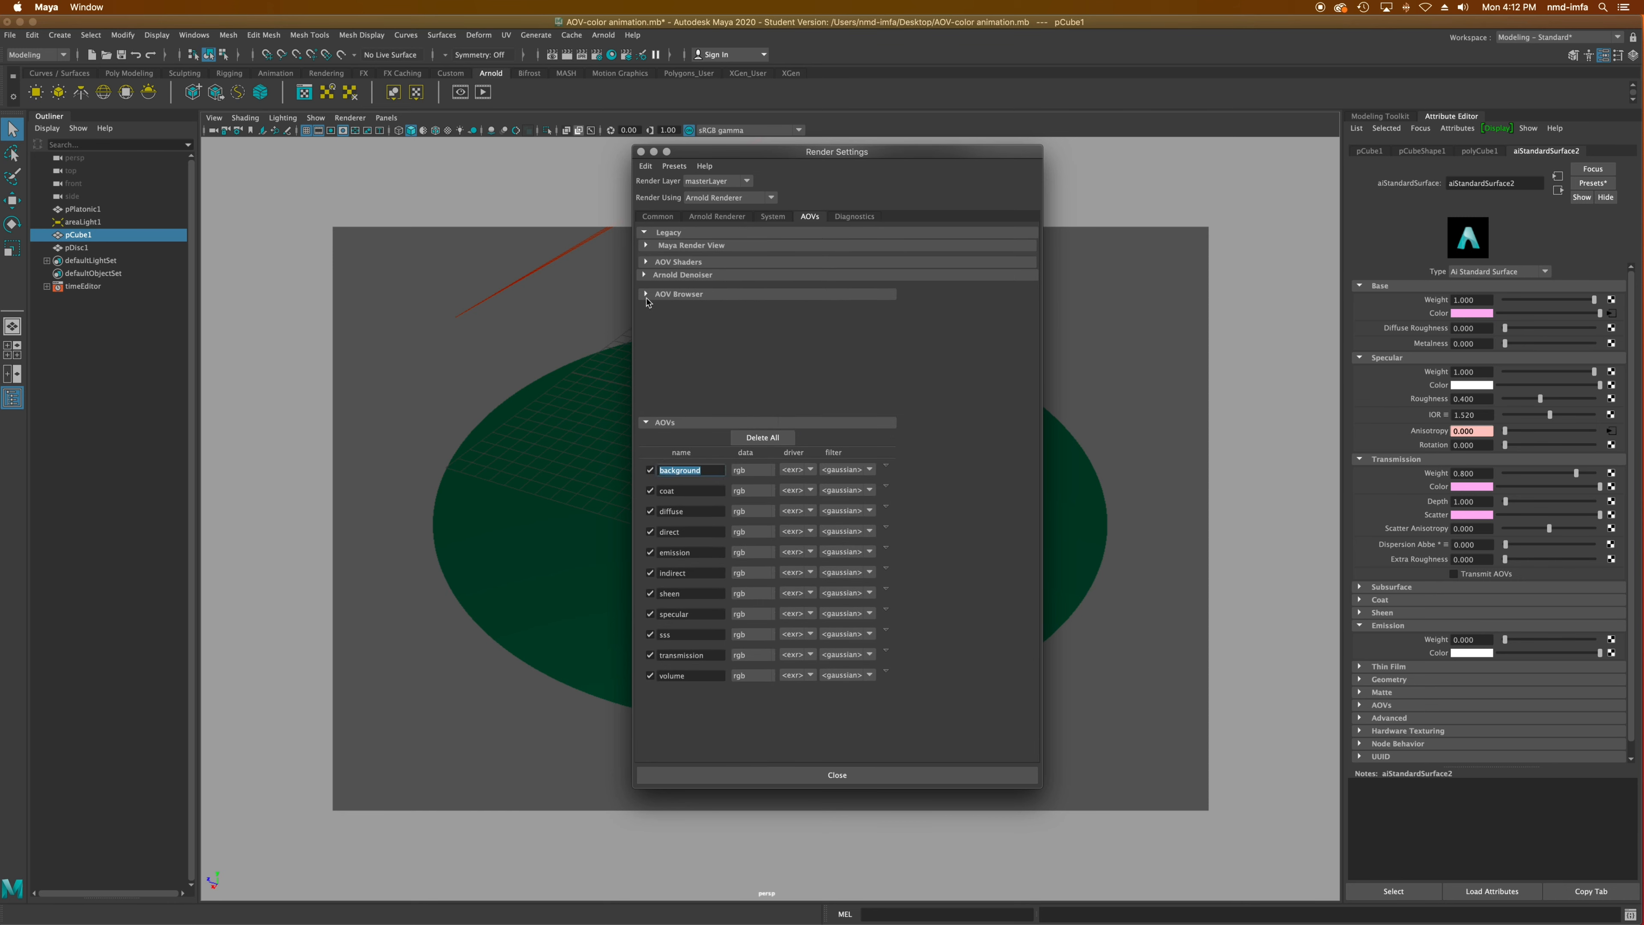
{"action": "left_click", "coordinate": [646, 294]}
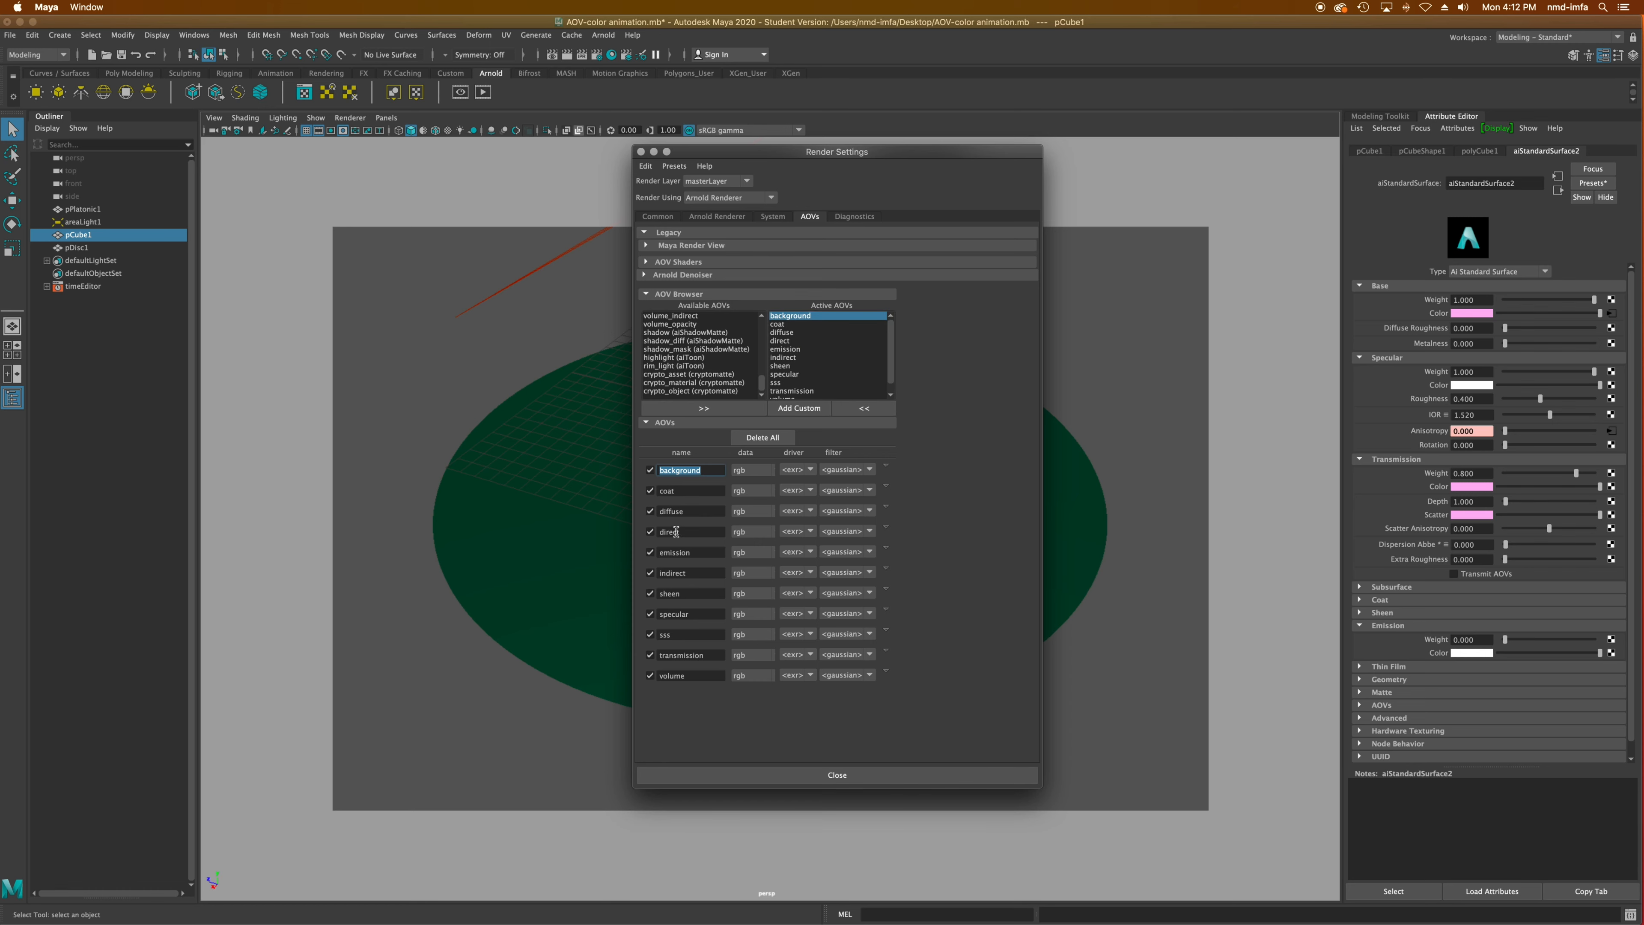
{"action": "left_click", "coordinate": [852, 358]}
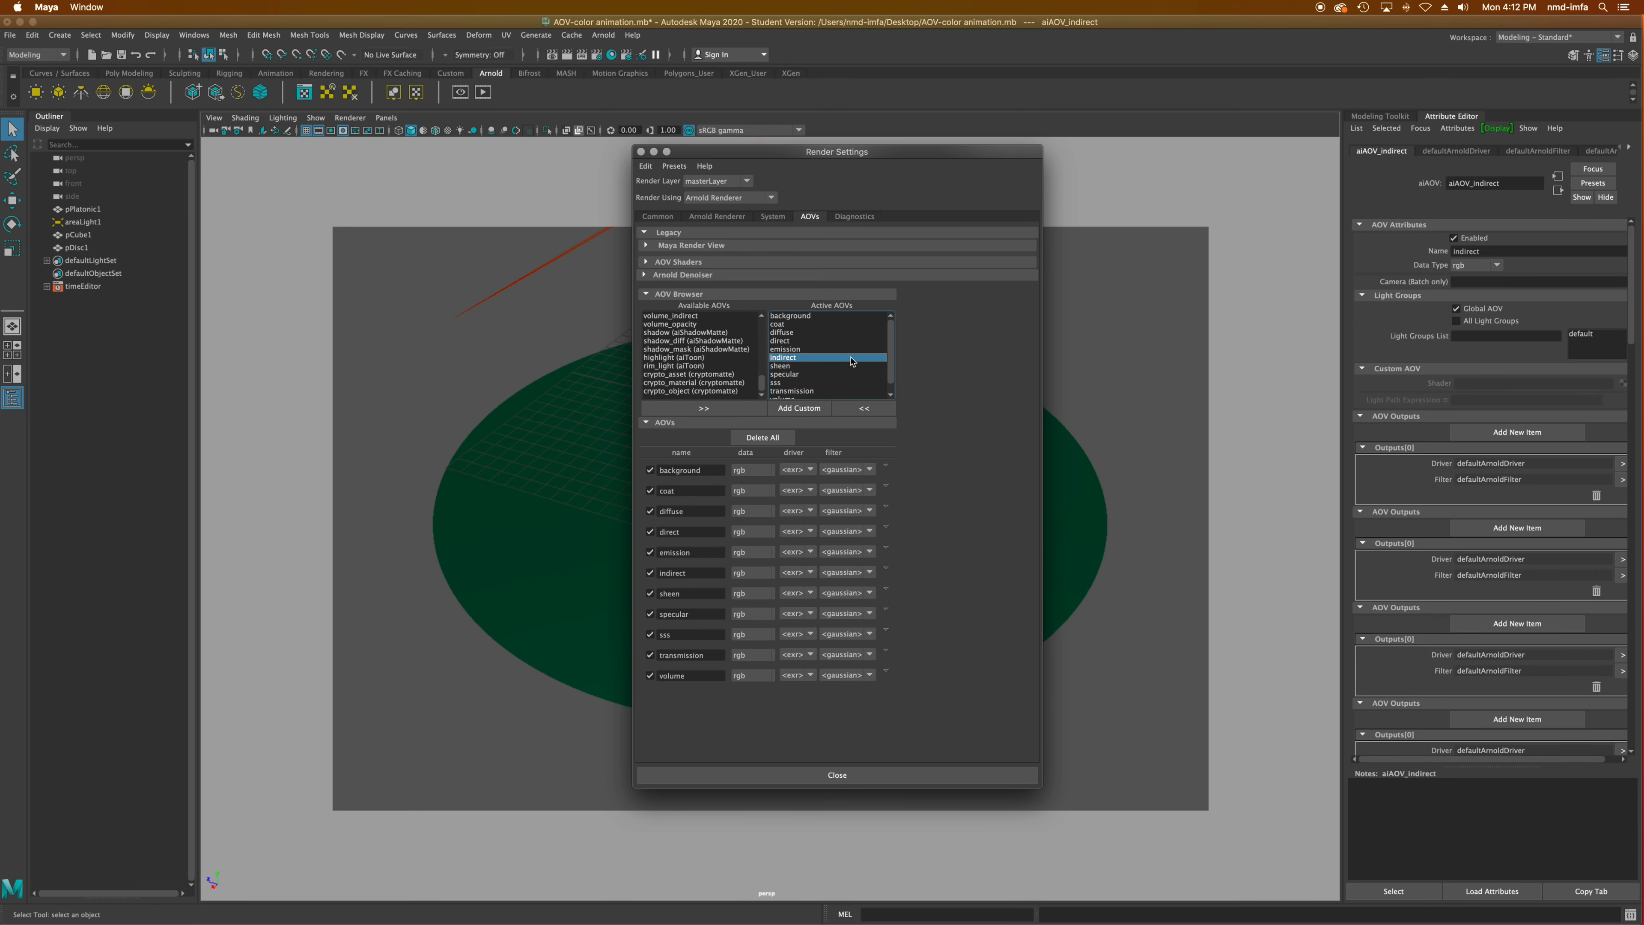
{"action": "left_click", "coordinate": [860, 316]}
{"action": "left_click", "coordinate": [849, 407]}
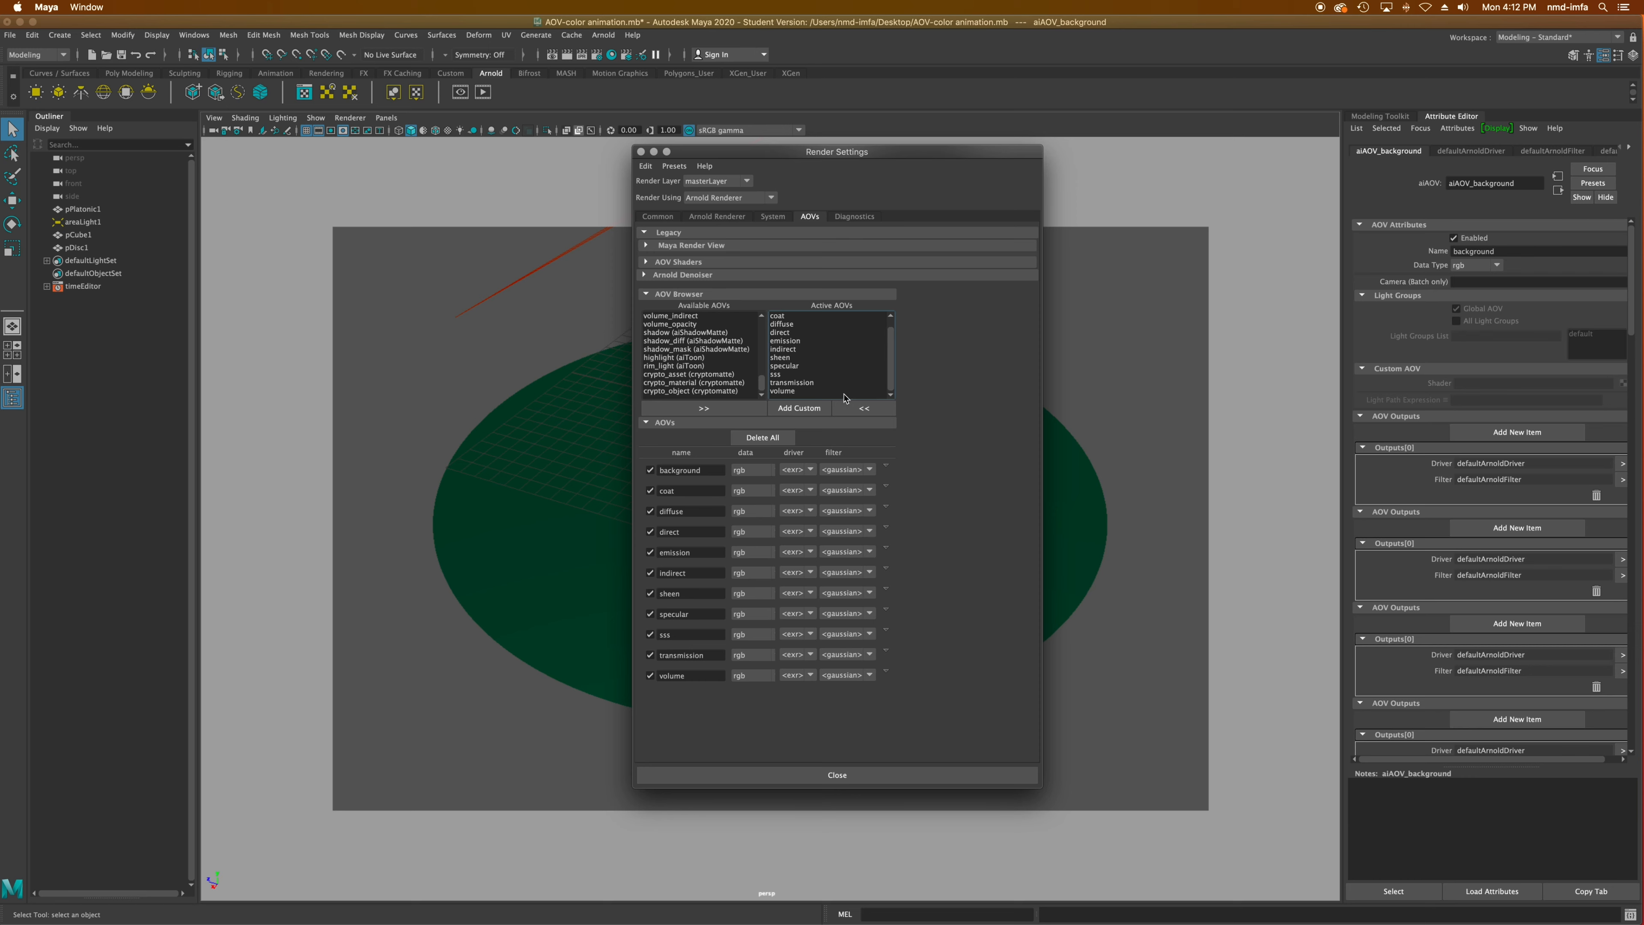
{"action": "left_click", "coordinate": [792, 392], "text": "shift"}
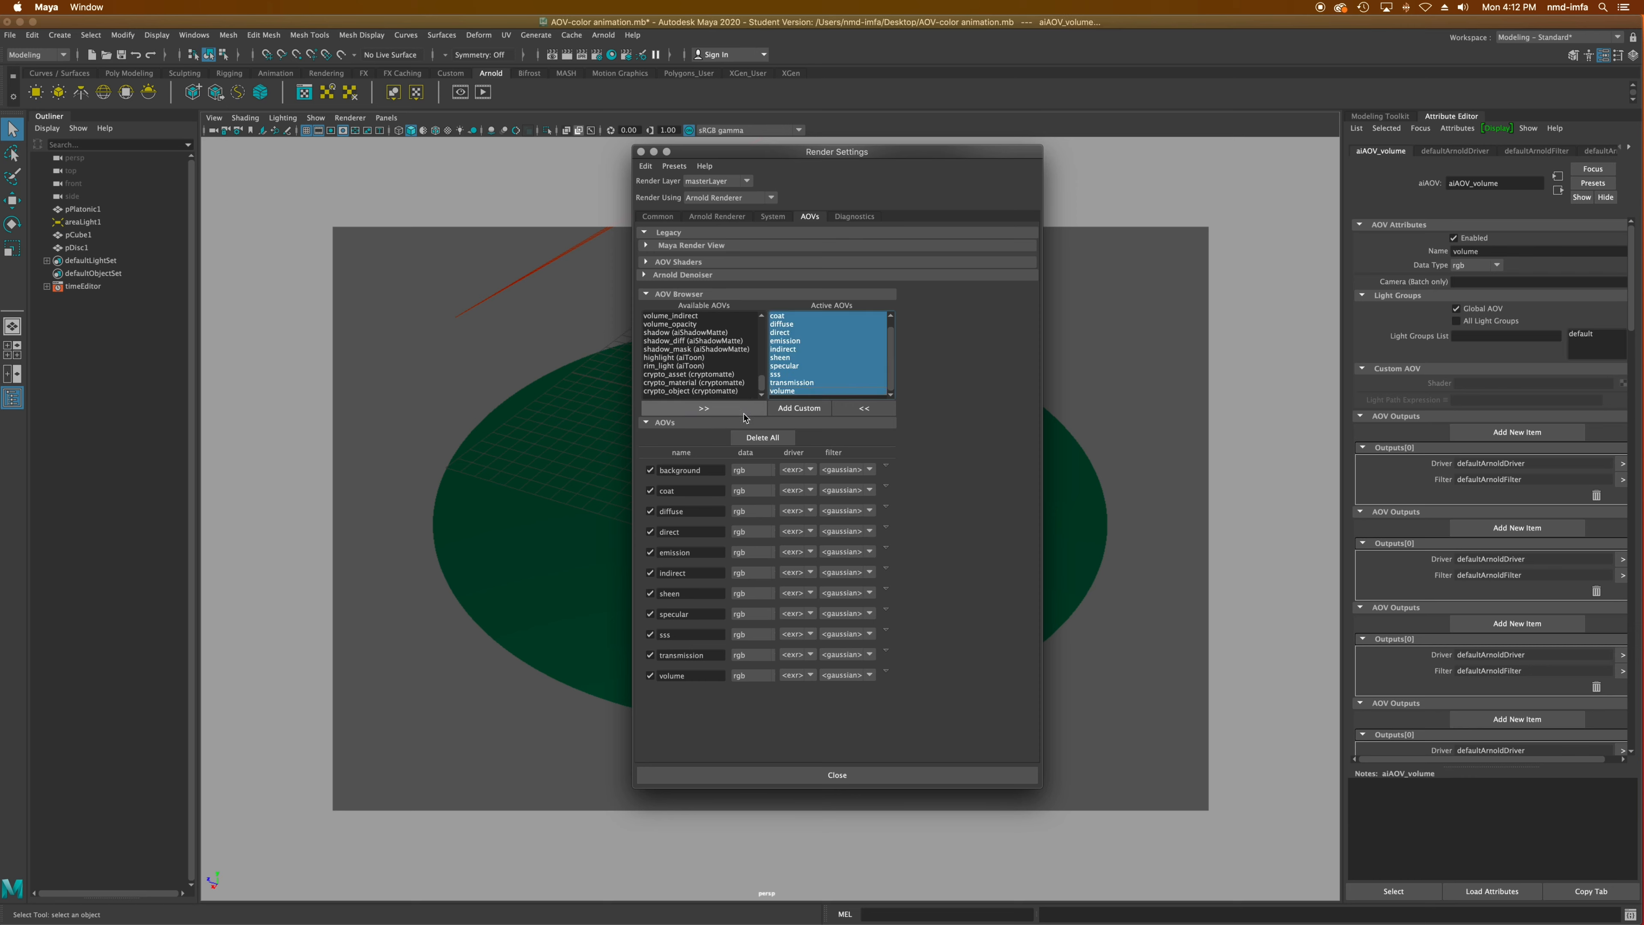
{"action": "left_click", "coordinate": [864, 407]}
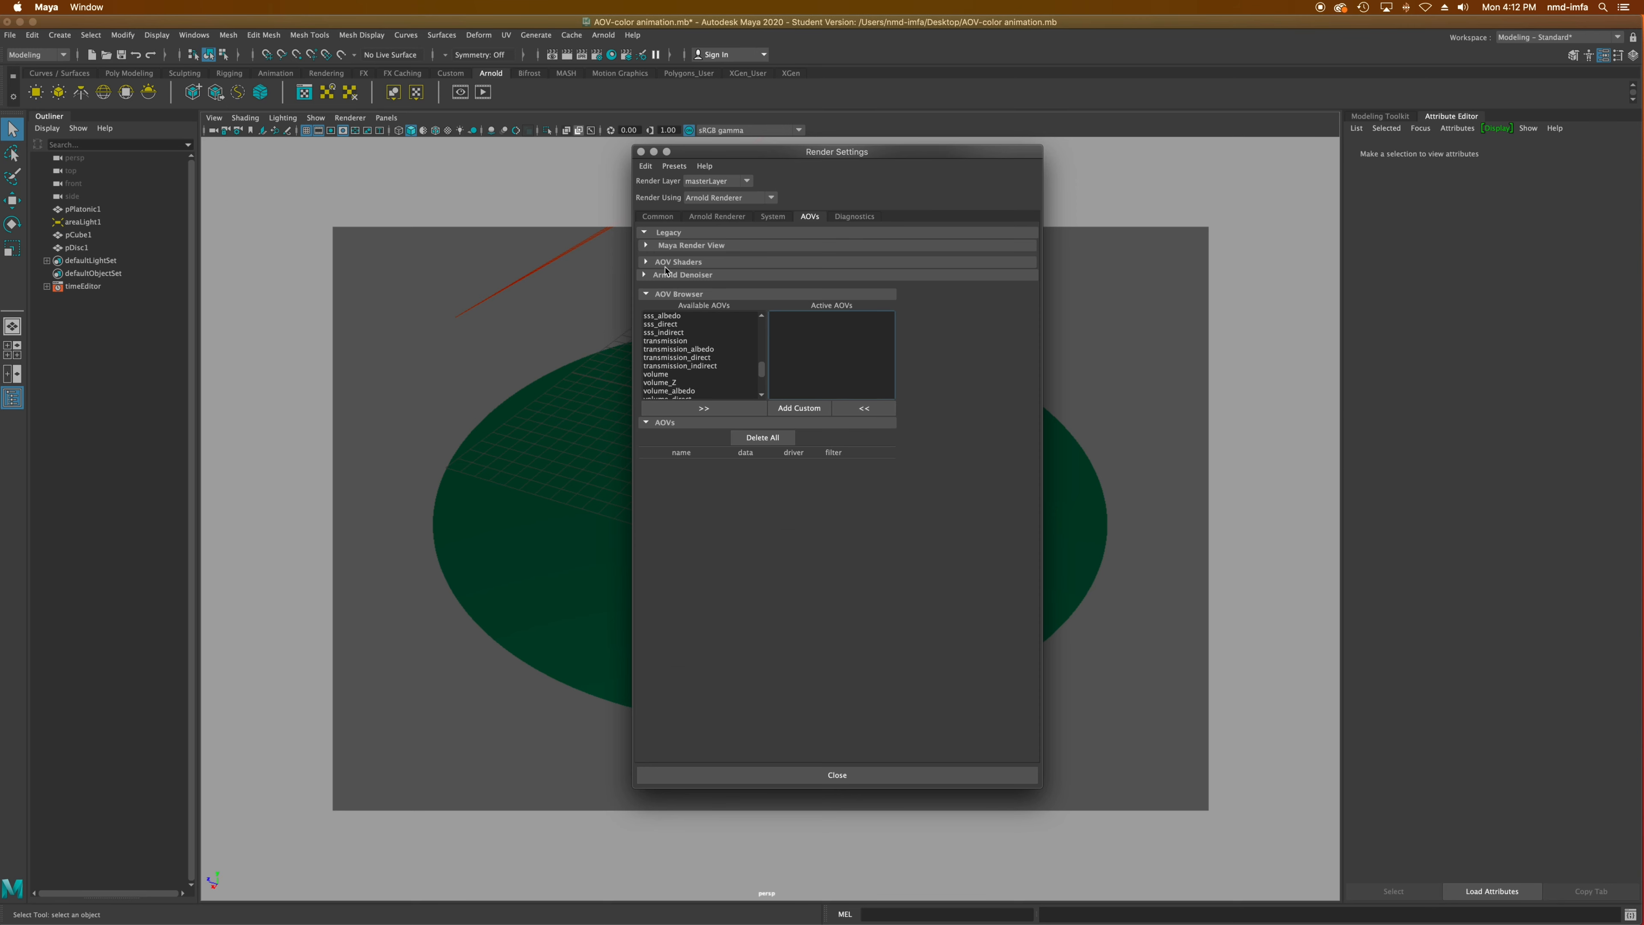
Step: Expand the Maya Render View and Arnold Denoiser sections of the AOV settings and examine their options and the AOV Shaders section
{"action": "left_click", "coordinate": [644, 233]}
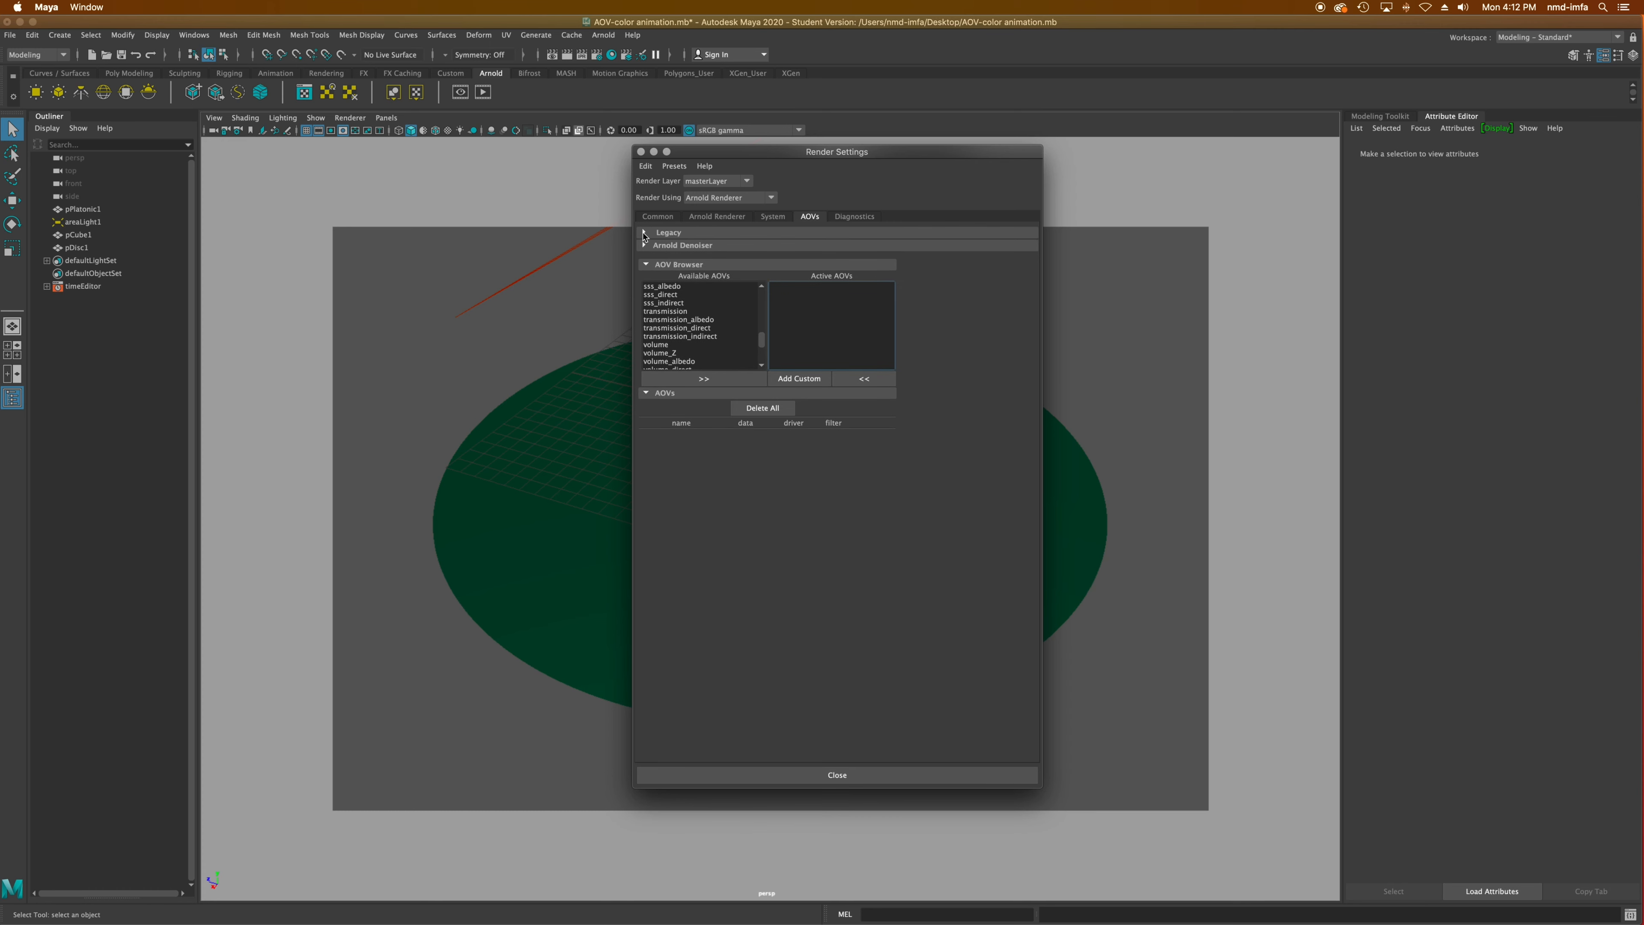
{"action": "left_click", "coordinate": [644, 233]}
{"action": "left_click", "coordinate": [648, 246]}
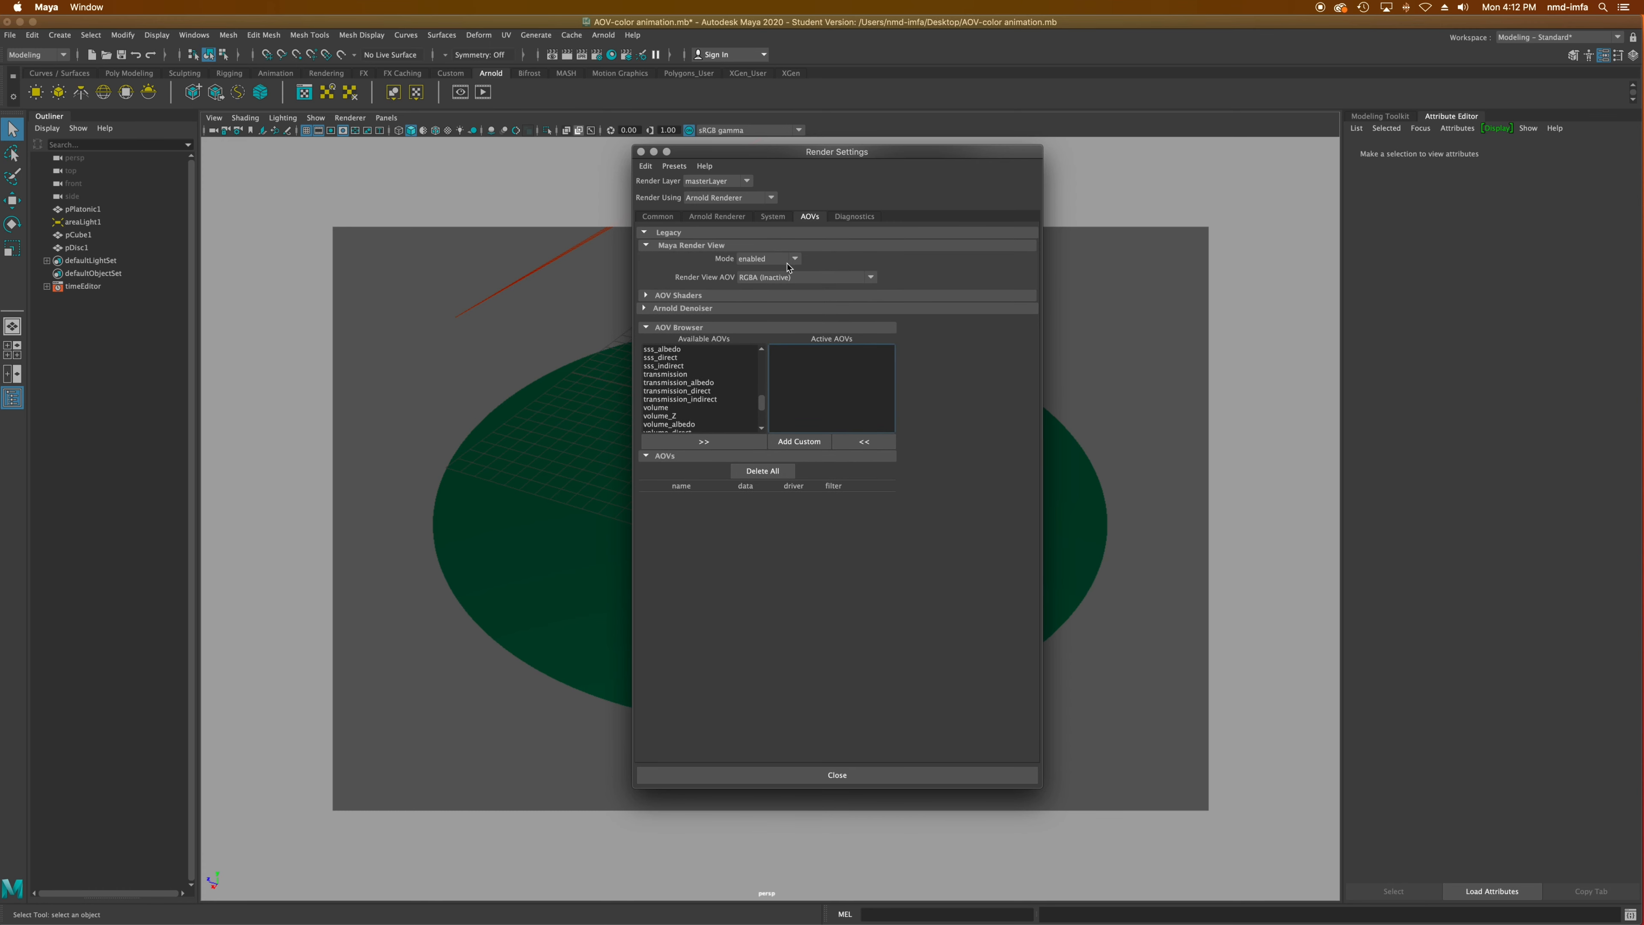
{"action": "left_click", "coordinate": [646, 296]}
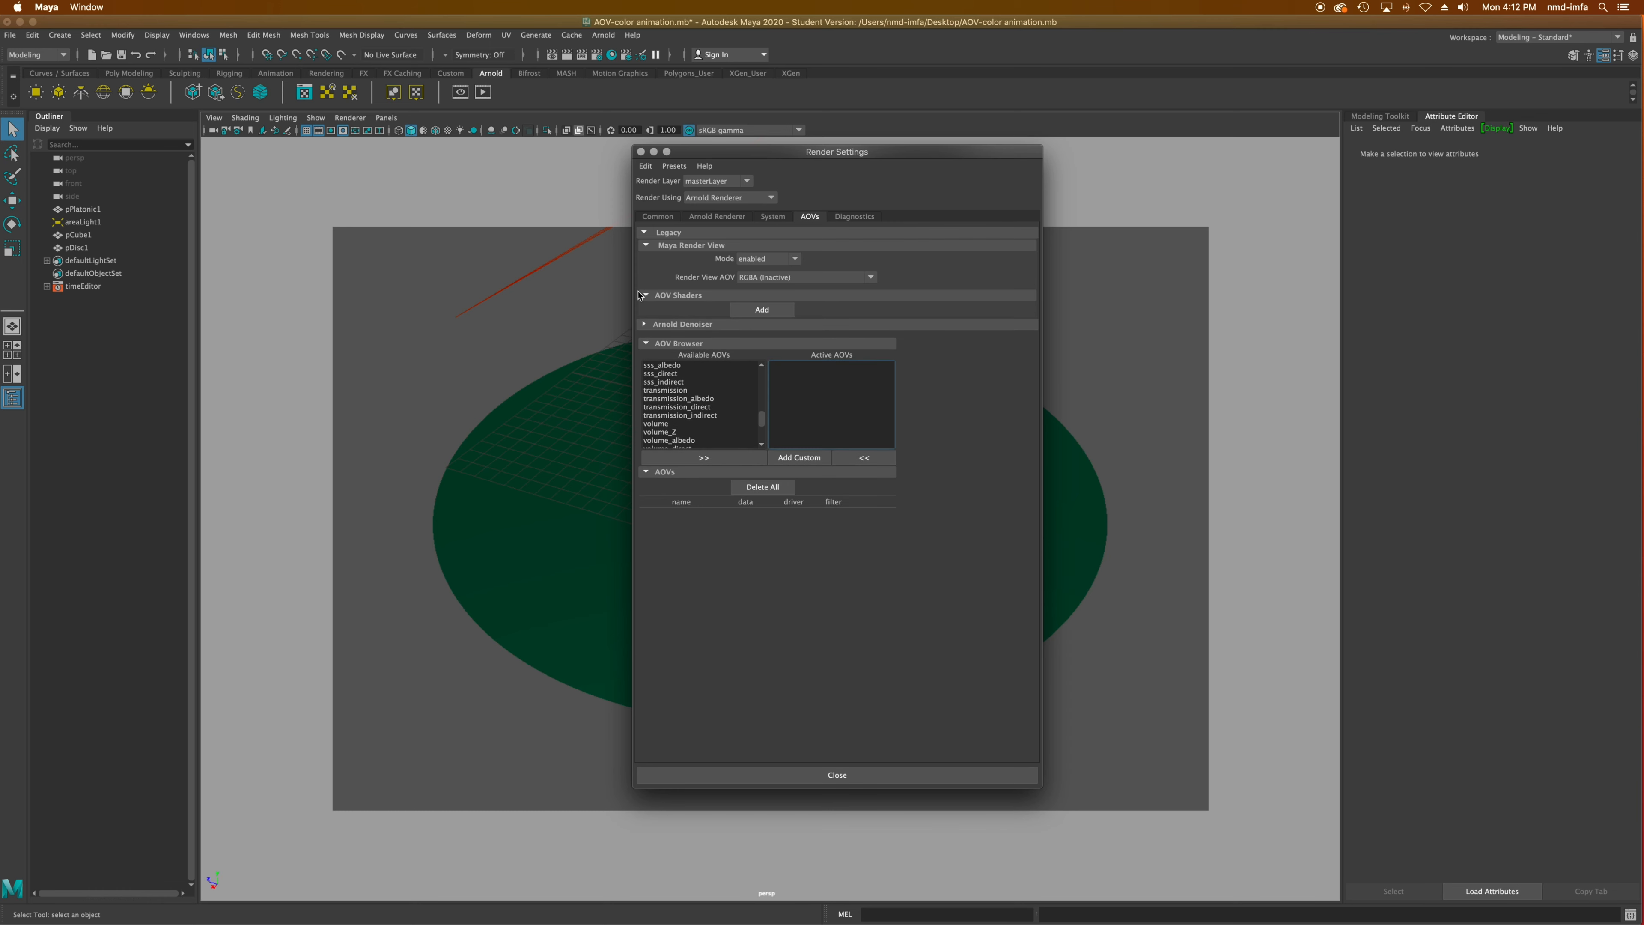
{"action": "left_click", "coordinate": [645, 296]}
{"action": "left_click", "coordinate": [645, 308]}
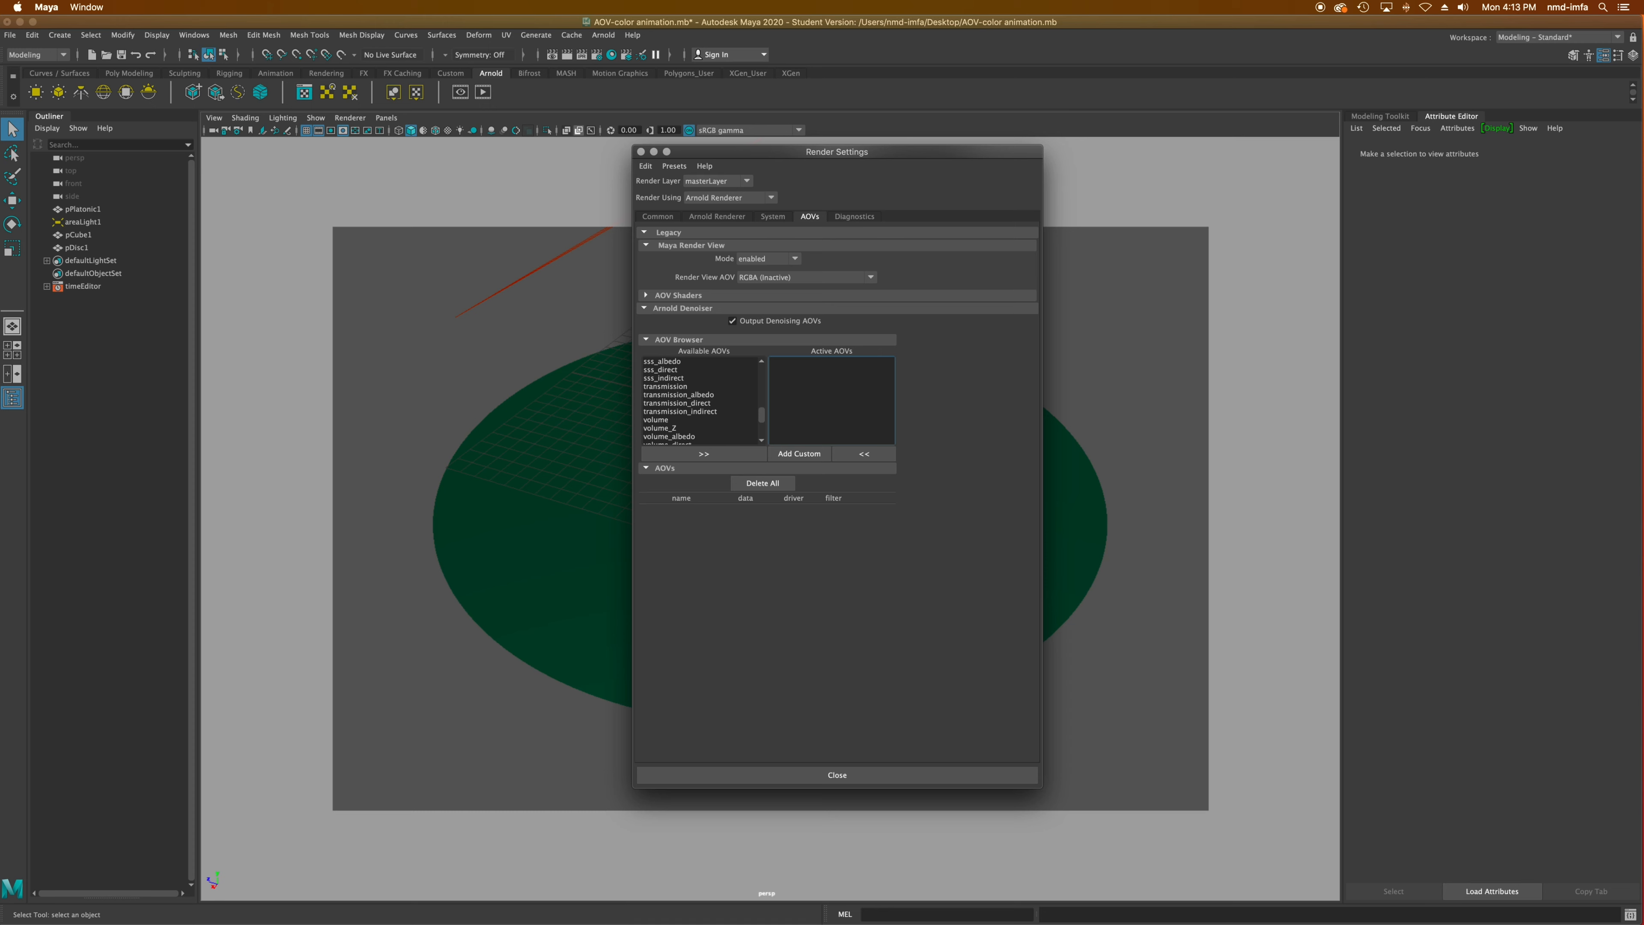
Step: Switch to Firefox and read the OptiX Denoiser page of the Arnold user guide, including its requirements
{"action": "key", "text": "super+Tab"}
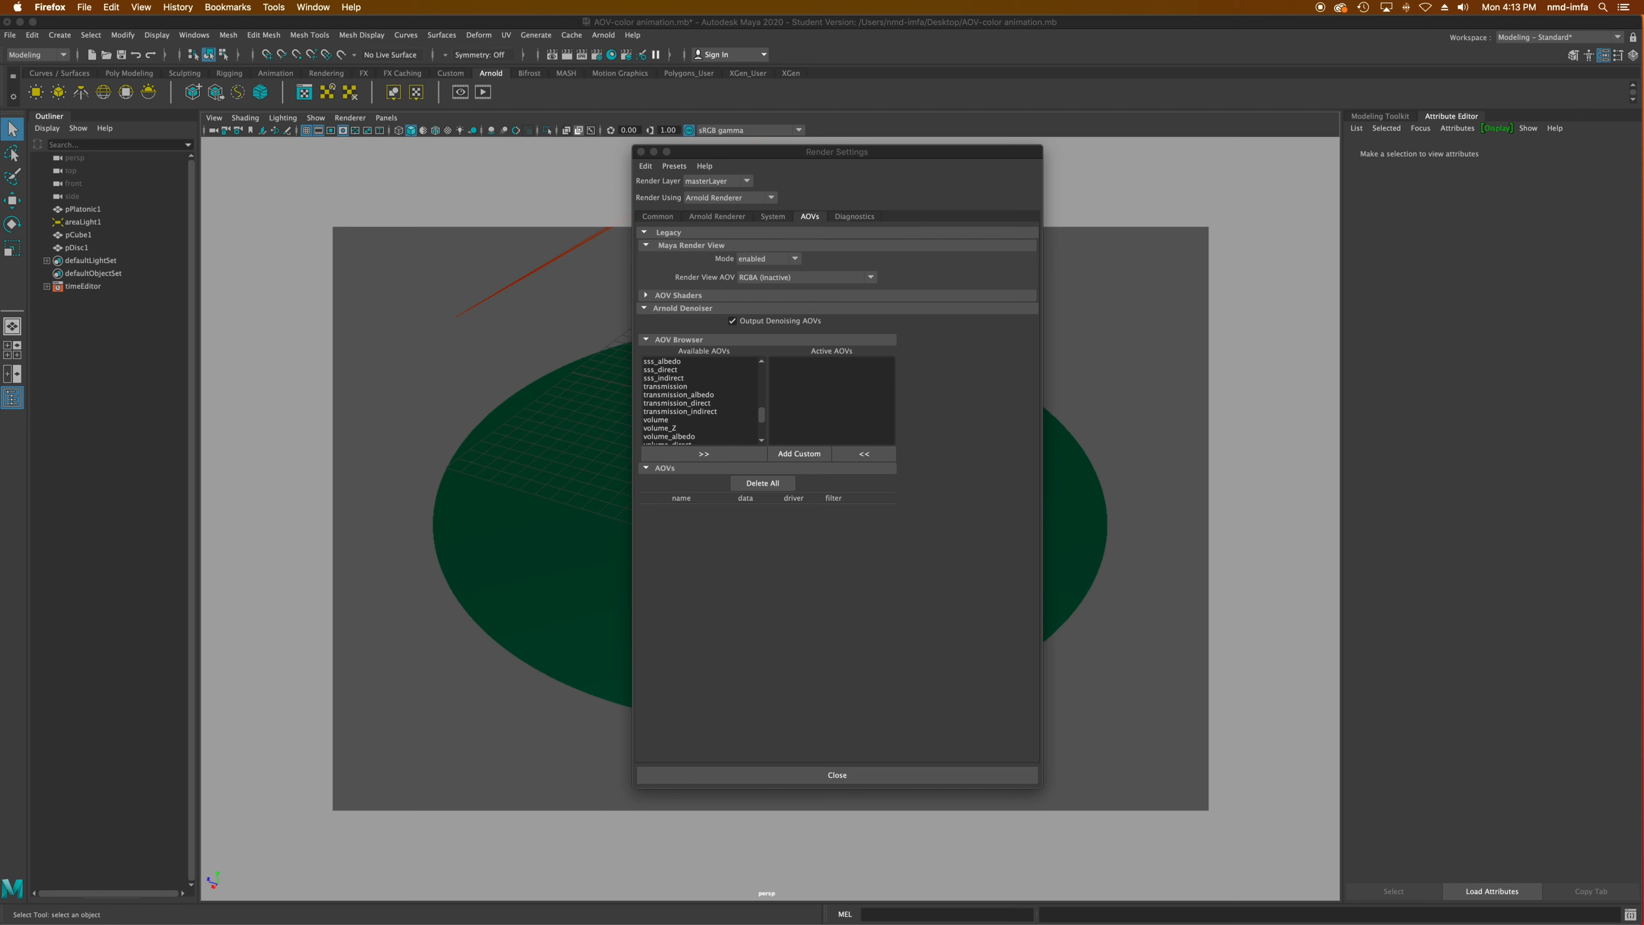
{"action": "left_click_drag", "start_coordinate": [1643, 334], "coordinate": [1265, 328]}
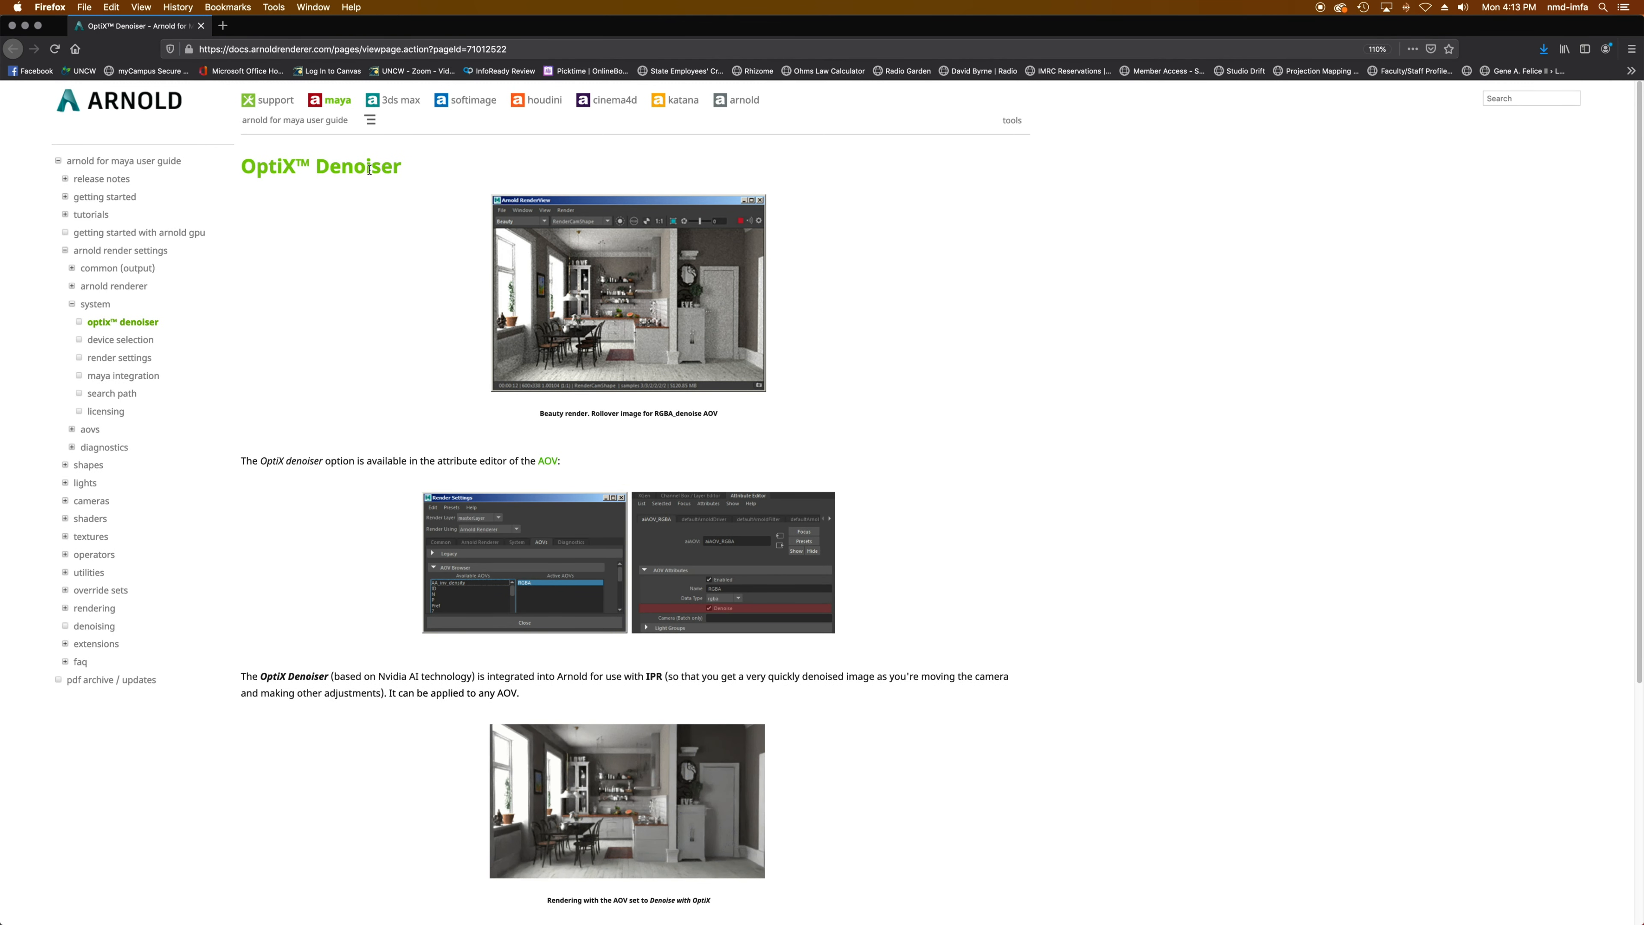
{"action": "scroll", "coordinate": [596, 410], "scroll_direction": "down", "scroll_amount": 5}
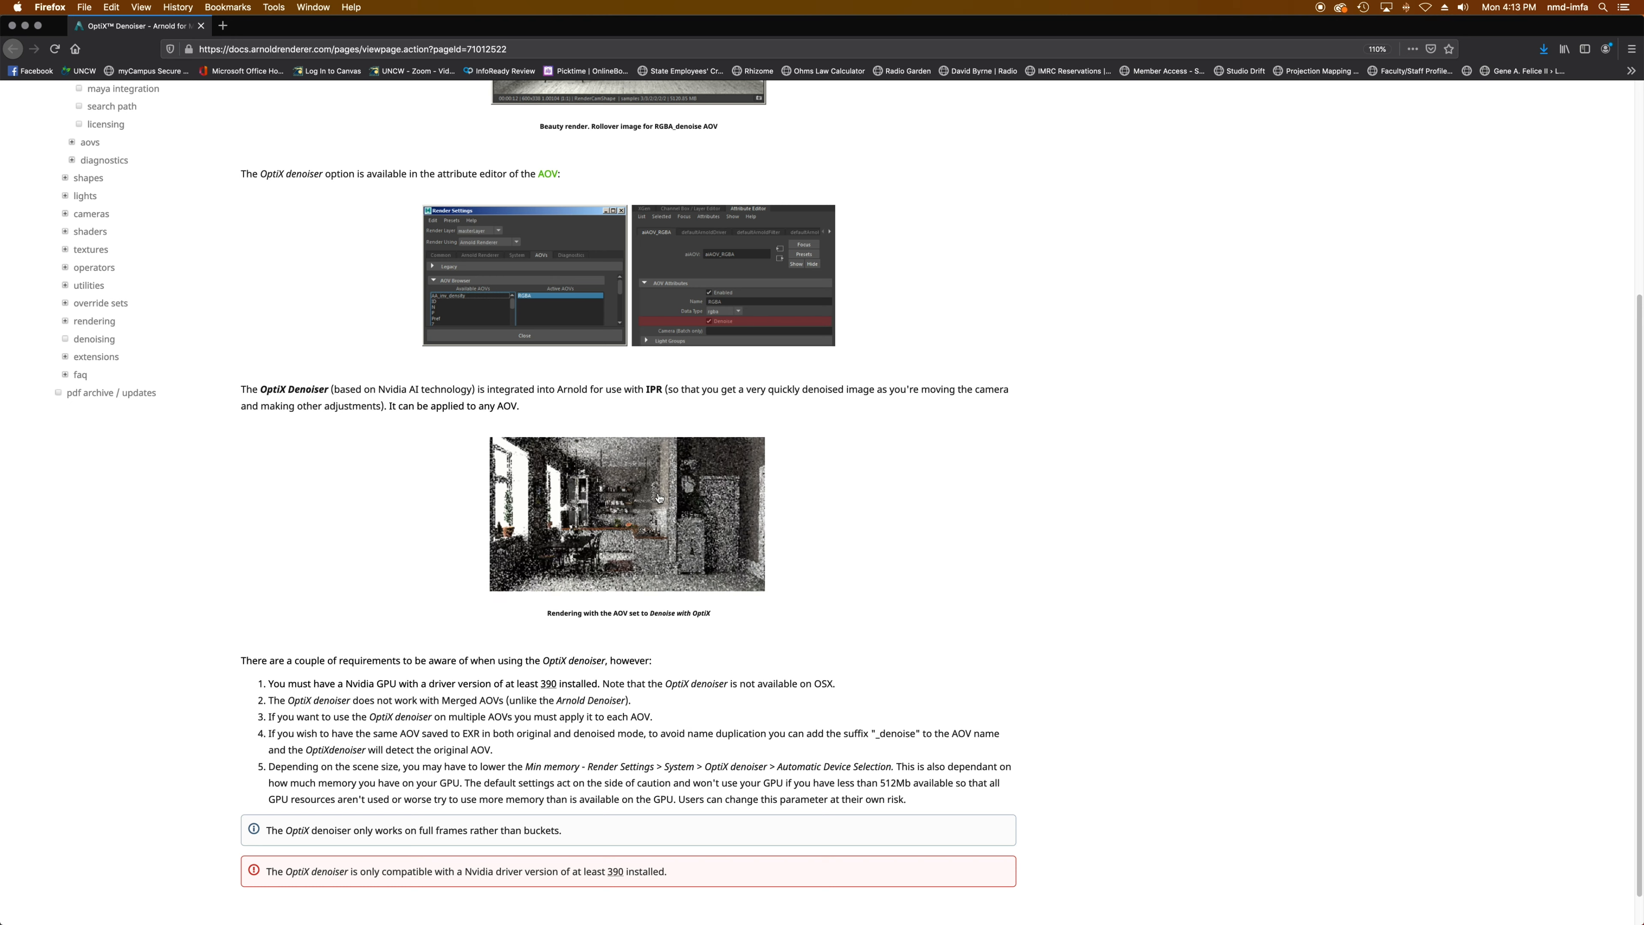
{"action": "scroll", "coordinate": [647, 479], "scroll_direction": "down", "scroll_amount": 1}
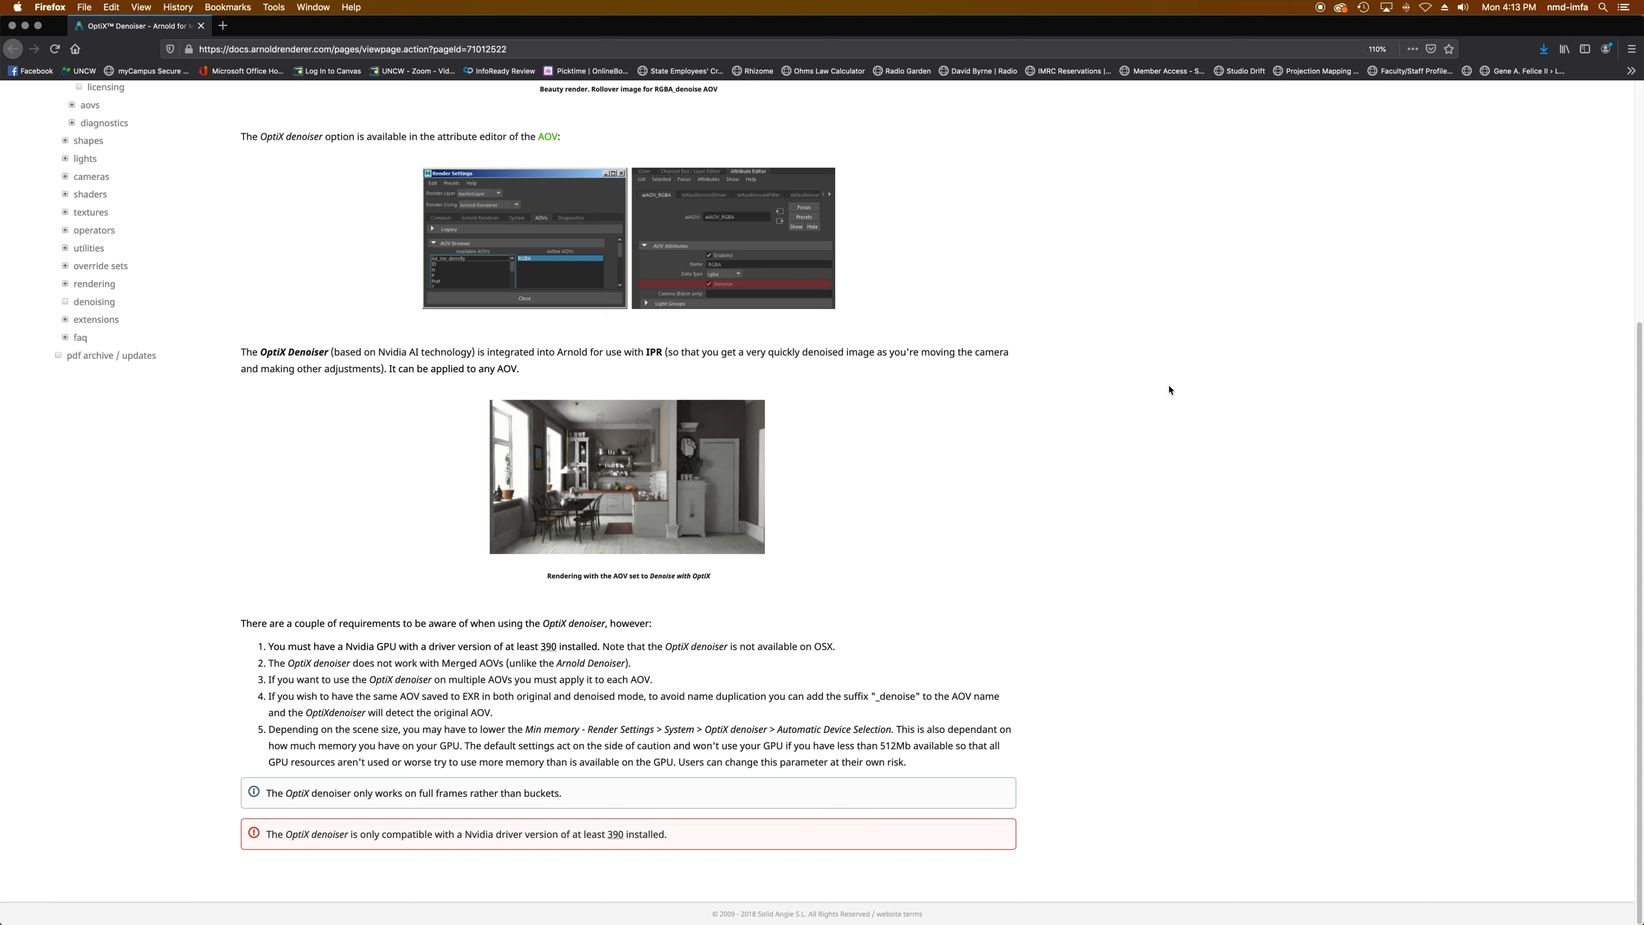
{"action": "scroll", "coordinate": [1169, 389], "scroll_direction": "up", "scroll_amount": 5}
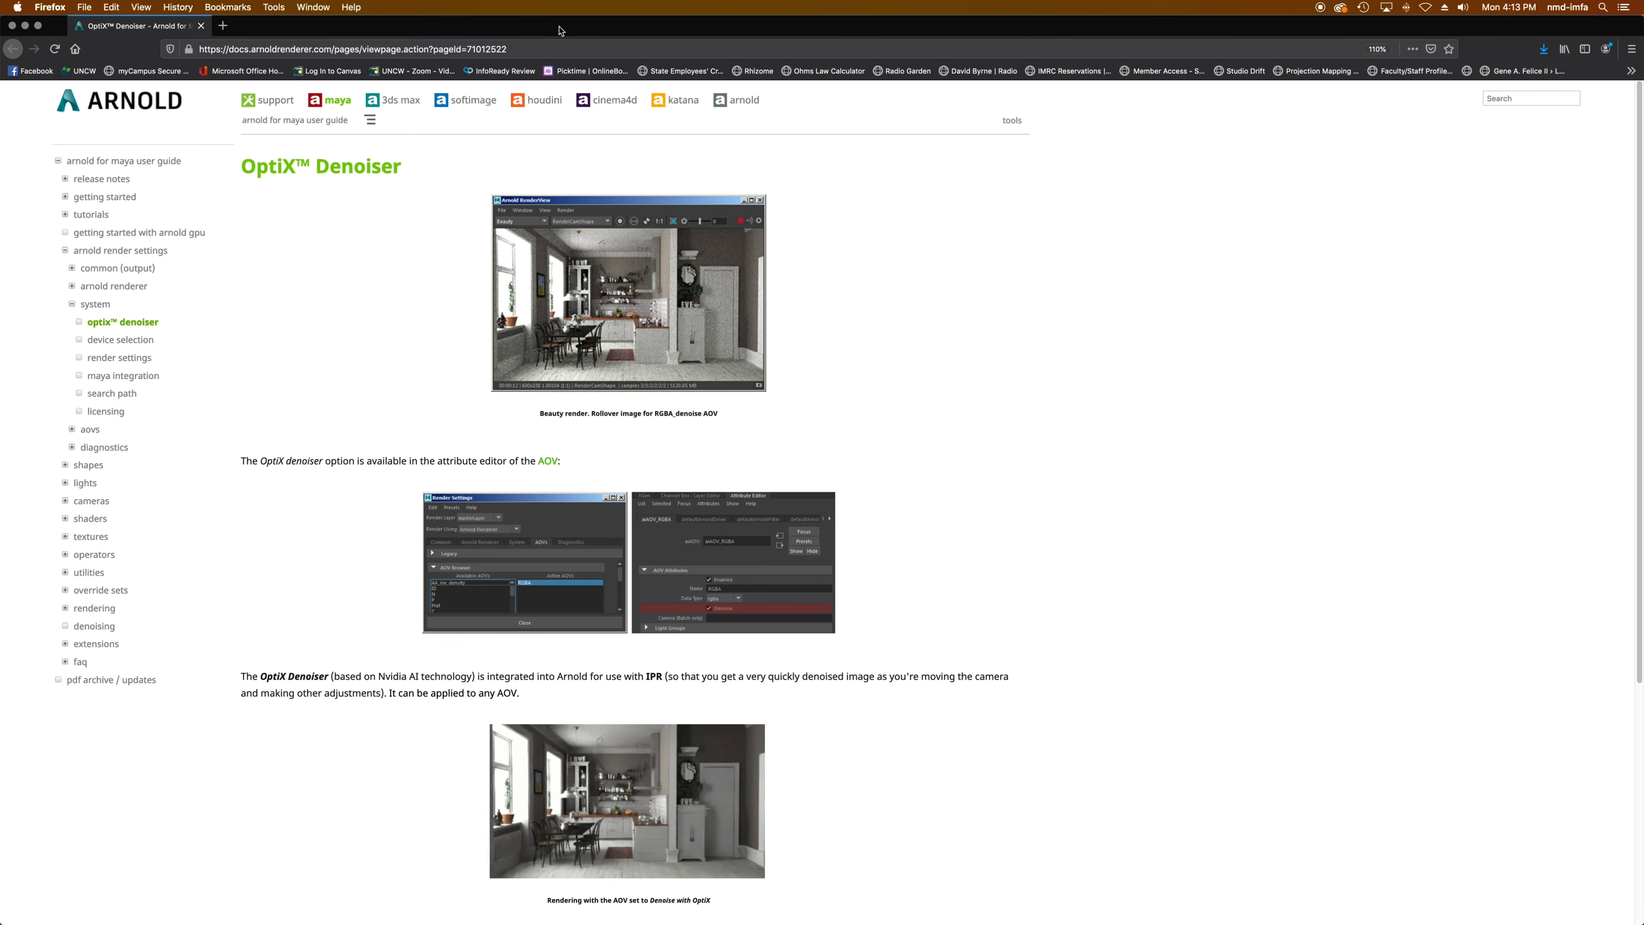
{"action": "left_click_drag", "start_coordinate": [560, 31], "coordinate": [596, 220]}
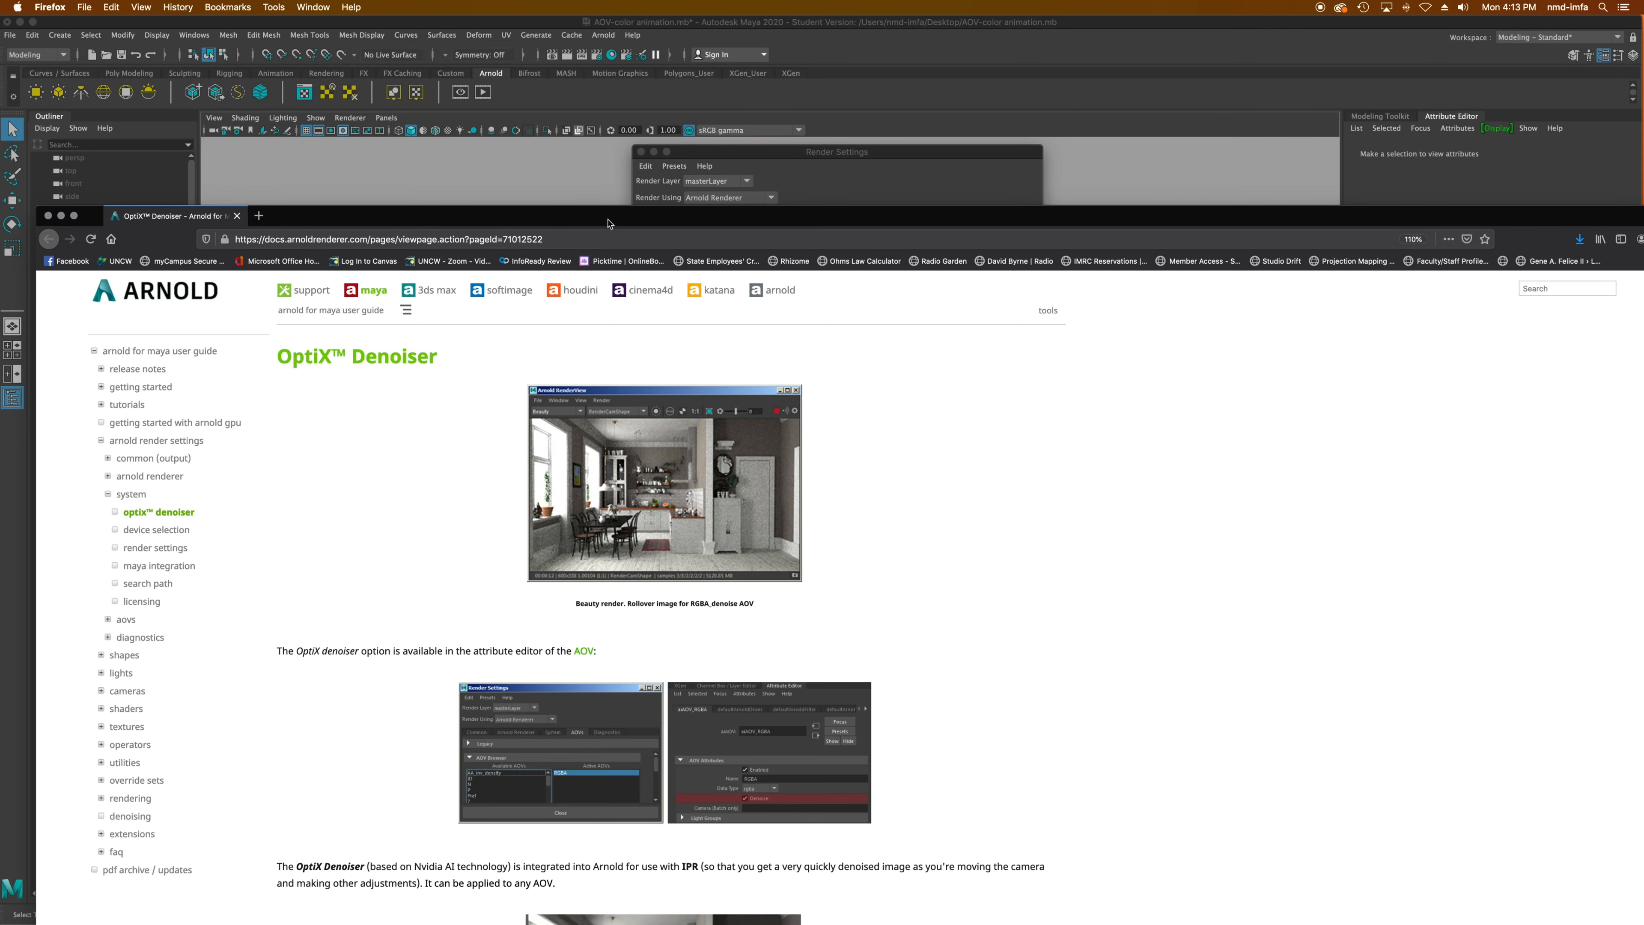
{"action": "left_click_drag", "start_coordinate": [608, 223], "coordinate": [599, 23]}
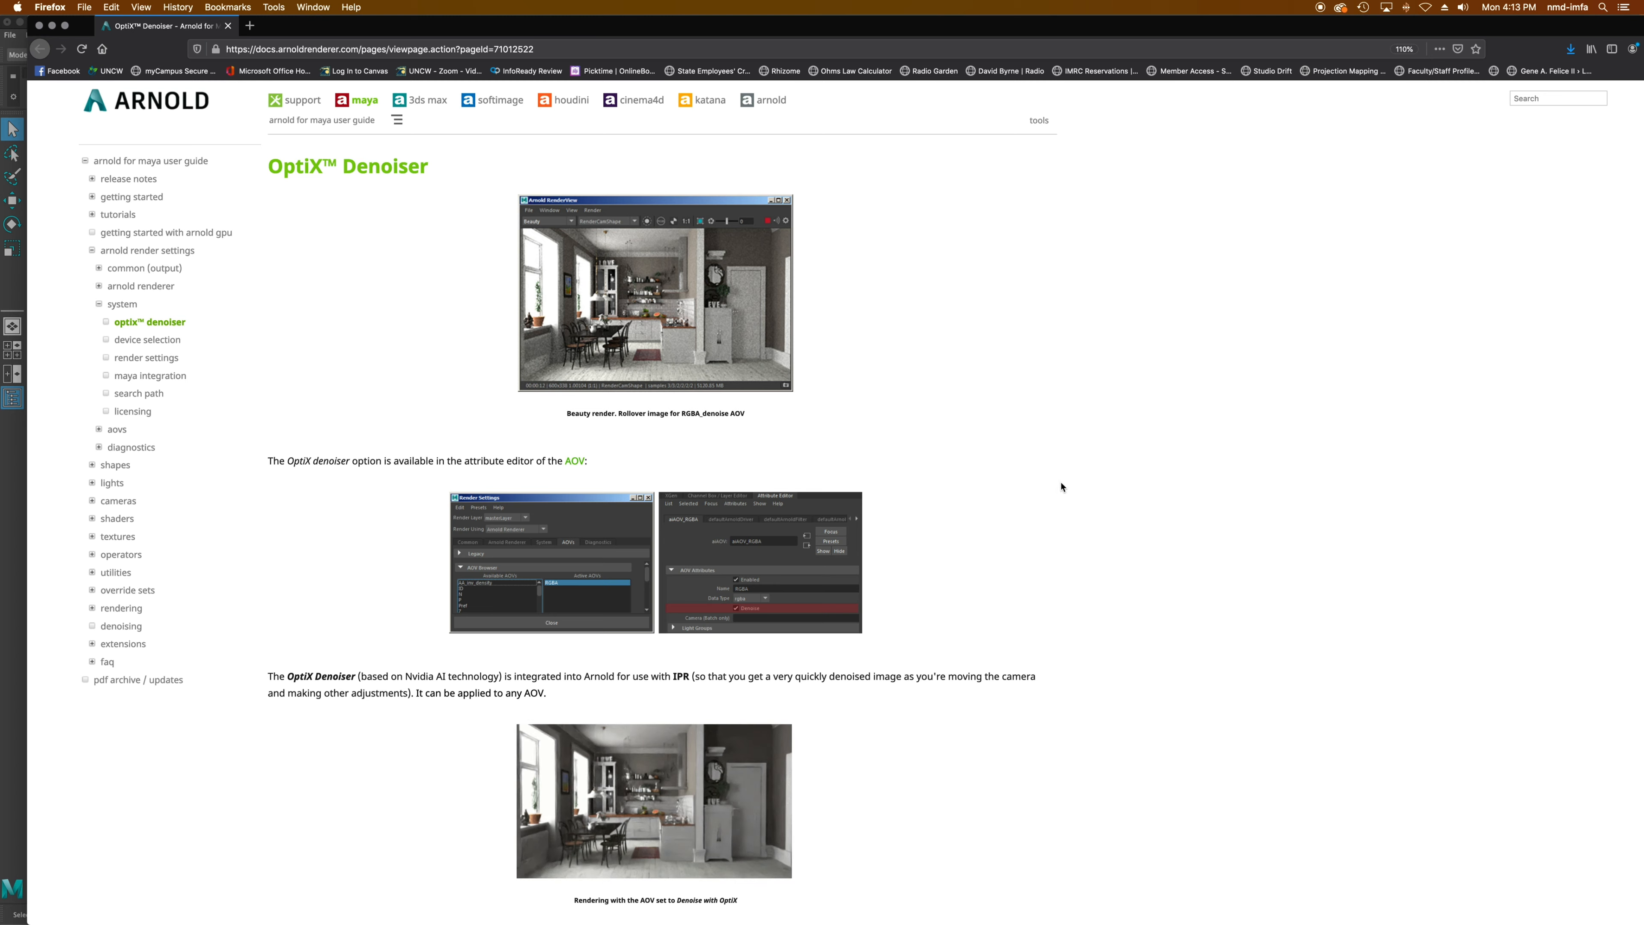
Step: Read the AOVs page of the Arnold user guide, covering limitations, legacy and denoiser options, the AOV Browser and per-light AOVs
{"action": "key", "text": "super+Tab"}
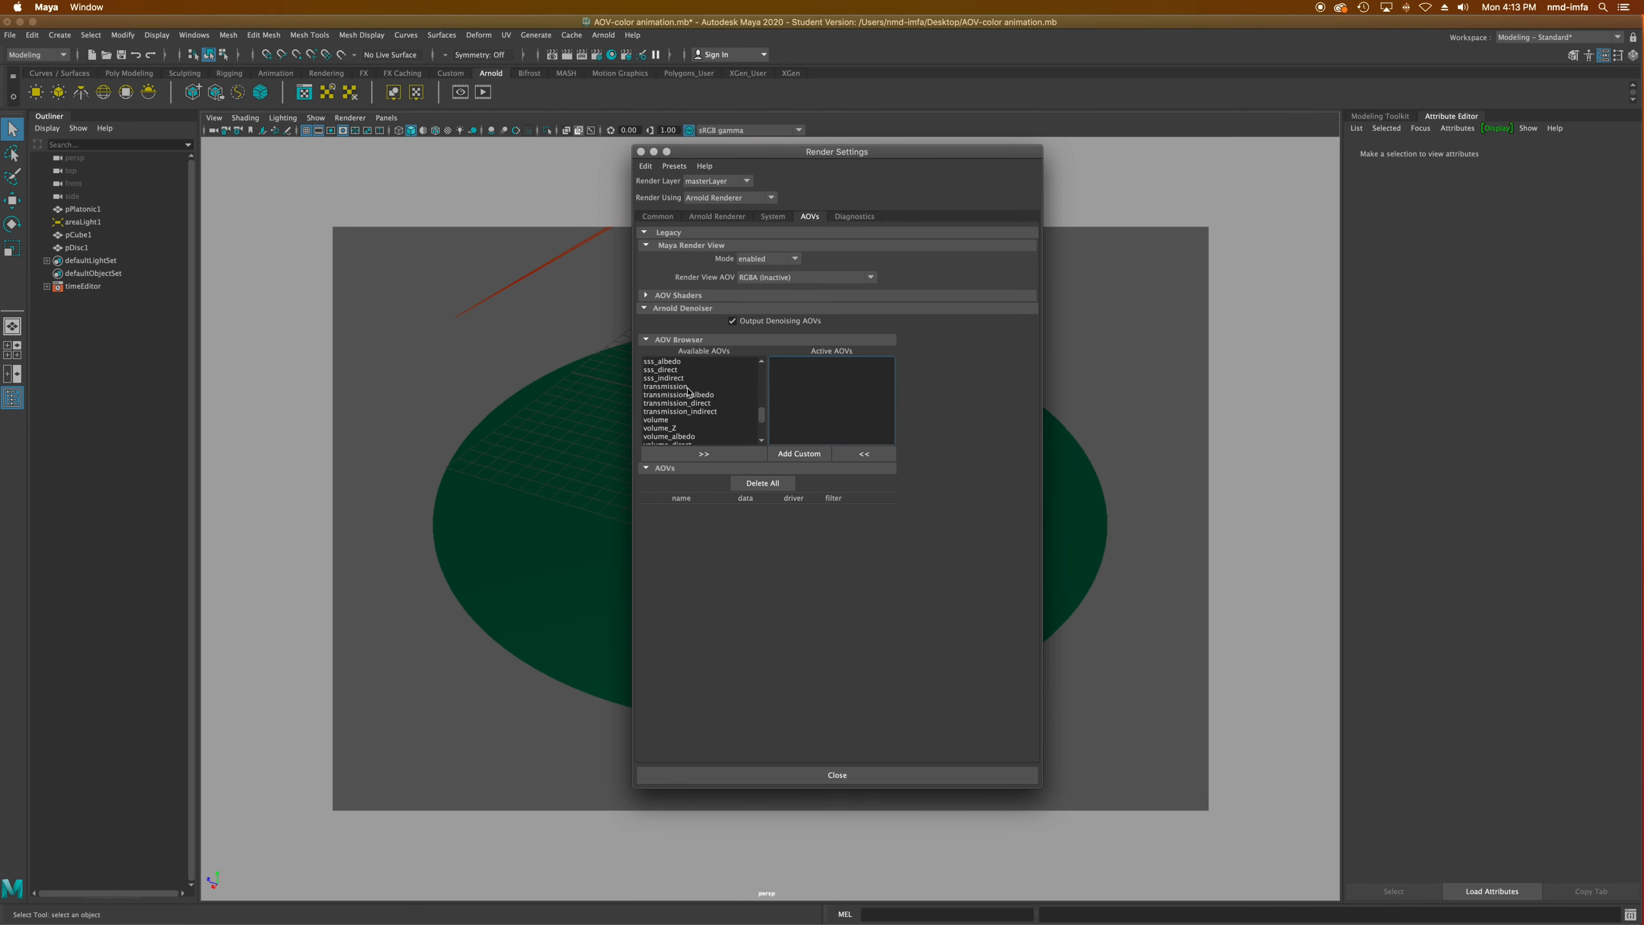
{"action": "key", "text": "super+Tab"}
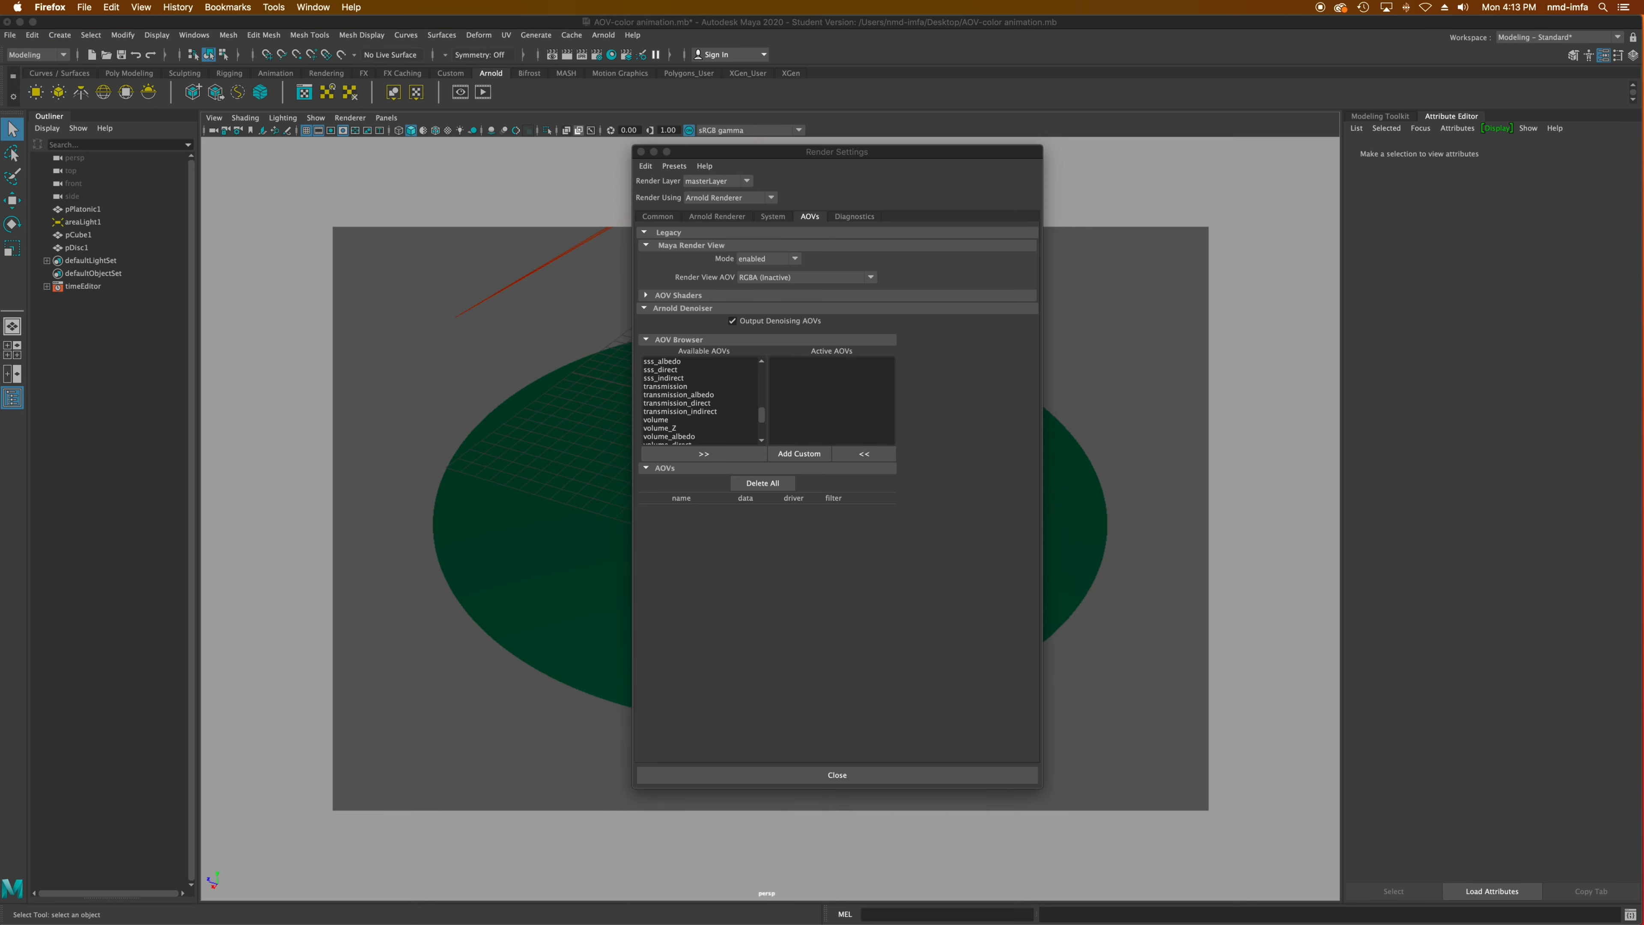
{"action": "left_click_drag", "start_coordinate": [1578, 299], "coordinate": [555, 117]}
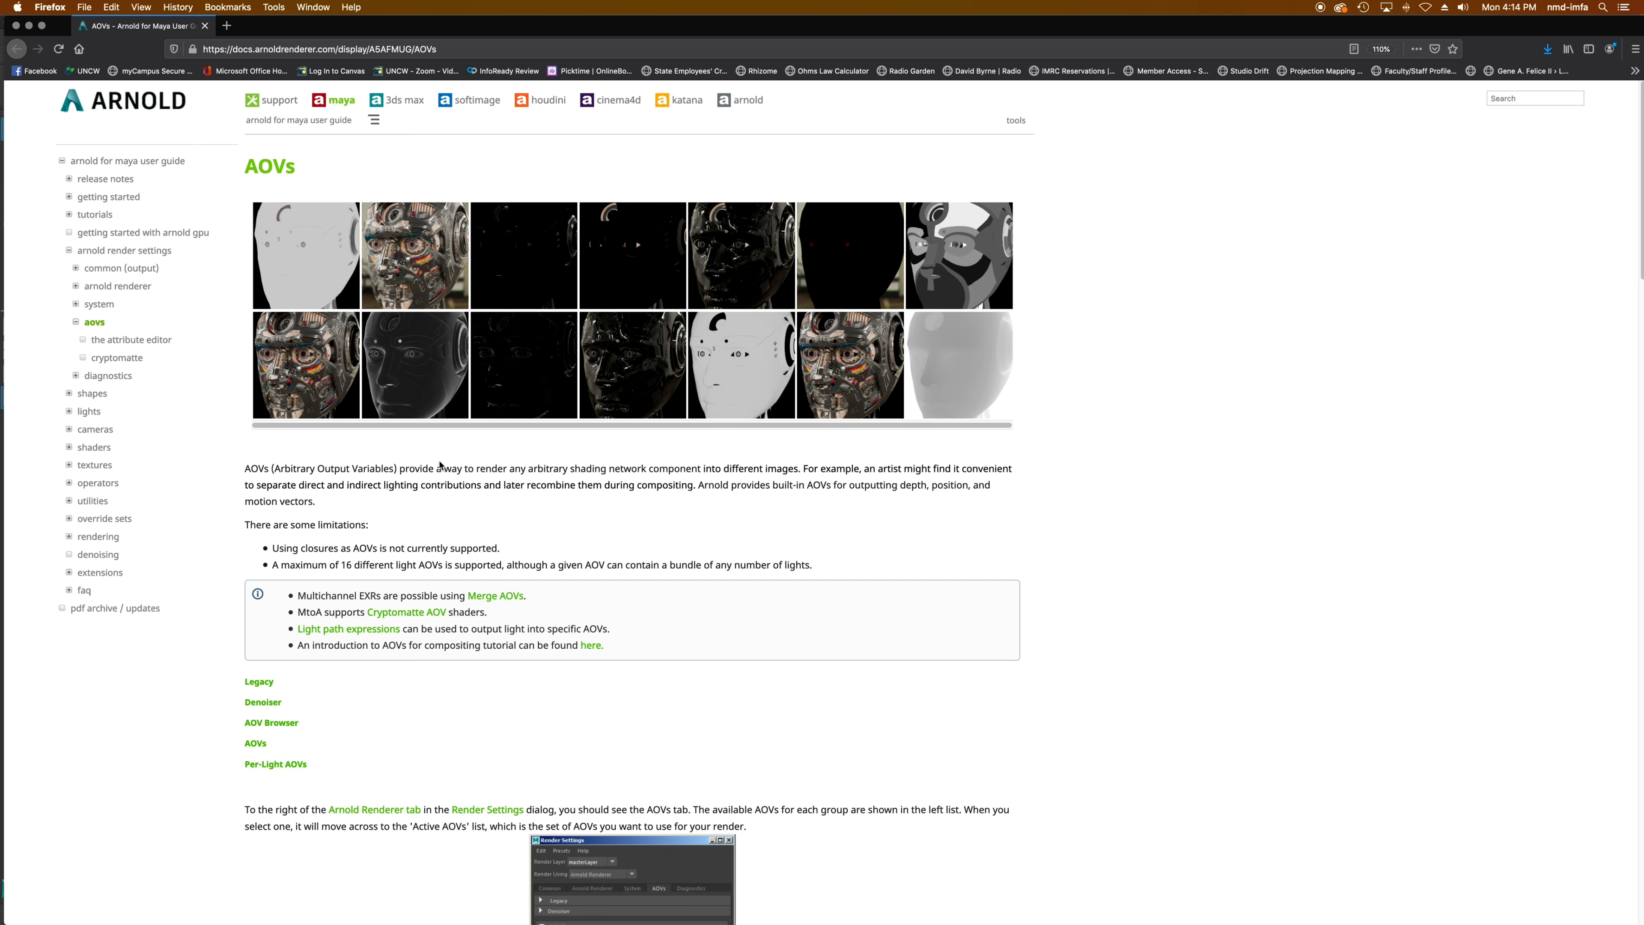
{"action": "scroll", "coordinate": [573, 466], "scroll_direction": "down", "scroll_amount": 1}
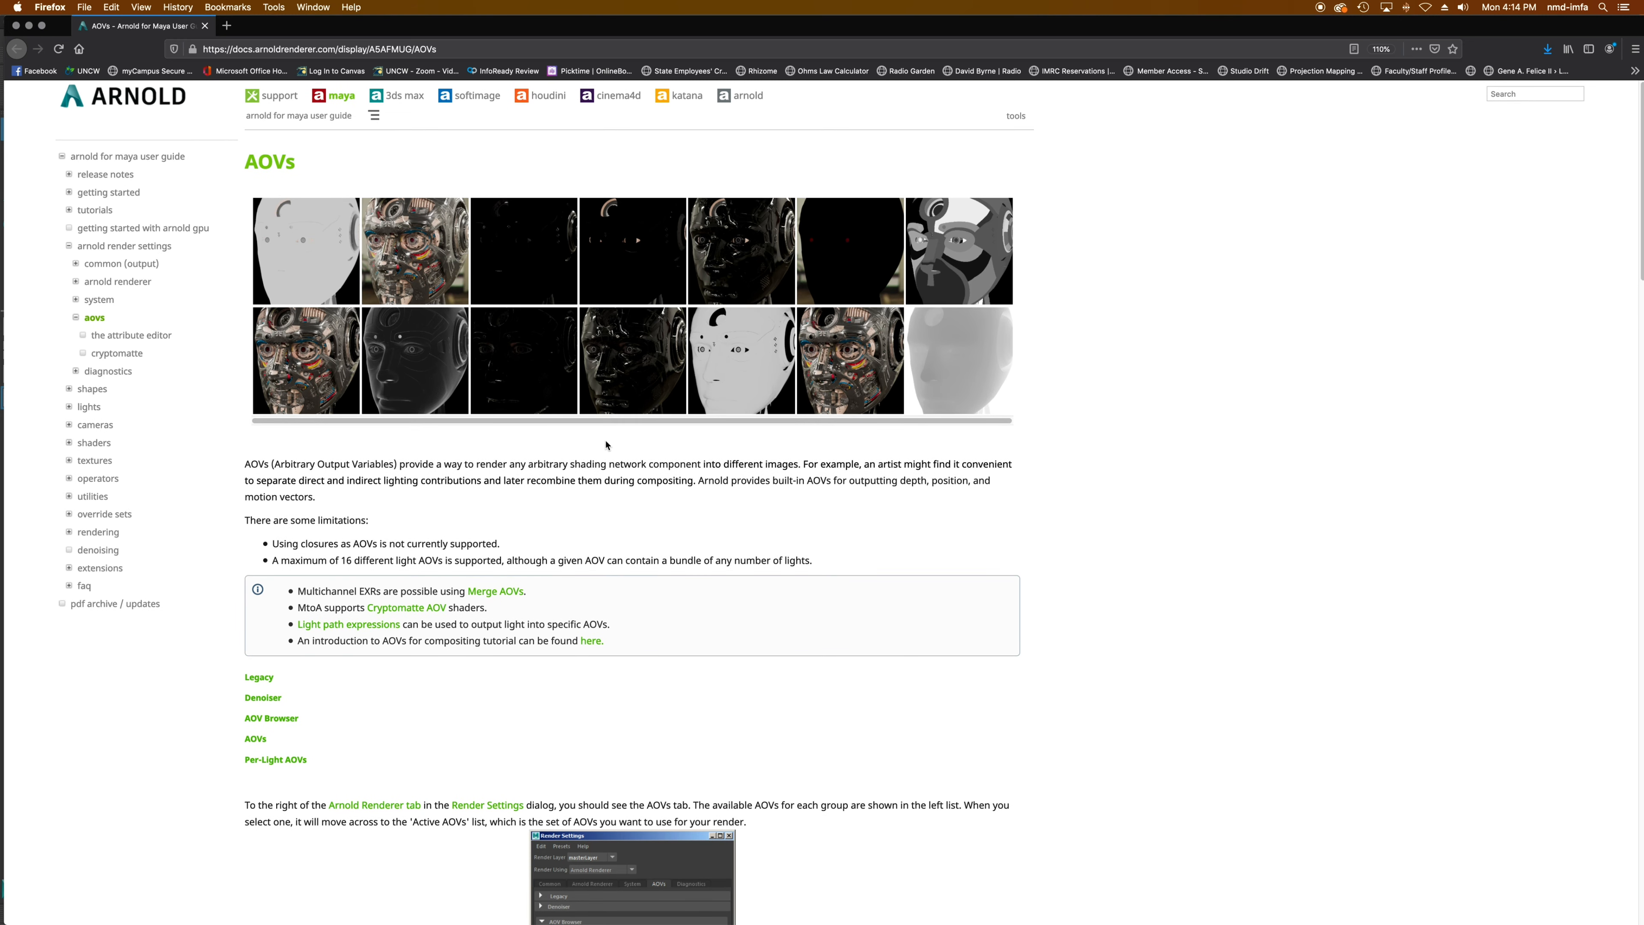
{"action": "scroll", "coordinate": [598, 447], "scroll_direction": "down", "scroll_amount": 5}
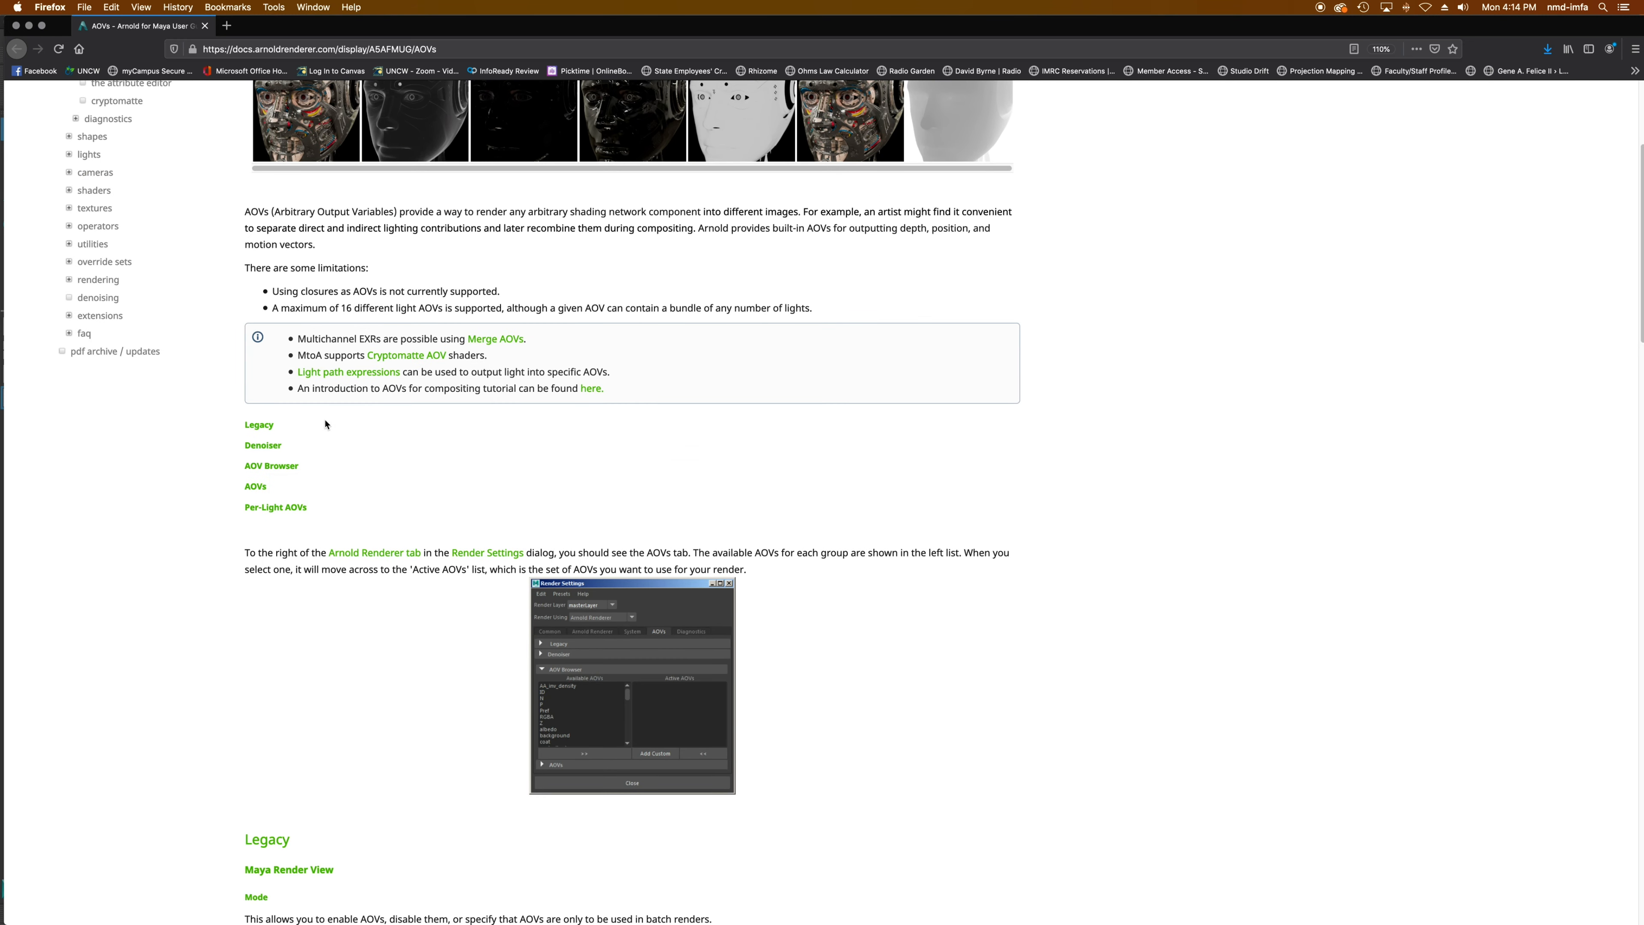
{"action": "scroll", "coordinate": [539, 461], "scroll_direction": "down", "scroll_amount": 15}
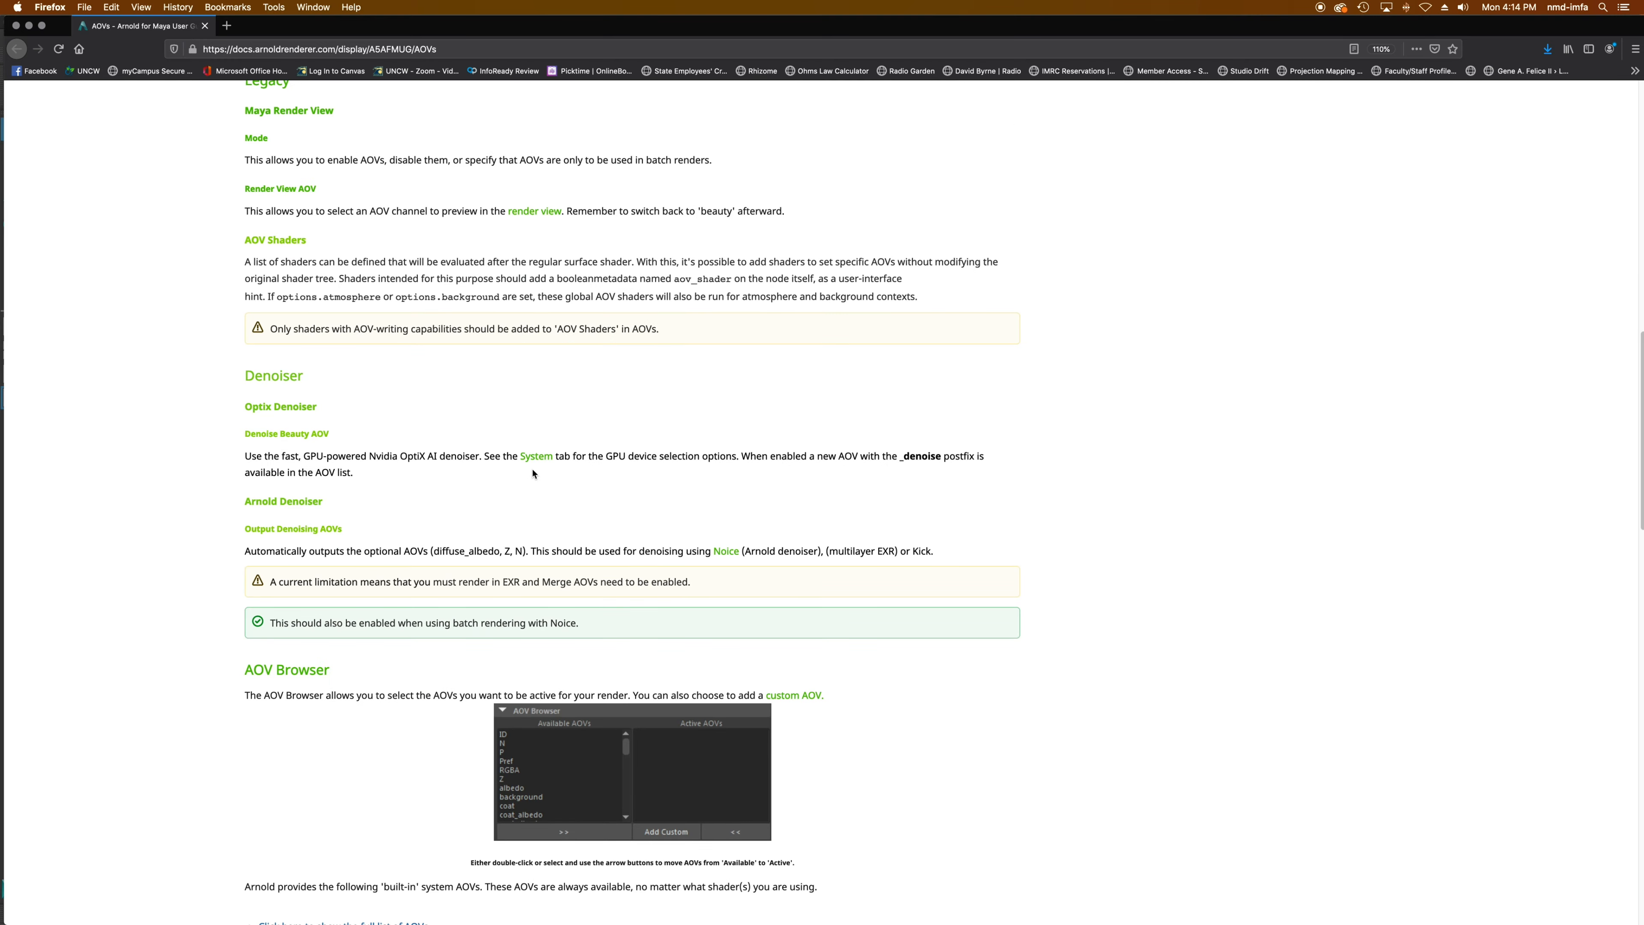
{"action": "scroll", "coordinate": [533, 473], "scroll_direction": "down", "scroll_amount": 20}
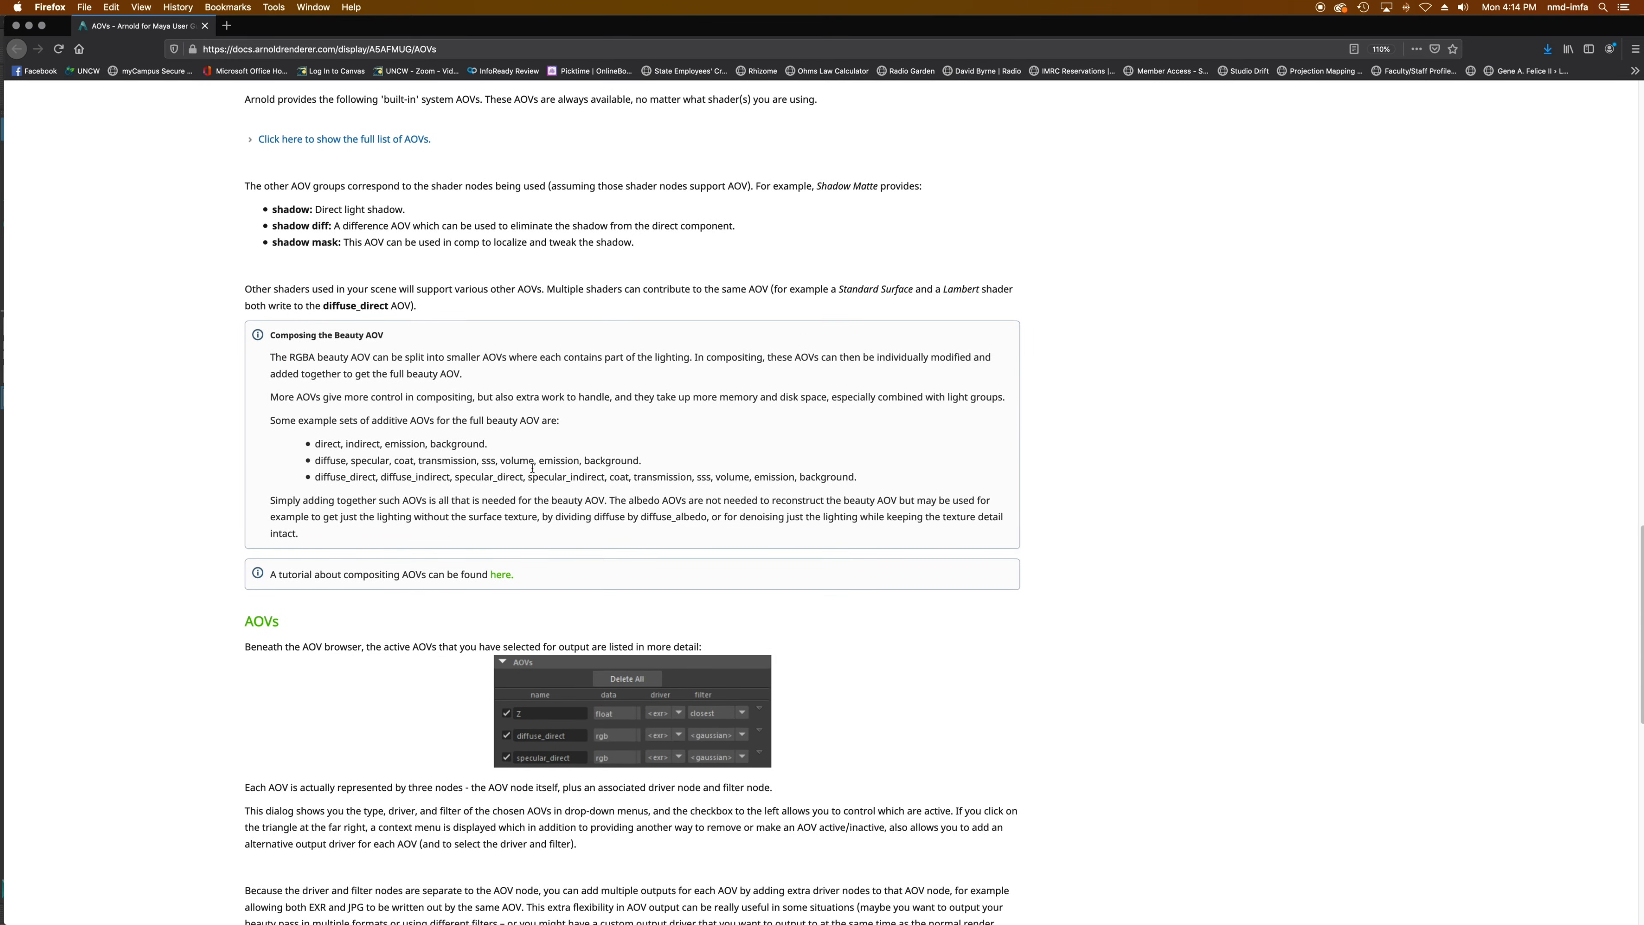
{"action": "scroll", "coordinate": [532, 467], "scroll_direction": "down", "scroll_amount": 5}
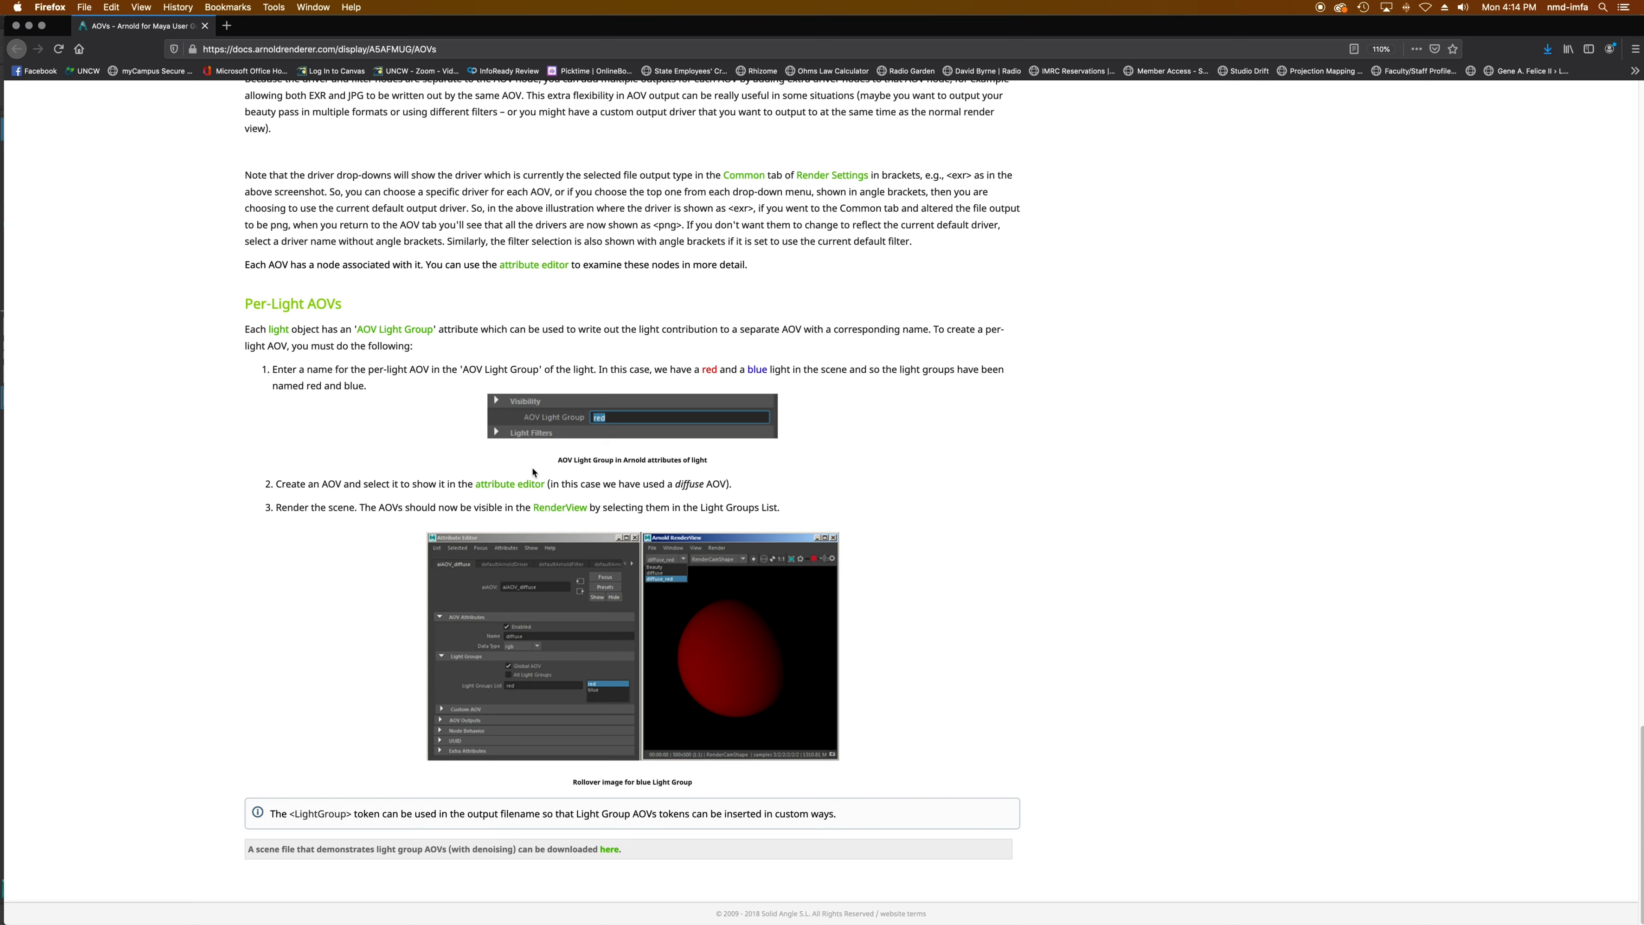
{"action": "scroll", "coordinate": [533, 472], "scroll_direction": "up", "scroll_amount": 20}
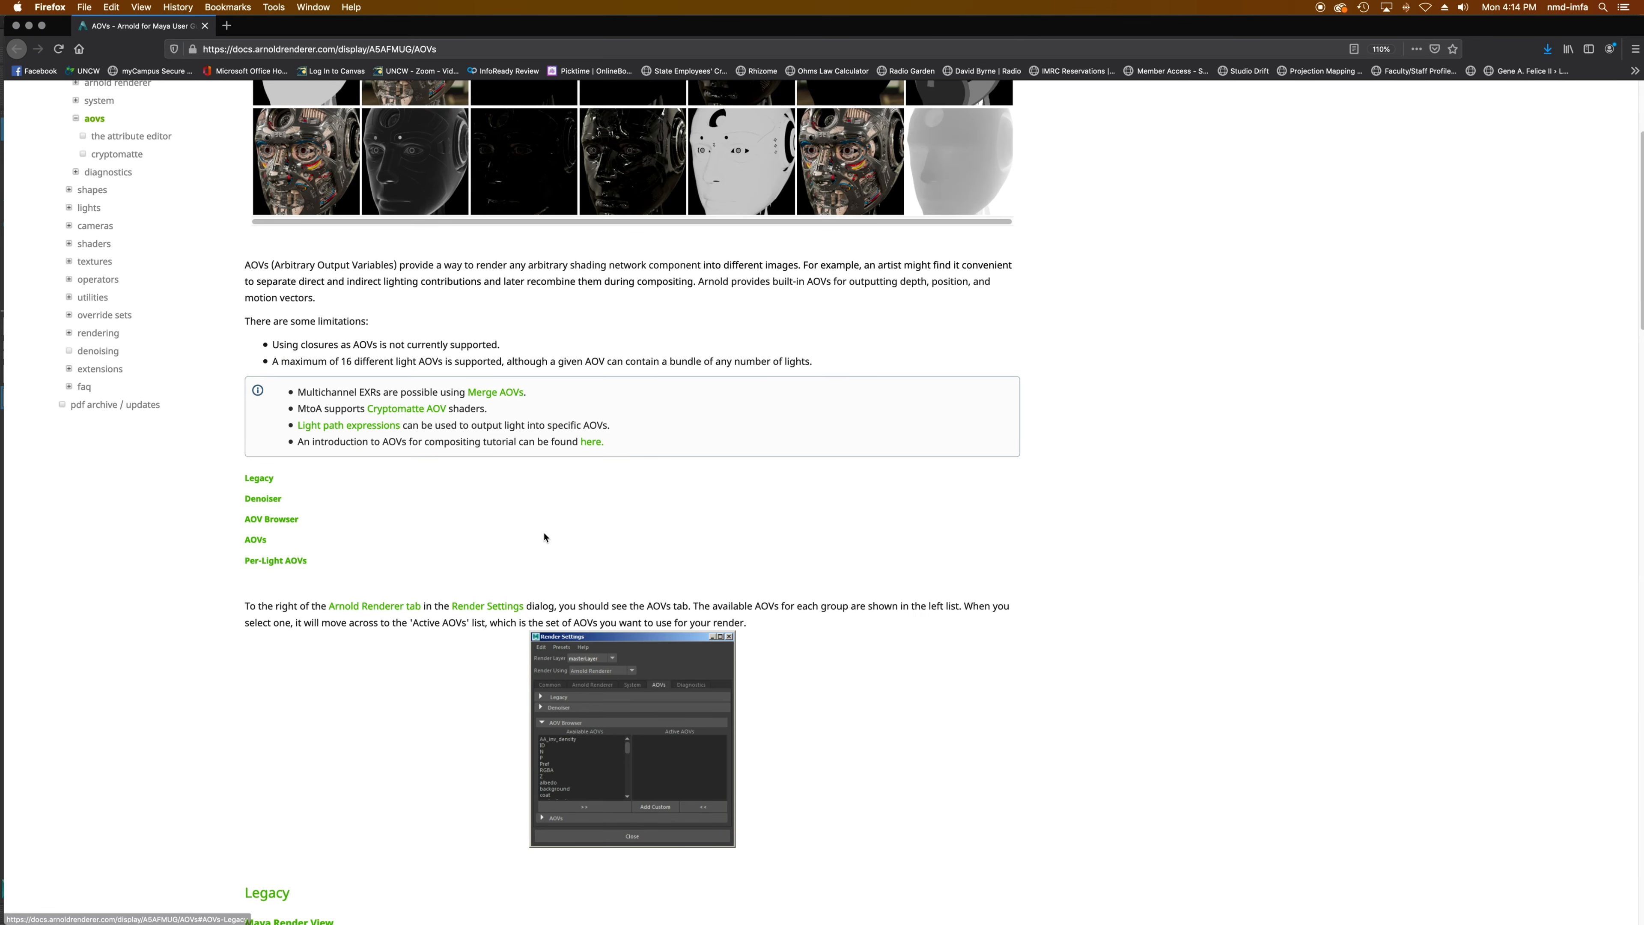
{"action": "scroll", "coordinate": [543, 537], "scroll_direction": "up", "scroll_amount": 5}
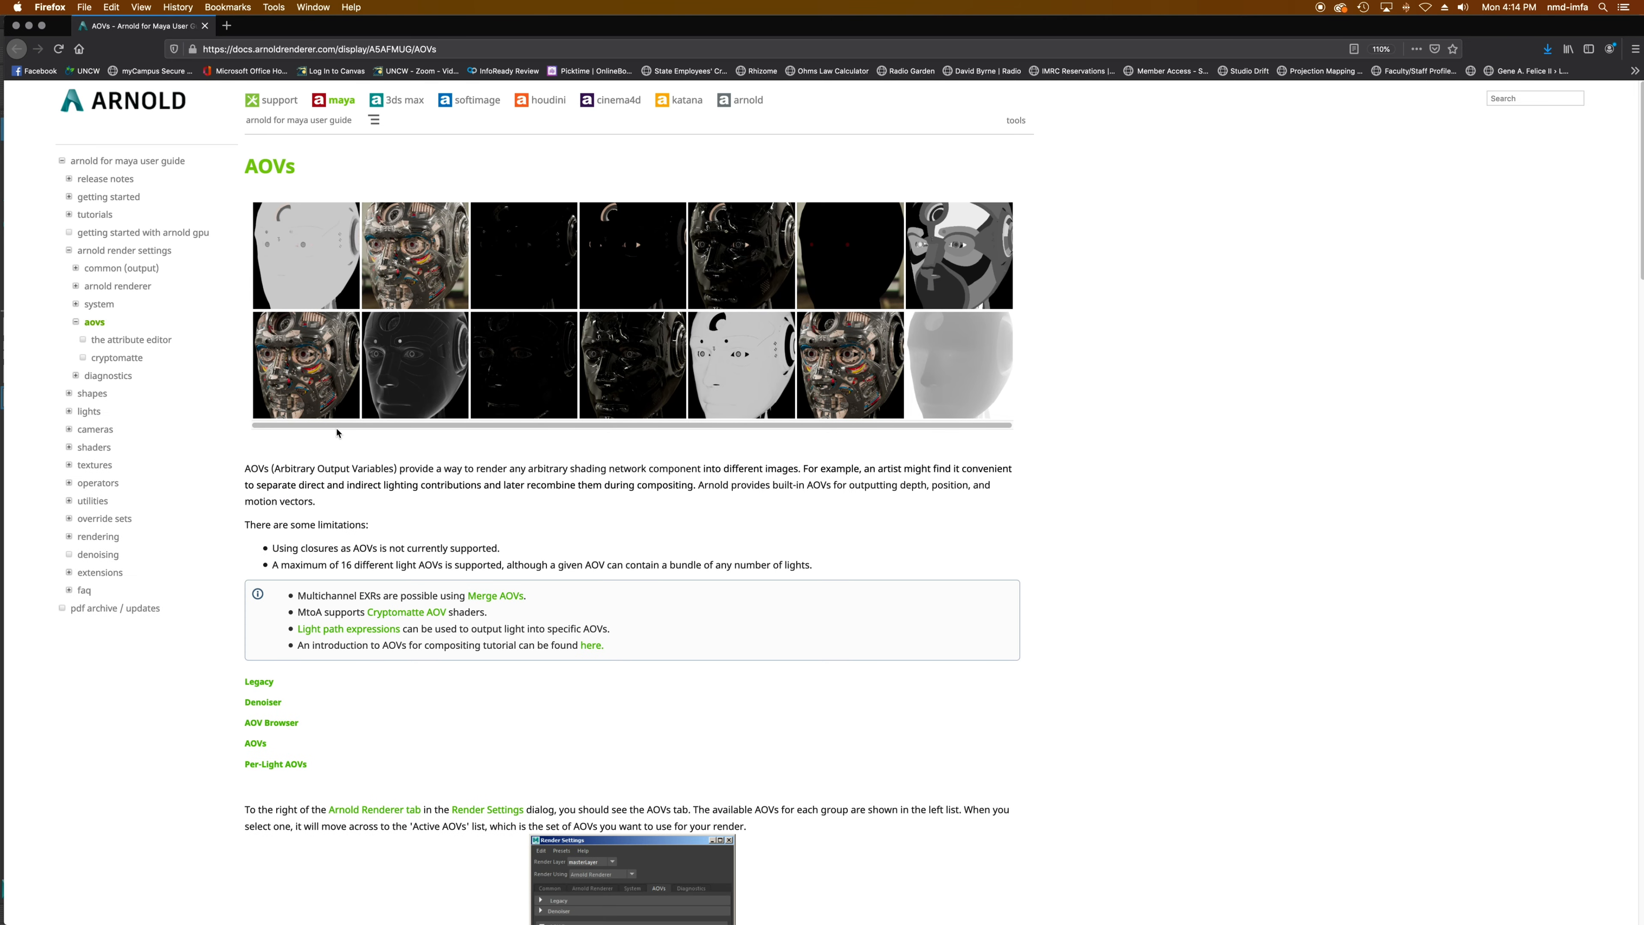
Step: Open the Attribute Editor and Cryptomatte pages of the AOV documentation and read how Cryptomatte AOVs are created
{"action": "left_click", "coordinate": [117, 347]}
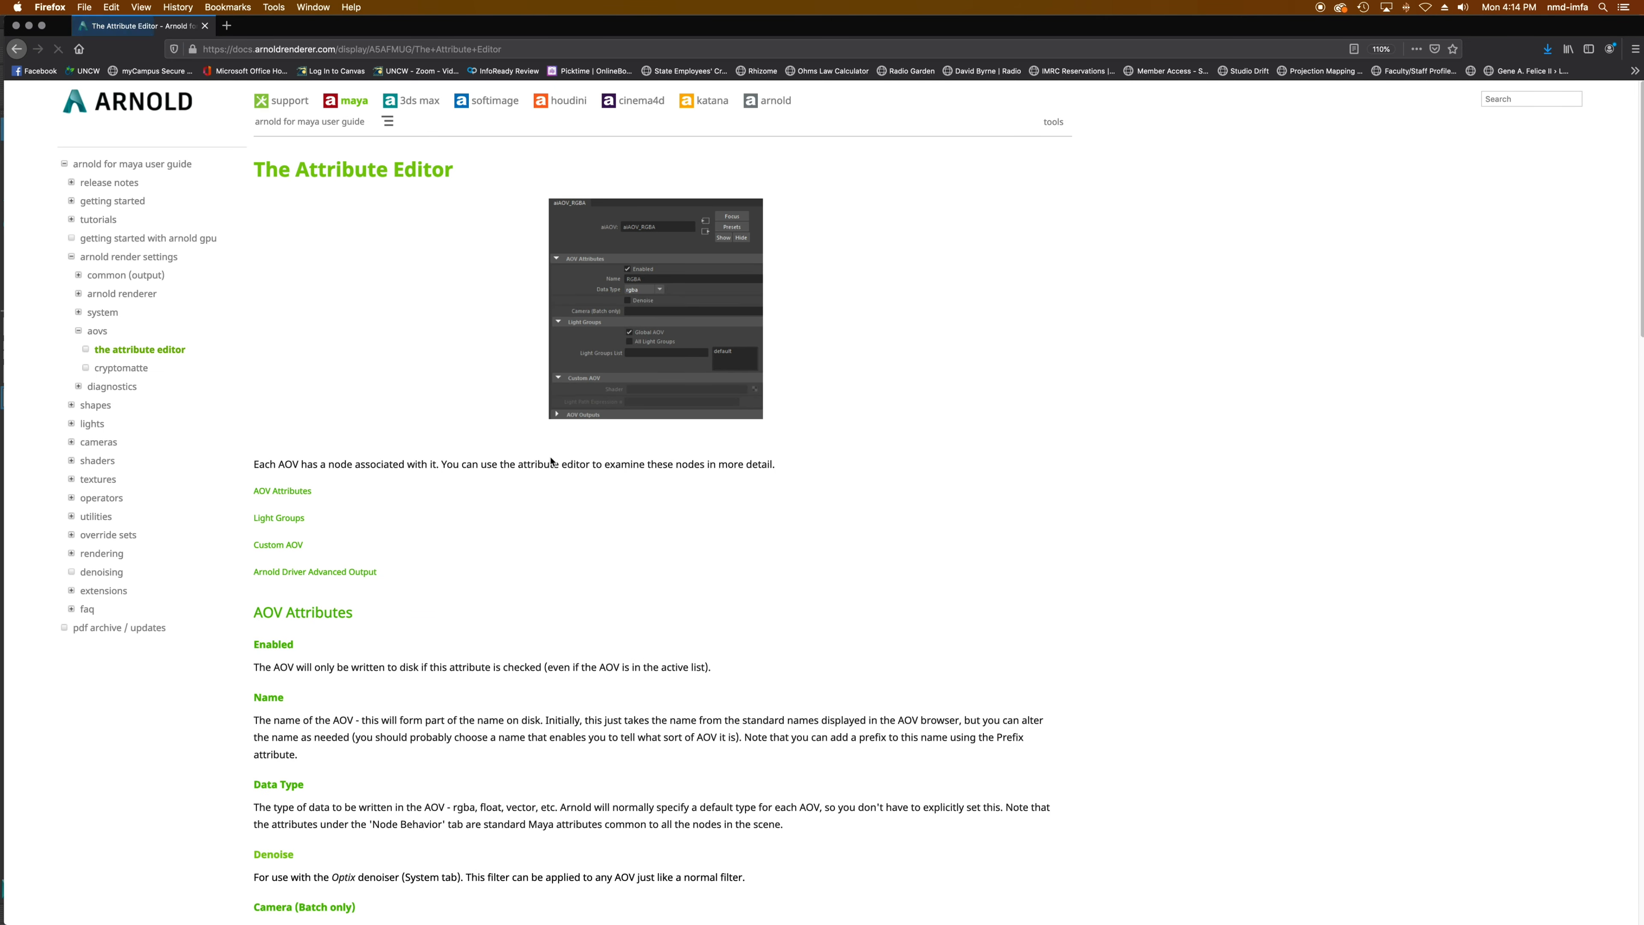
{"action": "left_click", "coordinate": [134, 367]}
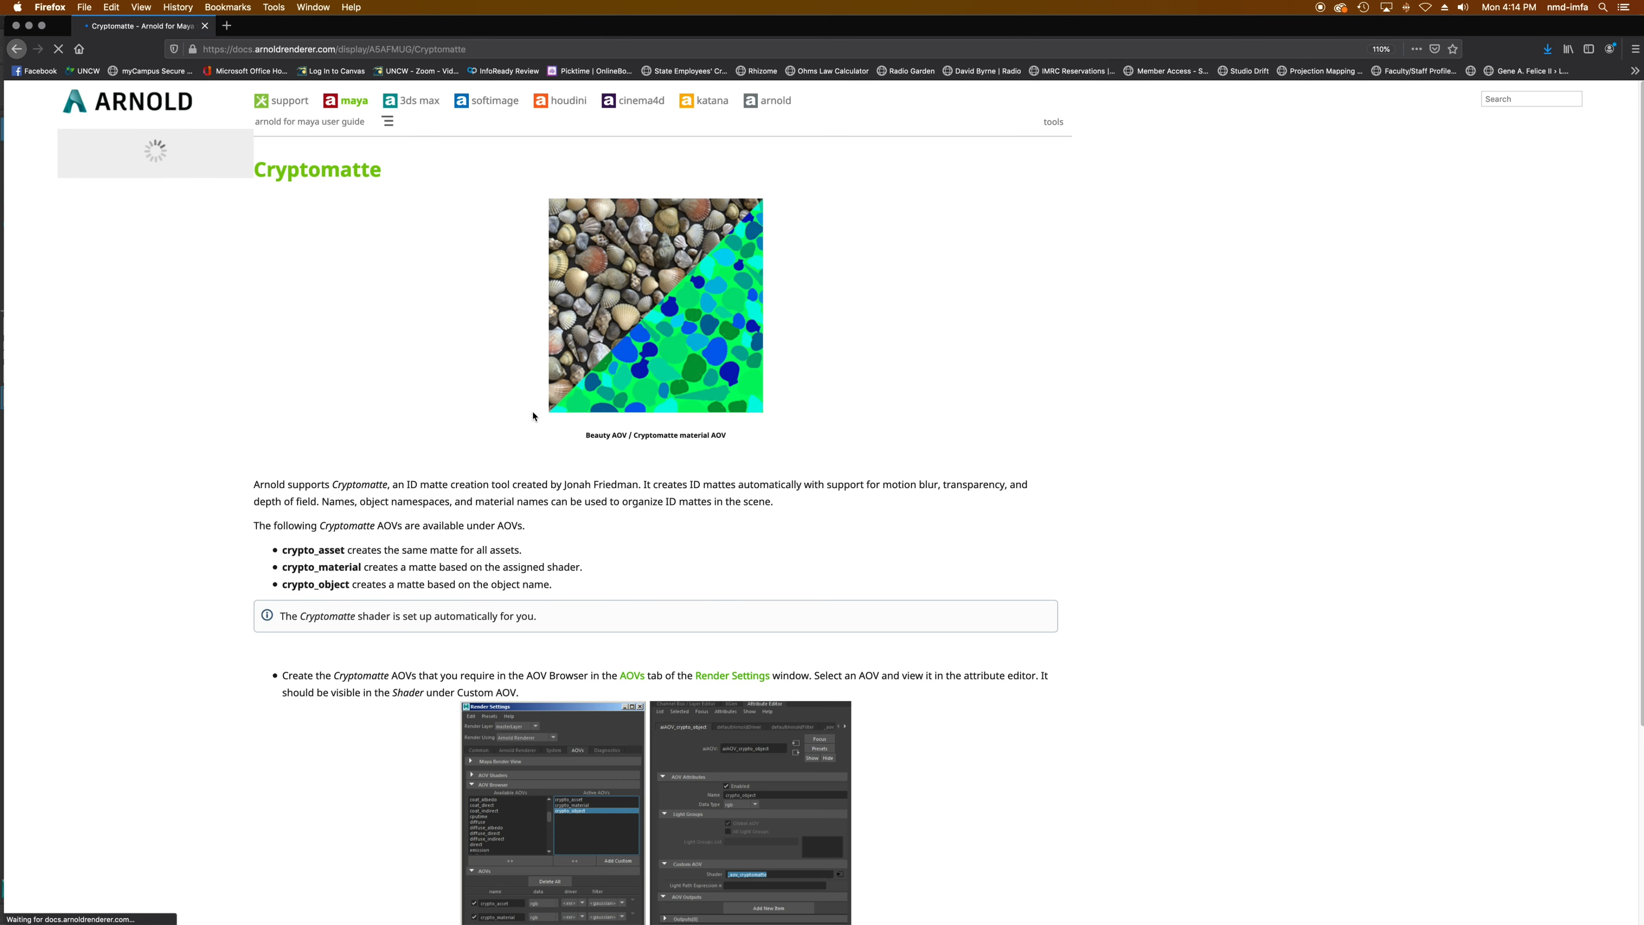
{"action": "scroll", "coordinate": [705, 702], "scroll_direction": "down", "scroll_amount": 3}
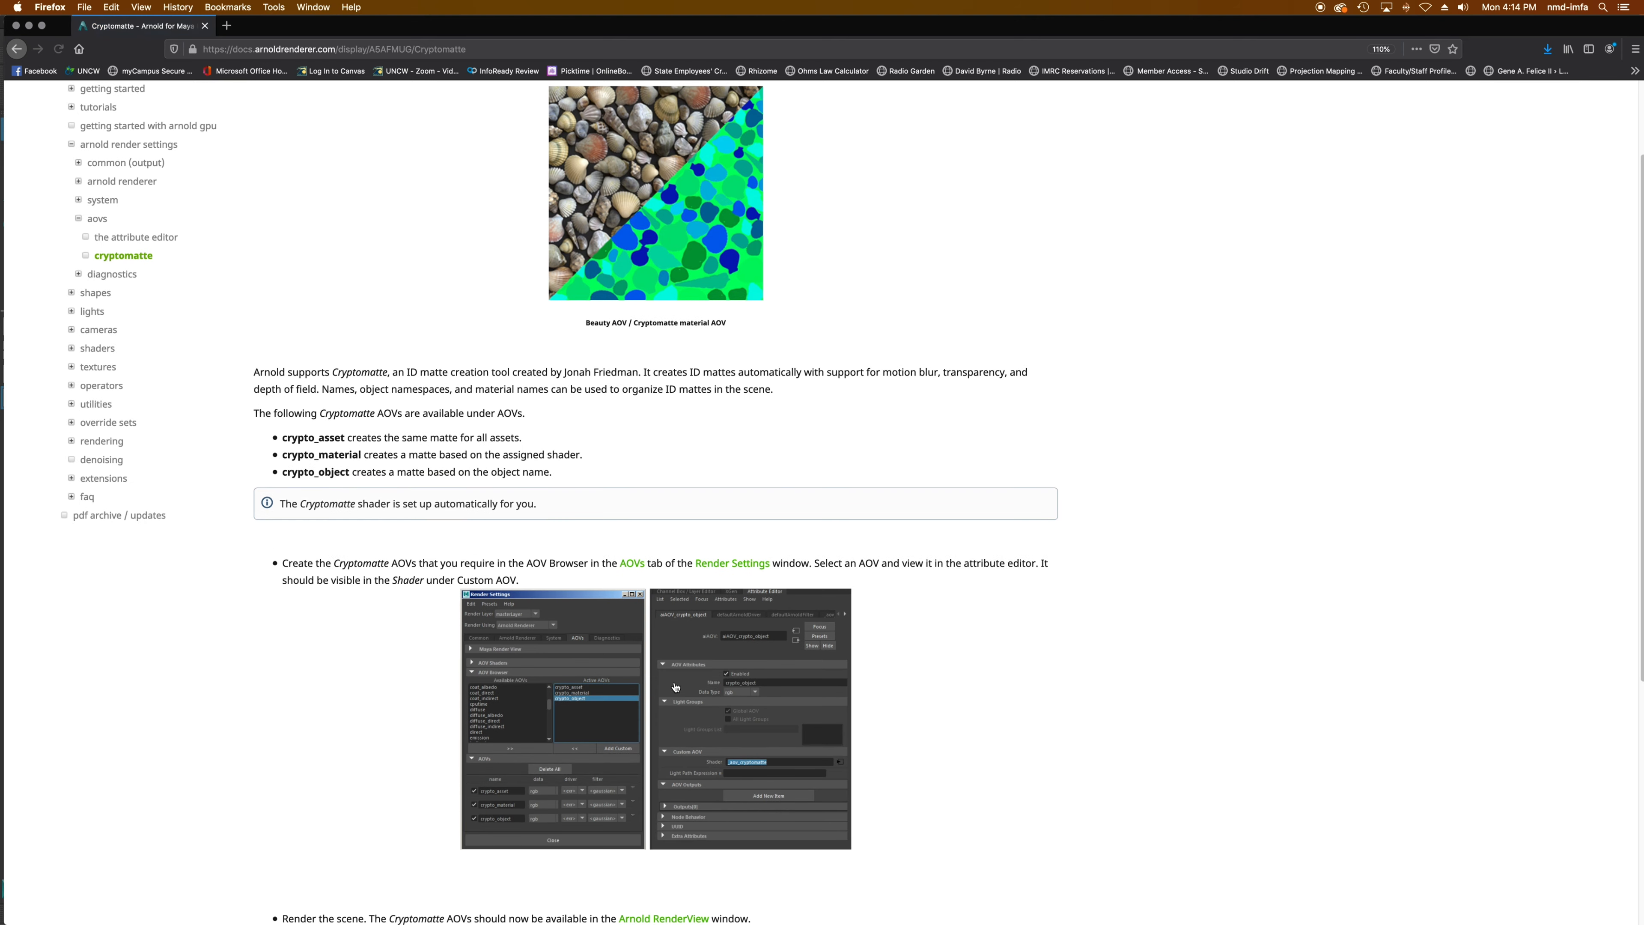
Step: Bring up the Light Path Expression AOVs page and examine its built-in expressions and the AOV sets for composing the beauty AOV
{"action": "key", "text": "super+Tab"}
{"action": "left_click_drag", "start_coordinate": [1642, 236], "coordinate": [505, 284]}
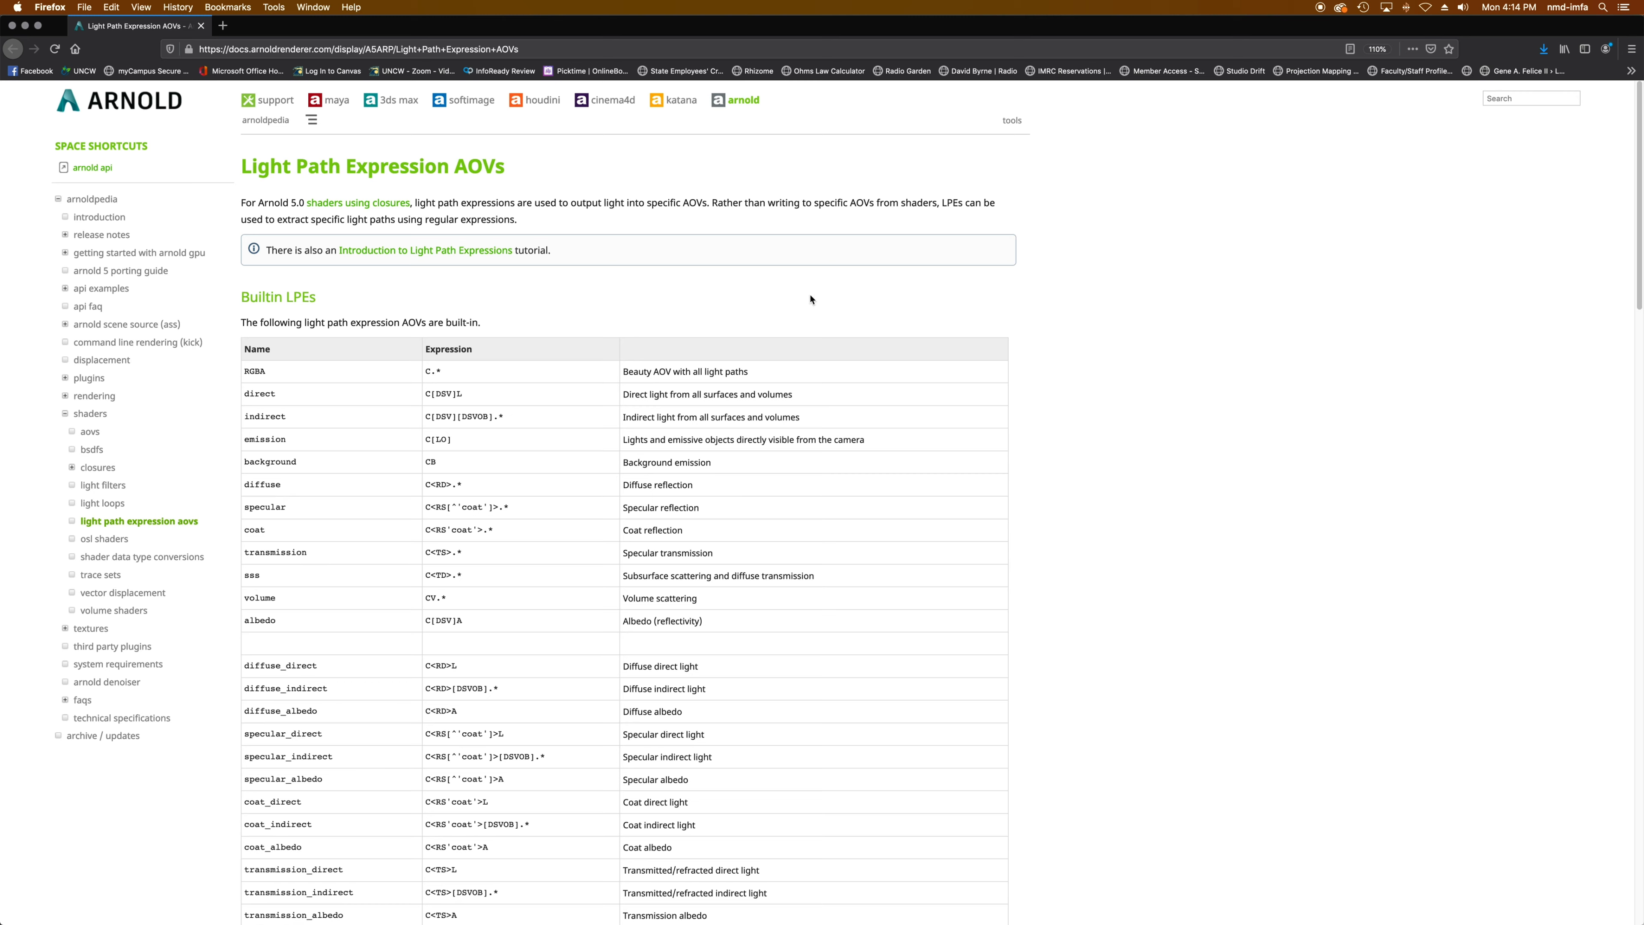
{"action": "scroll", "coordinate": [810, 299], "scroll_direction": "down", "scroll_amount": 1}
{"action": "scroll", "coordinate": [712, 408], "scroll_direction": "down", "scroll_amount": 6}
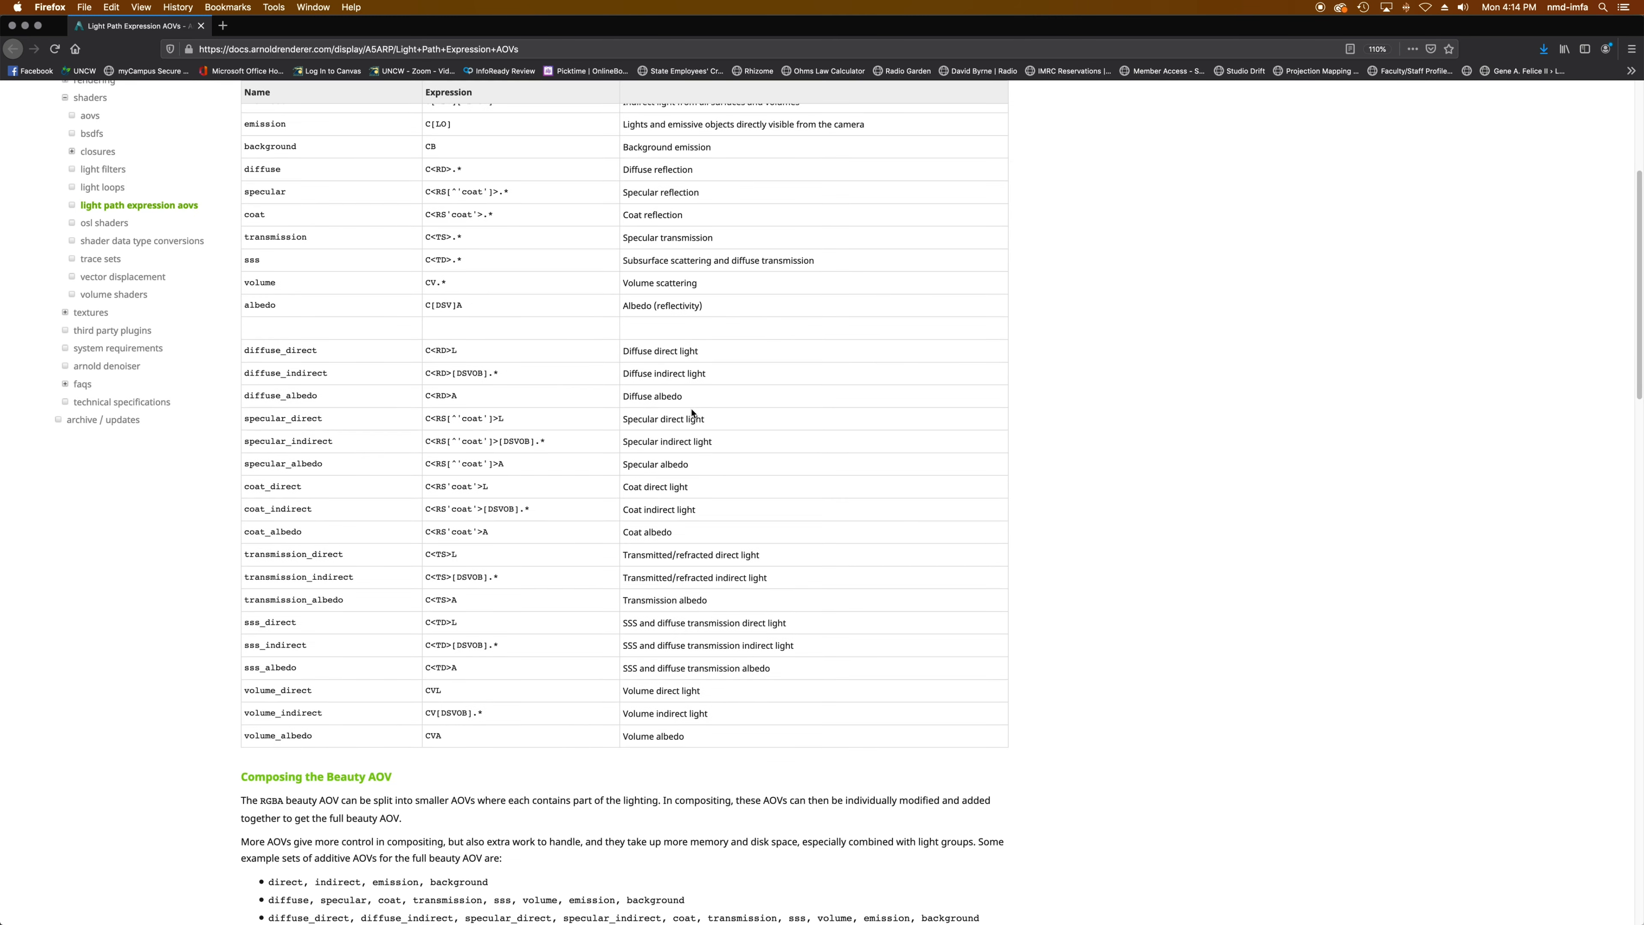
{"action": "scroll", "coordinate": [482, 439], "scroll_direction": "down", "scroll_amount": 10}
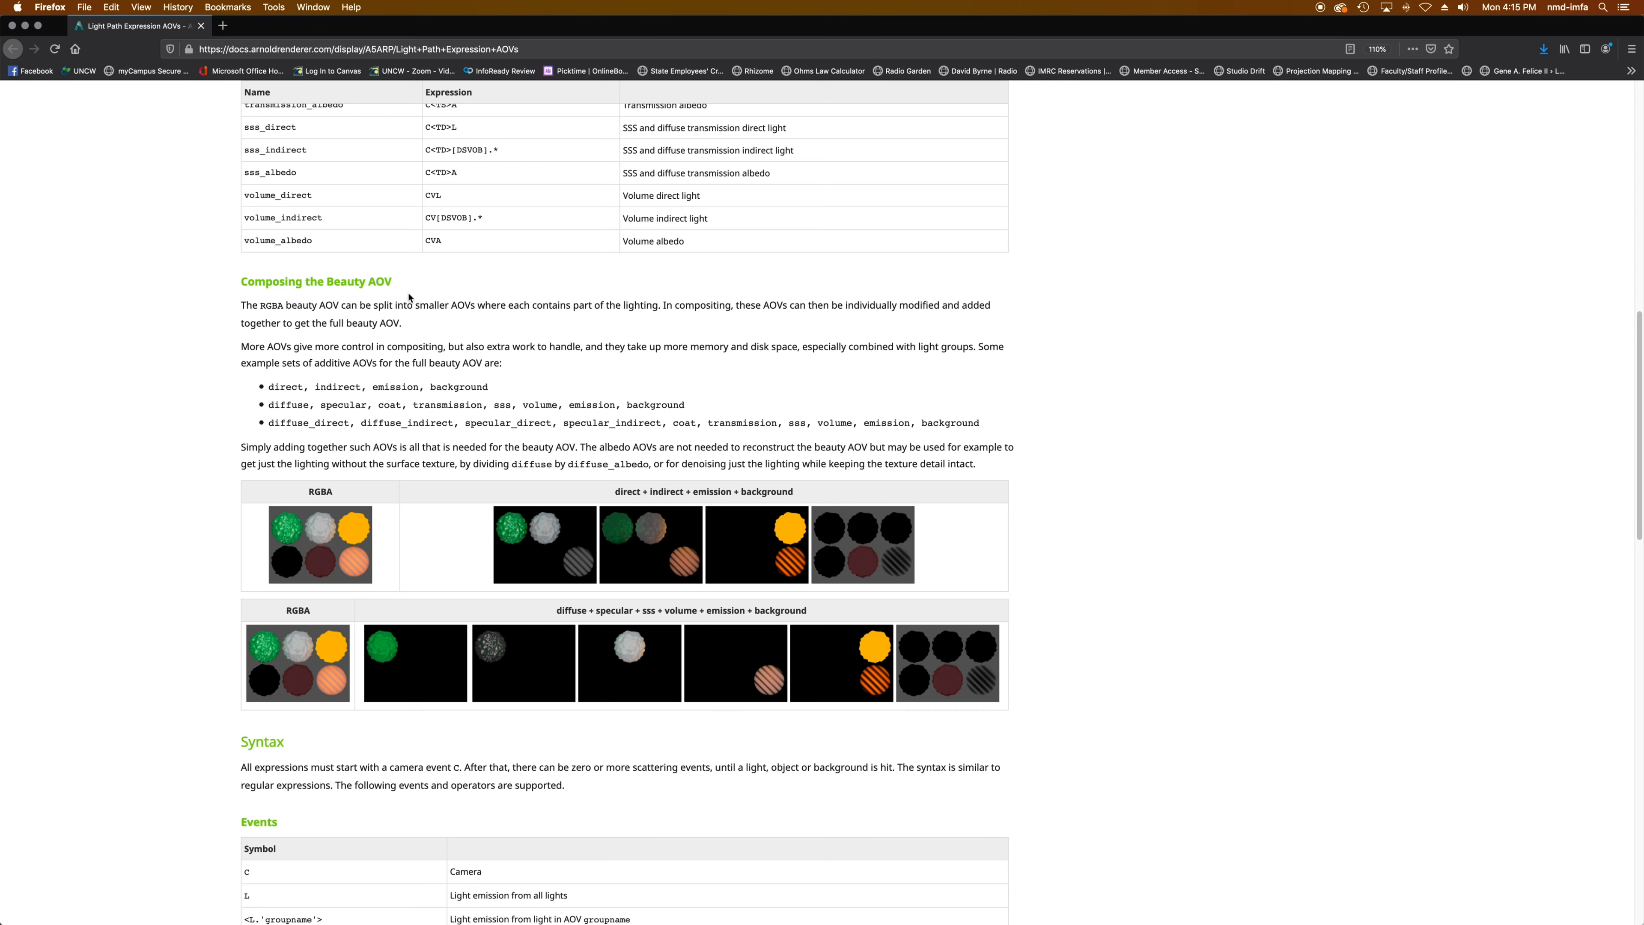
{"action": "scroll", "coordinate": [581, 362], "scroll_direction": "down", "scroll_amount": 3}
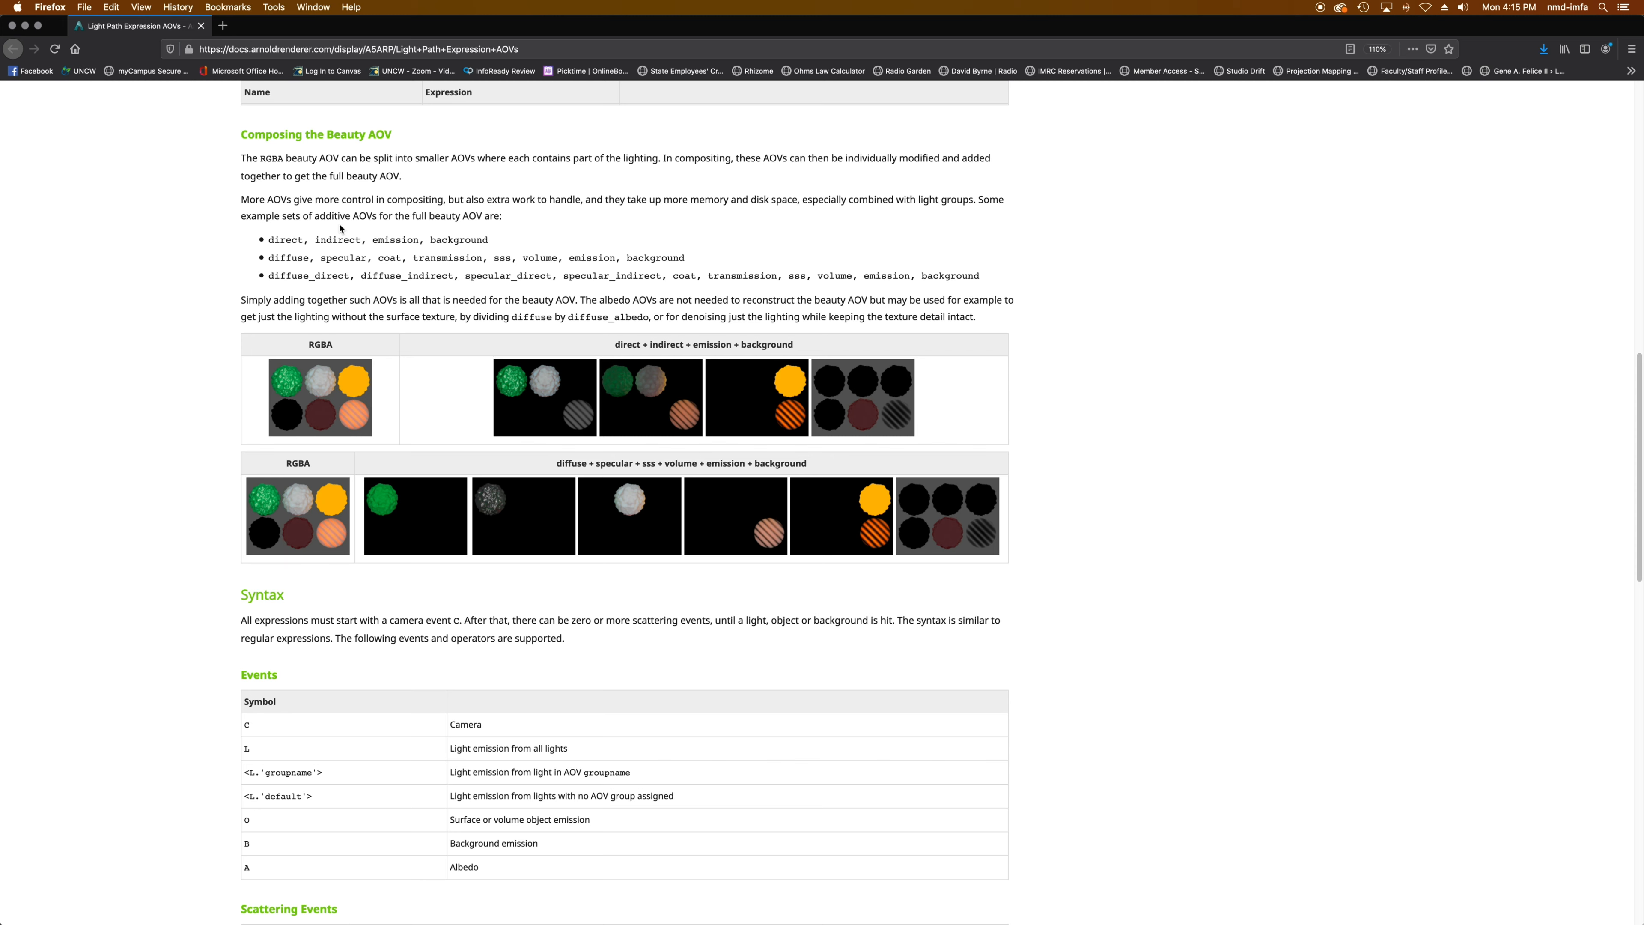
{"action": "double_click", "coordinate": [279, 239]}
{"action": "left_click", "coordinate": [331, 238]}
{"action": "double_click", "coordinate": [292, 259]}
Step: Return to the available AOVs list in Maya's render settings and recheck the additive beauty AOV sets in the guide
{"action": "key", "text": "super+m"}
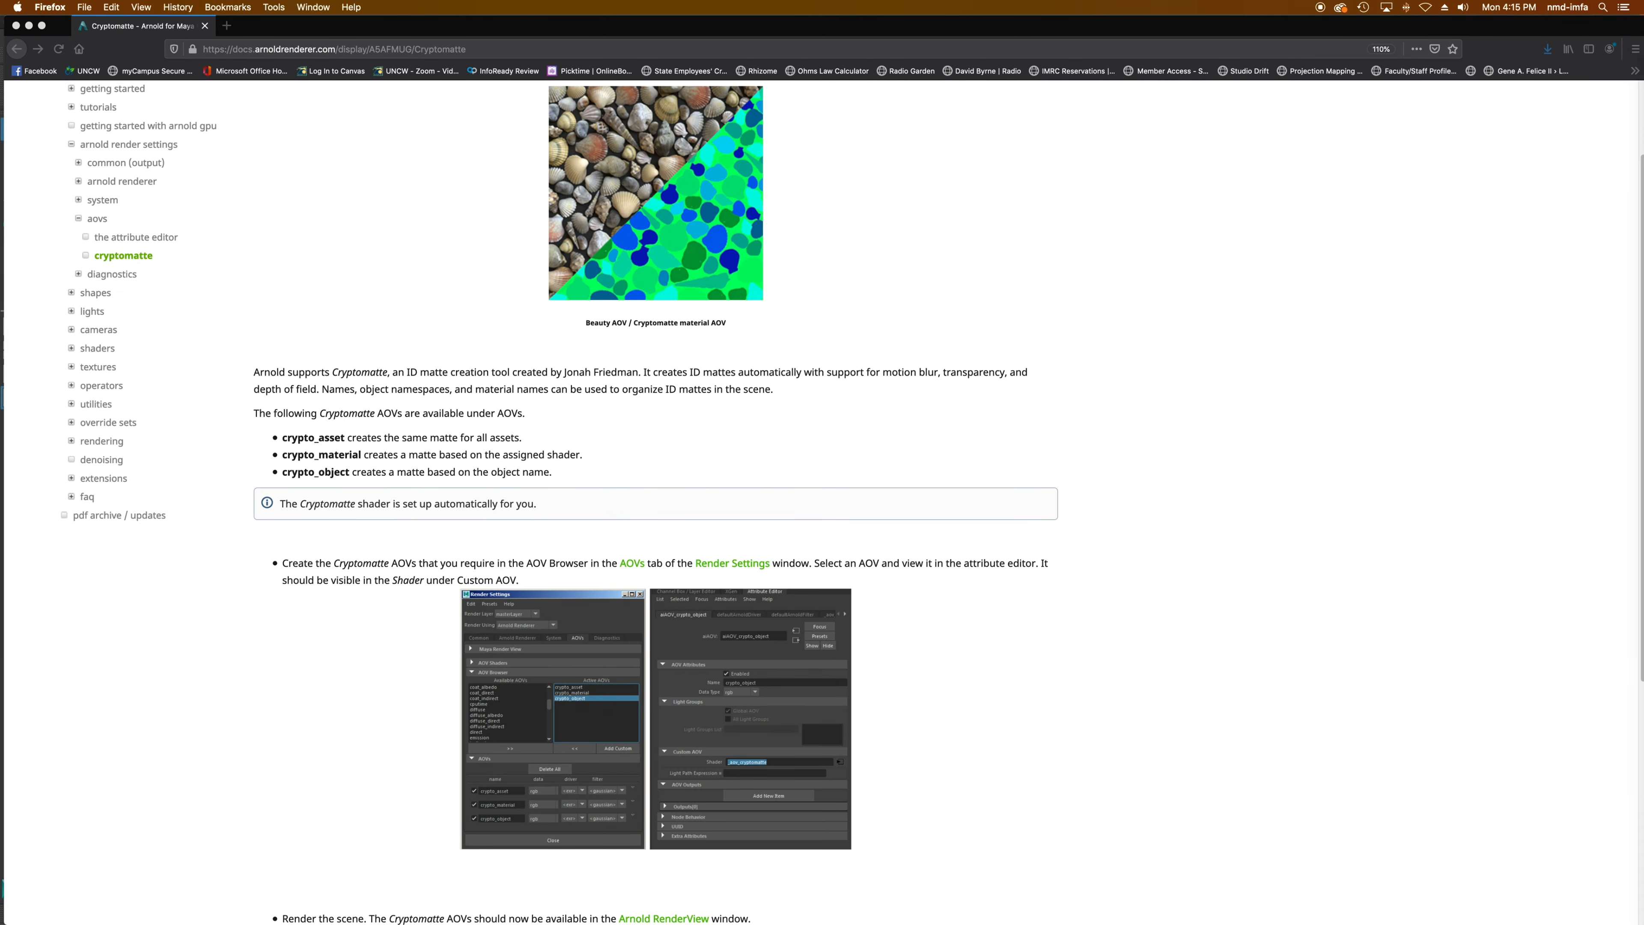
{"action": "key", "text": "super+m"}
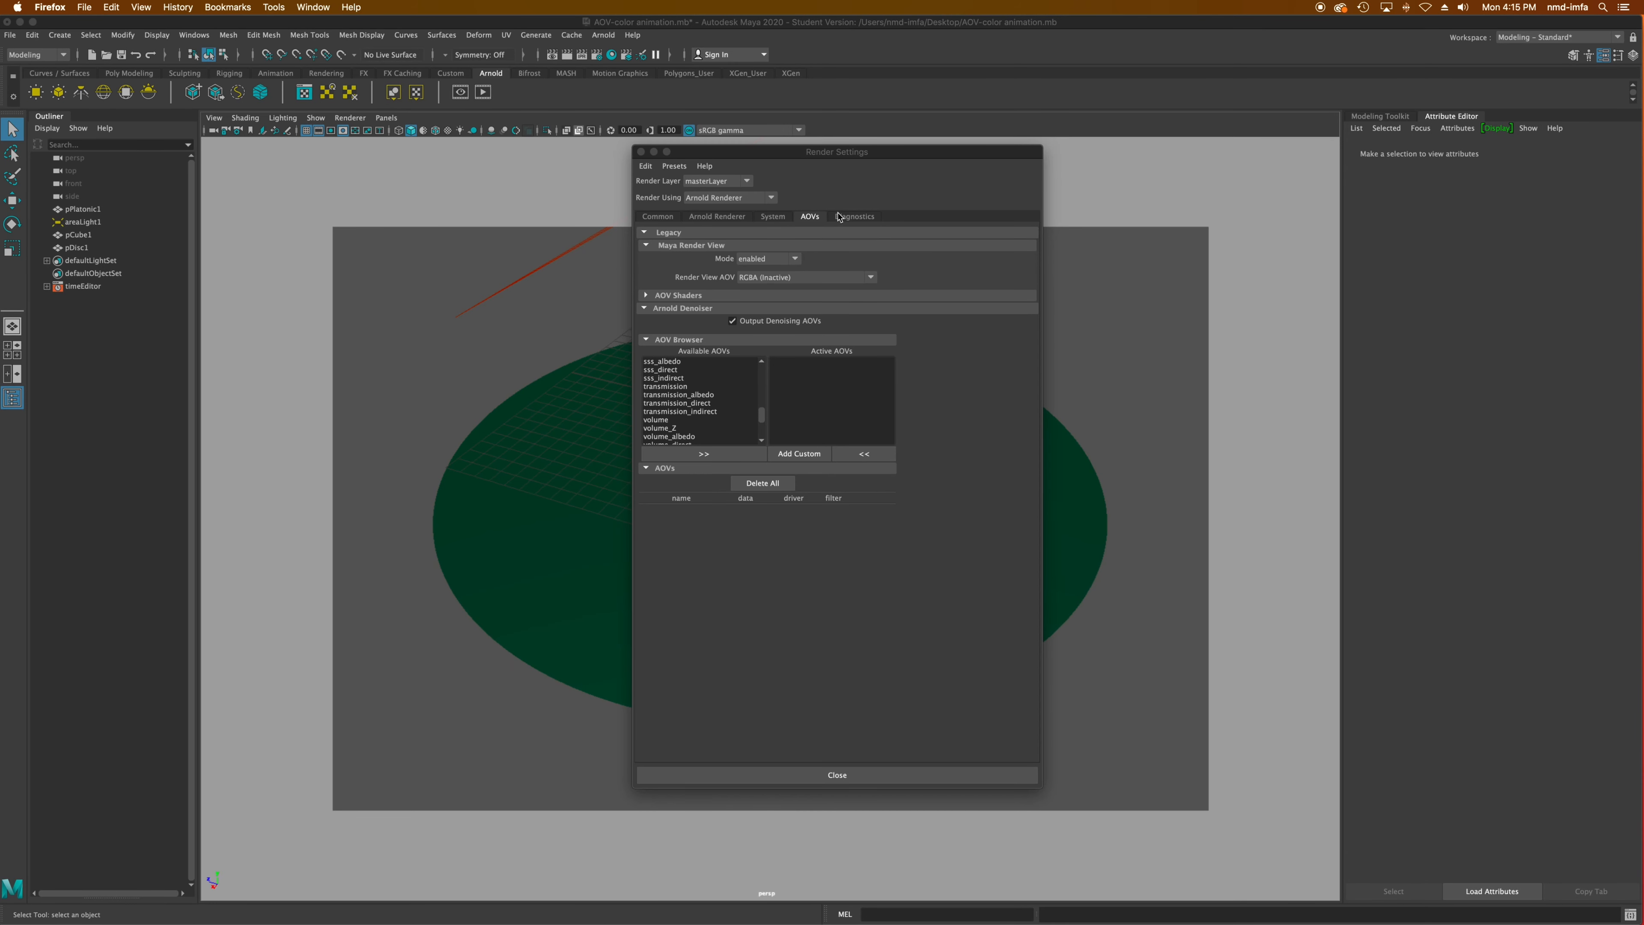
{"action": "left_click", "coordinate": [694, 378]}
{"action": "scroll", "coordinate": [705, 402], "scroll_direction": "up", "scroll_amount": 10}
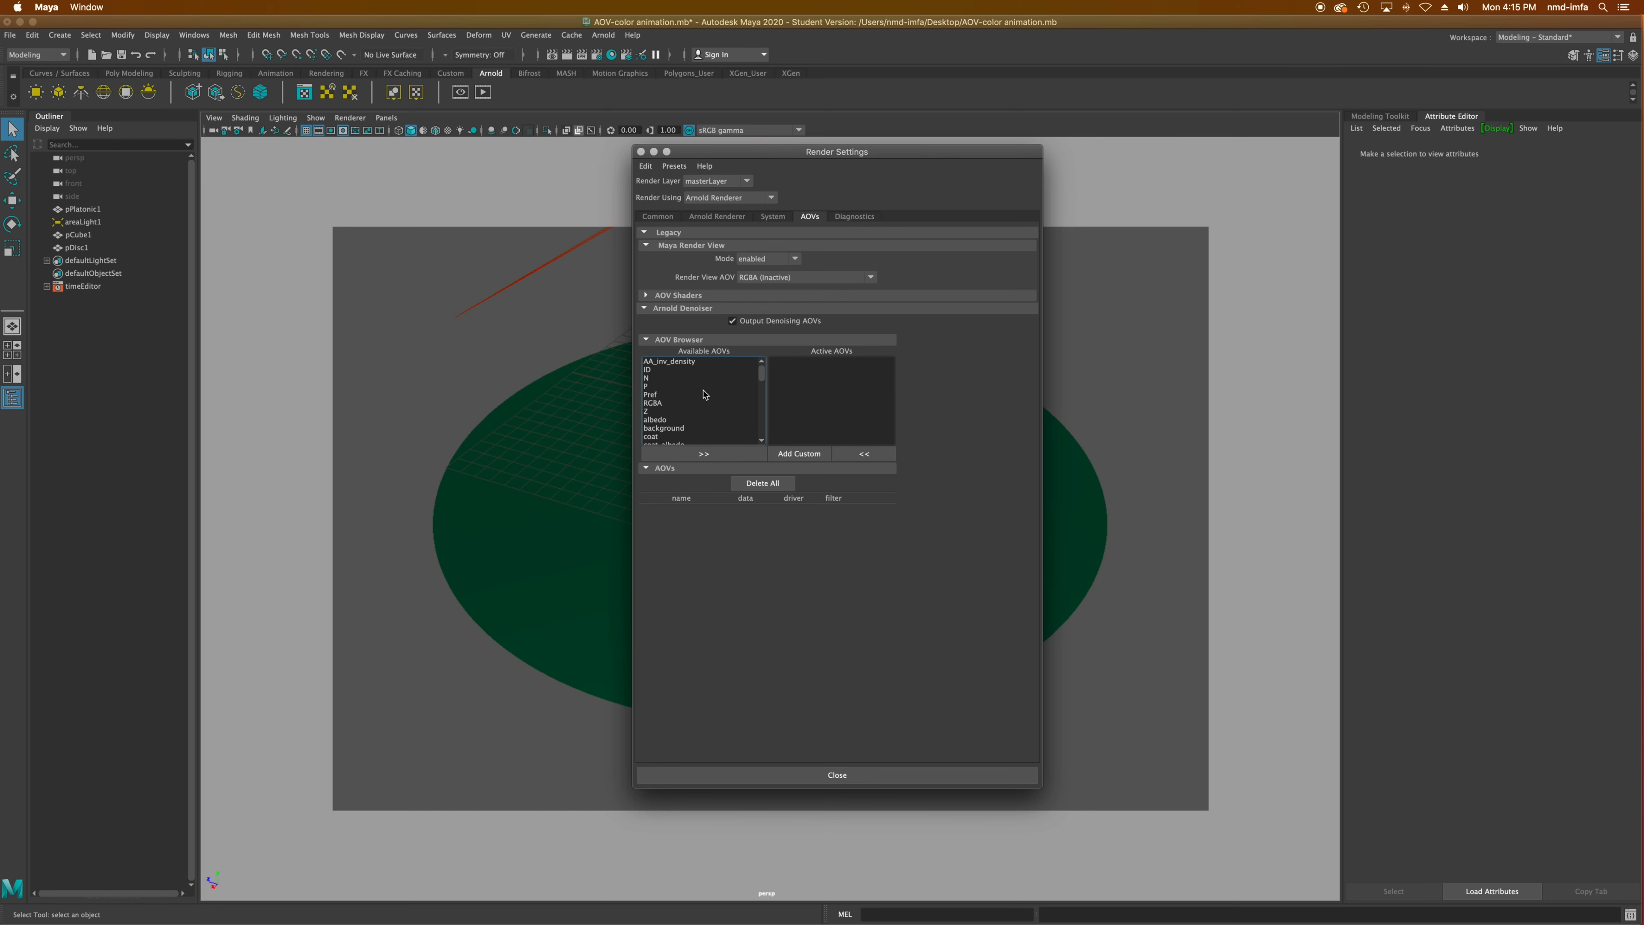
{"action": "left_click", "coordinate": [704, 394]}
{"action": "key", "text": "super+Tab"}
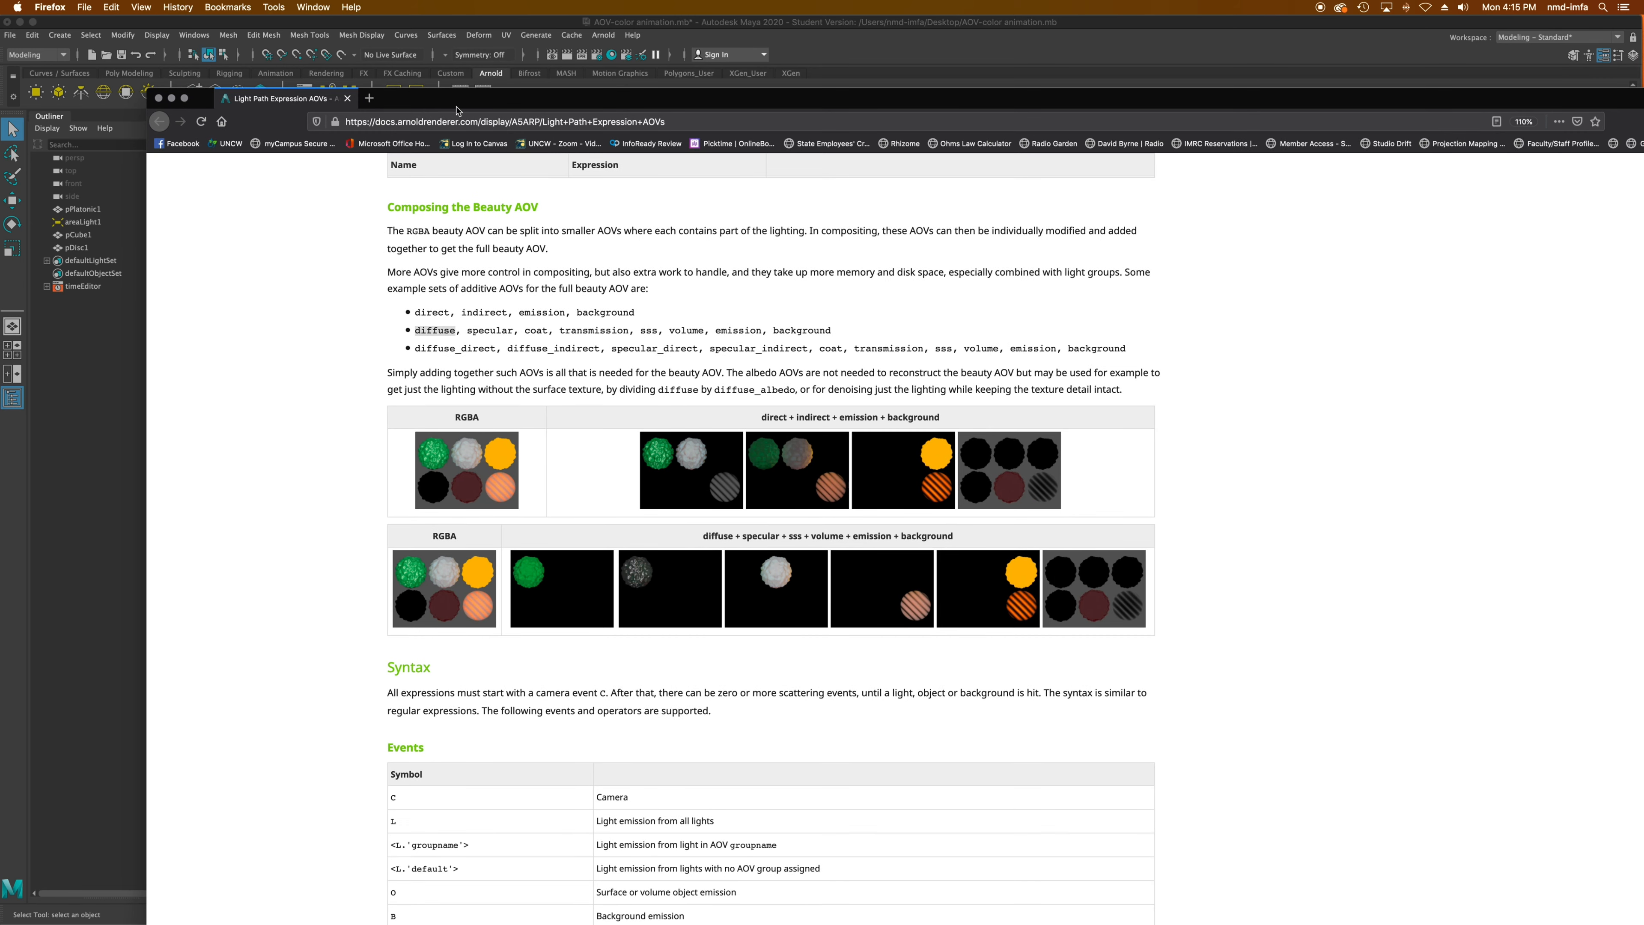
{"action": "left_click_drag", "start_coordinate": [456, 107], "coordinate": [1643, 110]}
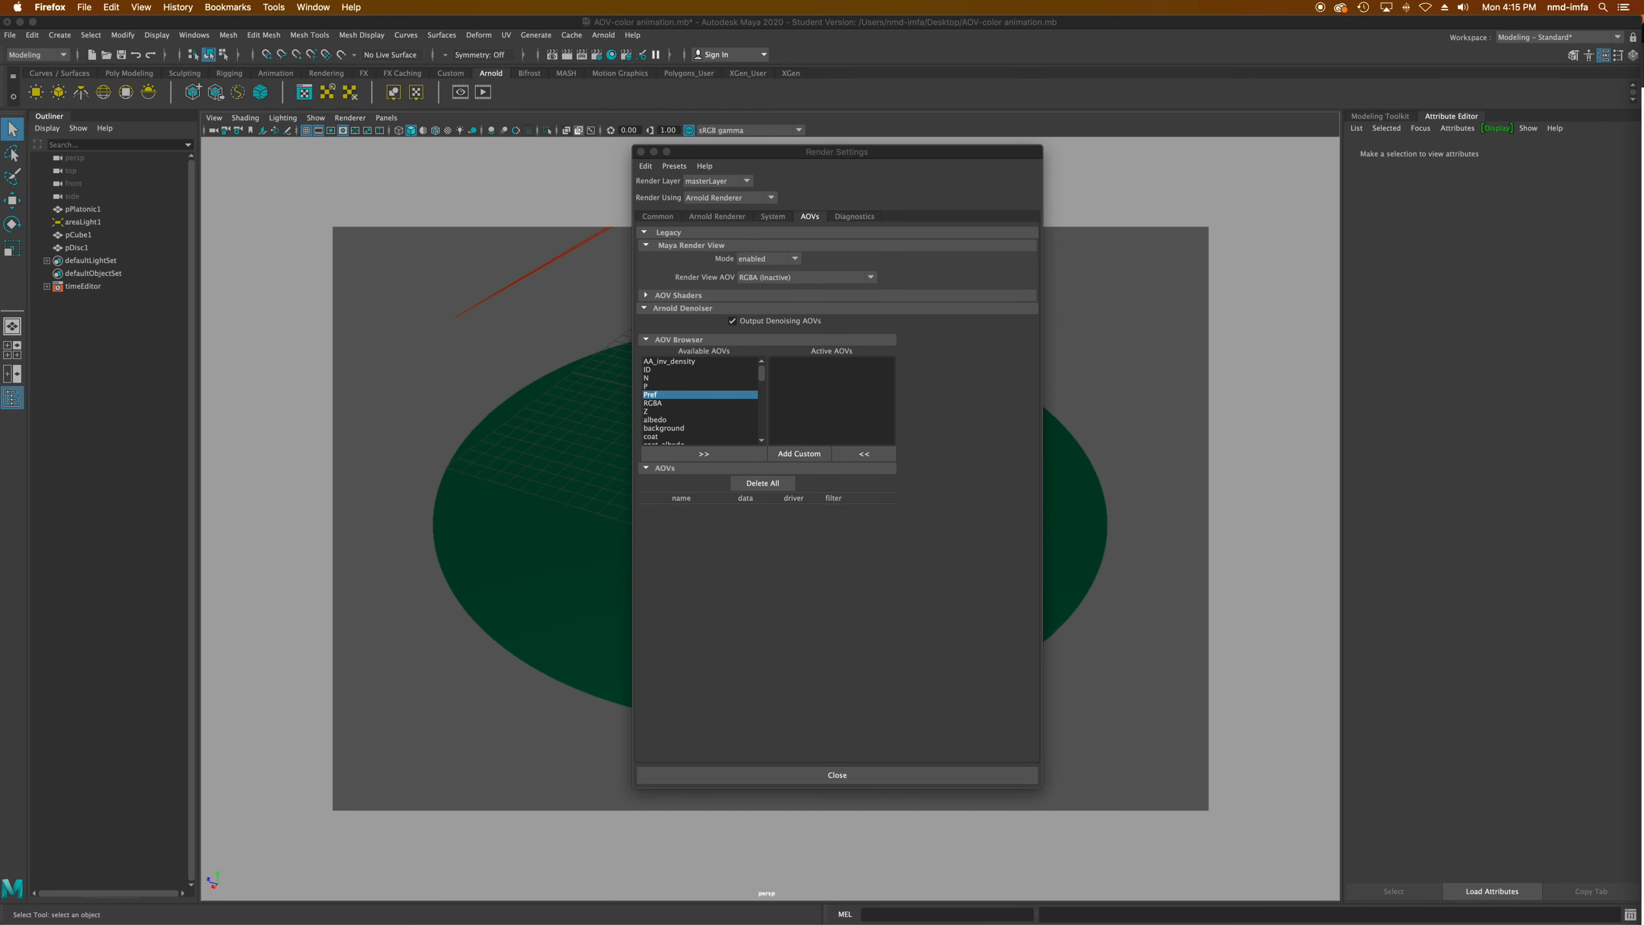
Step: Add the direct, indirect, emission and background AOVs to the active AOVs
{"action": "scroll", "coordinate": [682, 378], "scroll_direction": "down", "scroll_amount": 5}
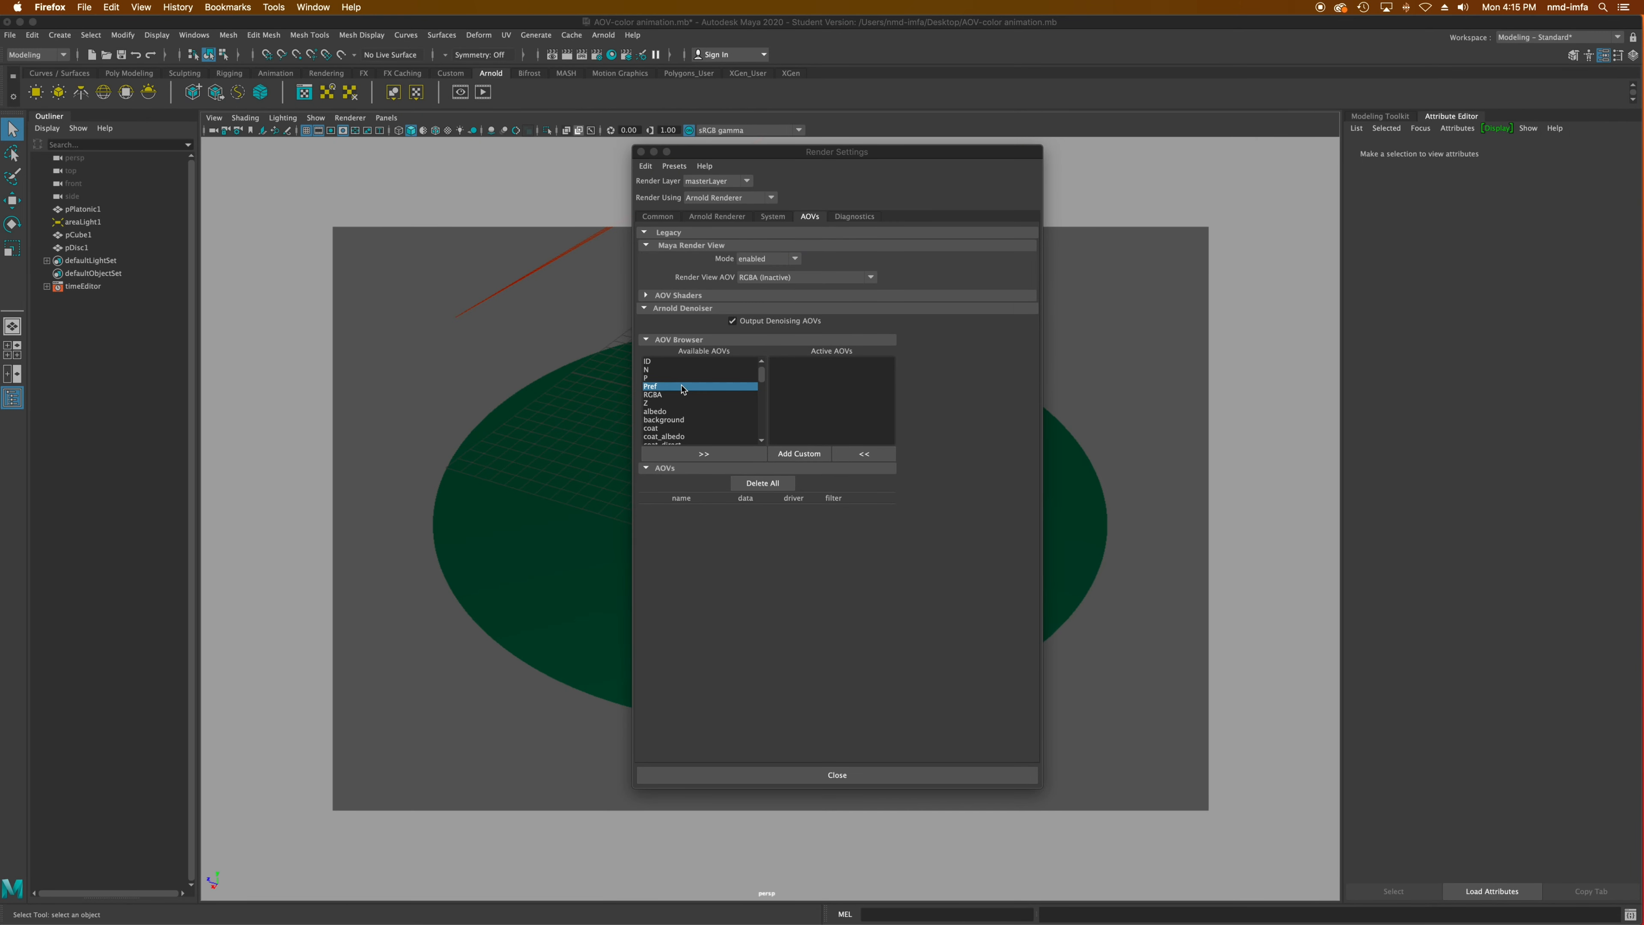
{"action": "left_click", "coordinate": [670, 394]}
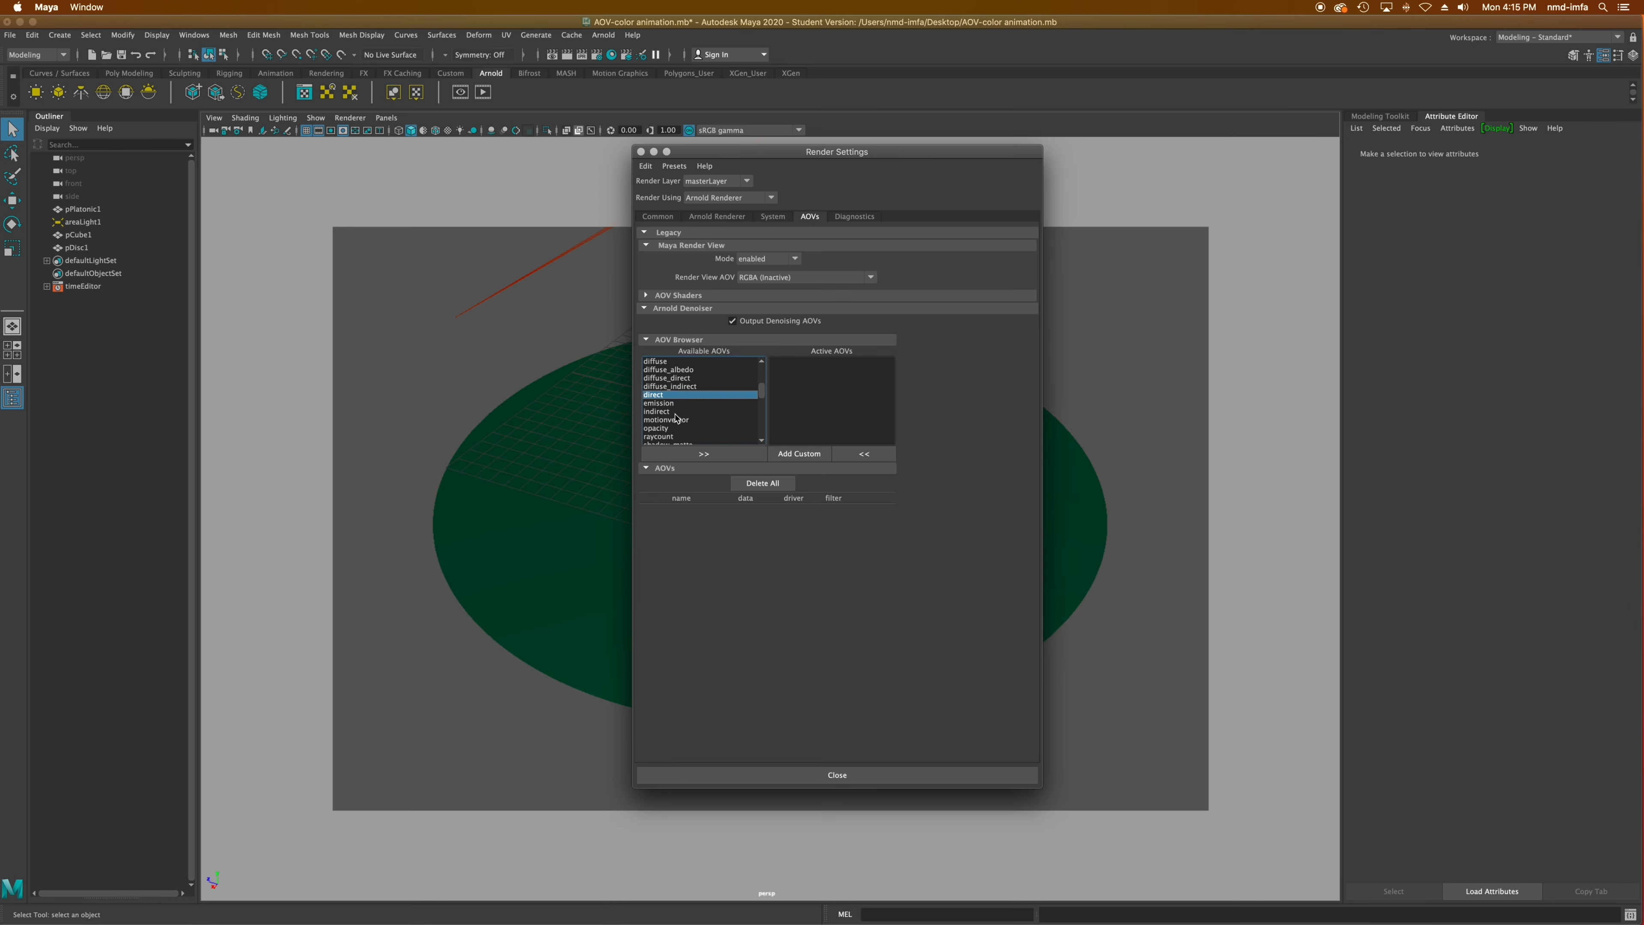
{"action": "left_click", "coordinate": [676, 412], "text": "super"}
{"action": "scroll", "coordinate": [704, 397], "scroll_direction": "down", "scroll_amount": 1}
{"action": "left_click", "coordinate": [704, 395], "text": "super"}
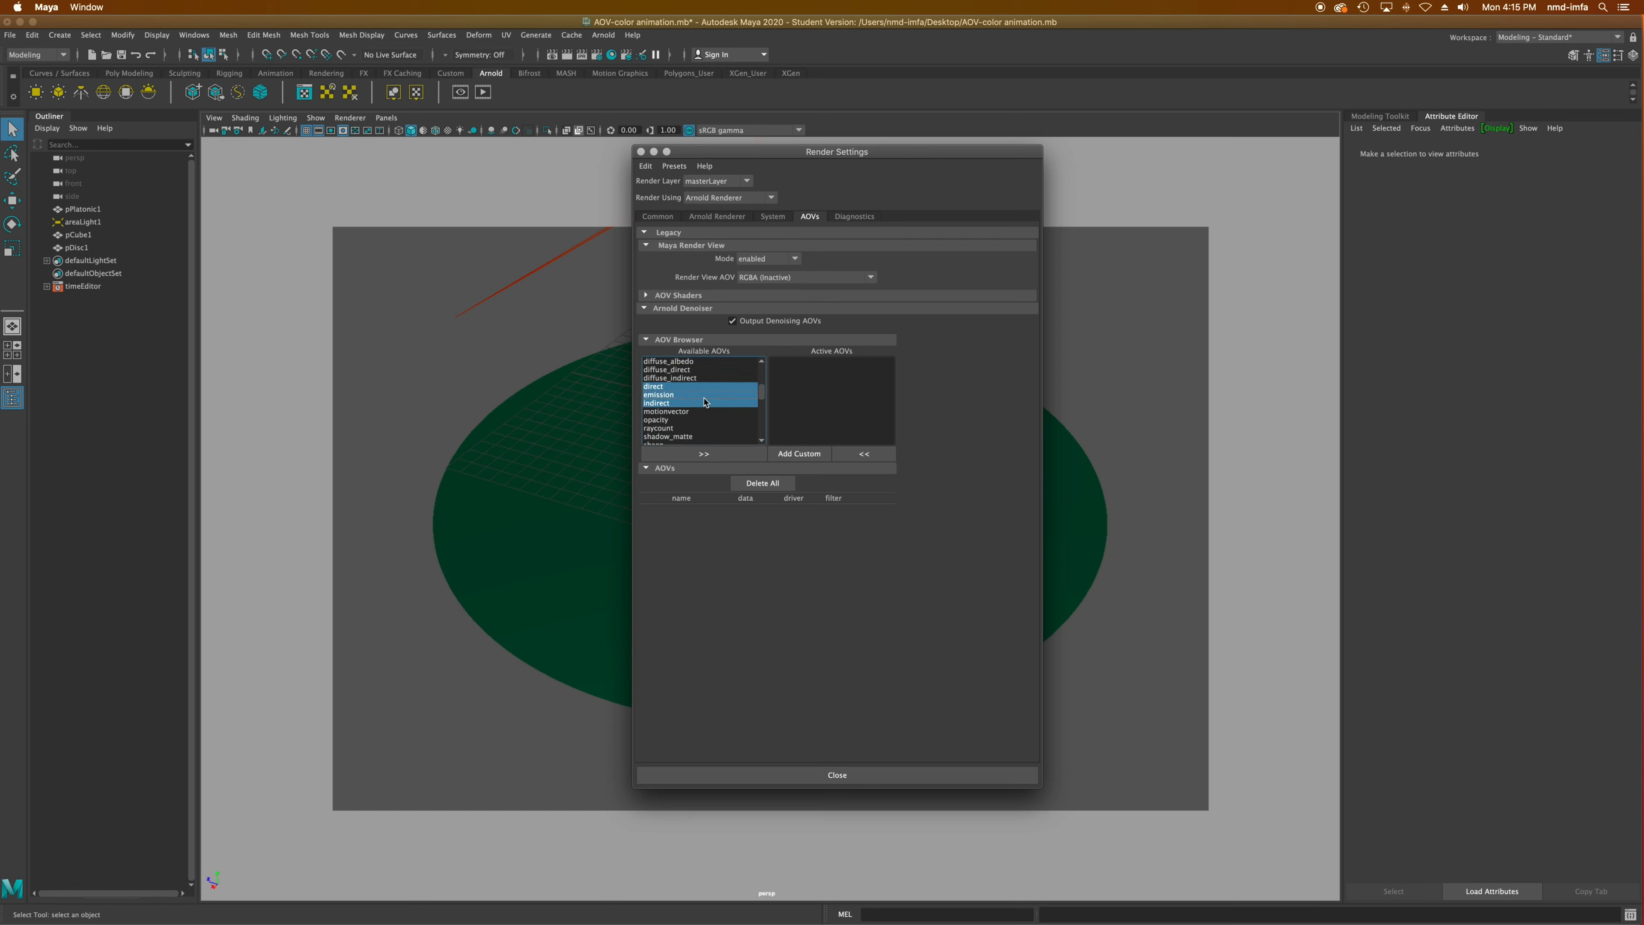
{"action": "scroll", "coordinate": [705, 404], "scroll_direction": "up", "scroll_amount": 7}
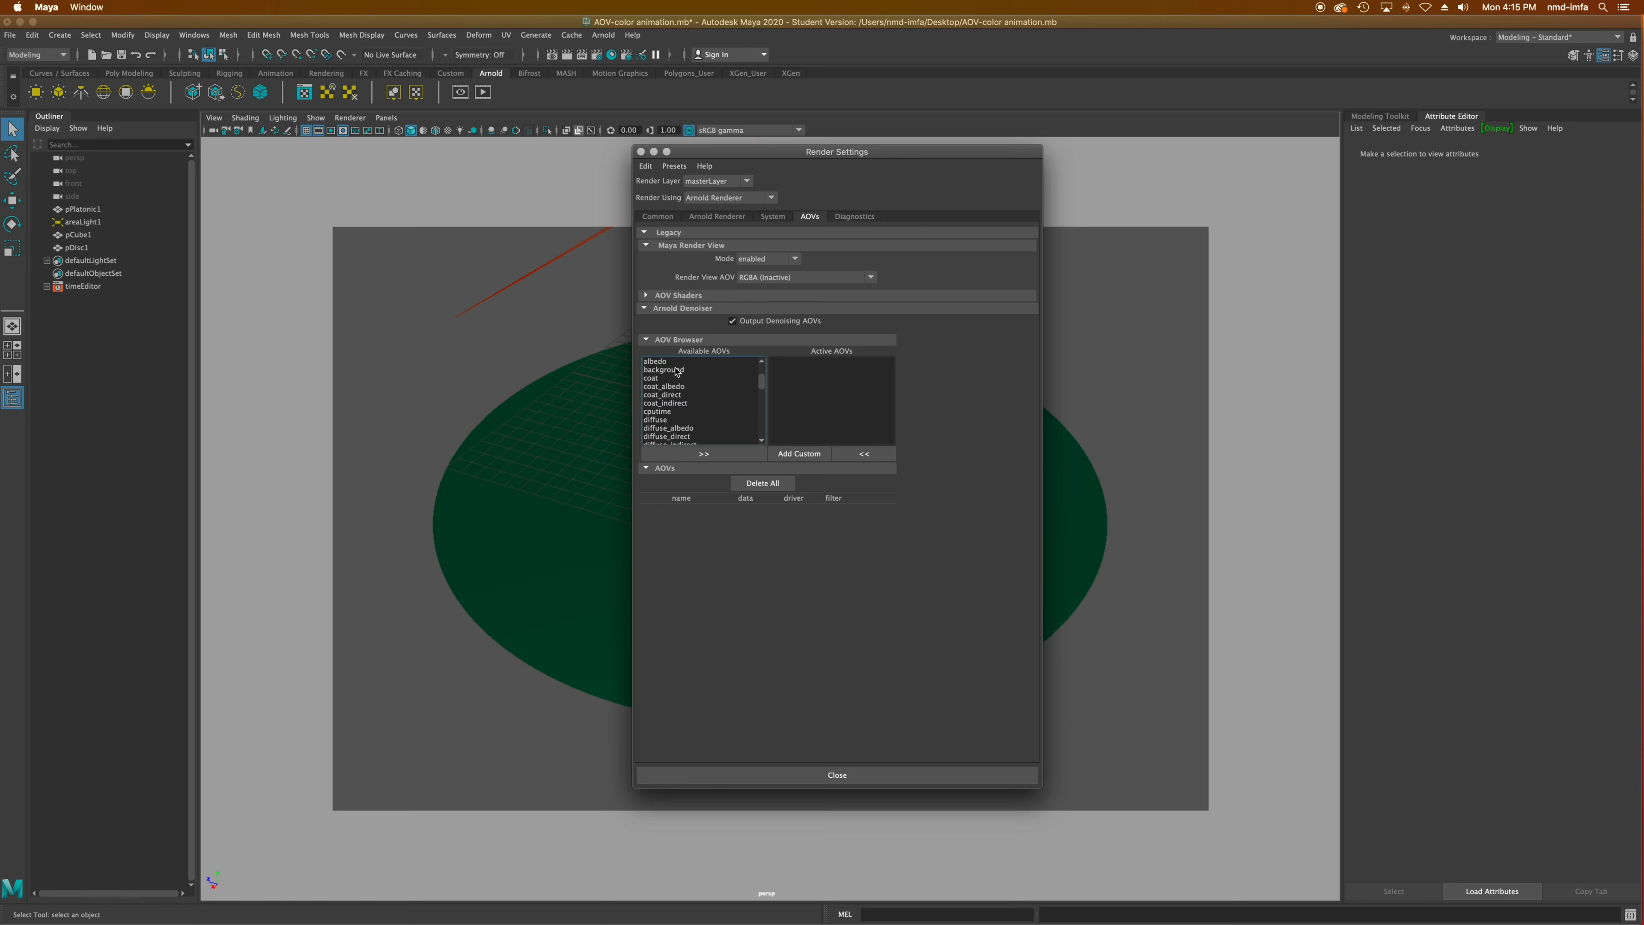
{"action": "left_click", "coordinate": [678, 369], "text": "super"}
{"action": "left_click", "coordinate": [724, 456]}
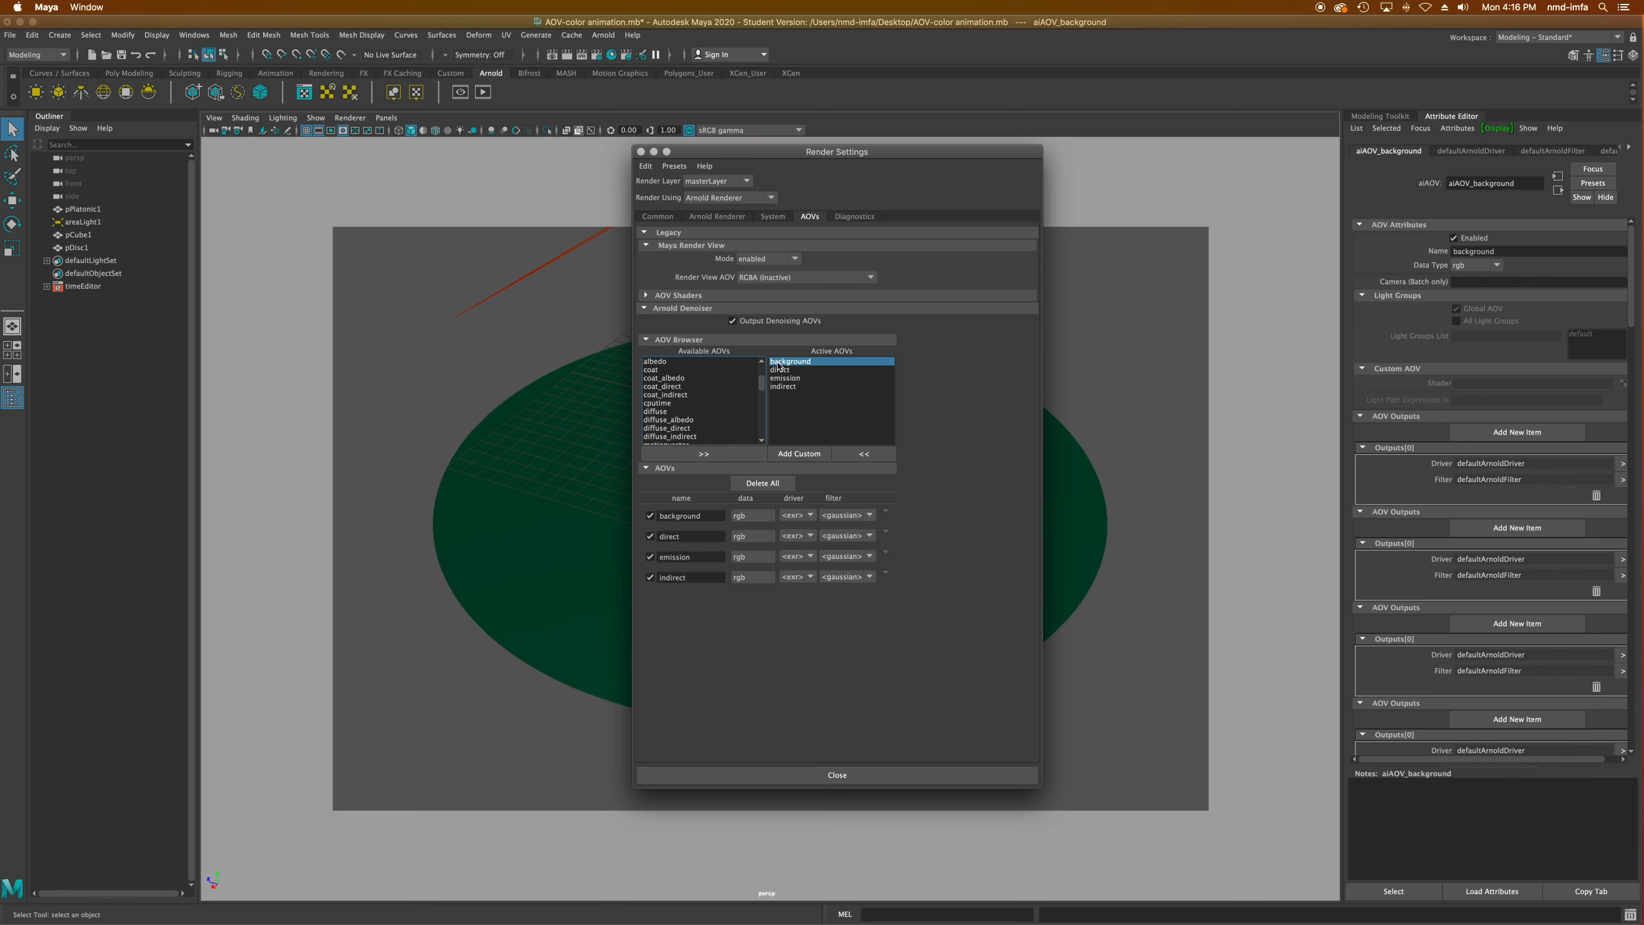
Step: Examine the background AOV's extra options, the Merge AOVs output setting, and the Arnold Renderer and System settings, ending at the active AOVs
{"action": "left_click", "coordinate": [885, 511]}
{"action": "left_click", "coordinate": [995, 487]}
{"action": "left_click", "coordinate": [658, 216]}
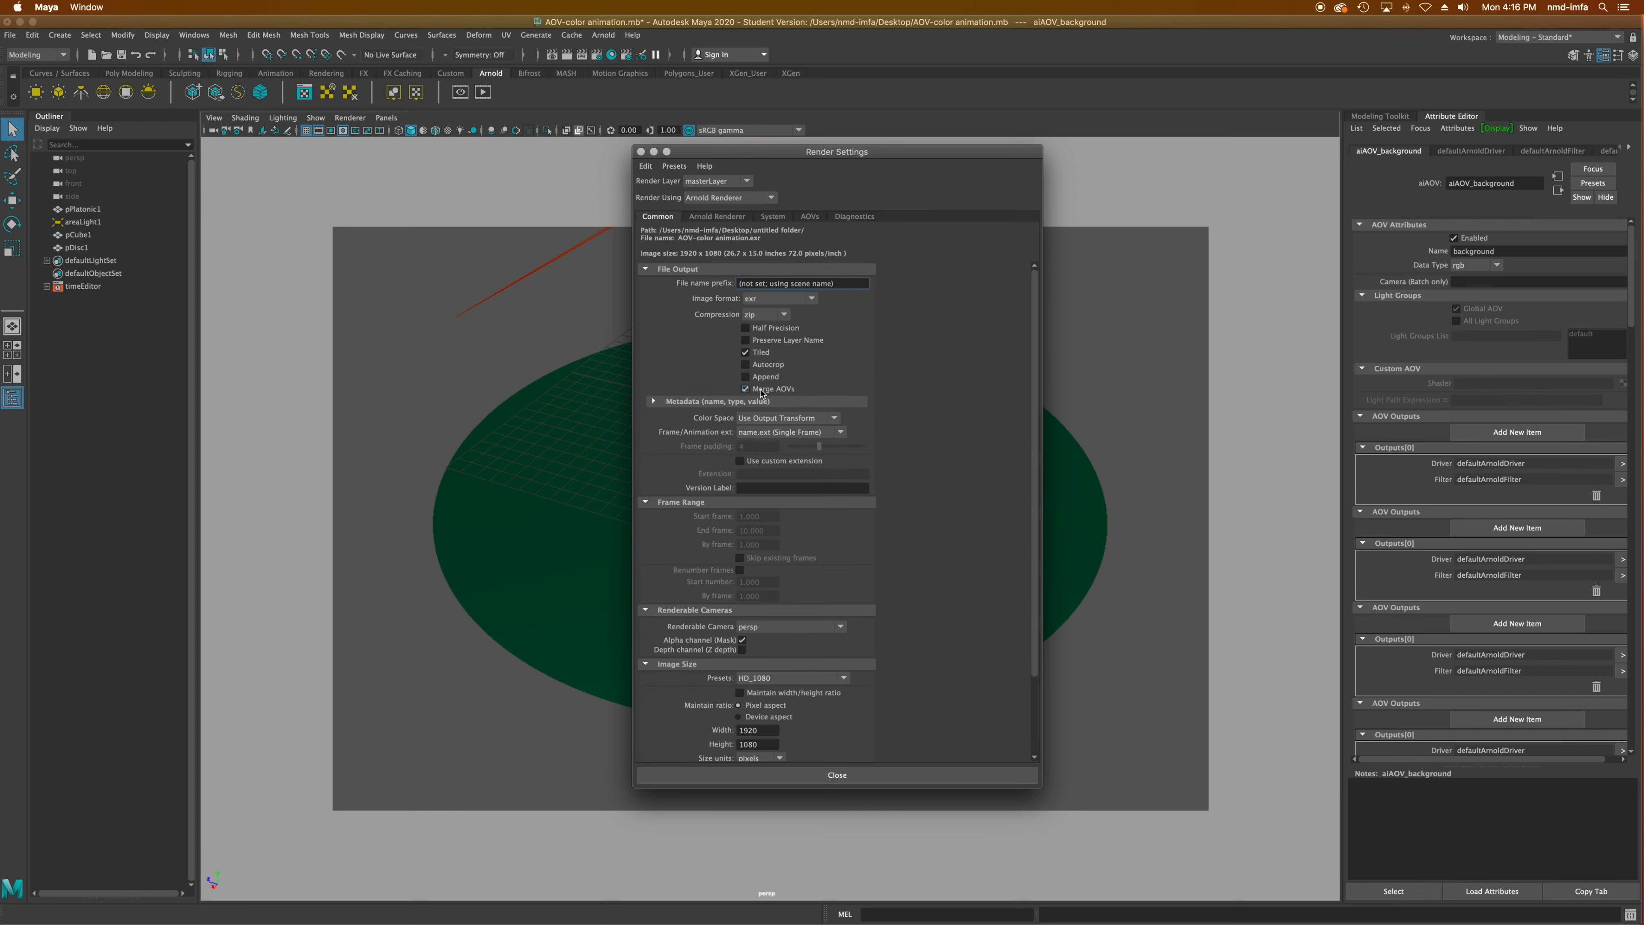
{"action": "left_click", "coordinate": [732, 217]}
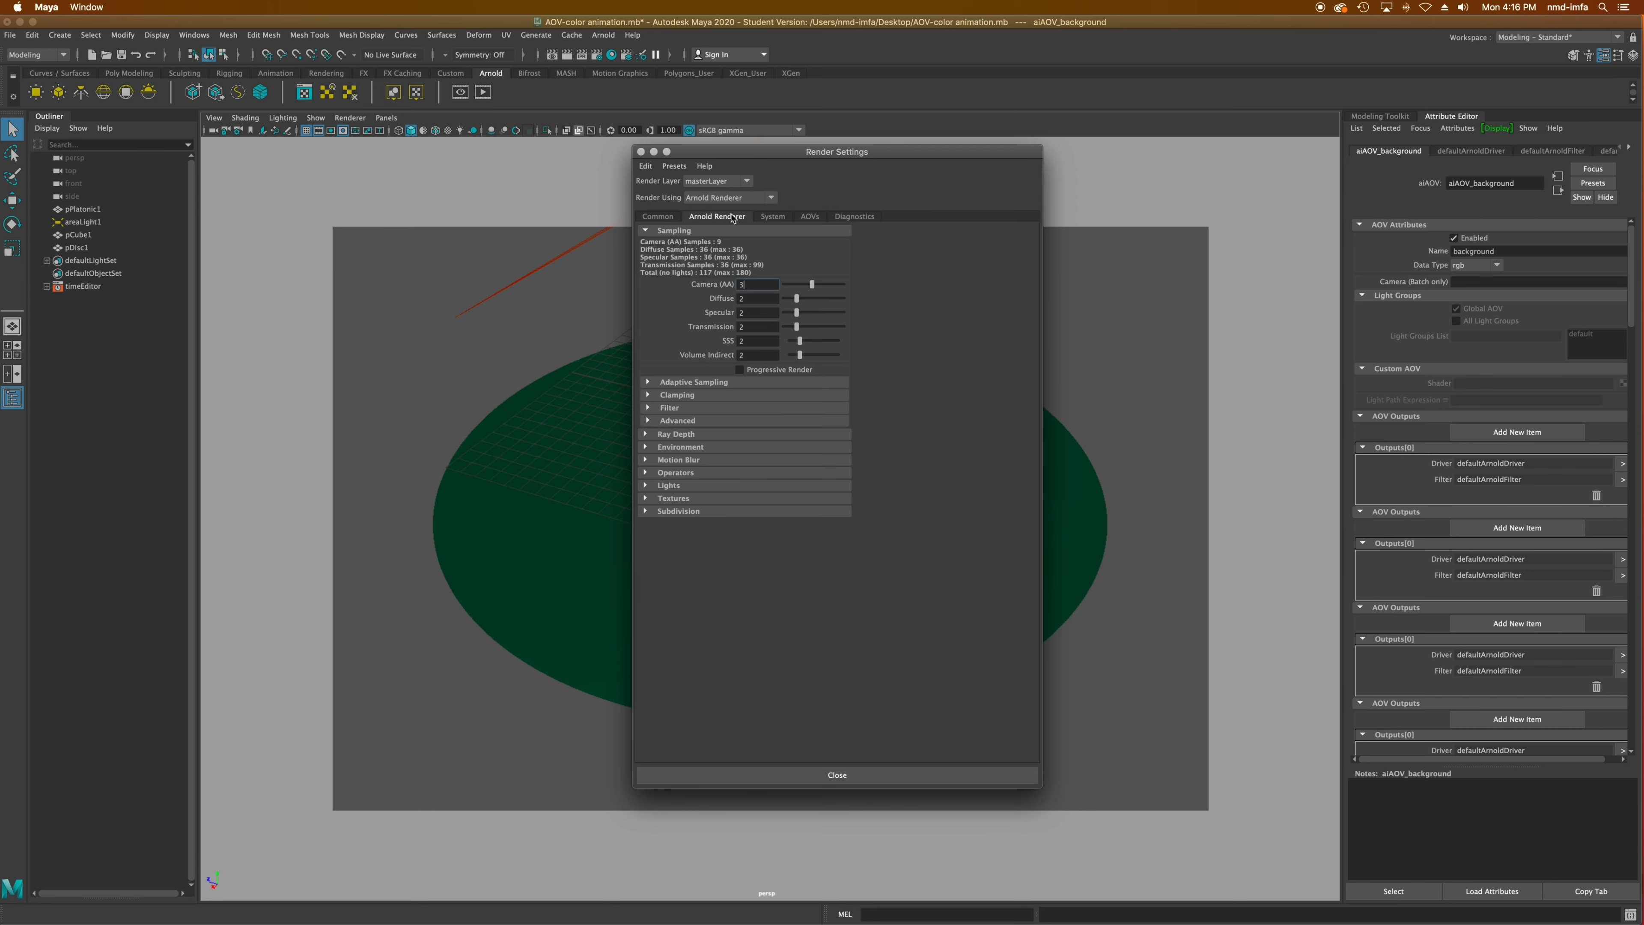
{"action": "left_click", "coordinate": [814, 219]}
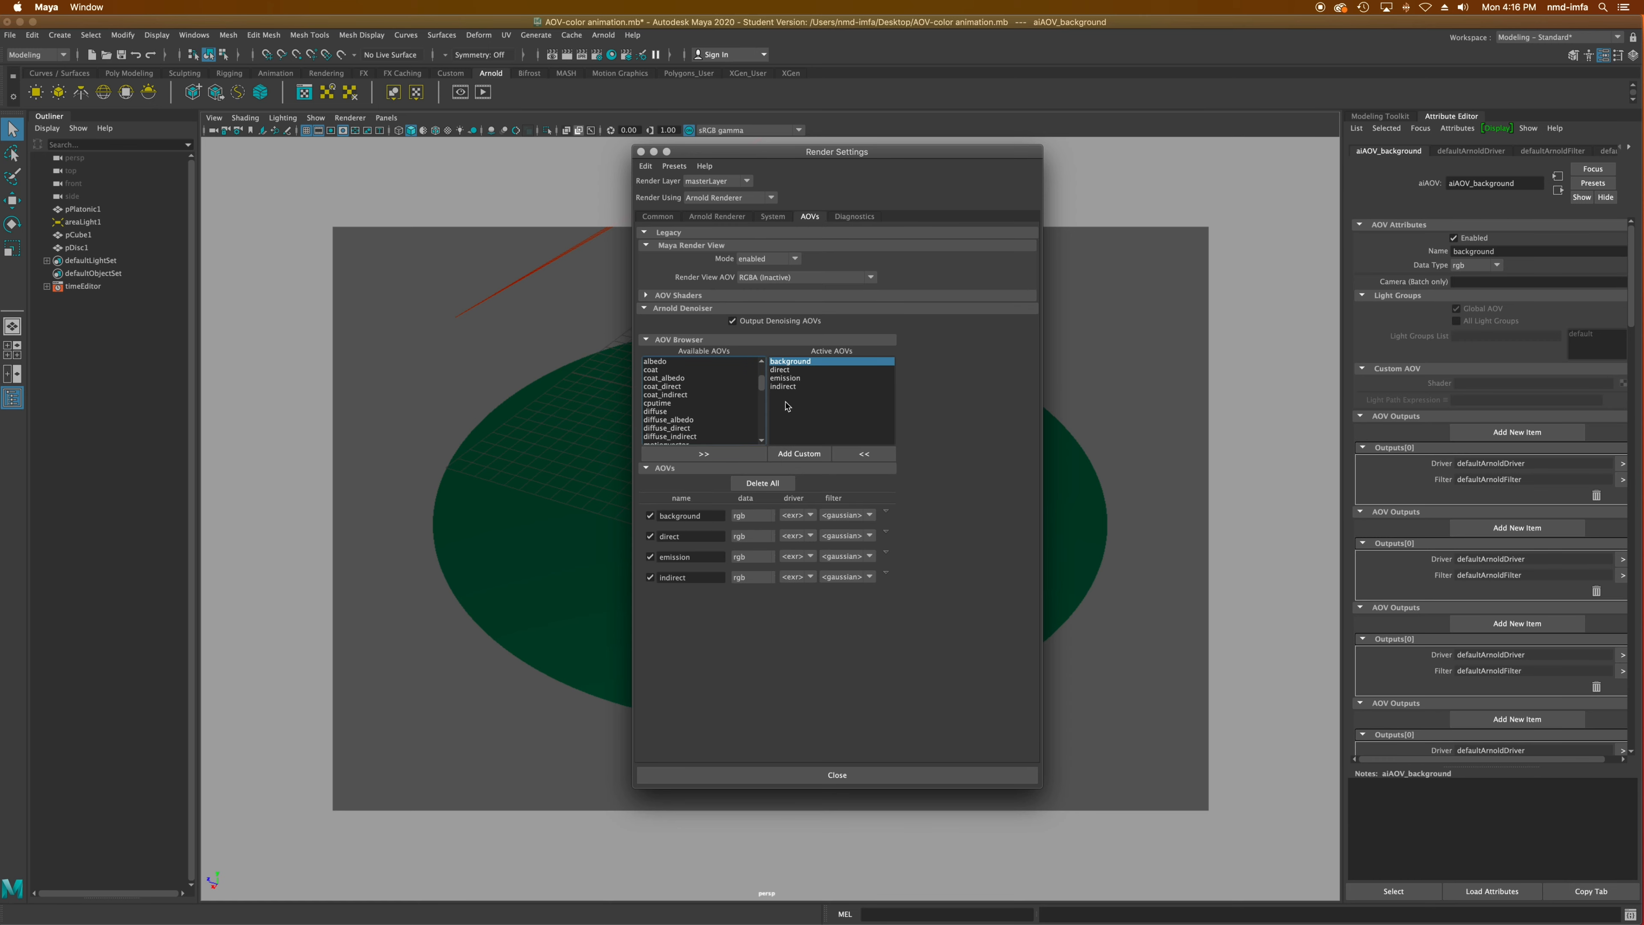
{"action": "left_click", "coordinate": [657, 217]}
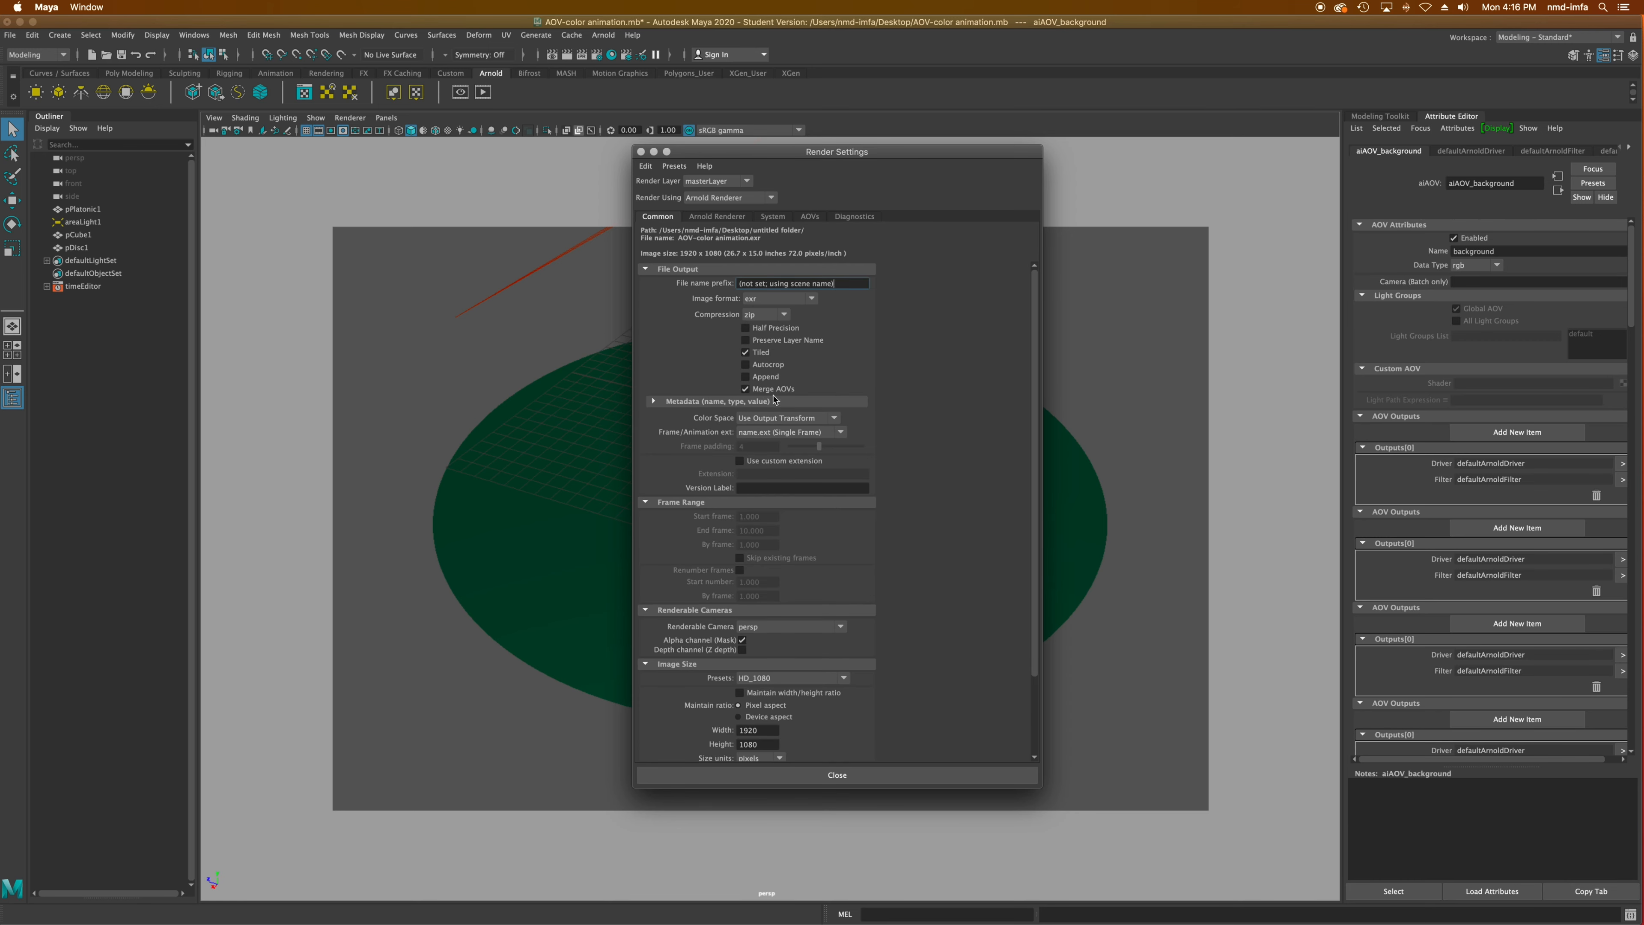
{"action": "left_click", "coordinate": [776, 218]}
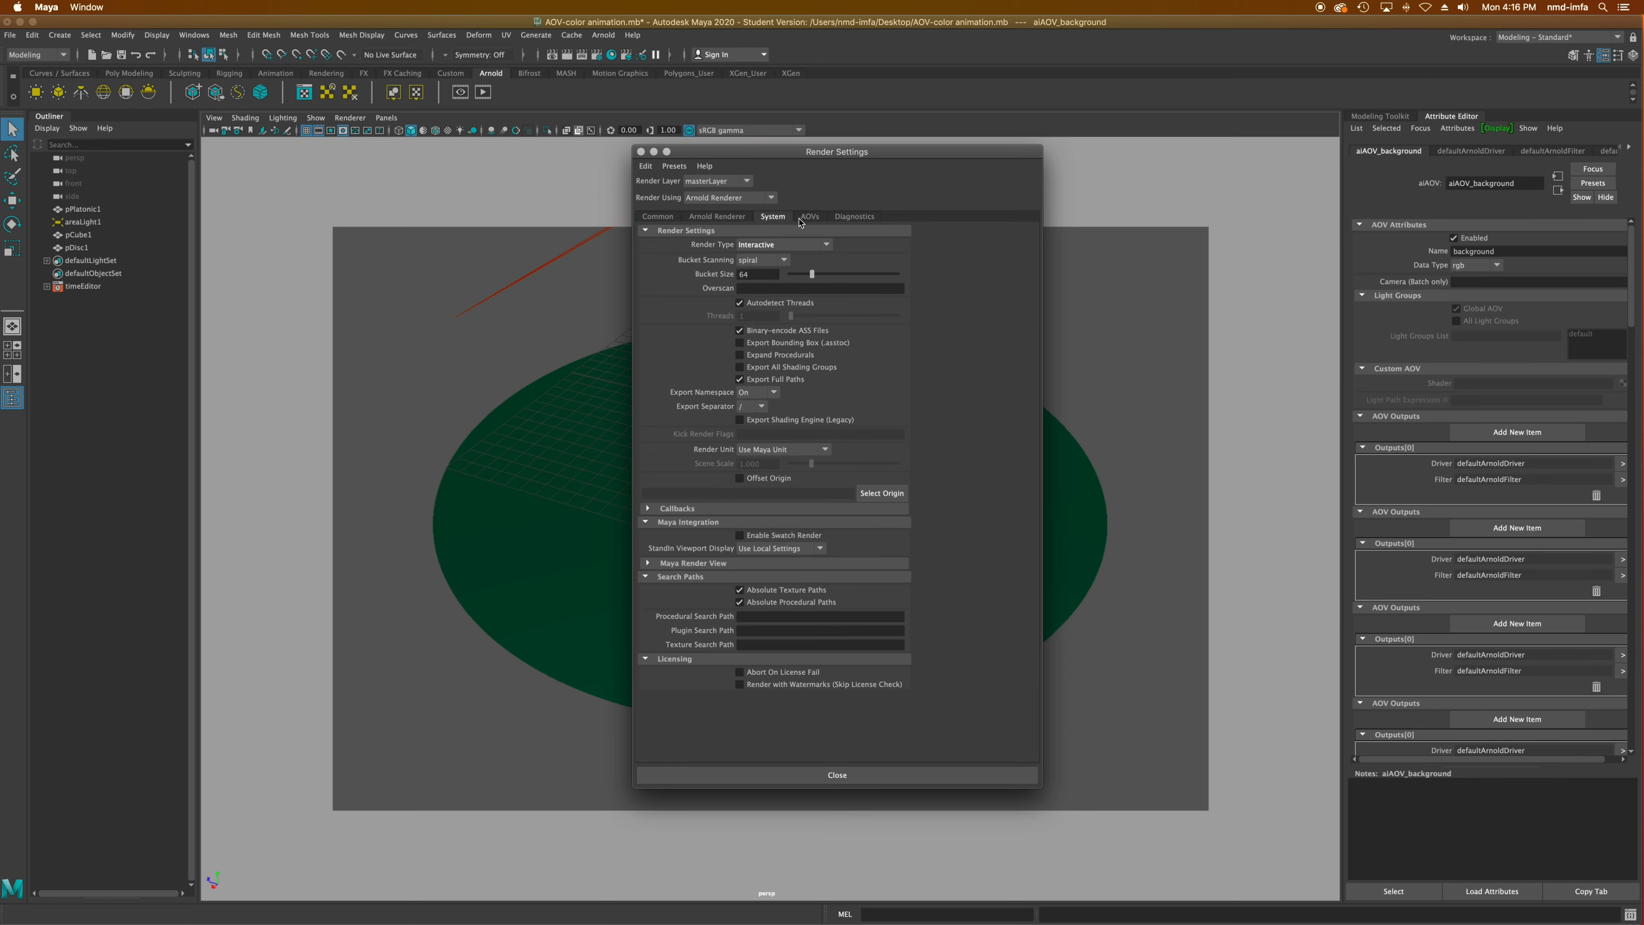
{"action": "left_click", "coordinate": [805, 219]}
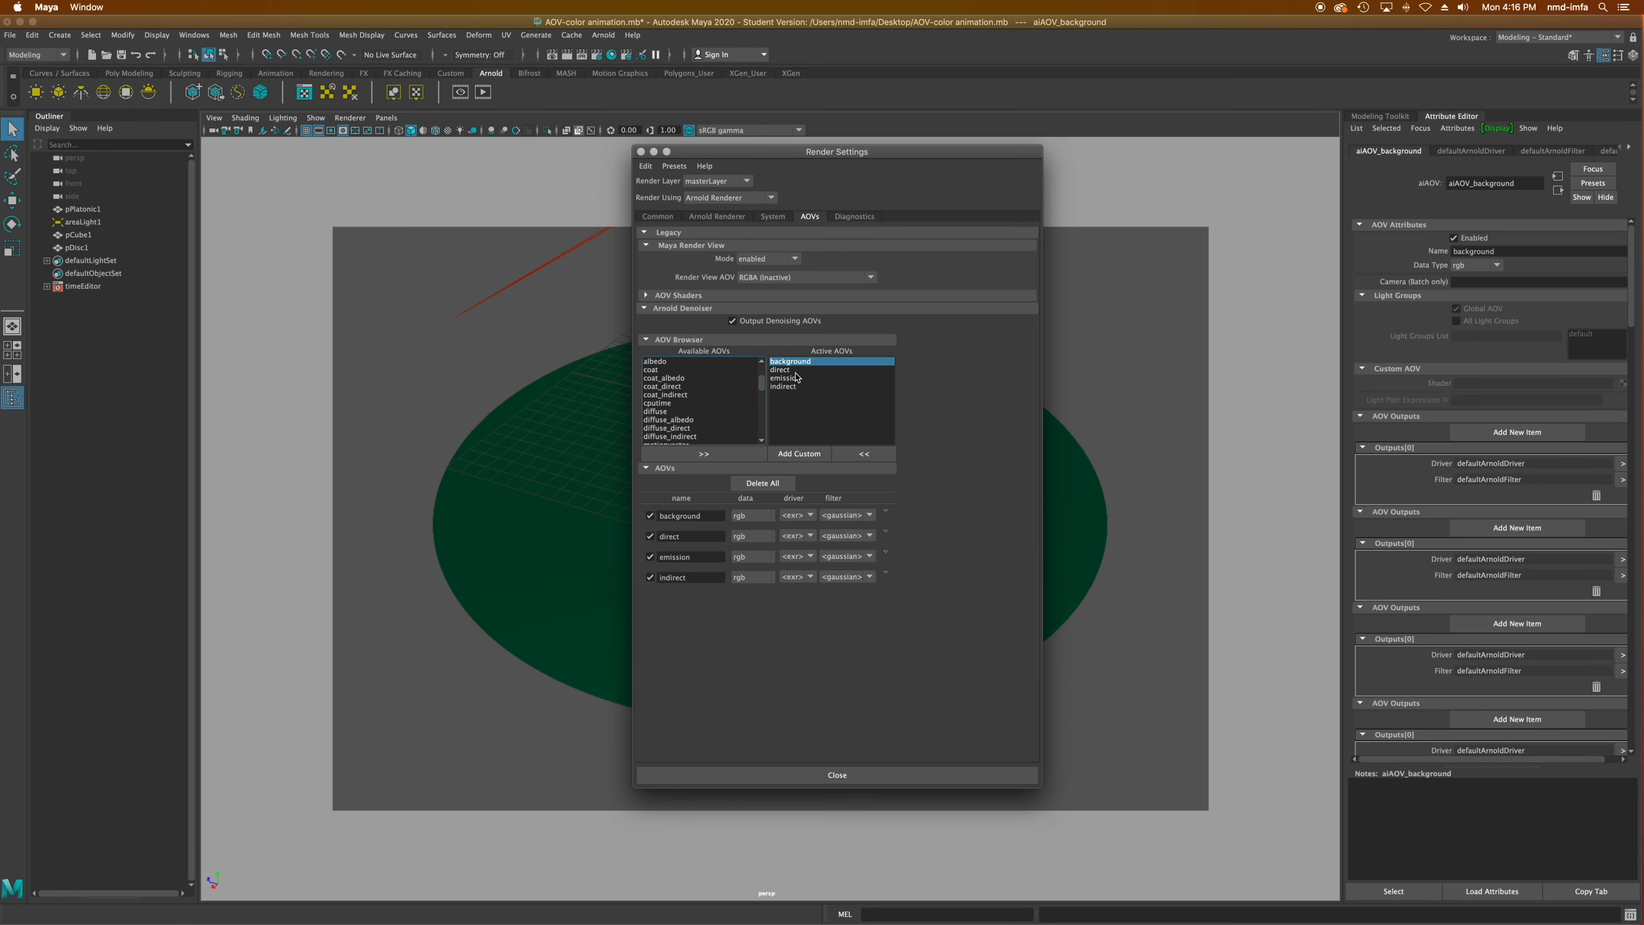
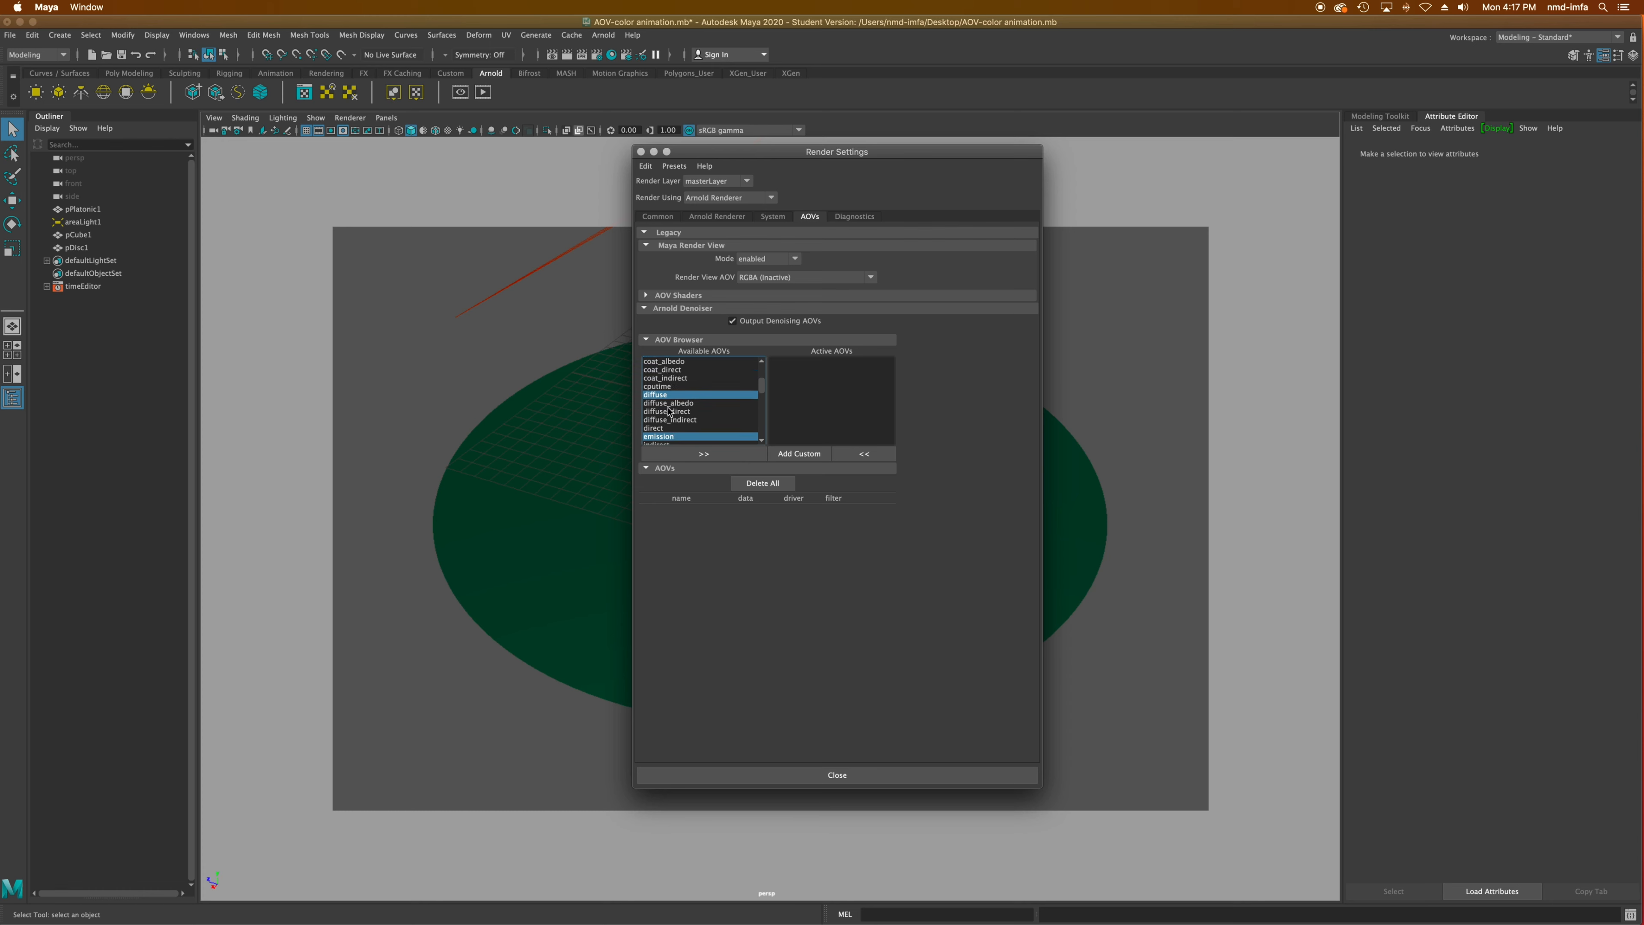
Step: Include sheen and emission in the available AOVs selection alongside diffuse, specular, sss, transmission and volume
{"action": "scroll", "coordinate": [668, 411], "scroll_direction": "down", "scroll_amount": 4}
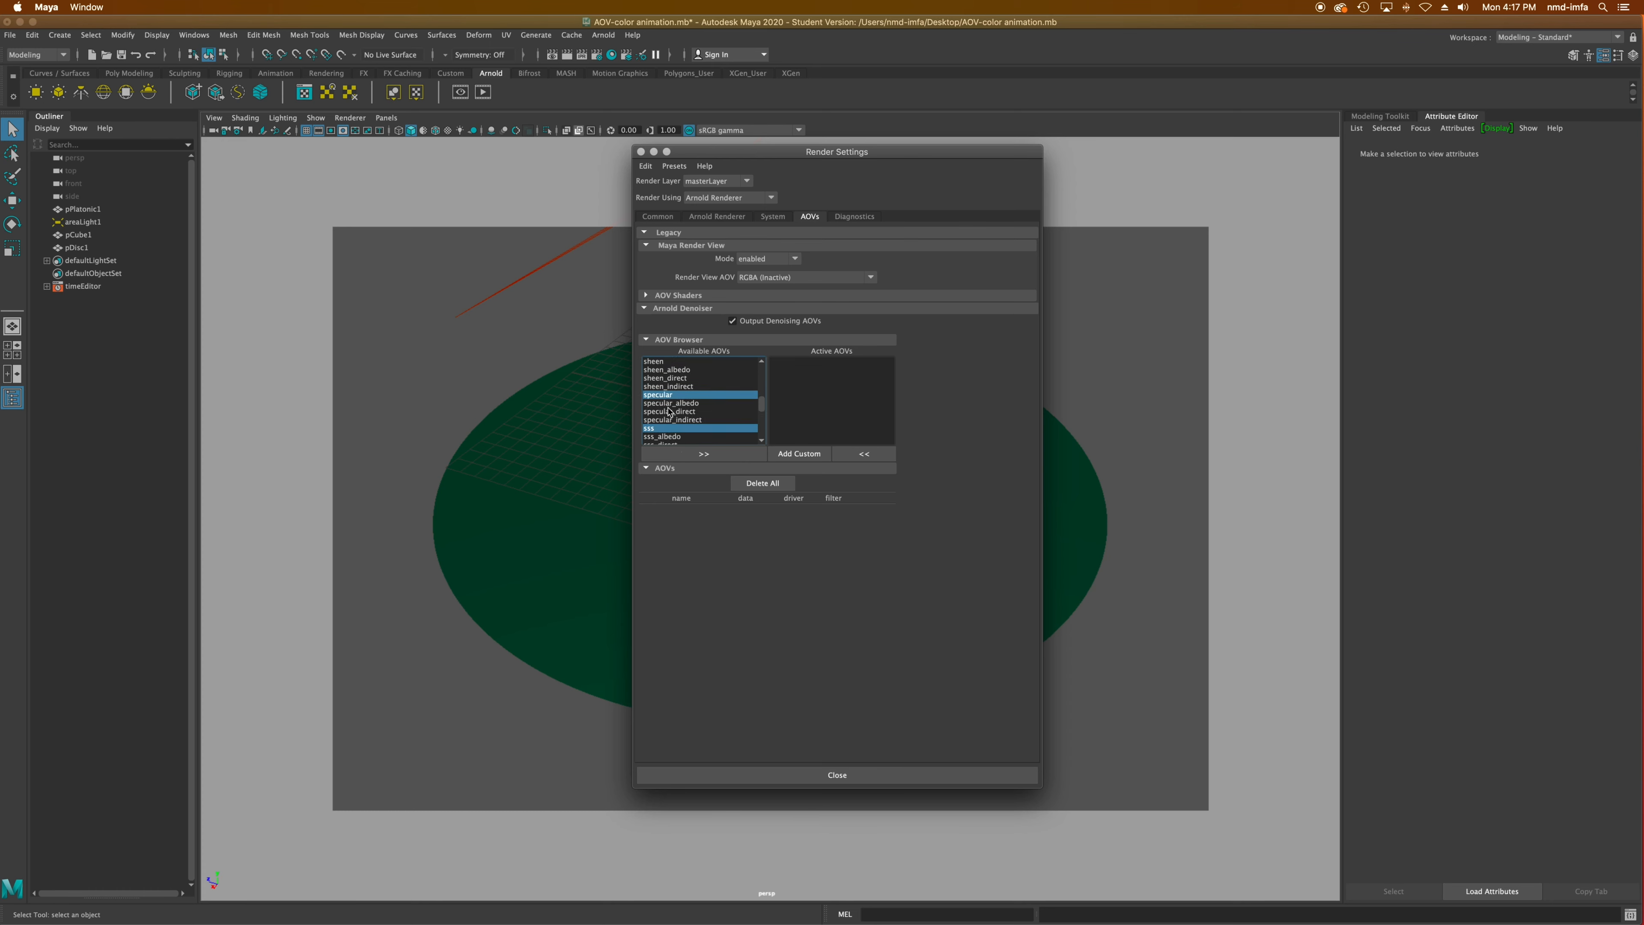
{"action": "scroll", "coordinate": [669, 411], "scroll_direction": "up", "scroll_amount": 1}
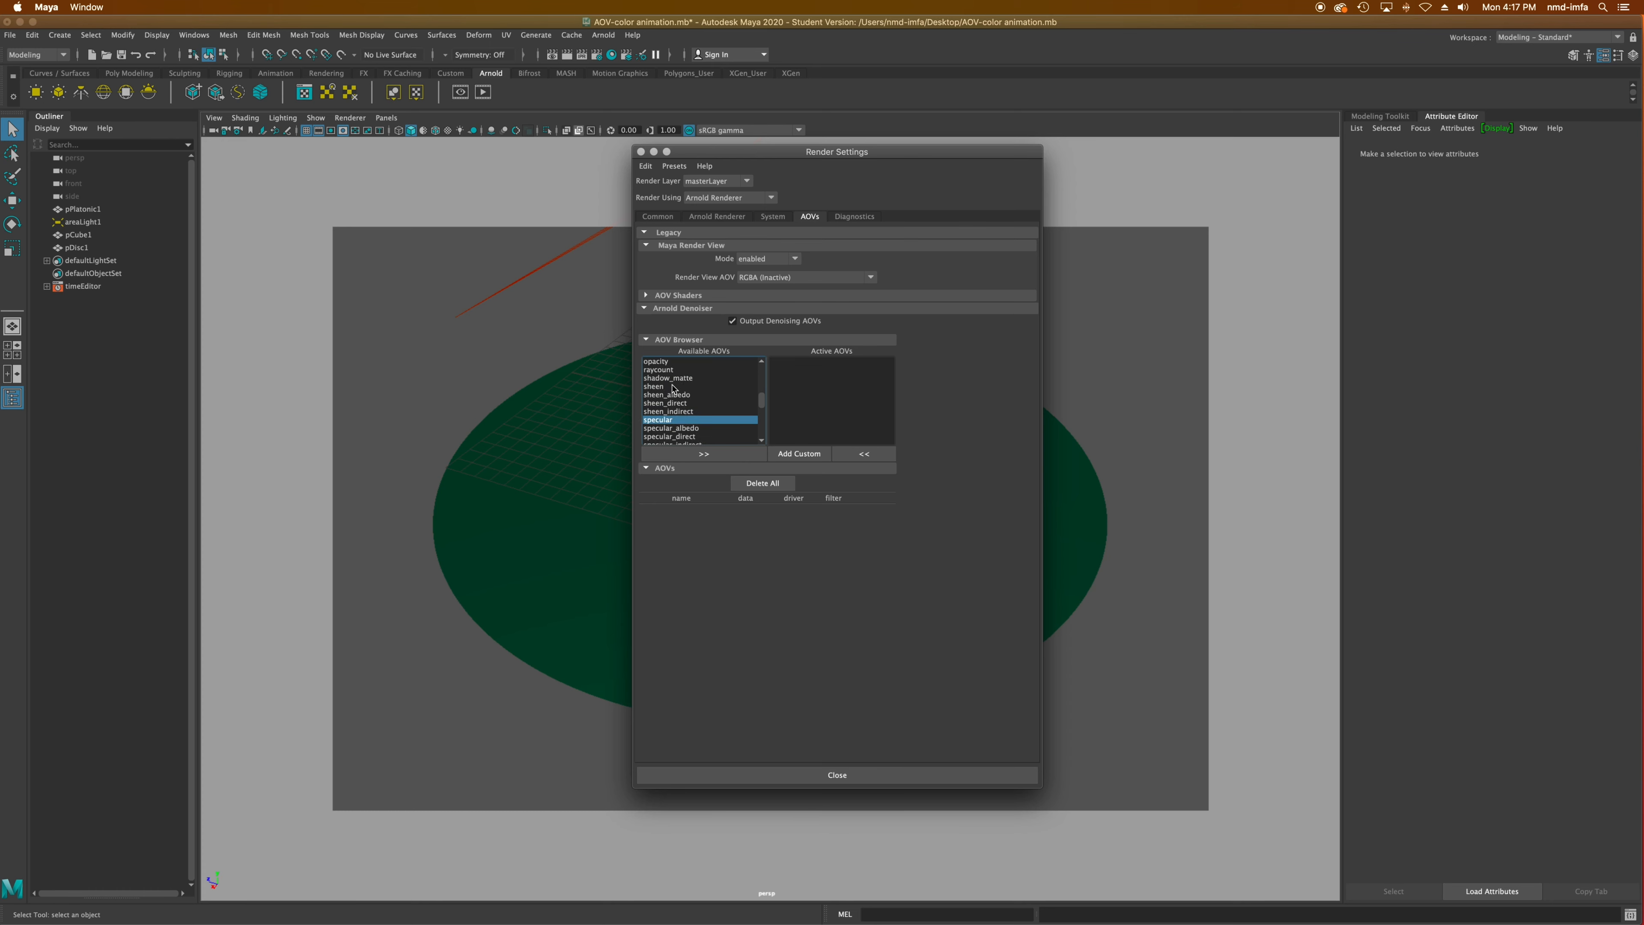
{"action": "left_click", "coordinate": [673, 387], "text": "super"}
{"action": "scroll", "coordinate": [690, 386], "scroll_direction": "up", "scroll_amount": 2}
{"action": "left_click", "coordinate": [690, 387], "text": "super"}
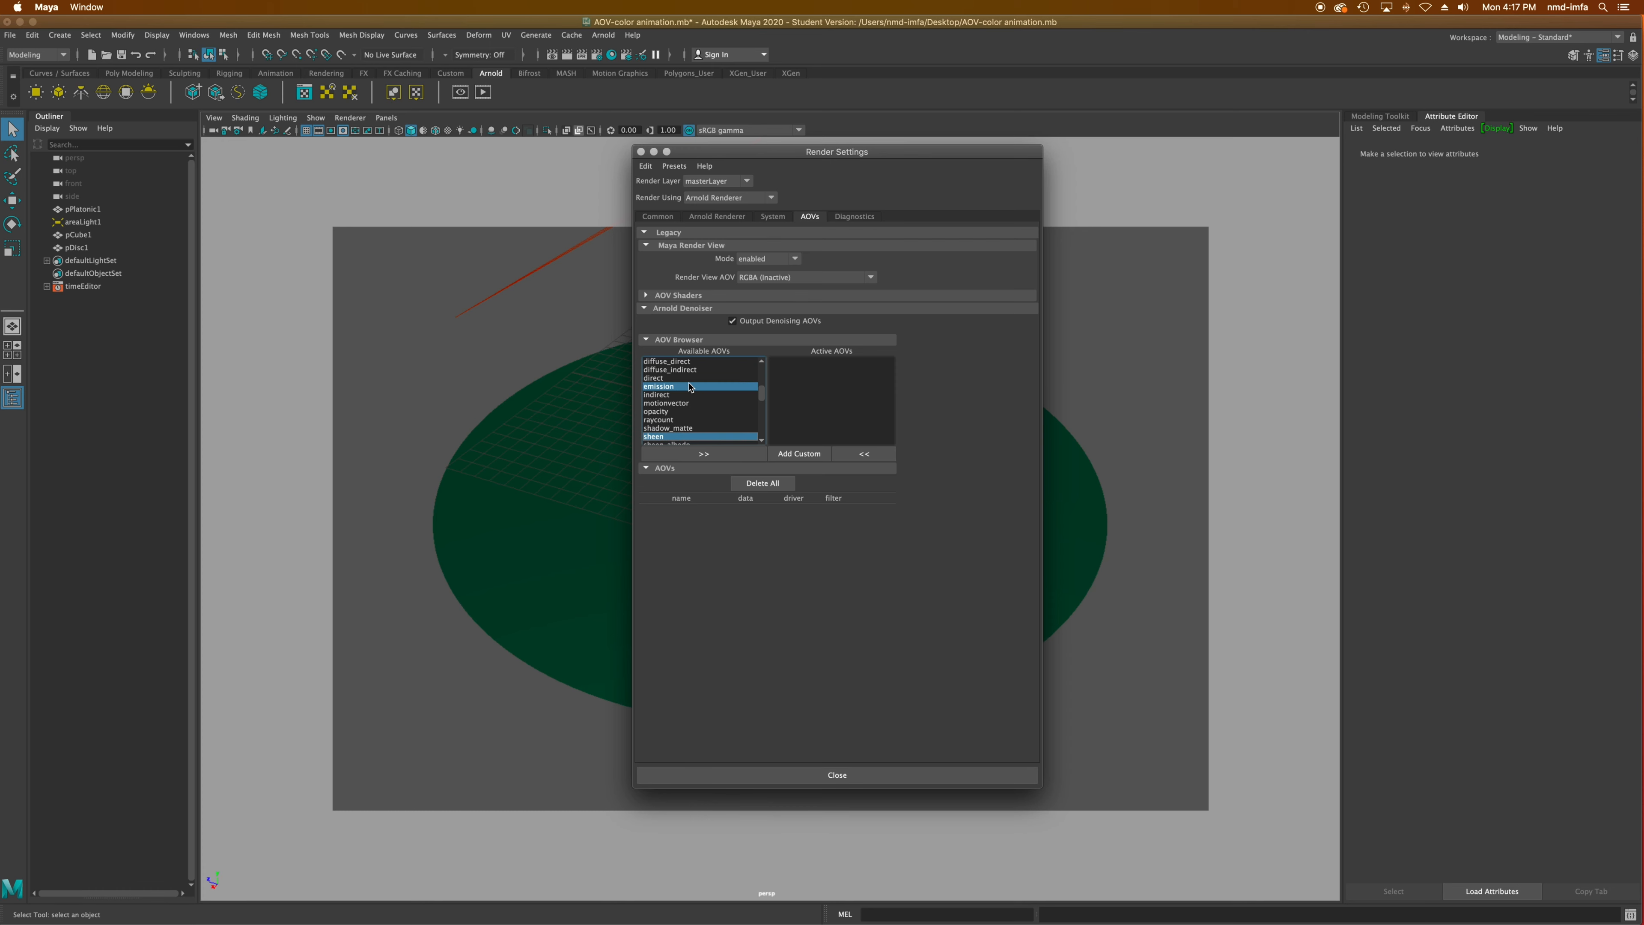
{"action": "scroll", "coordinate": [690, 386], "scroll_direction": "down", "scroll_amount": 2}
{"action": "scroll", "coordinate": [690, 386], "scroll_direction": "down", "scroll_amount": 5}
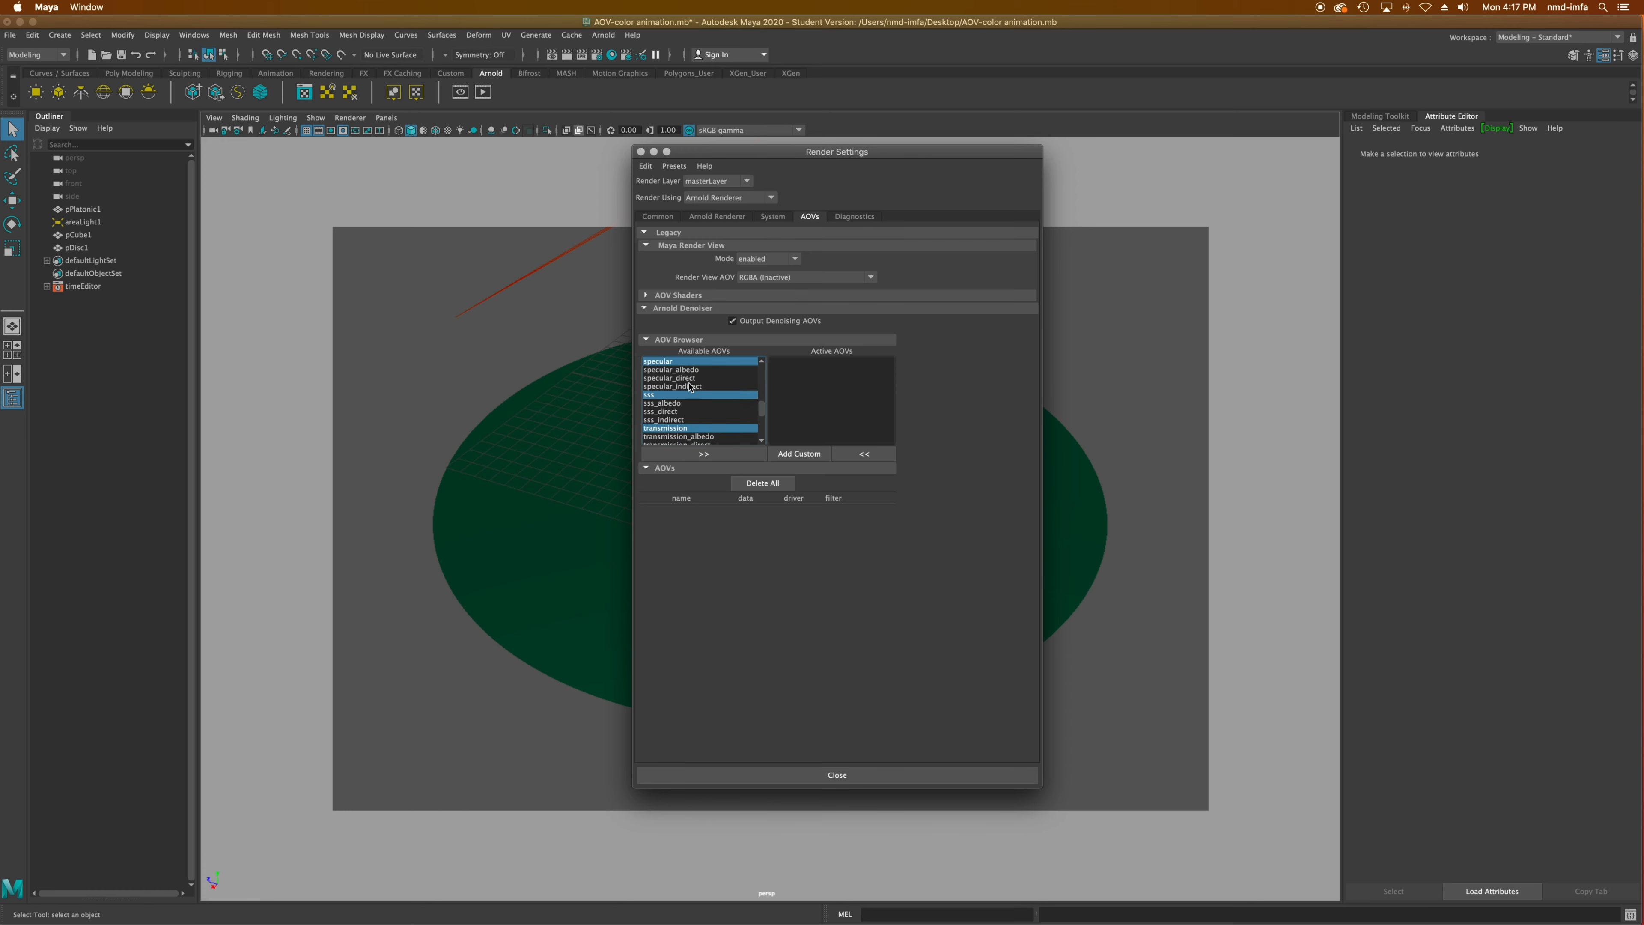
{"action": "scroll", "coordinate": [690, 434], "scroll_direction": "down", "scroll_amount": 2}
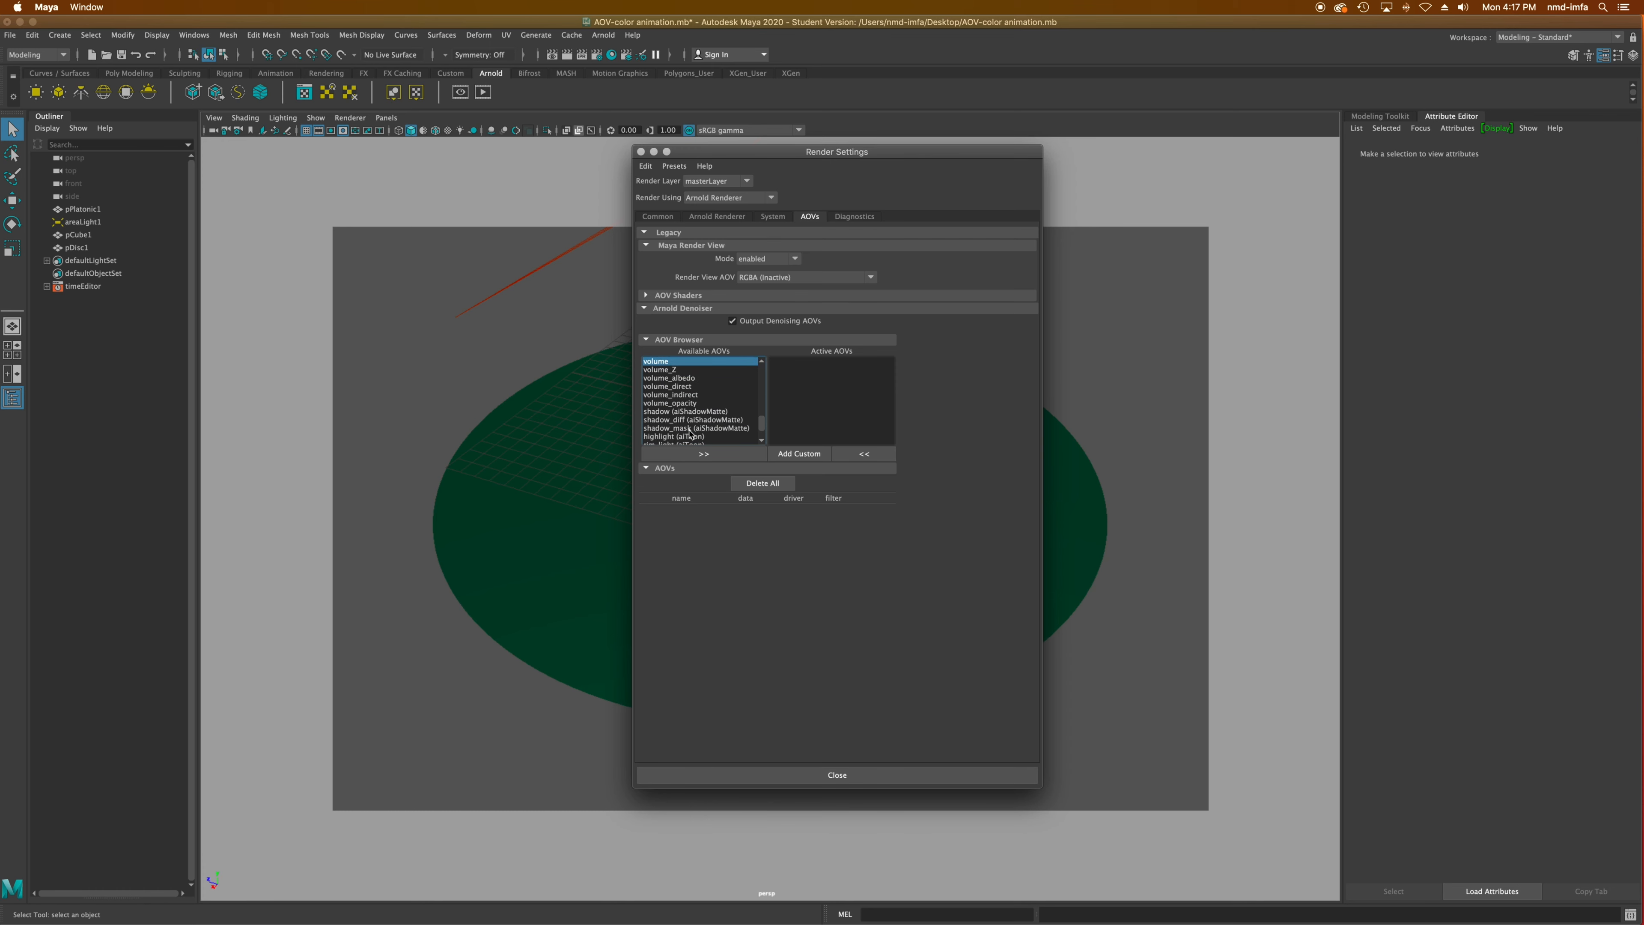
Step: Include shadow, shadow_diff and shadow_mask from aiShadowMatte in the selection and make all the selected AOVs active
{"action": "left_click", "coordinate": [691, 412], "text": "super"}
{"action": "left_click", "coordinate": [692, 421], "text": "super"}
{"action": "left_click", "coordinate": [691, 428], "text": "super"}
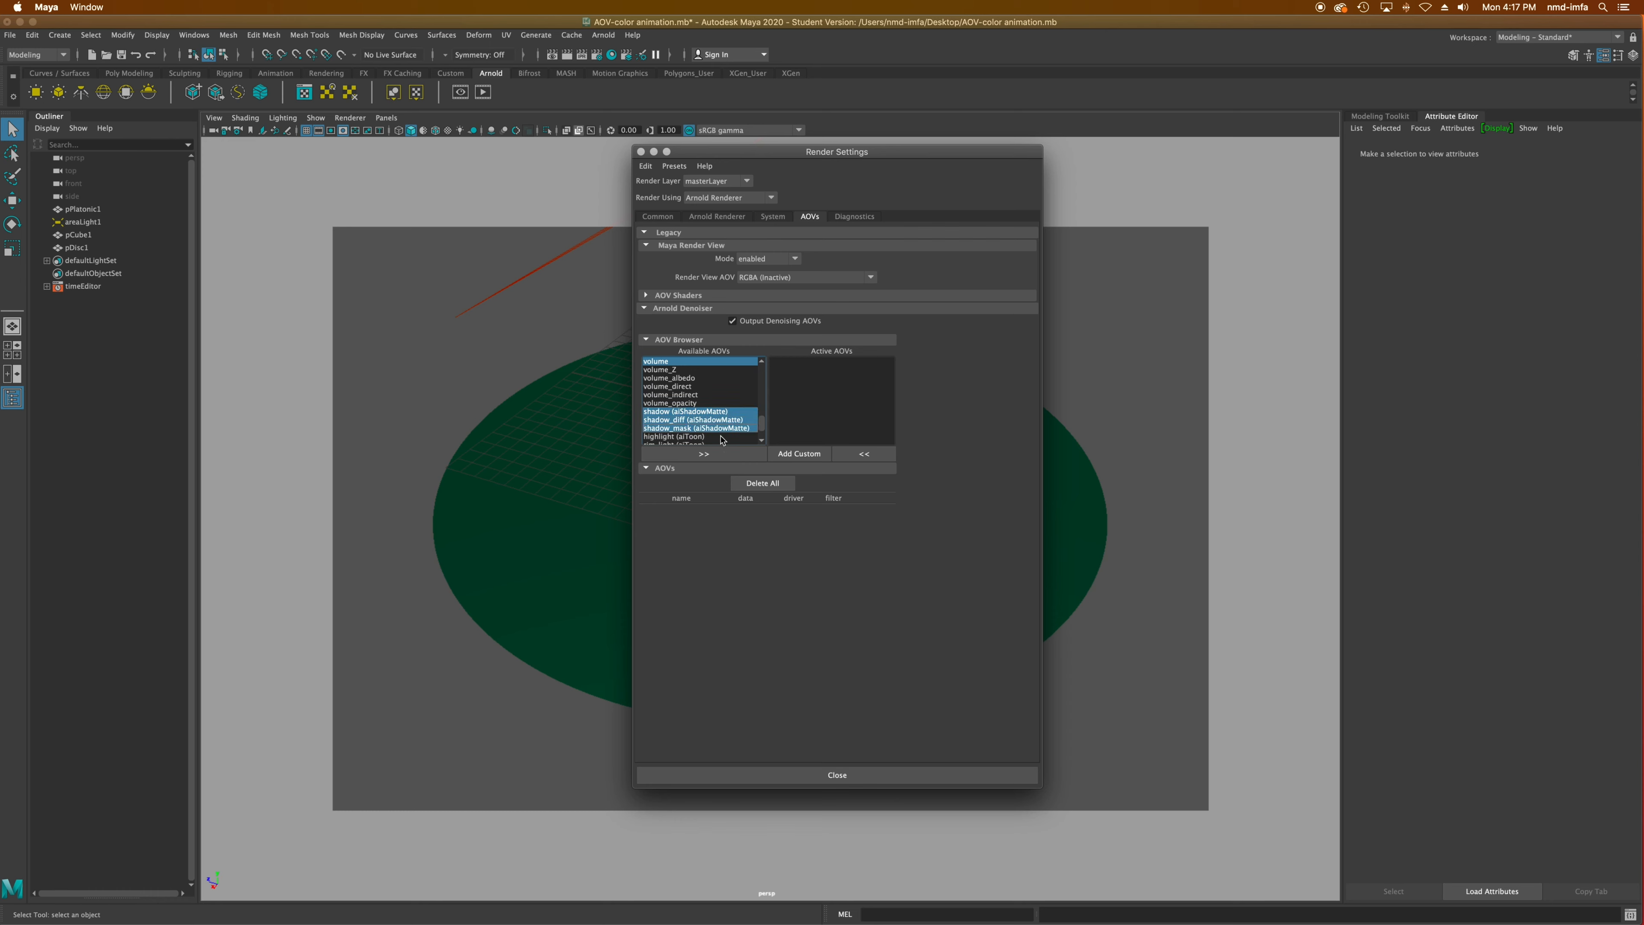
{"action": "scroll", "coordinate": [709, 421], "scroll_direction": "down", "scroll_amount": 2}
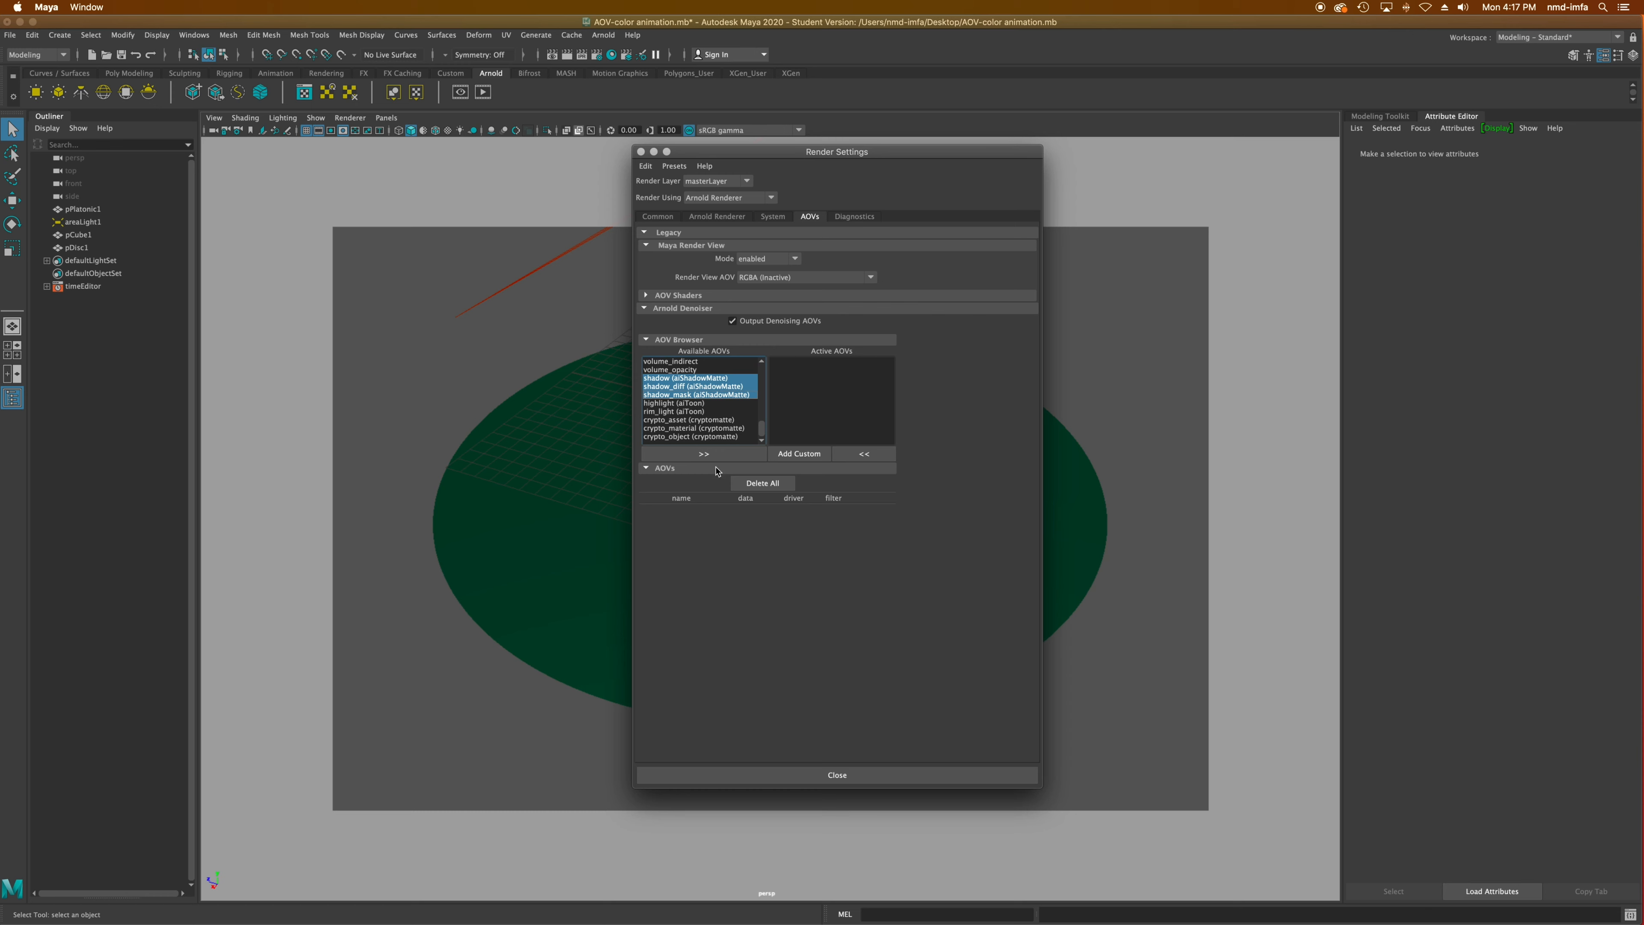
{"action": "left_click", "coordinate": [704, 455]}
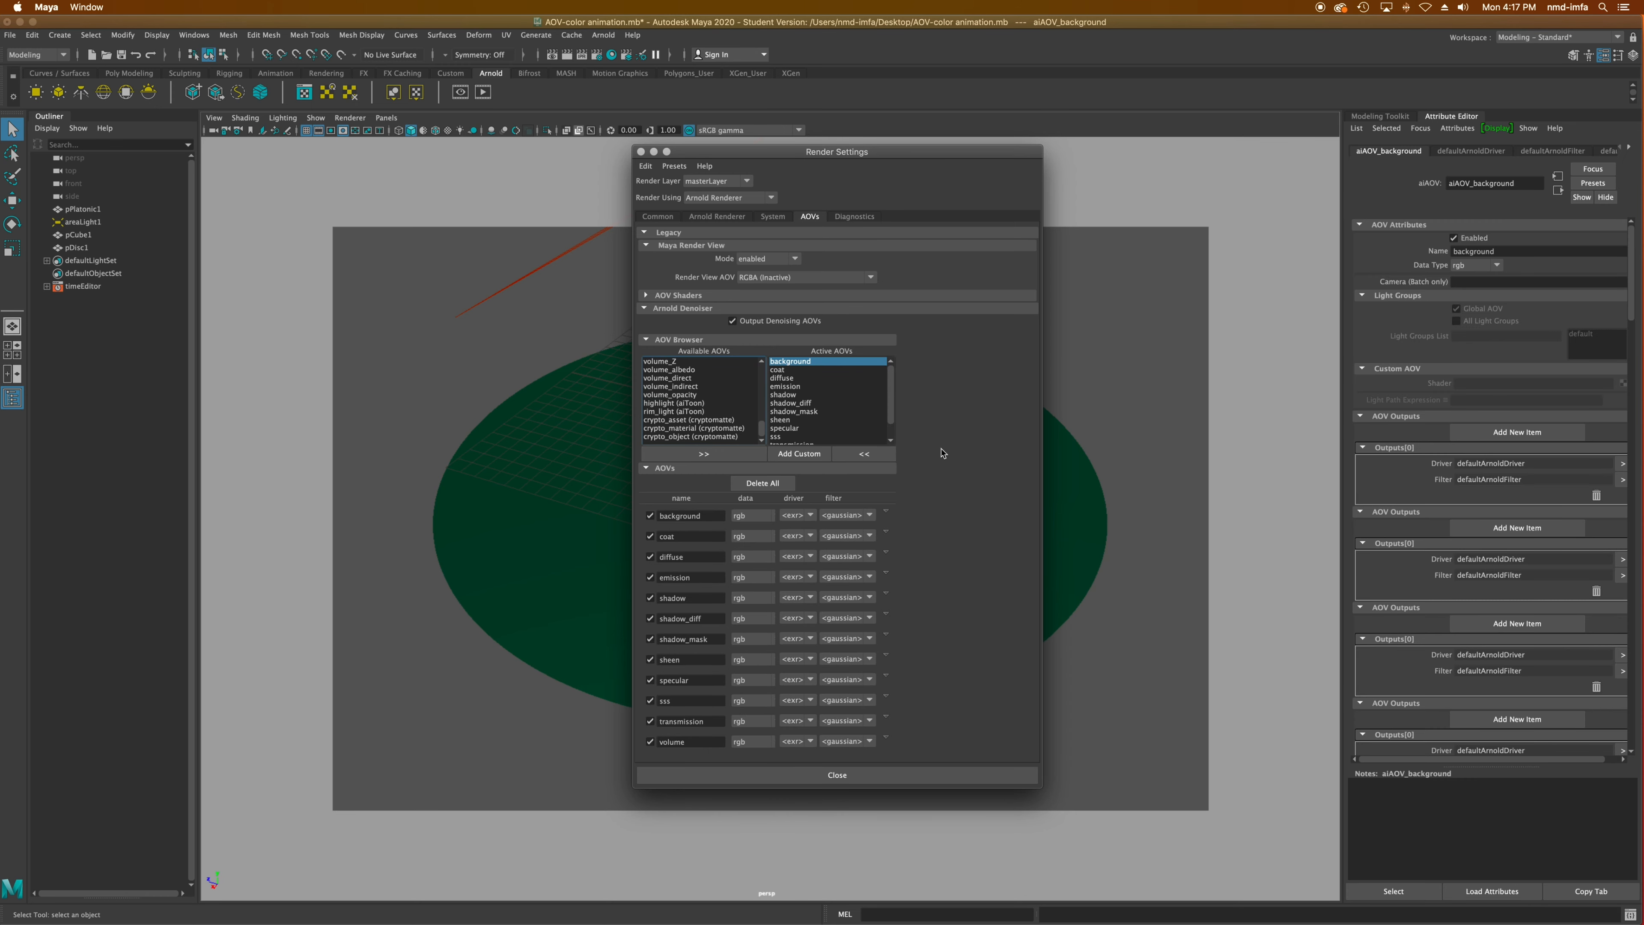
Step: Examine the AOV outputs in the background AOV's attributes and the common file output settings, and close the render settings
{"action": "scroll", "coordinate": [1545, 499], "scroll_direction": "down", "scroll_amount": 10}
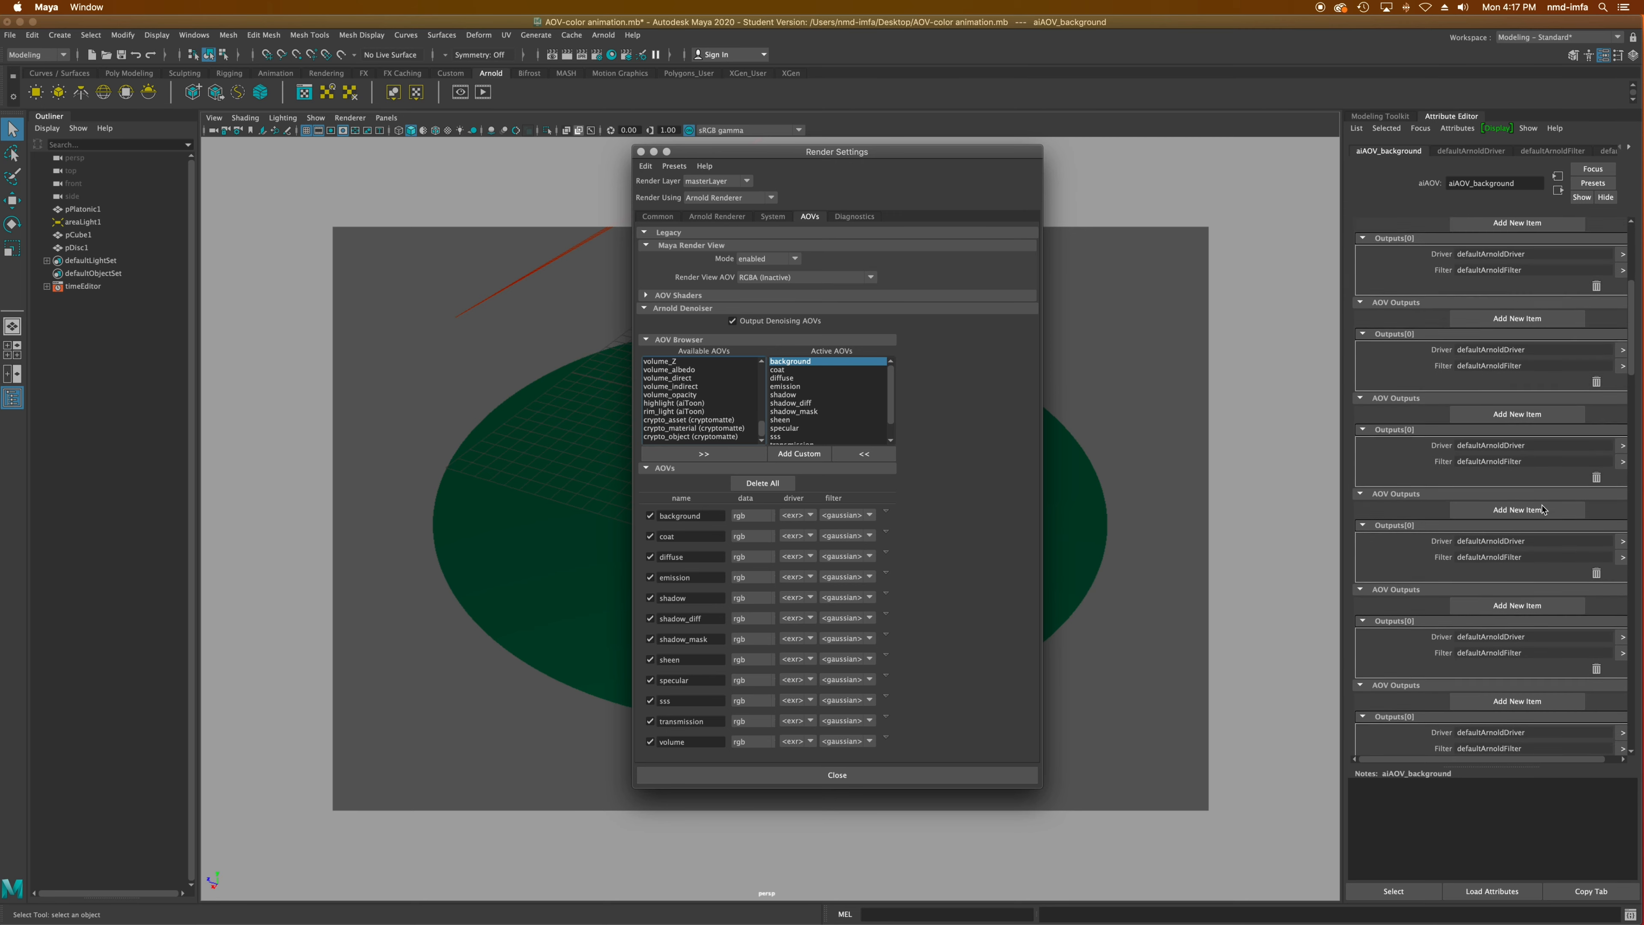
{"action": "scroll", "coordinate": [1546, 499], "scroll_direction": "down", "scroll_amount": 3}
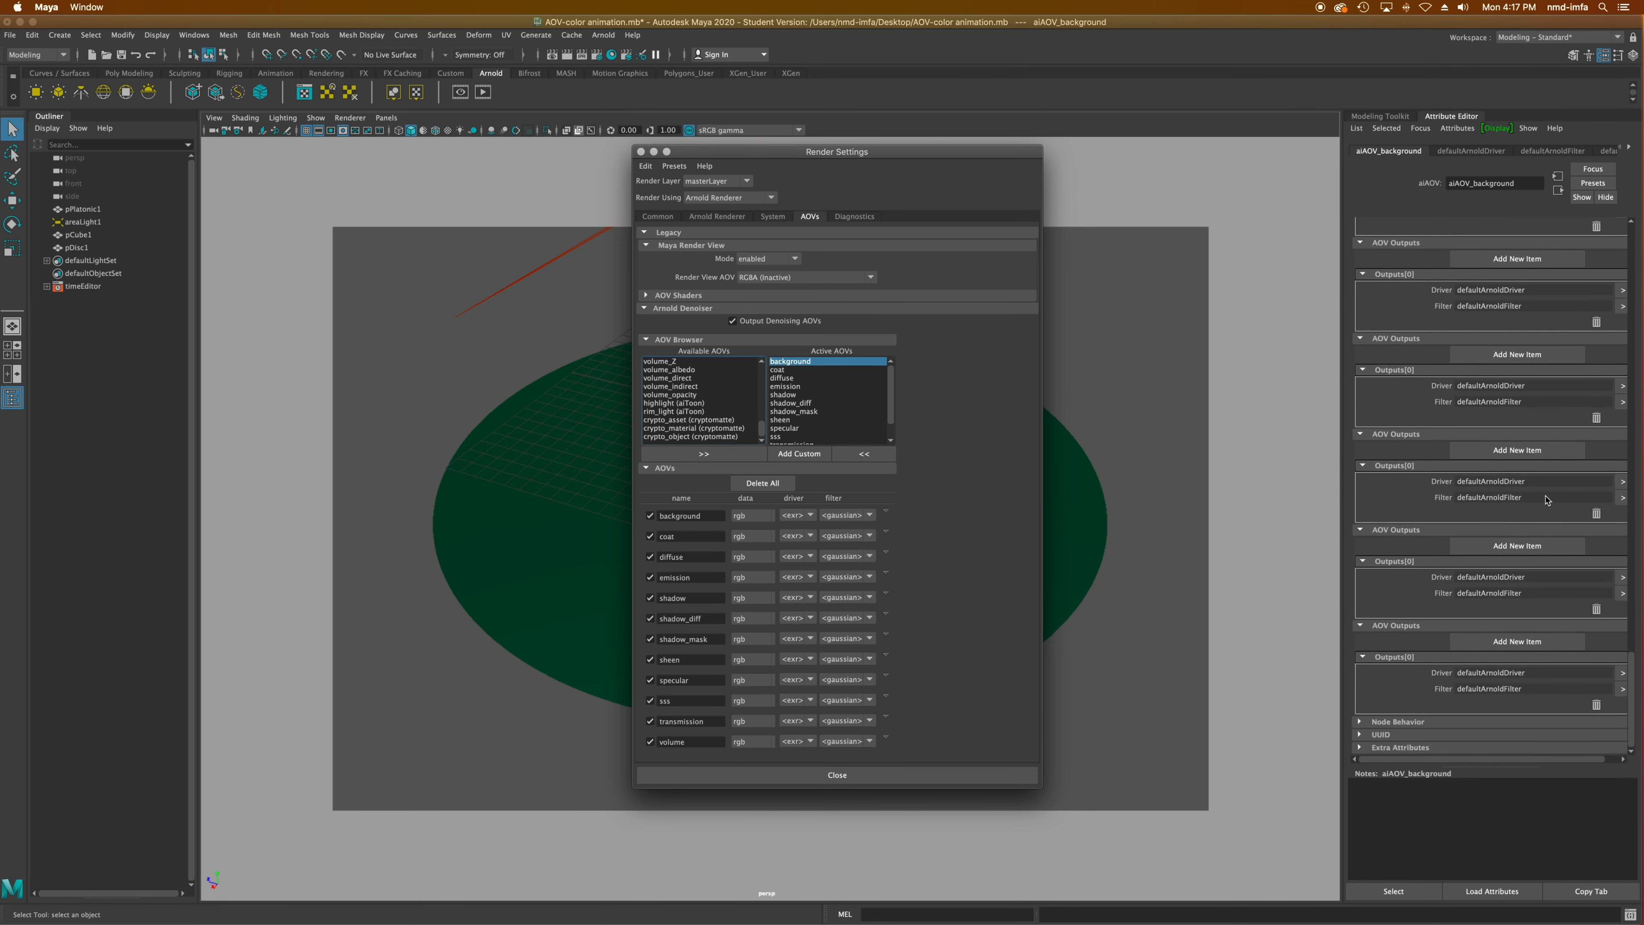
{"action": "scroll", "coordinate": [1545, 499], "scroll_direction": "up", "scroll_amount": 10}
{"action": "scroll", "coordinate": [1546, 491], "scroll_direction": "down", "scroll_amount": 10}
{"action": "scroll", "coordinate": [1546, 491], "scroll_direction": "up", "scroll_amount": 10}
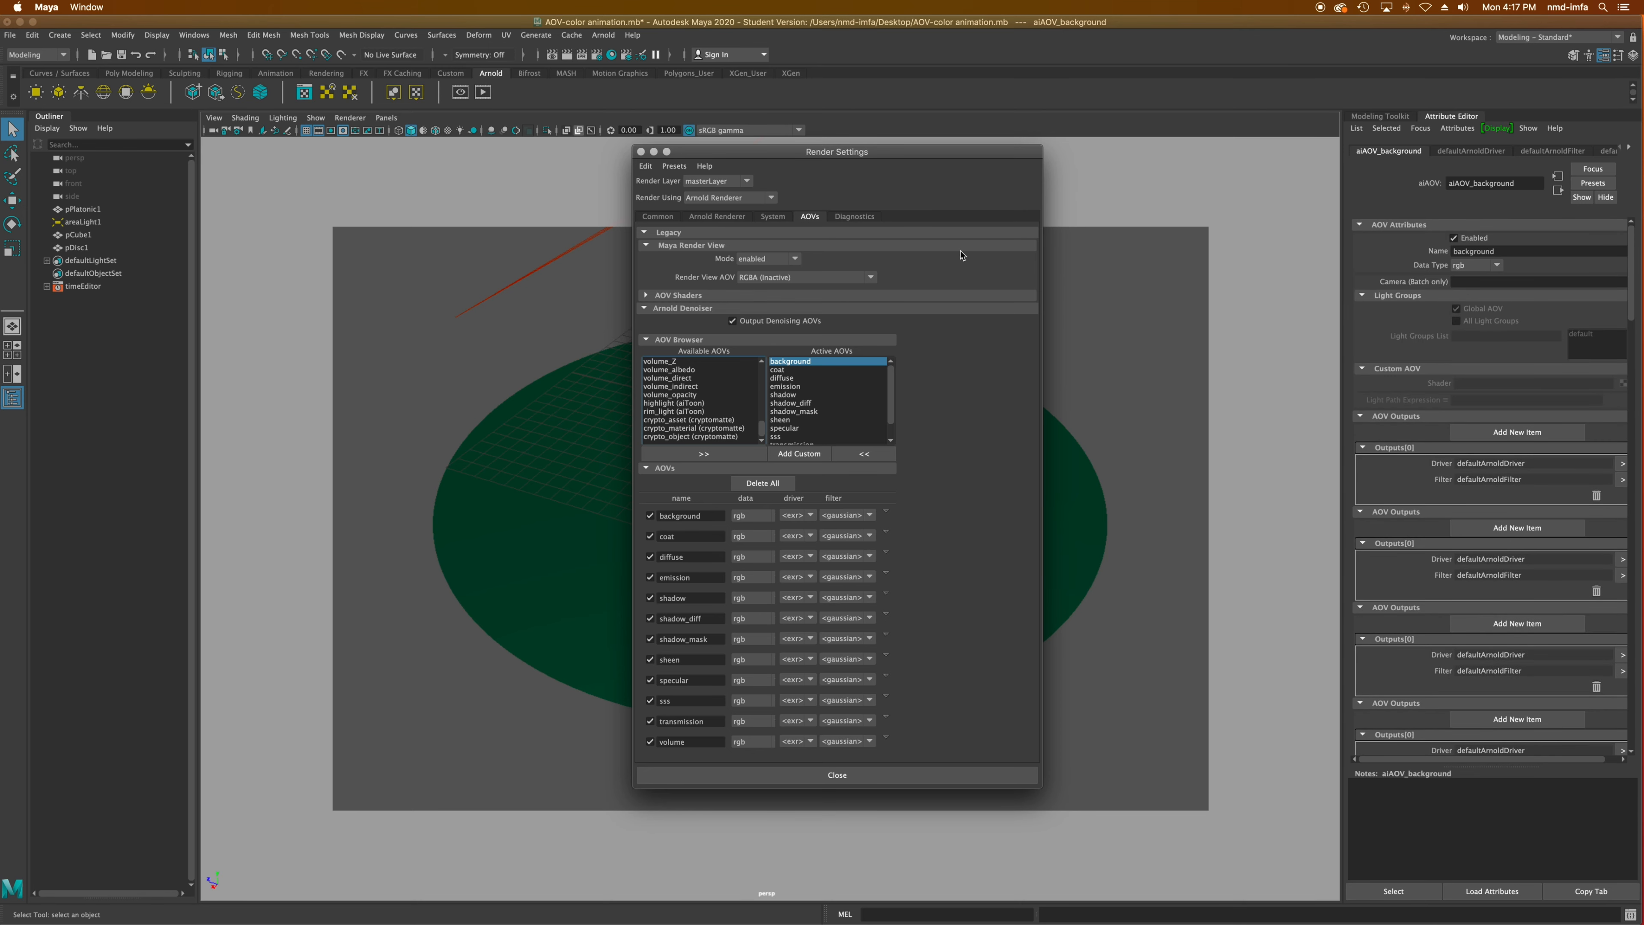
{"action": "left_click", "coordinate": [659, 217]}
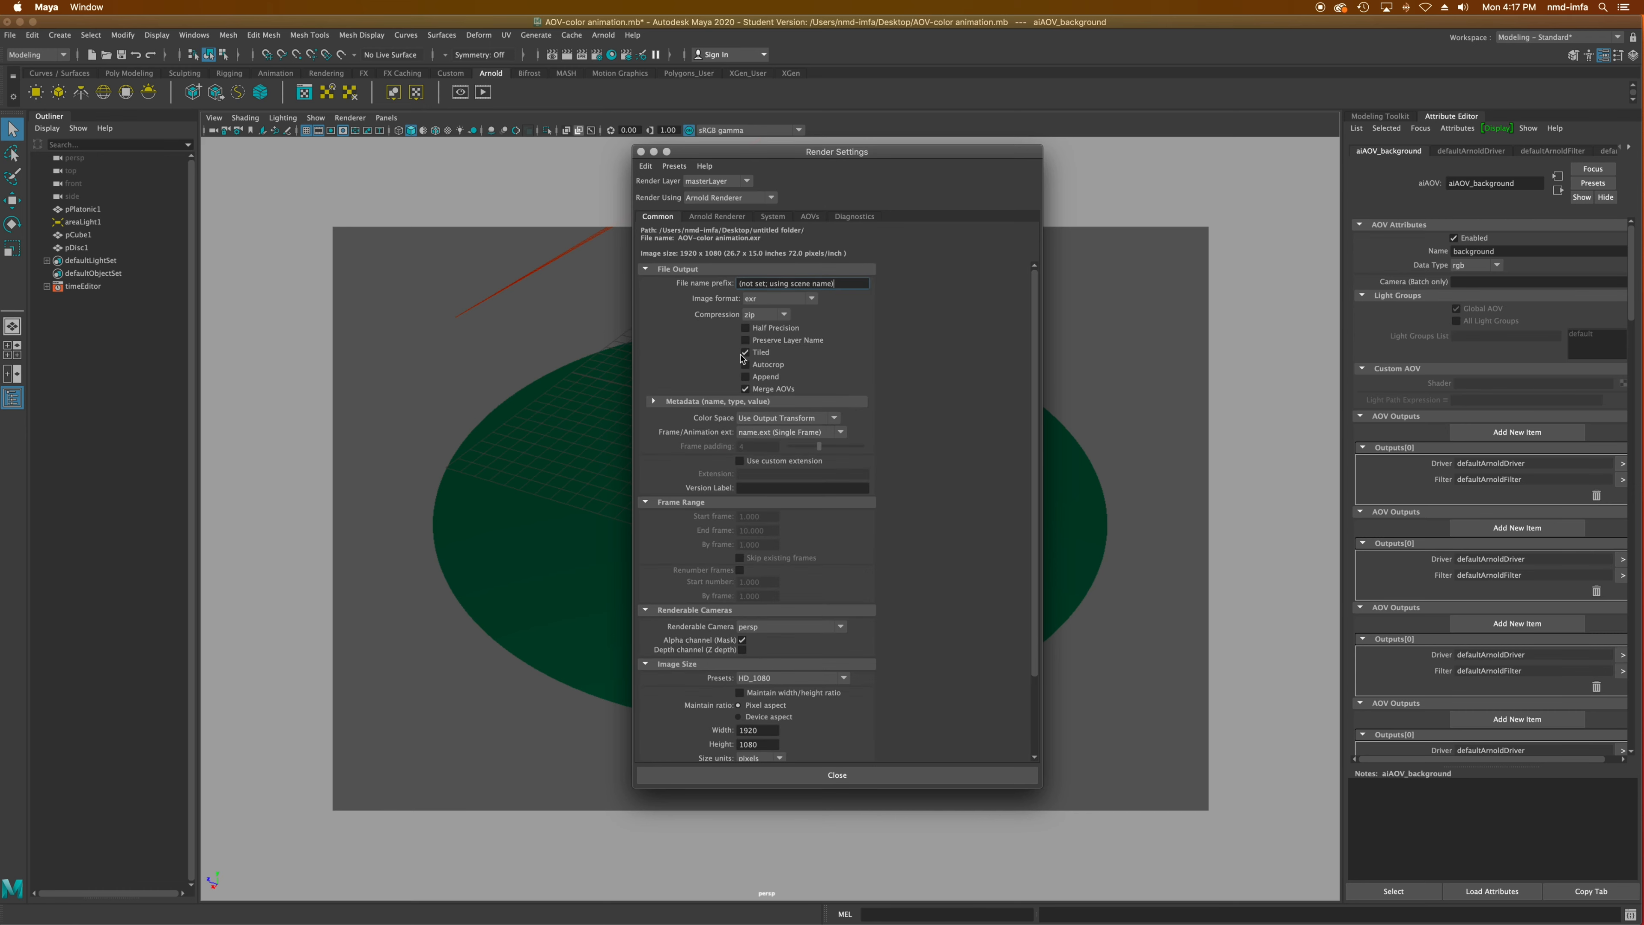
{"action": "left_click", "coordinate": [810, 217]}
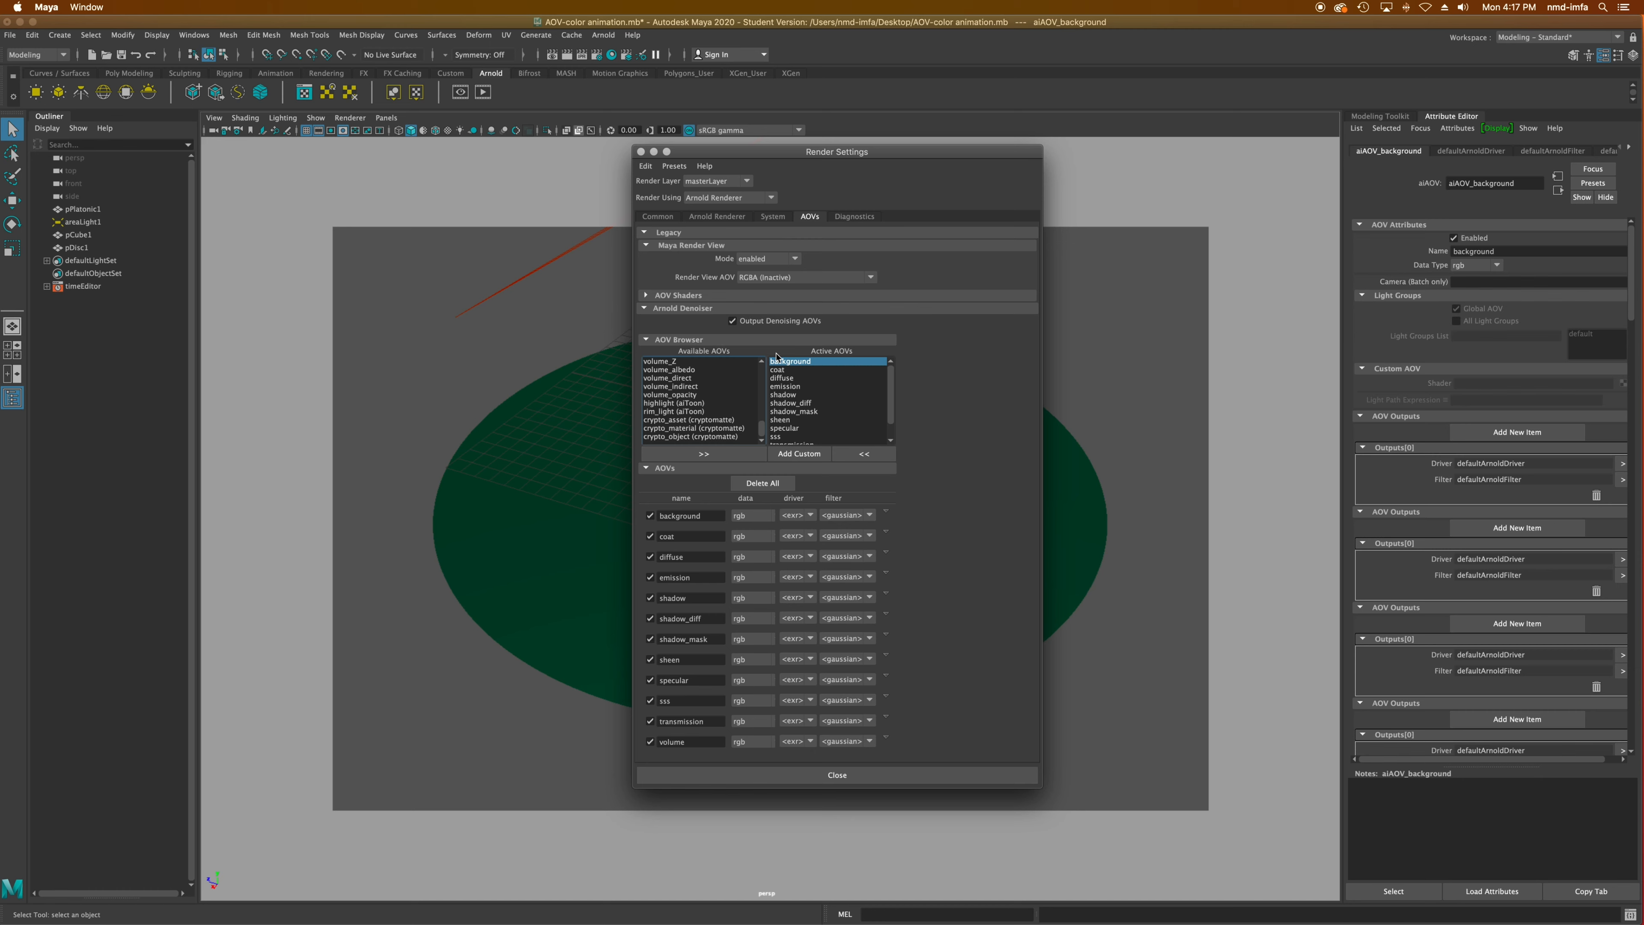
{"action": "left_click", "coordinate": [642, 152]}
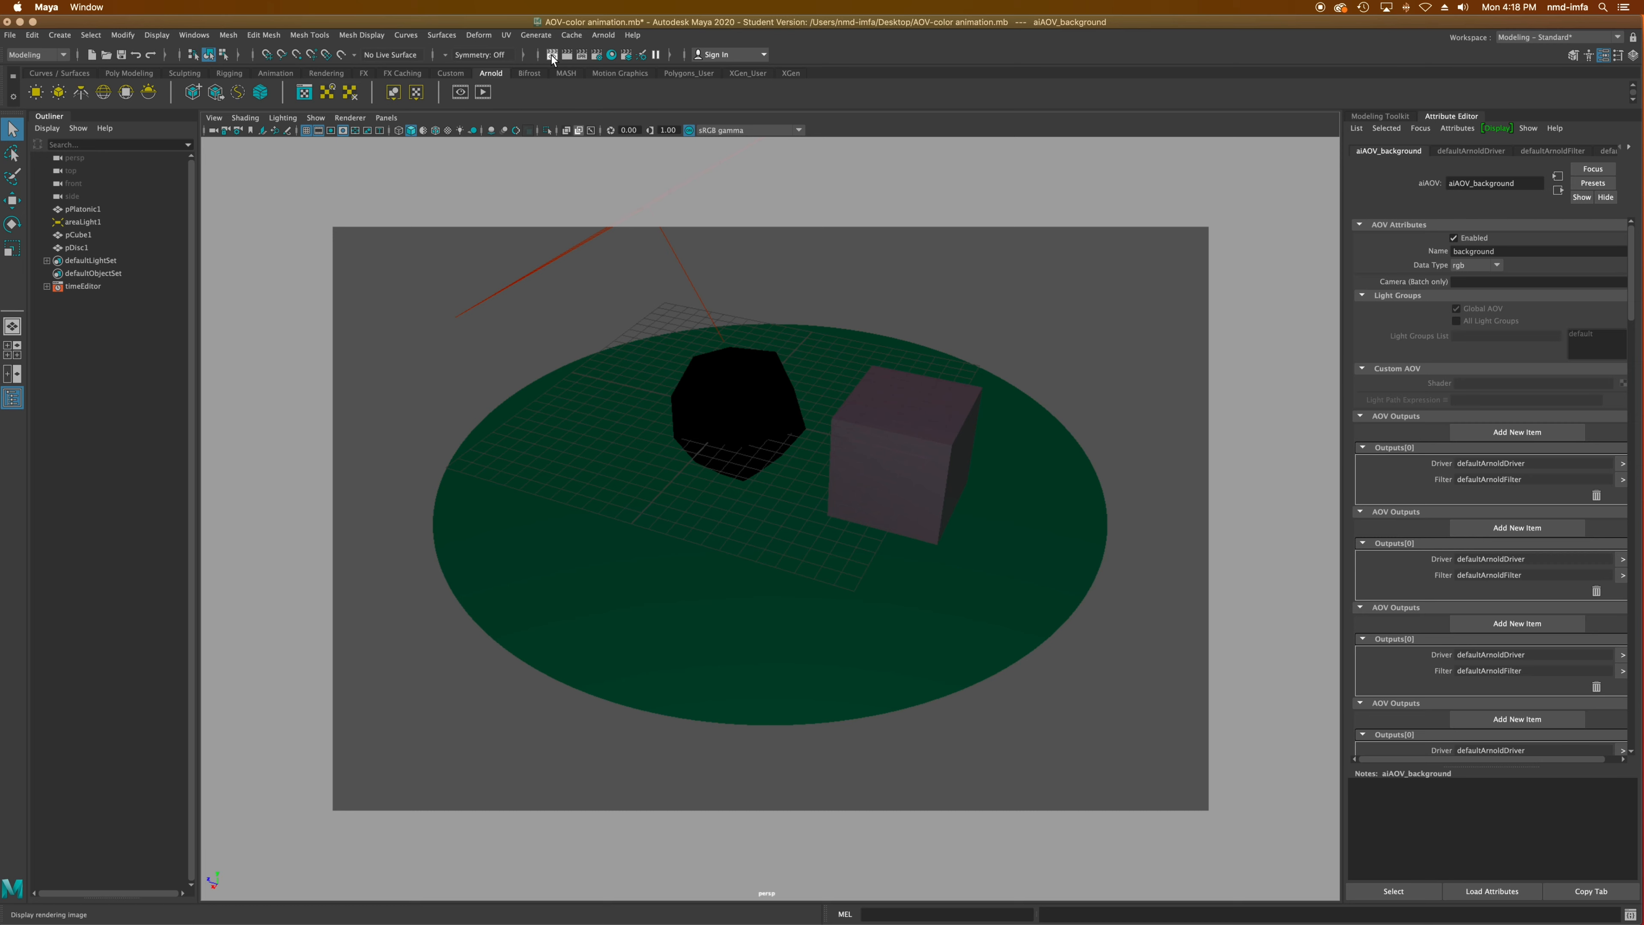
Step: Render the current frame with Arnold in the Render View, close the view and minimize the Maya window
{"action": "left_click", "coordinate": [552, 57]}
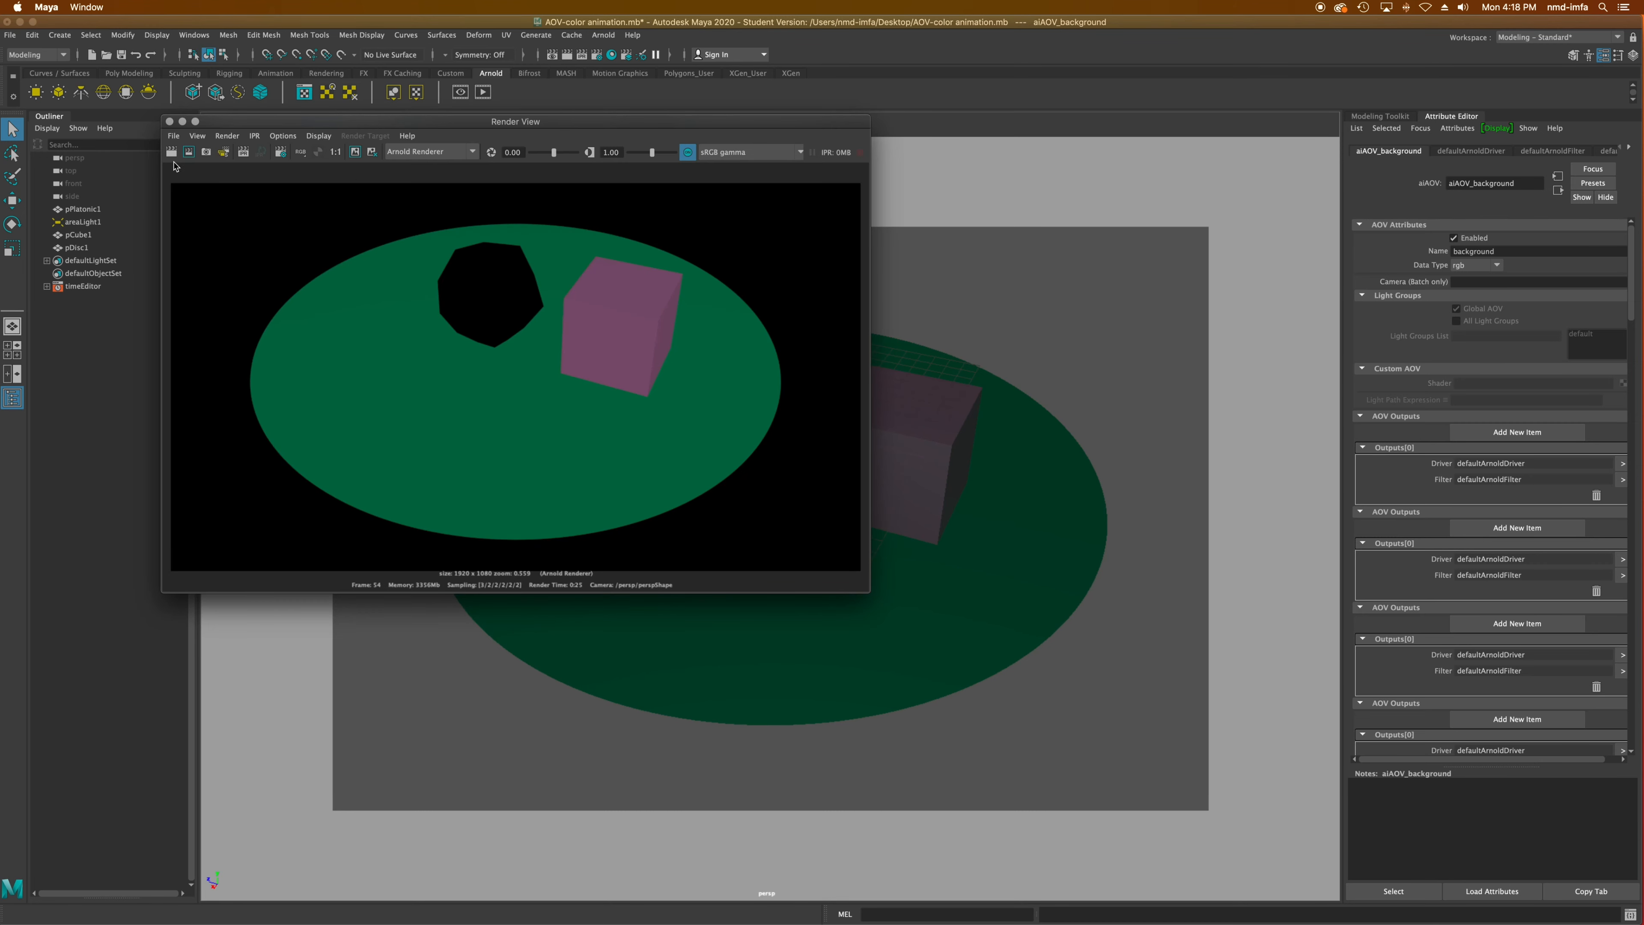
{"action": "left_click", "coordinate": [171, 151]}
{"action": "left_click", "coordinate": [170, 122]}
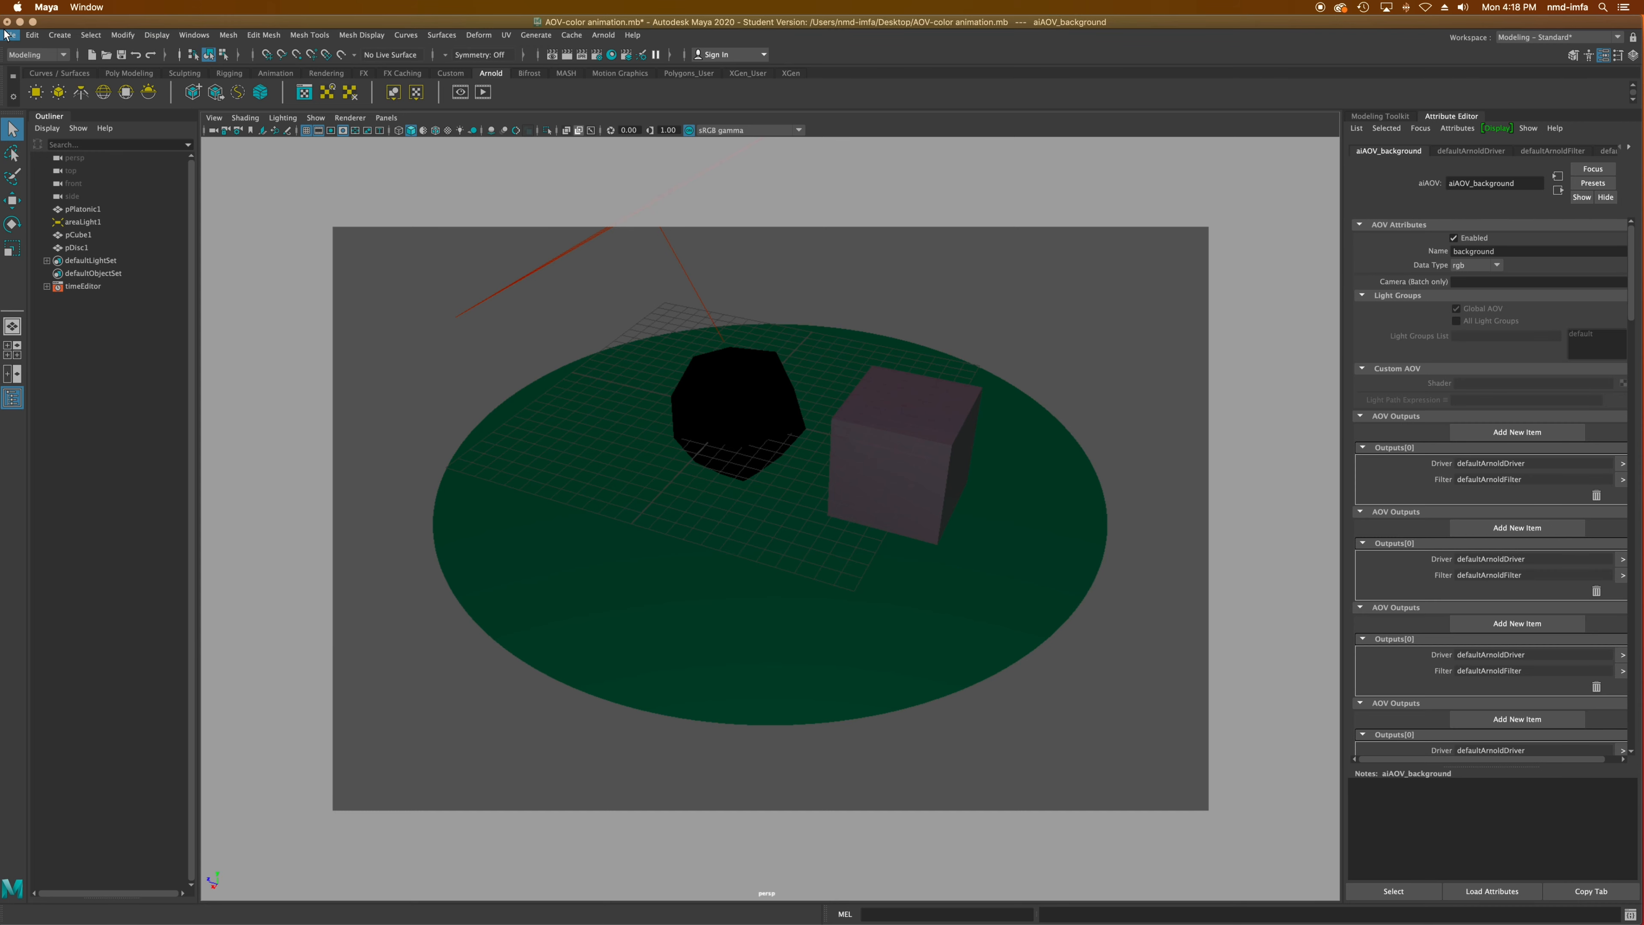
{"action": "left_click", "coordinate": [20, 21]}
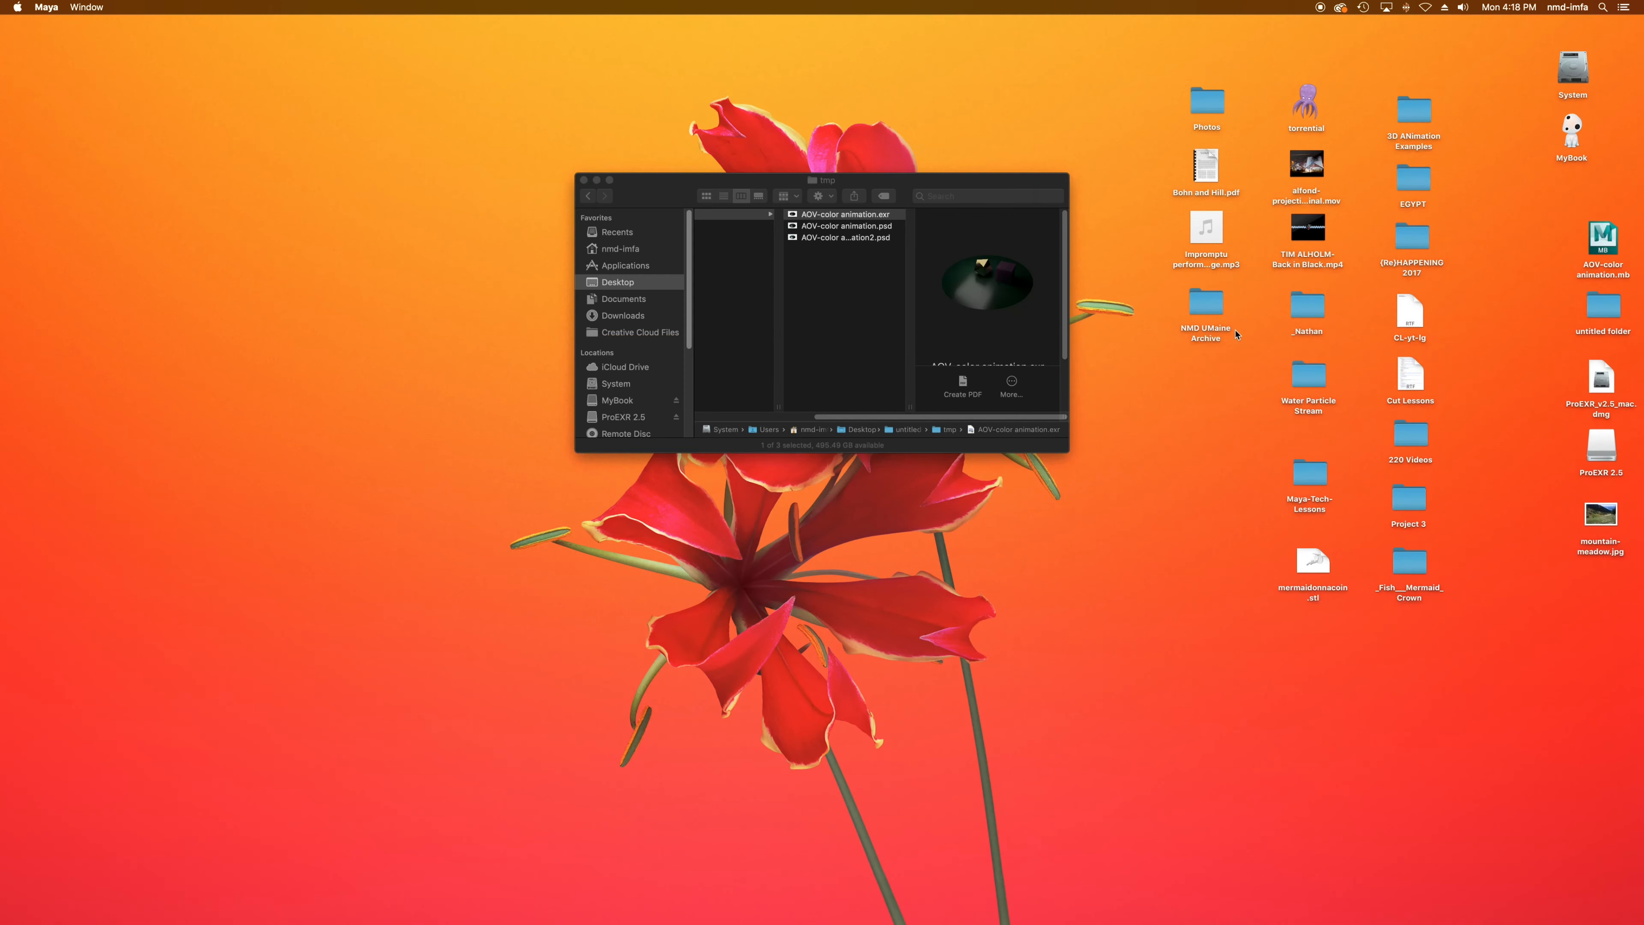
Step: Switch to Finder, enlarge the tmp folder window and examine a large preview and the details of the rendered AOV-color animation.exr
{"action": "left_click", "coordinate": [892, 264]}
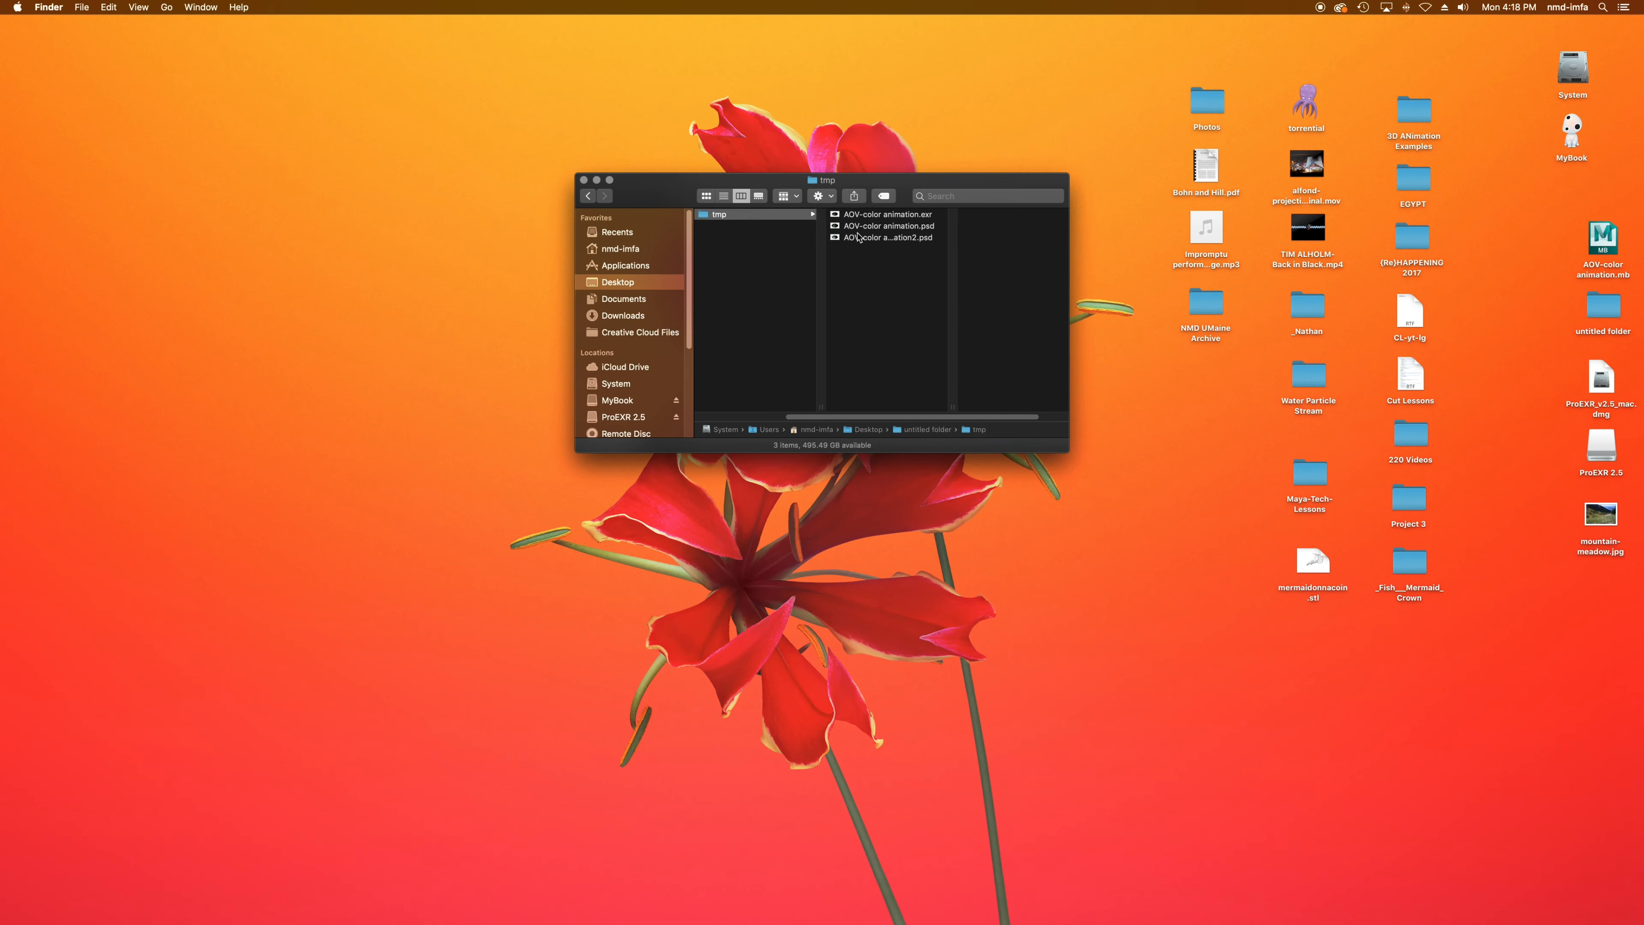
{"action": "left_click", "coordinate": [886, 214]}
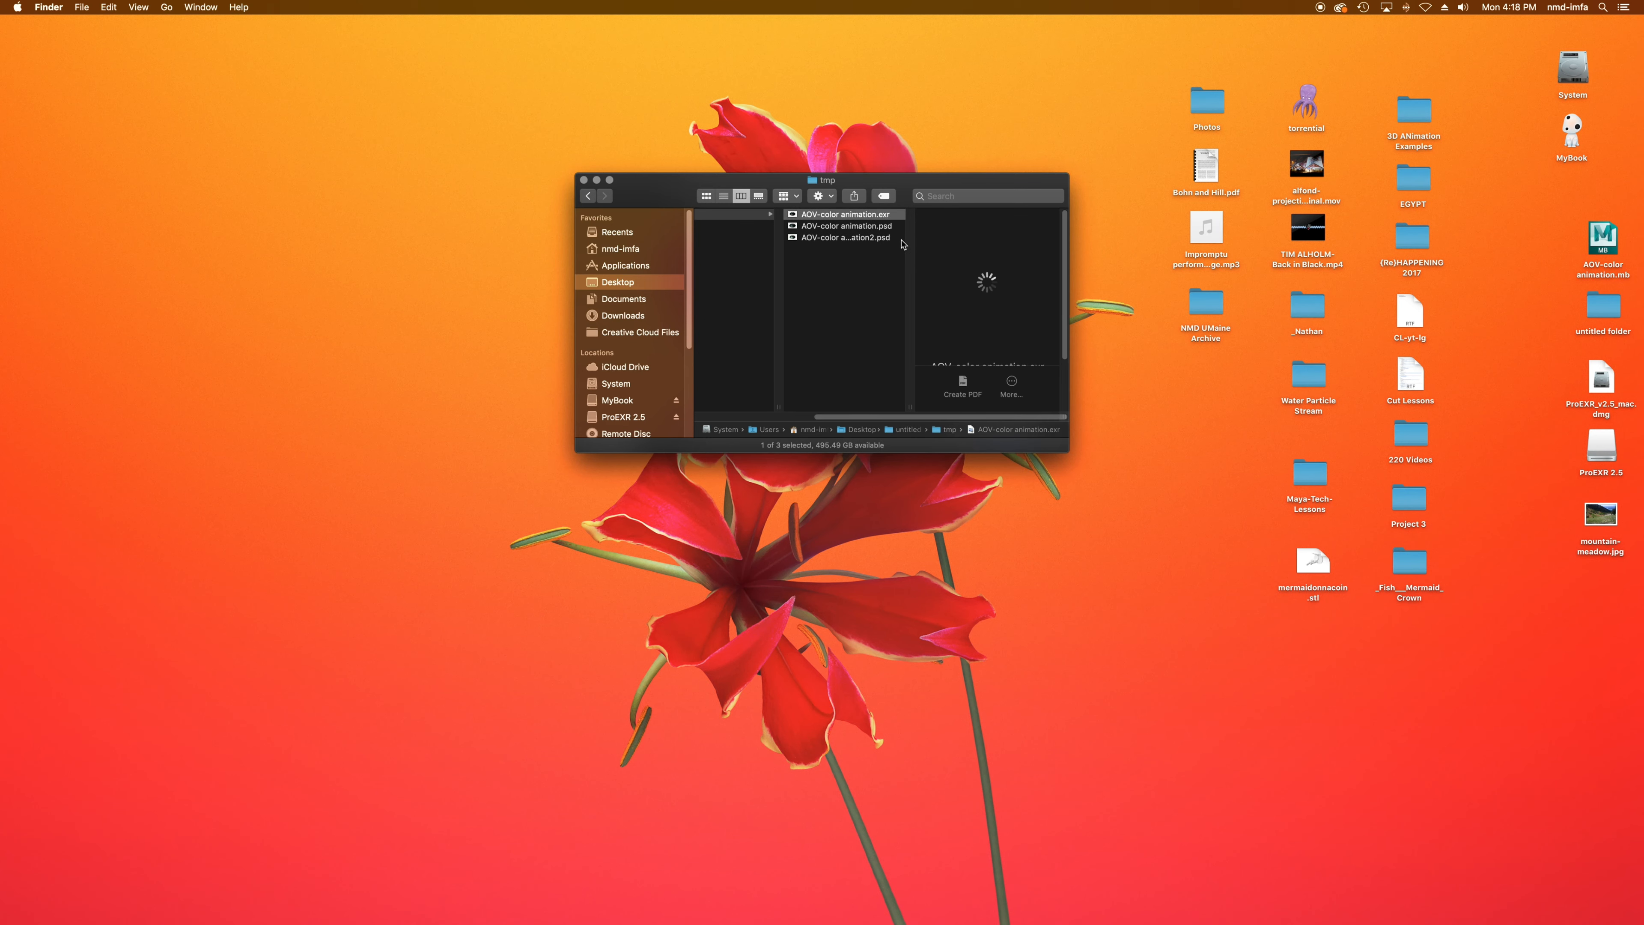
{"action": "left_click_drag", "start_coordinate": [1055, 444], "coordinate": [1241, 665]}
{"action": "key", "text": "space"}
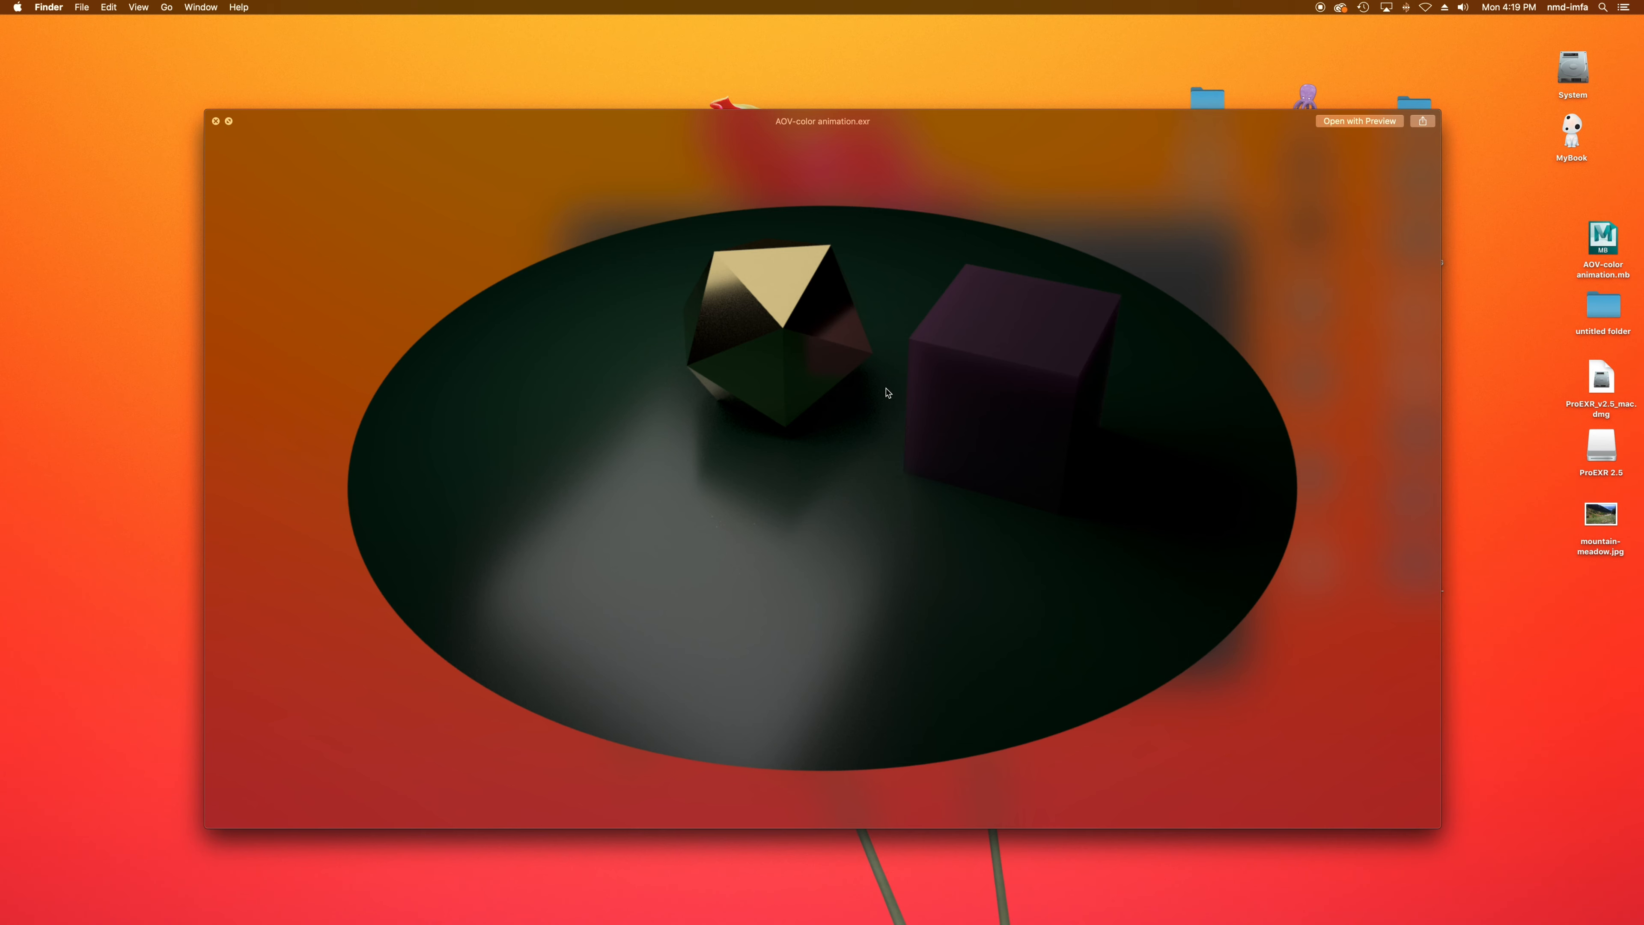
{"action": "key", "text": "space"}
{"action": "left_click", "coordinate": [1002, 262]}
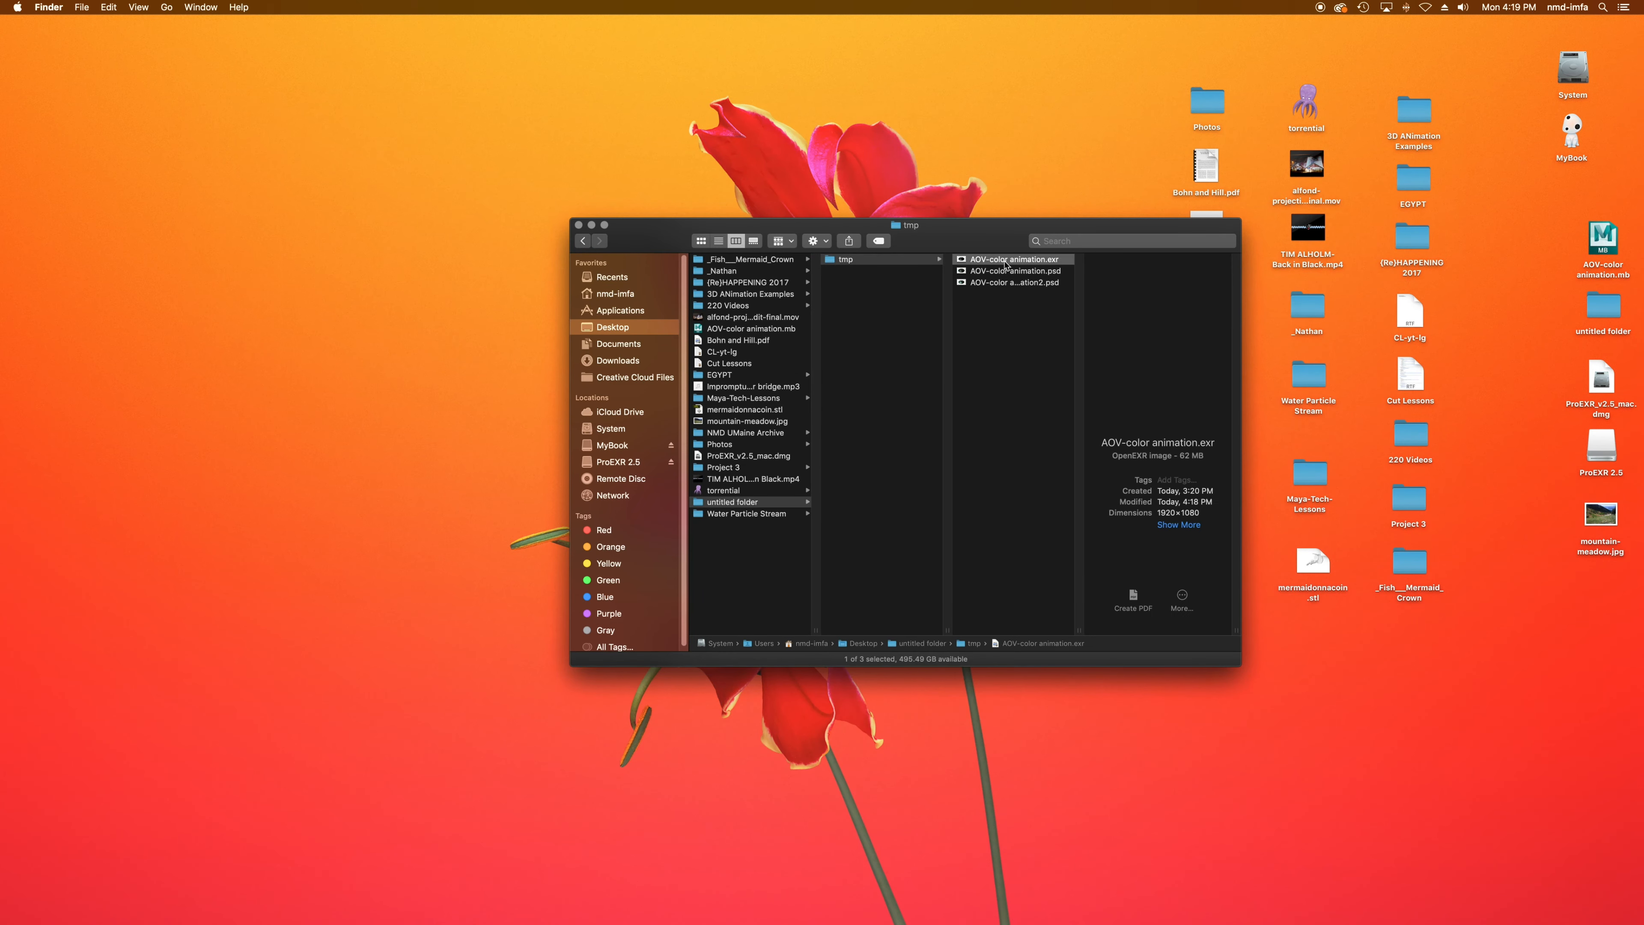
{"action": "left_click", "coordinate": [1030, 372]}
{"action": "left_click", "coordinate": [1033, 261]}
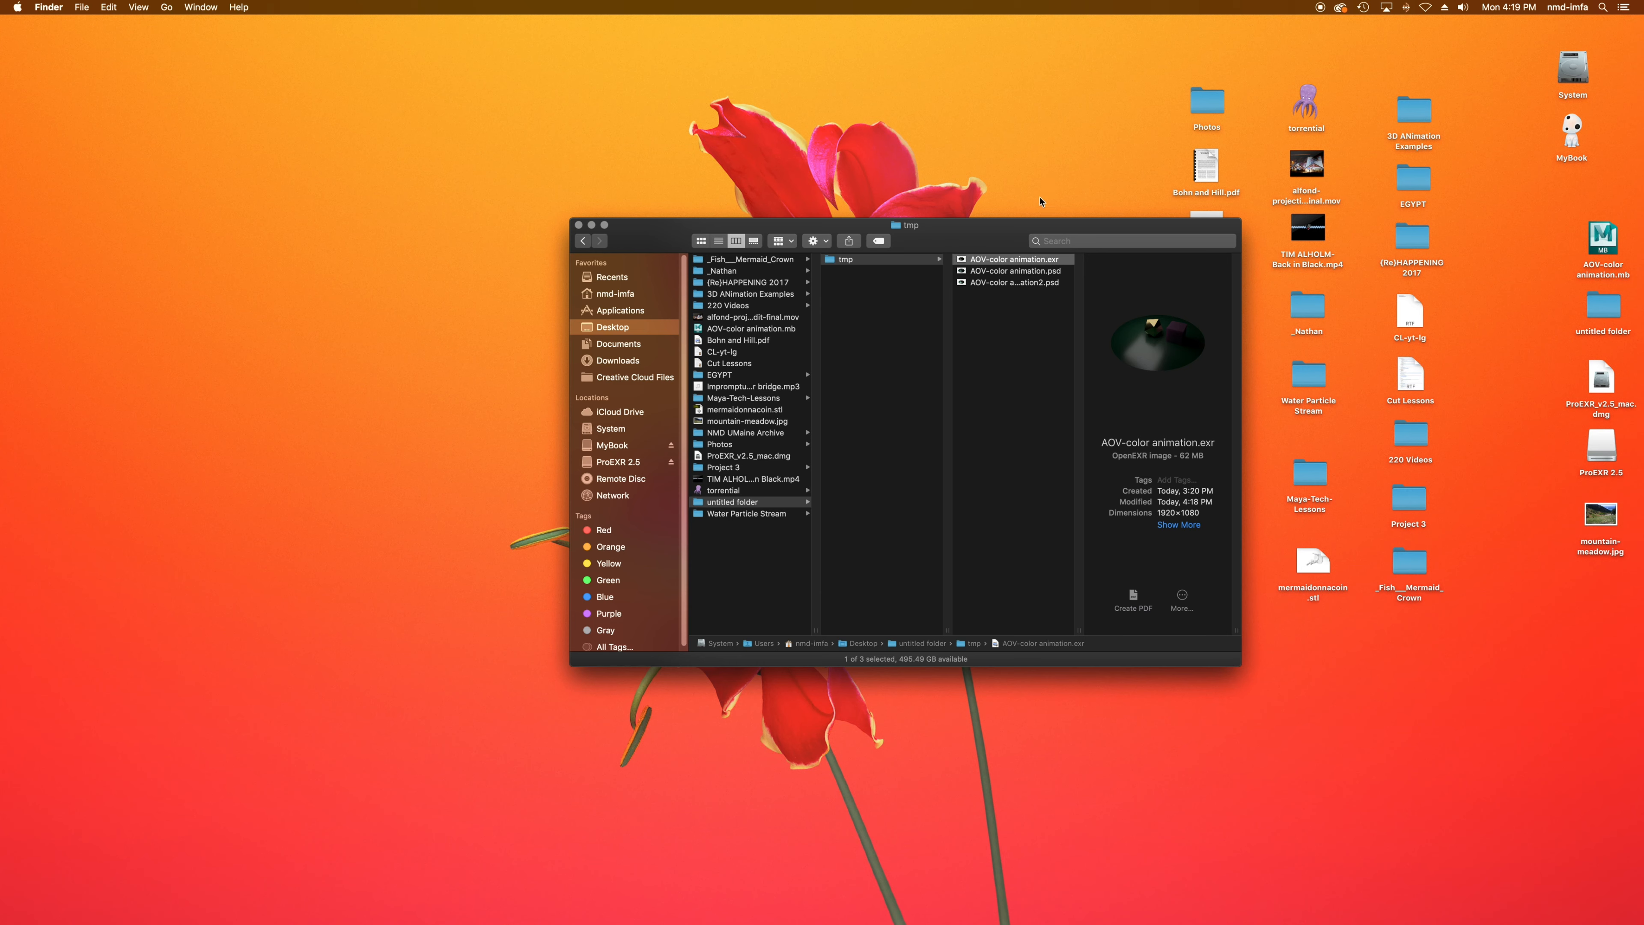
{"action": "left_click_drag", "start_coordinate": [1013, 231], "coordinate": [884, 278]}
{"action": "left_click", "coordinate": [1039, 185]}
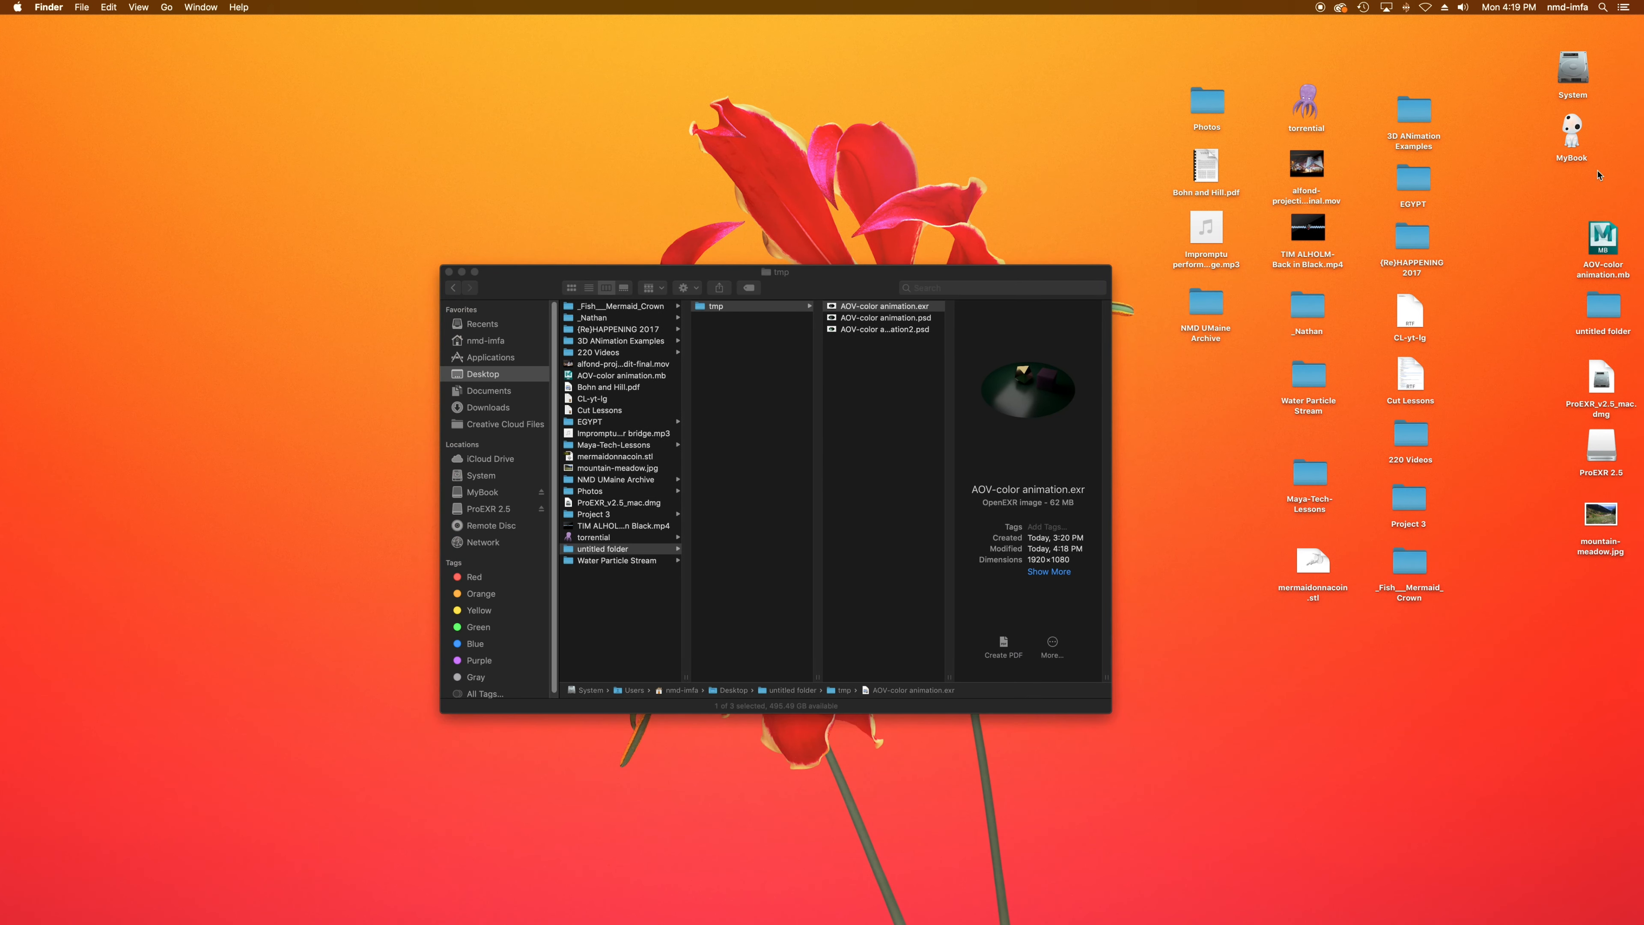
{"action": "mouse_move", "coordinate": [1565, 226]}
{"action": "left_mouse_down"}
{"action": "mouse_move", "coordinate": [1570, 289]}
{"action": "mouse_move", "coordinate": [1583, 269]}
{"action": "mouse_move", "coordinate": [1561, 250]}
{"action": "left_mouse_up"}
{"action": "key", "text": "super+Tab"}
{"action": "left_click_drag", "start_coordinate": [1642, 97], "coordinate": [429, 92]}
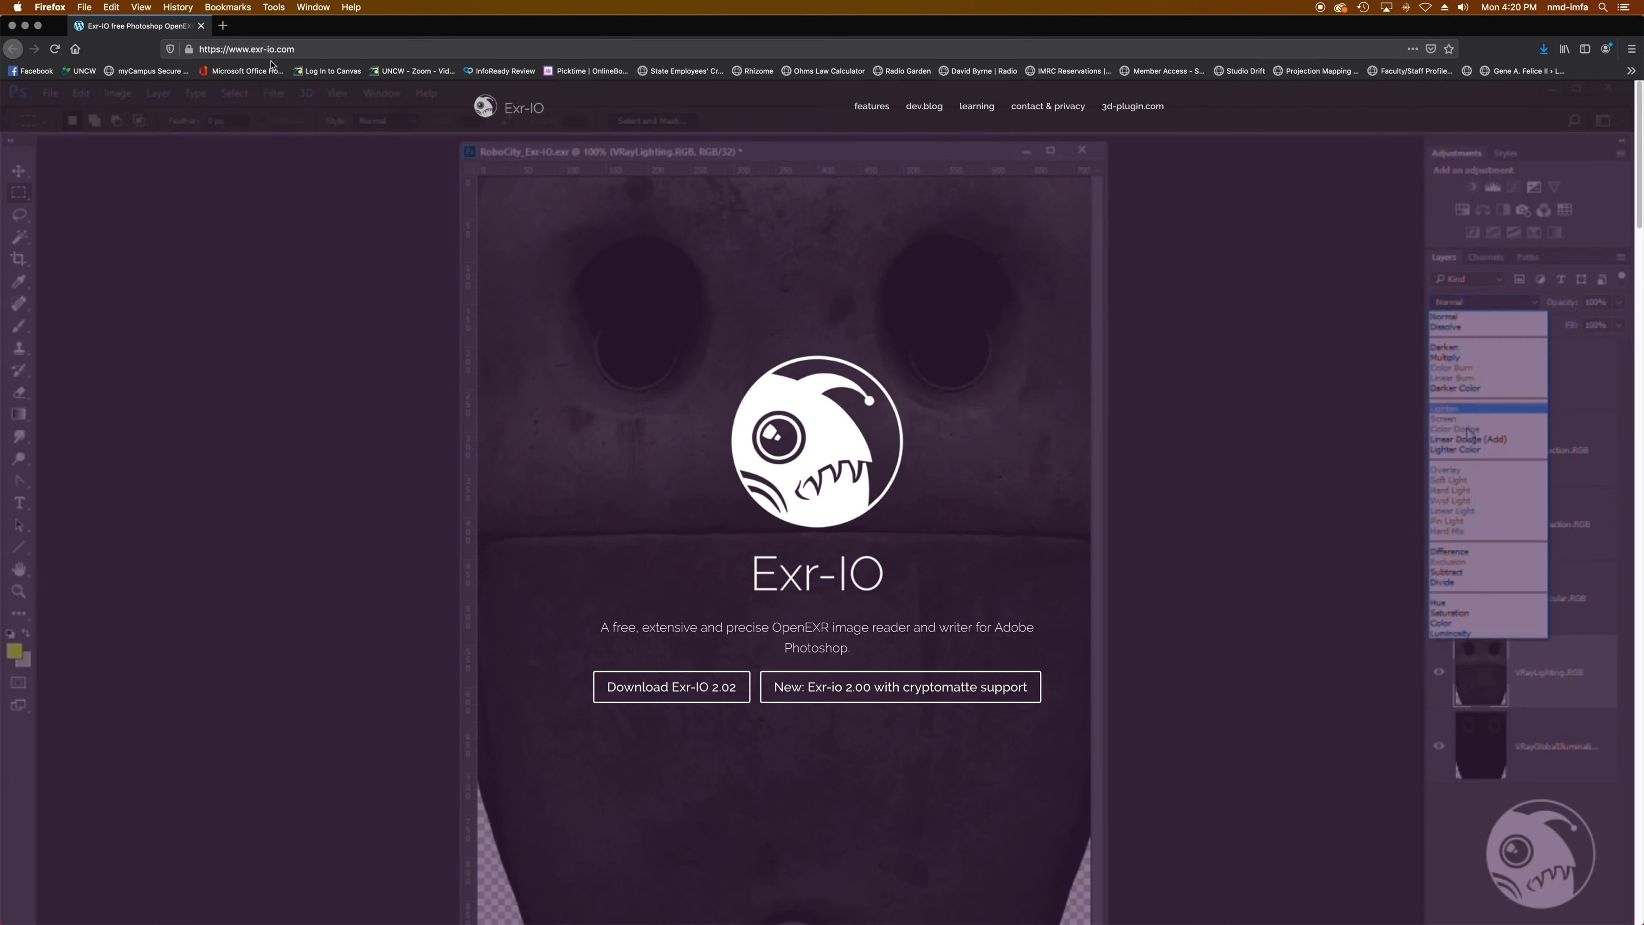
{"action": "left_click", "coordinate": [271, 49]}
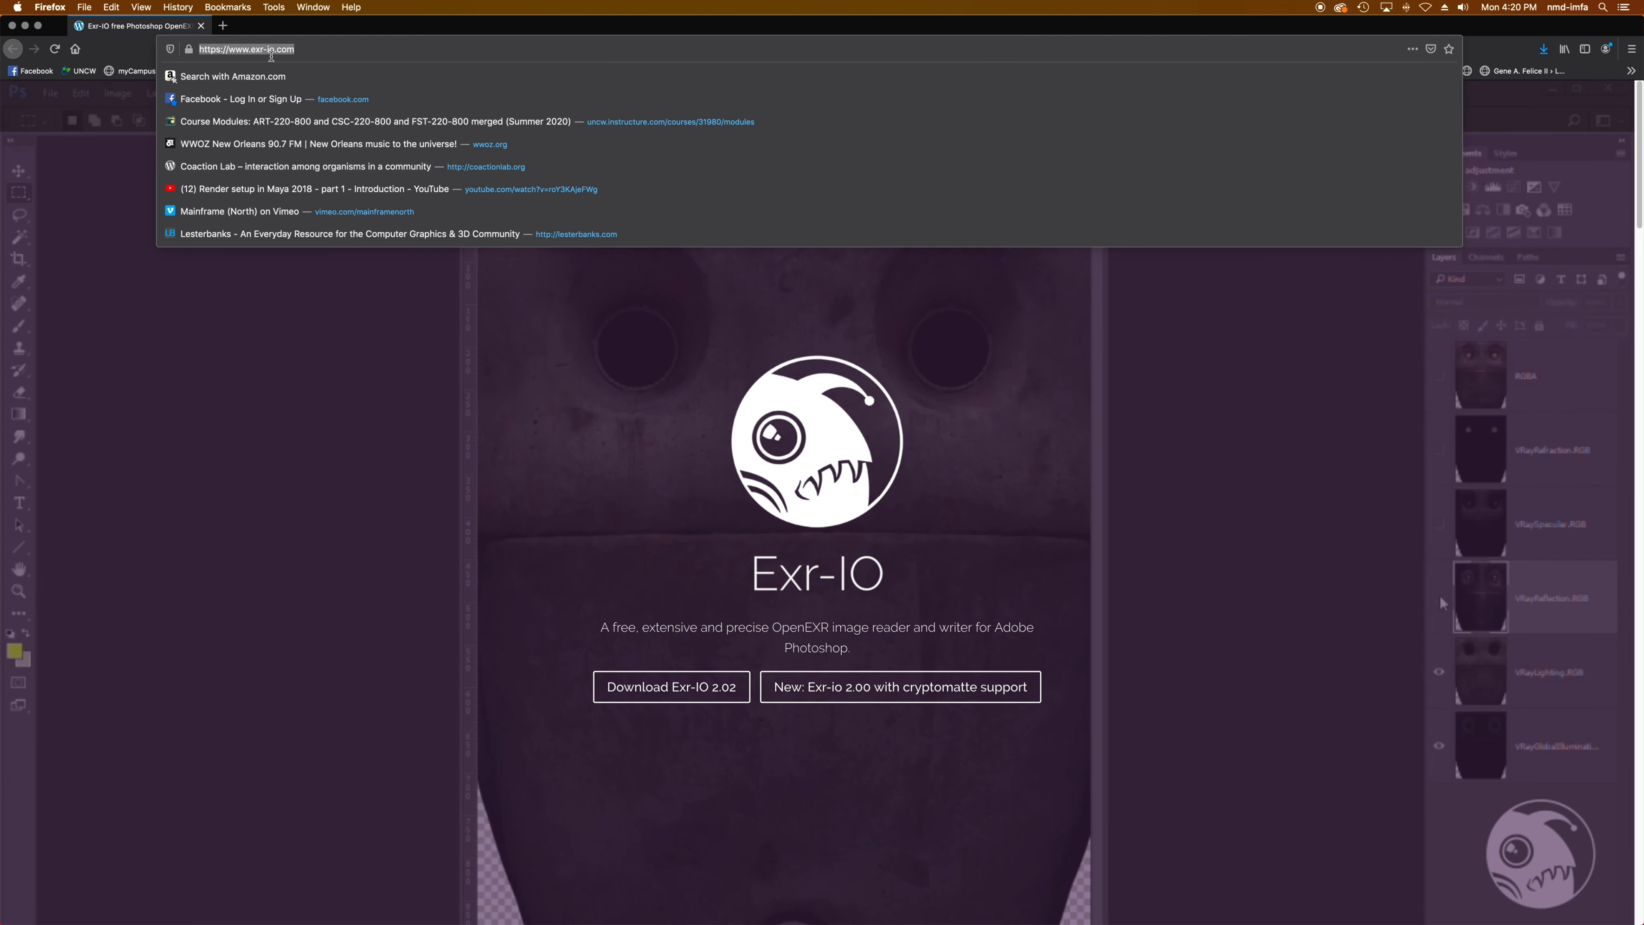
{"action": "triple_click", "coordinate": [271, 57]}
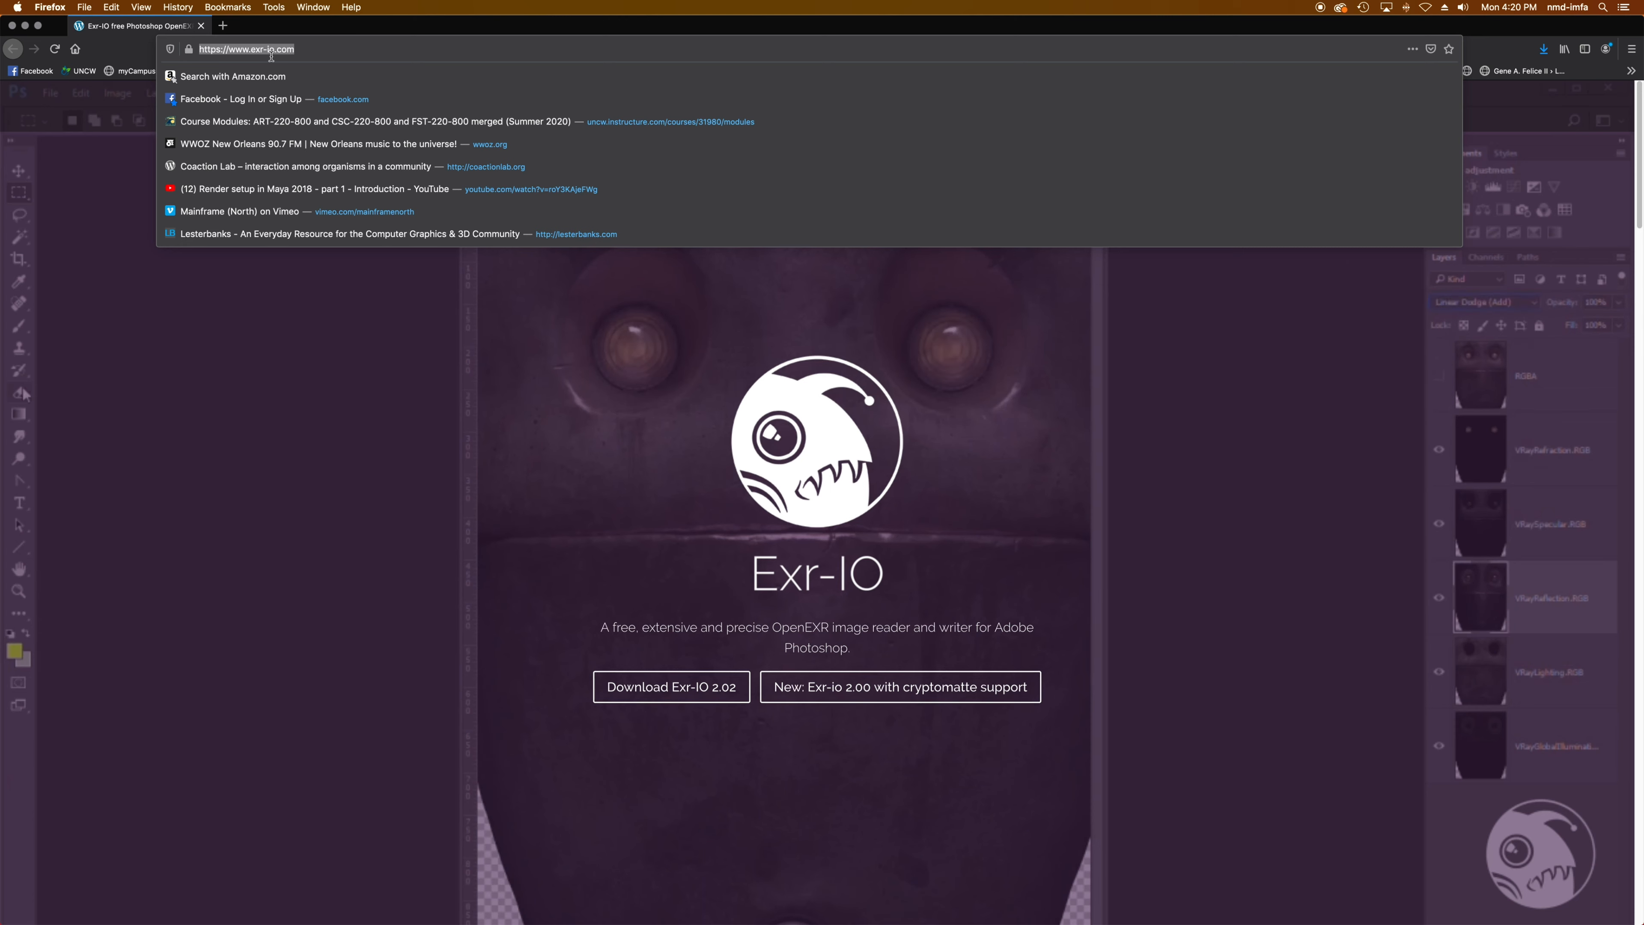
{"action": "left_click_drag", "start_coordinate": [396, 26], "coordinate": [381, 15]}
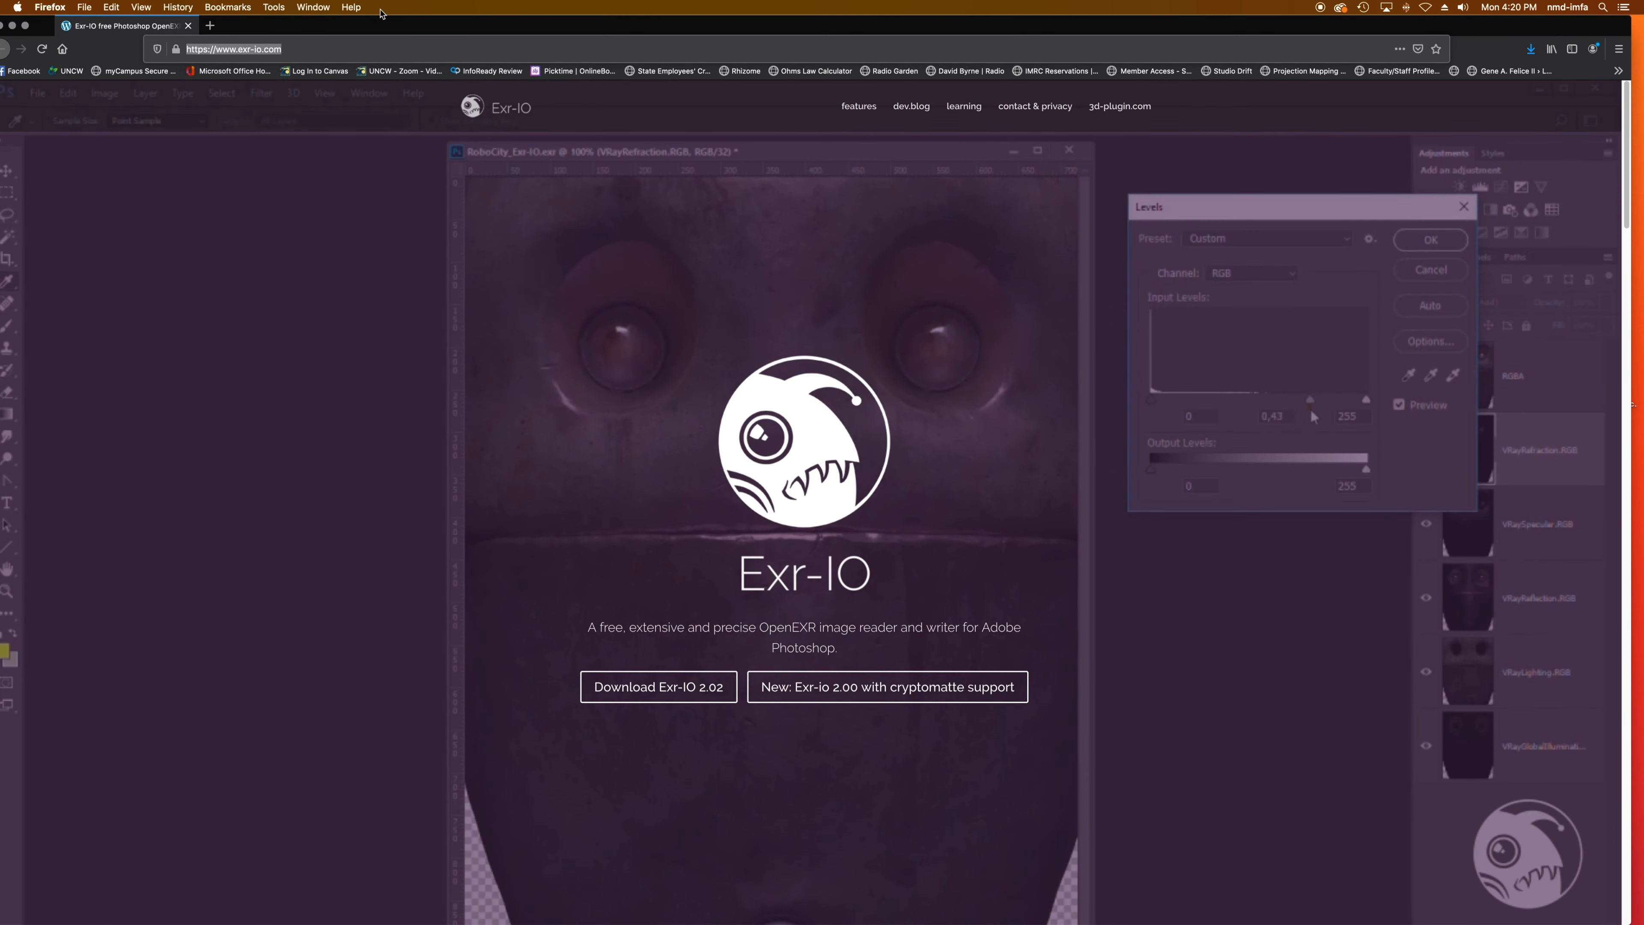
{"action": "key", "text": "super+w"}
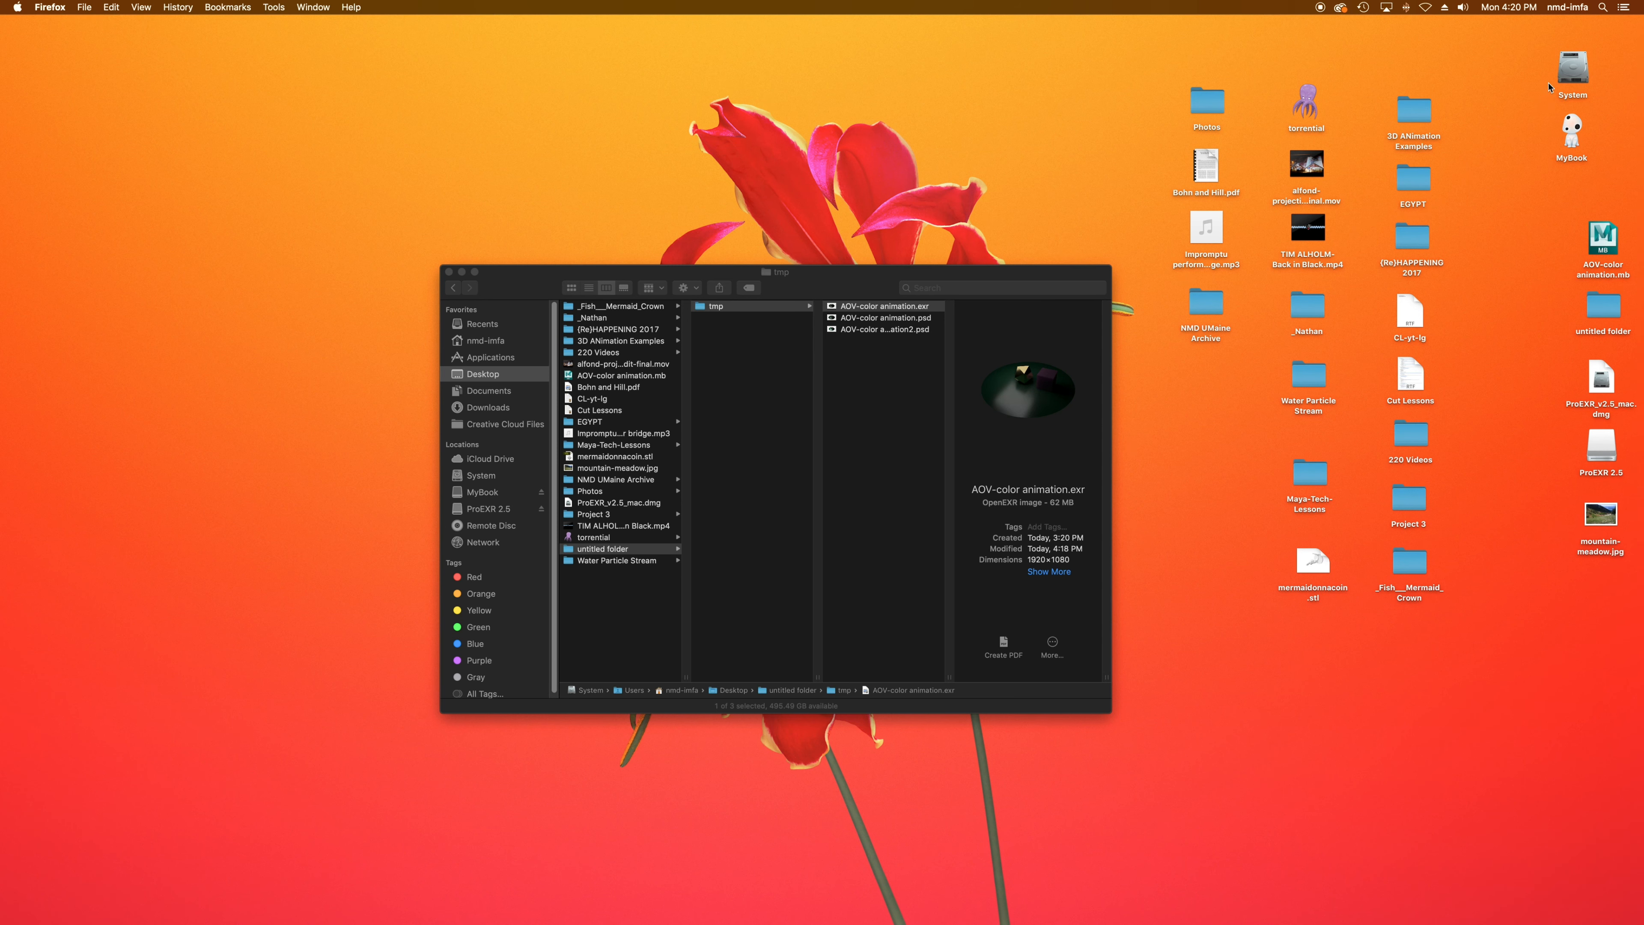
Step: Open the System drive and the ProEXR 2.5 disk in Finder, skim through ProEXR Manual.pdf and close it
{"action": "double_click", "coordinate": [1571, 71]}
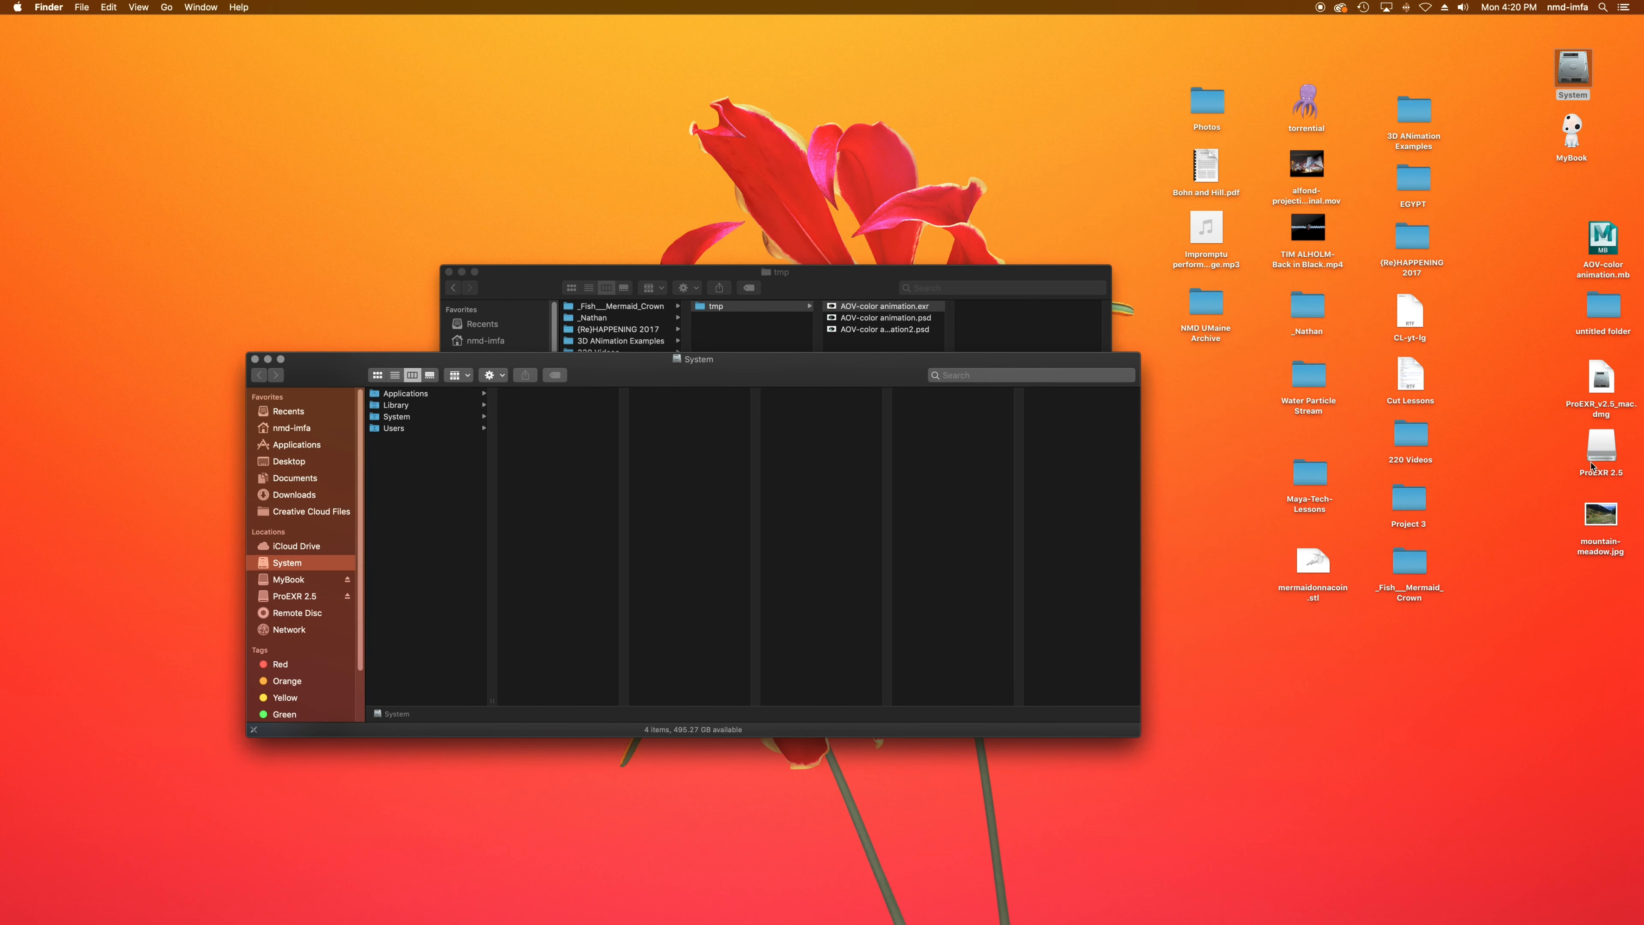
{"action": "double_click", "coordinate": [1601, 447]}
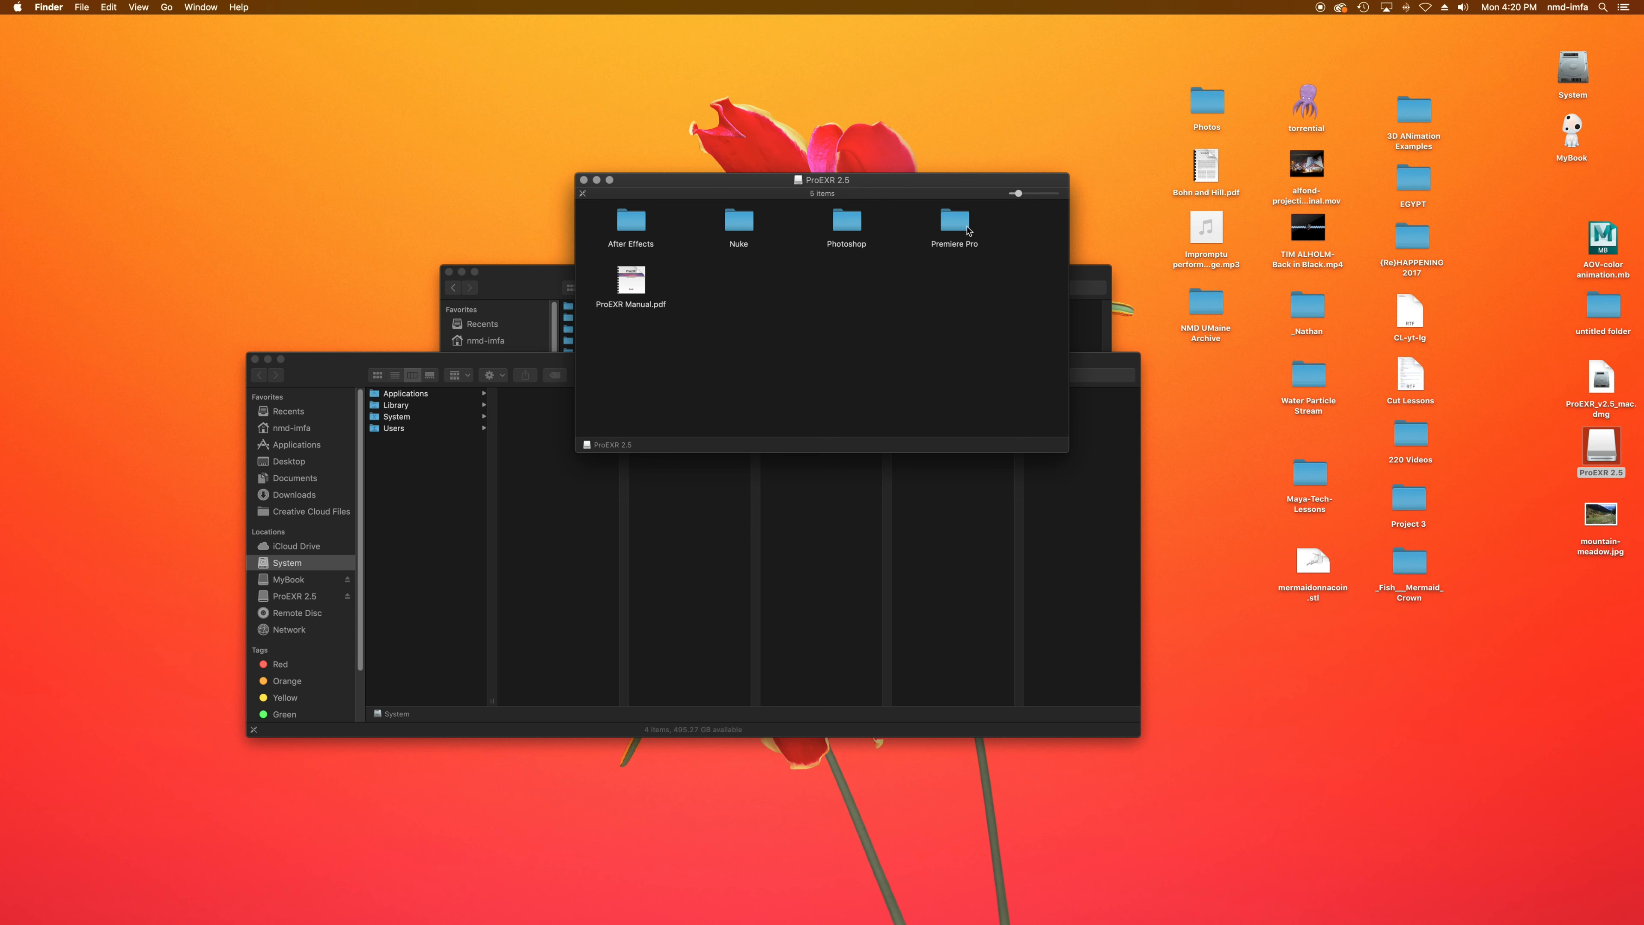
{"action": "double_click", "coordinate": [632, 283]}
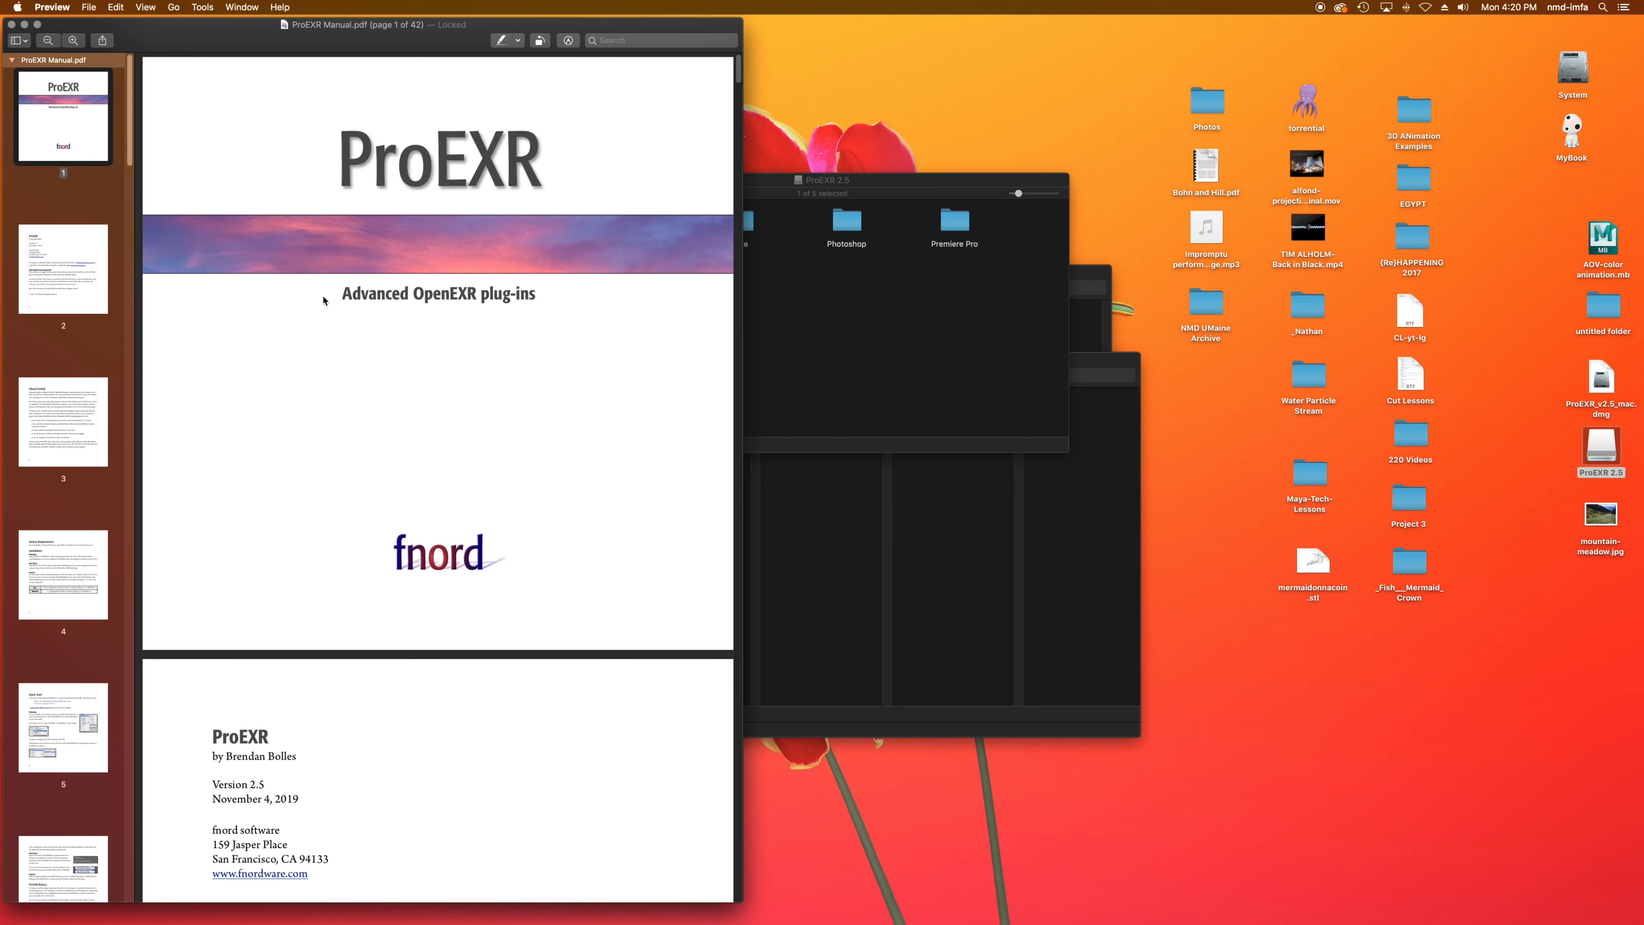
{"action": "left_click", "coordinate": [106, 408]}
{"action": "scroll", "coordinate": [109, 777], "scroll_direction": "down", "scroll_amount": 15}
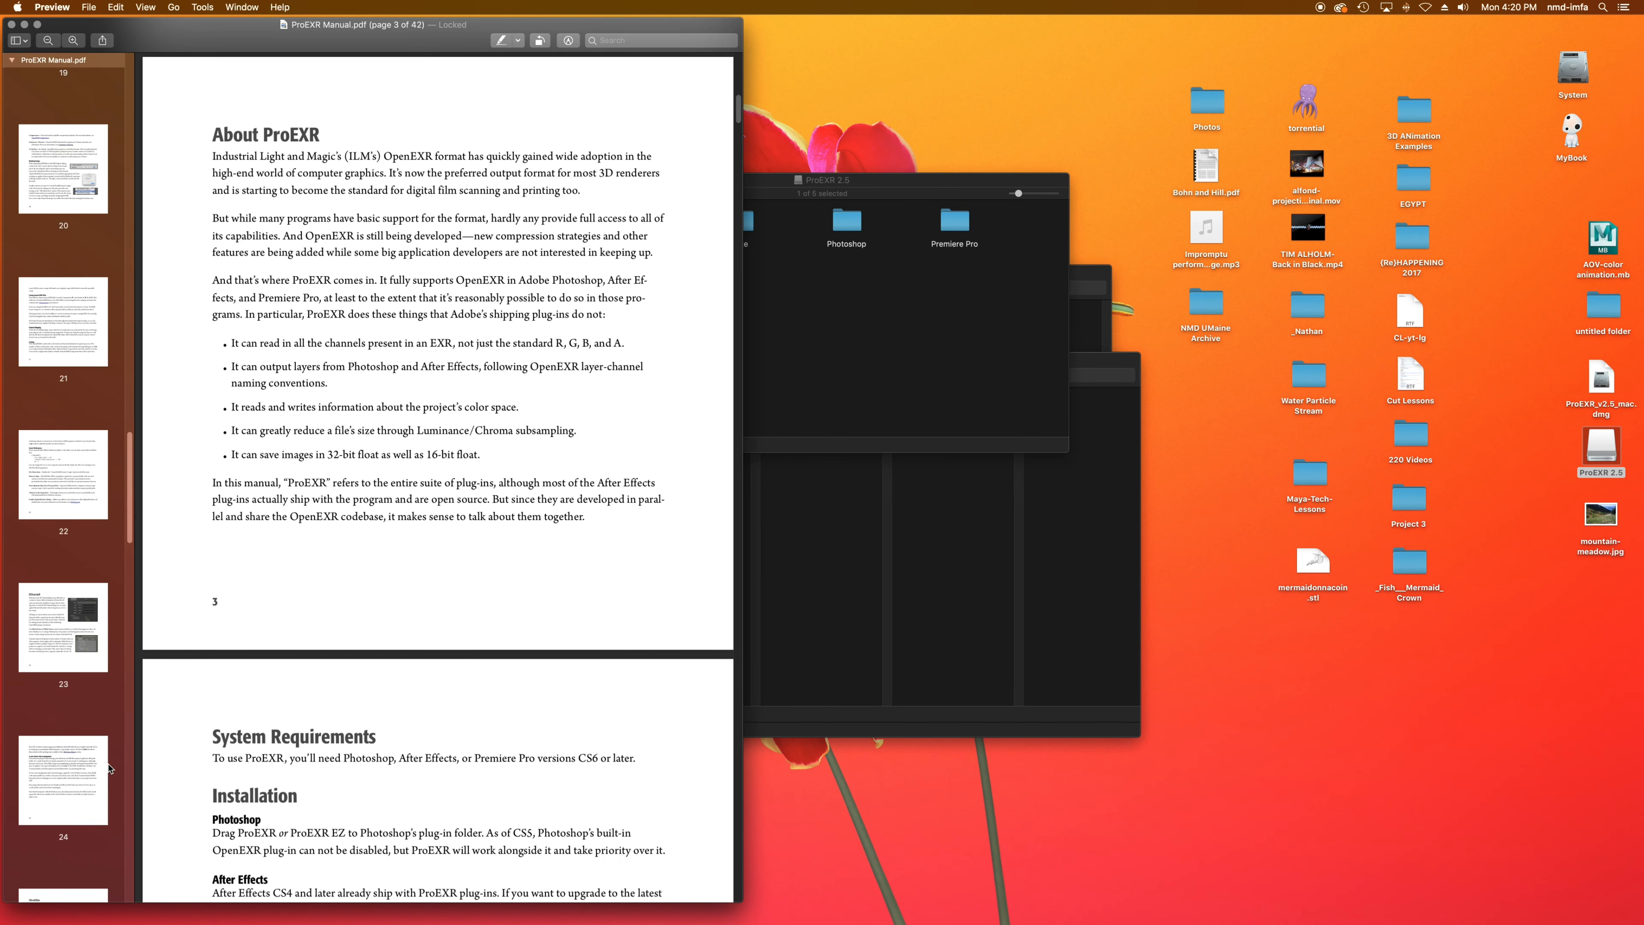
{"action": "scroll", "coordinate": [109, 769], "scroll_direction": "down", "scroll_amount": 15}
{"action": "left_click", "coordinate": [63, 834]}
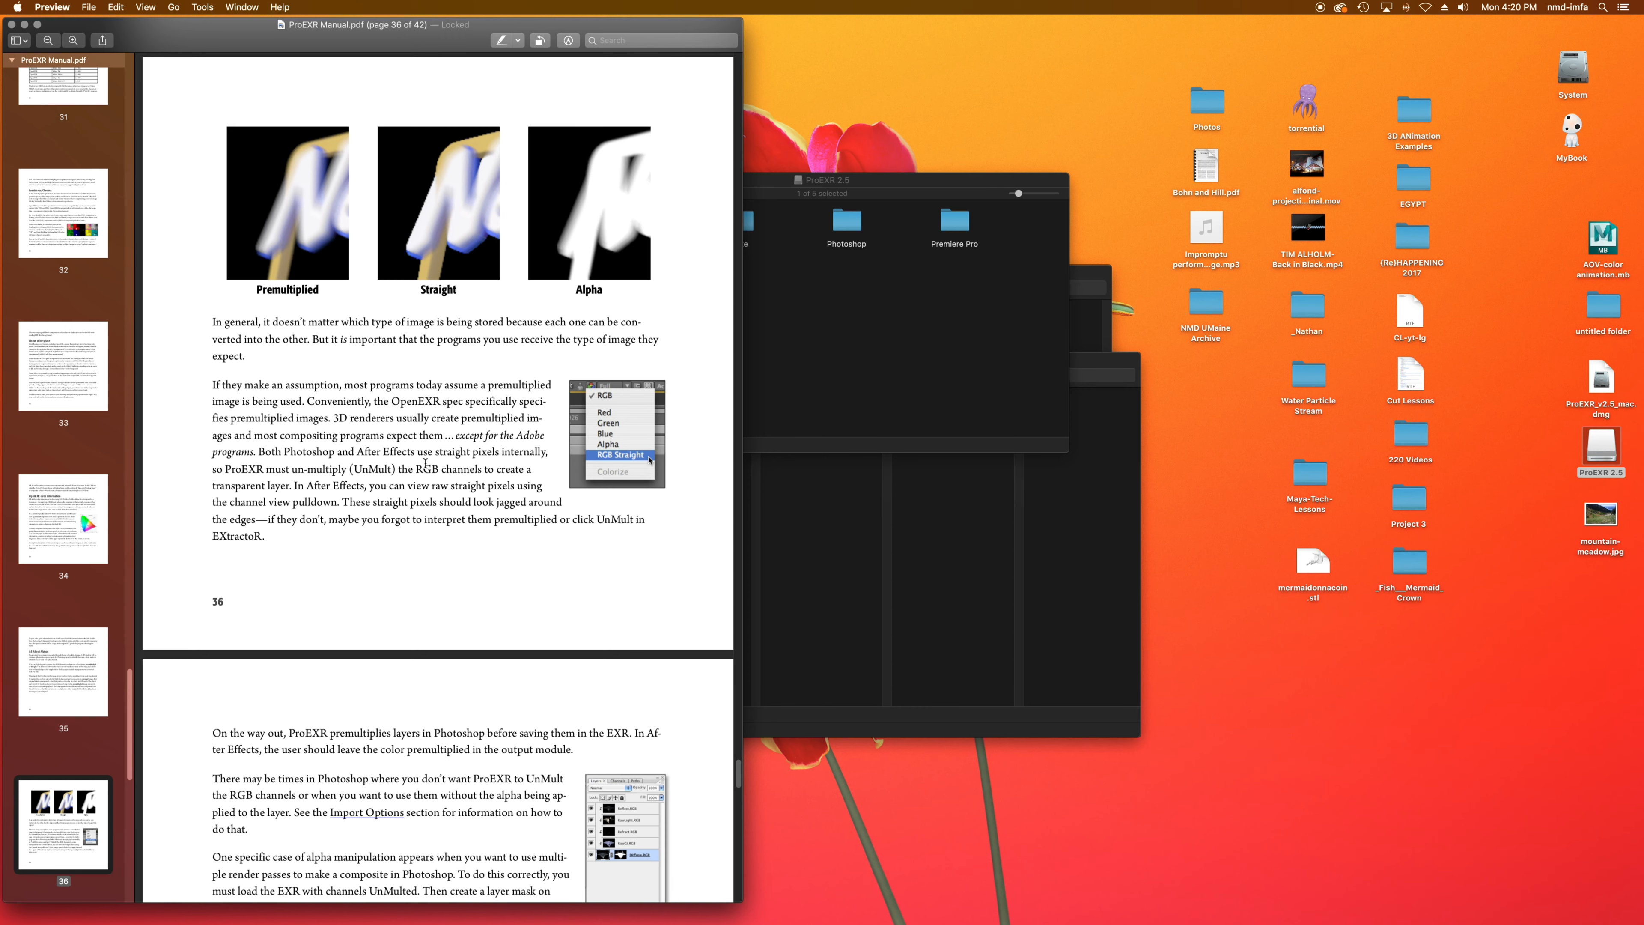
{"action": "key", "text": "super+w"}
Step: Open the Photoshop folder on the ProEXR 2.5 disk and select ProEXR.plugin
{"action": "left_click", "coordinate": [750, 289]}
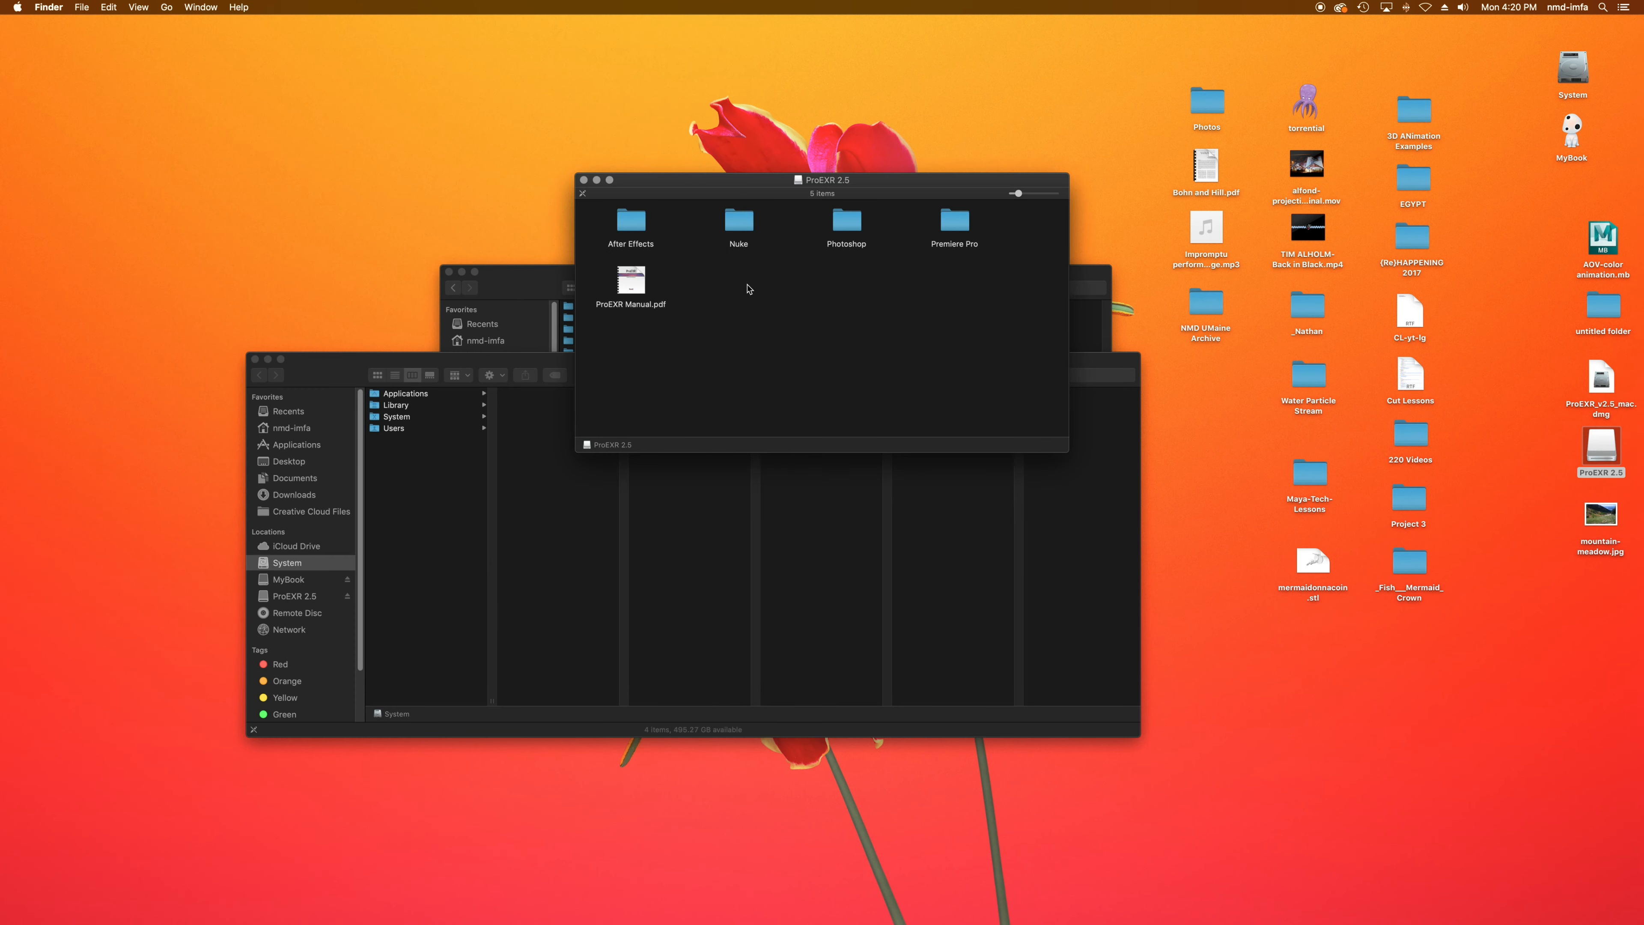
{"action": "double_click", "coordinate": [841, 224]}
{"action": "left_click", "coordinate": [775, 220]}
{"action": "left_click", "coordinate": [766, 244]}
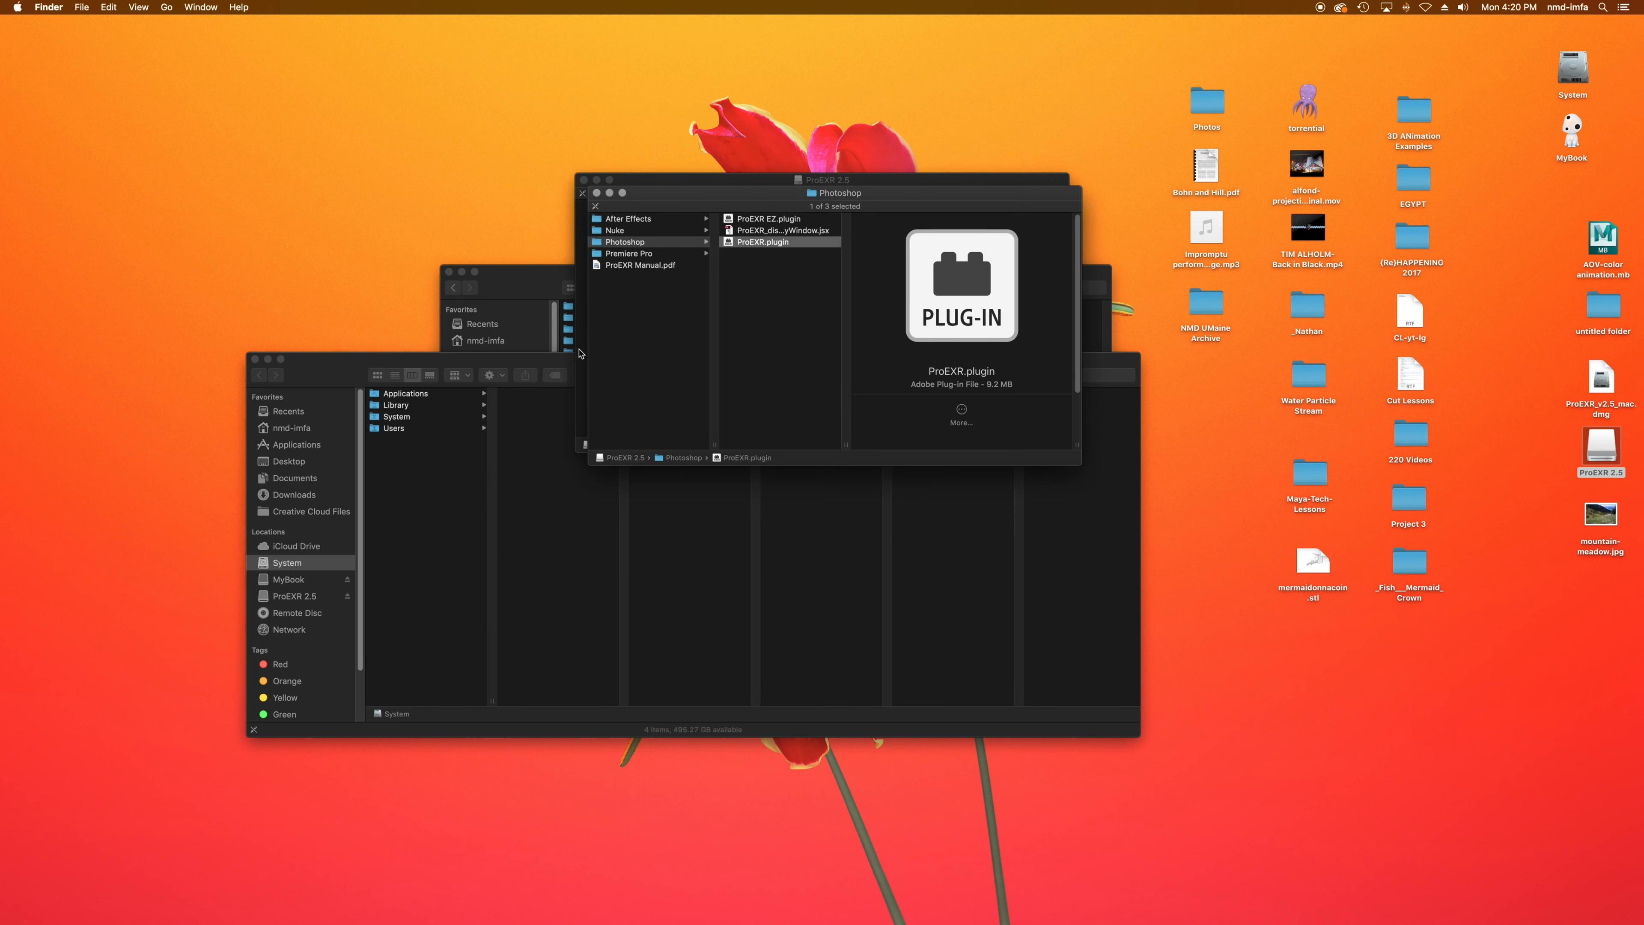
Step: Open the Plug-ins folder of Adobe Photoshop 2020 within the System drive's Applications folder
{"action": "left_click_drag", "start_coordinate": [491, 361], "coordinate": [463, 463]}
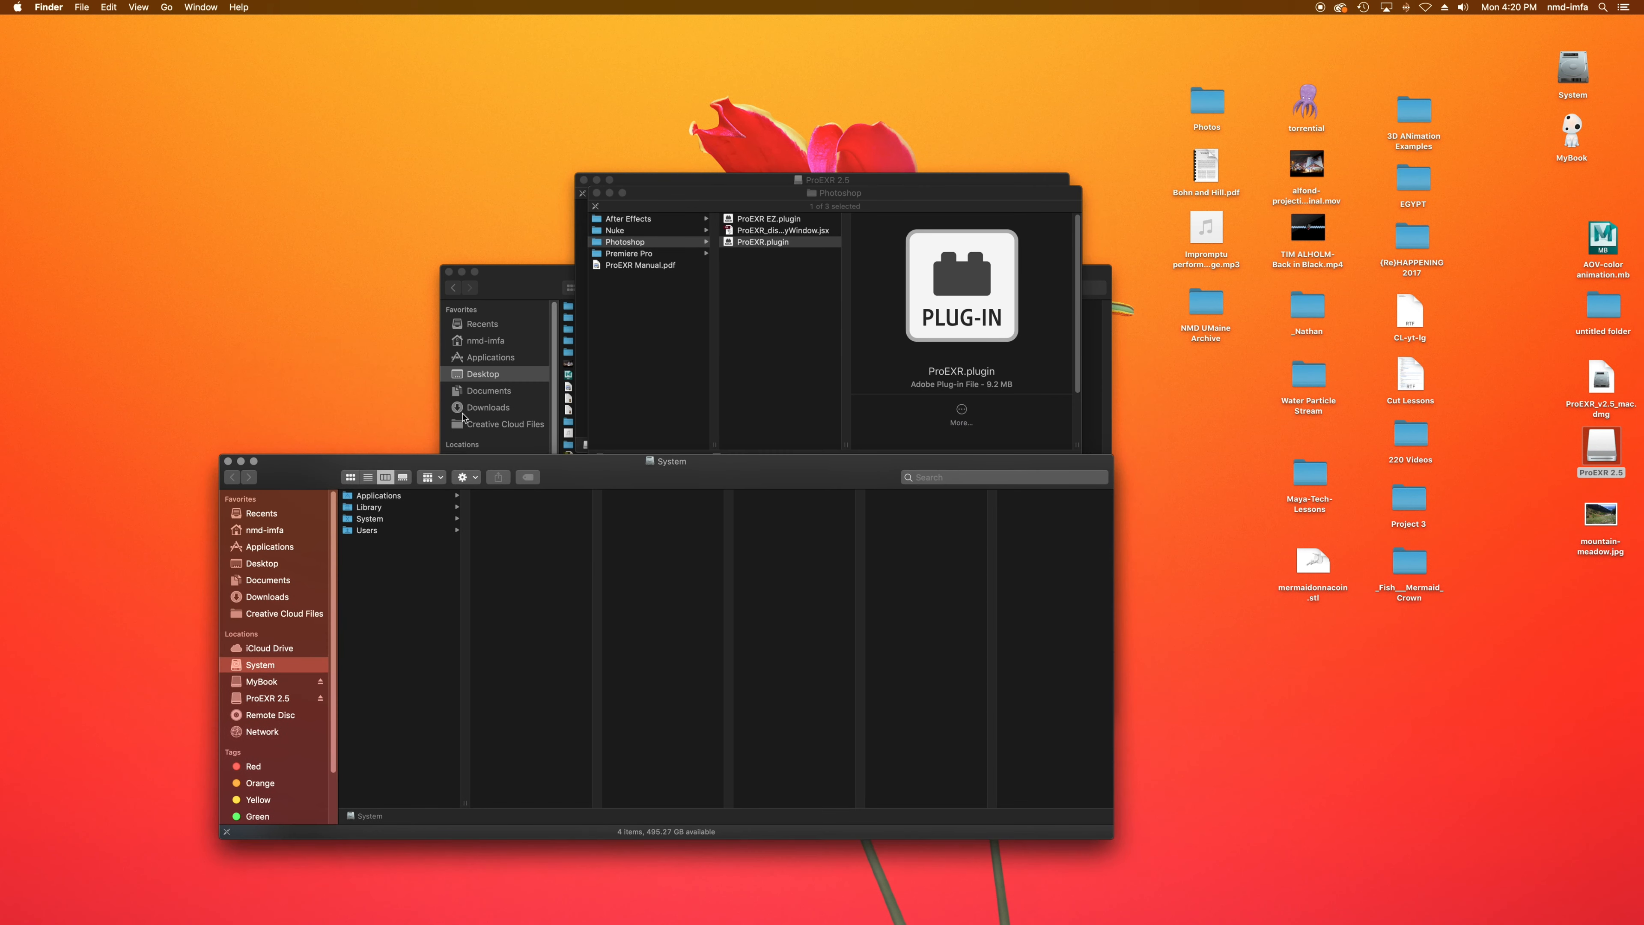
{"action": "left_click", "coordinate": [387, 495]}
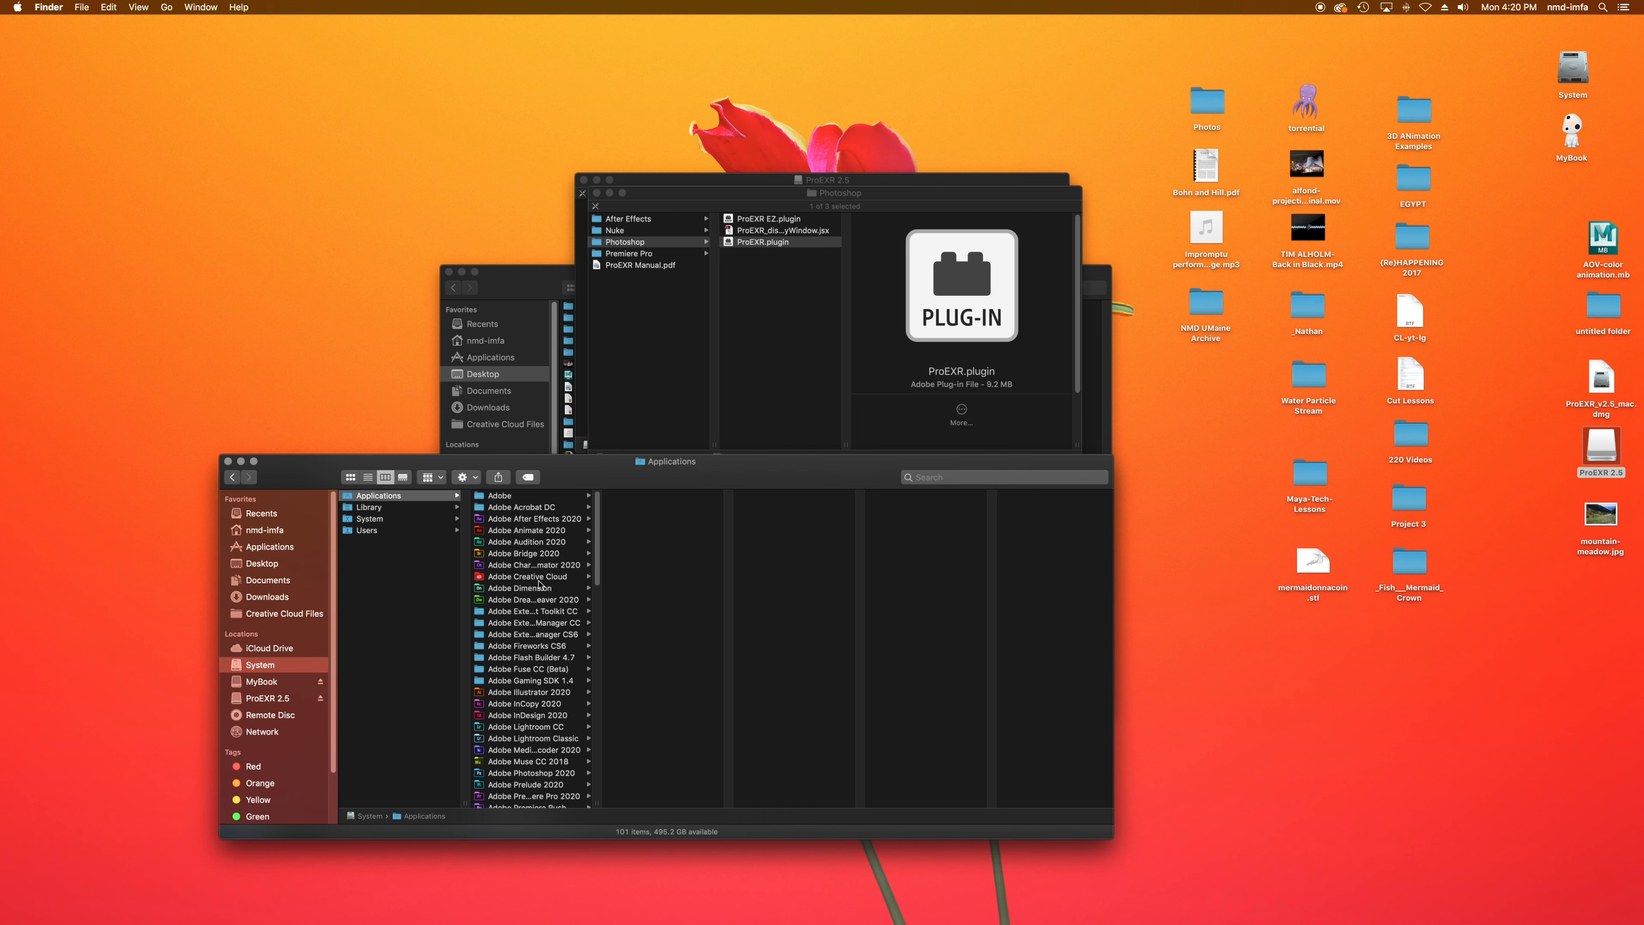
{"action": "left_click", "coordinate": [545, 775]}
{"action": "left_click", "coordinate": [668, 531]}
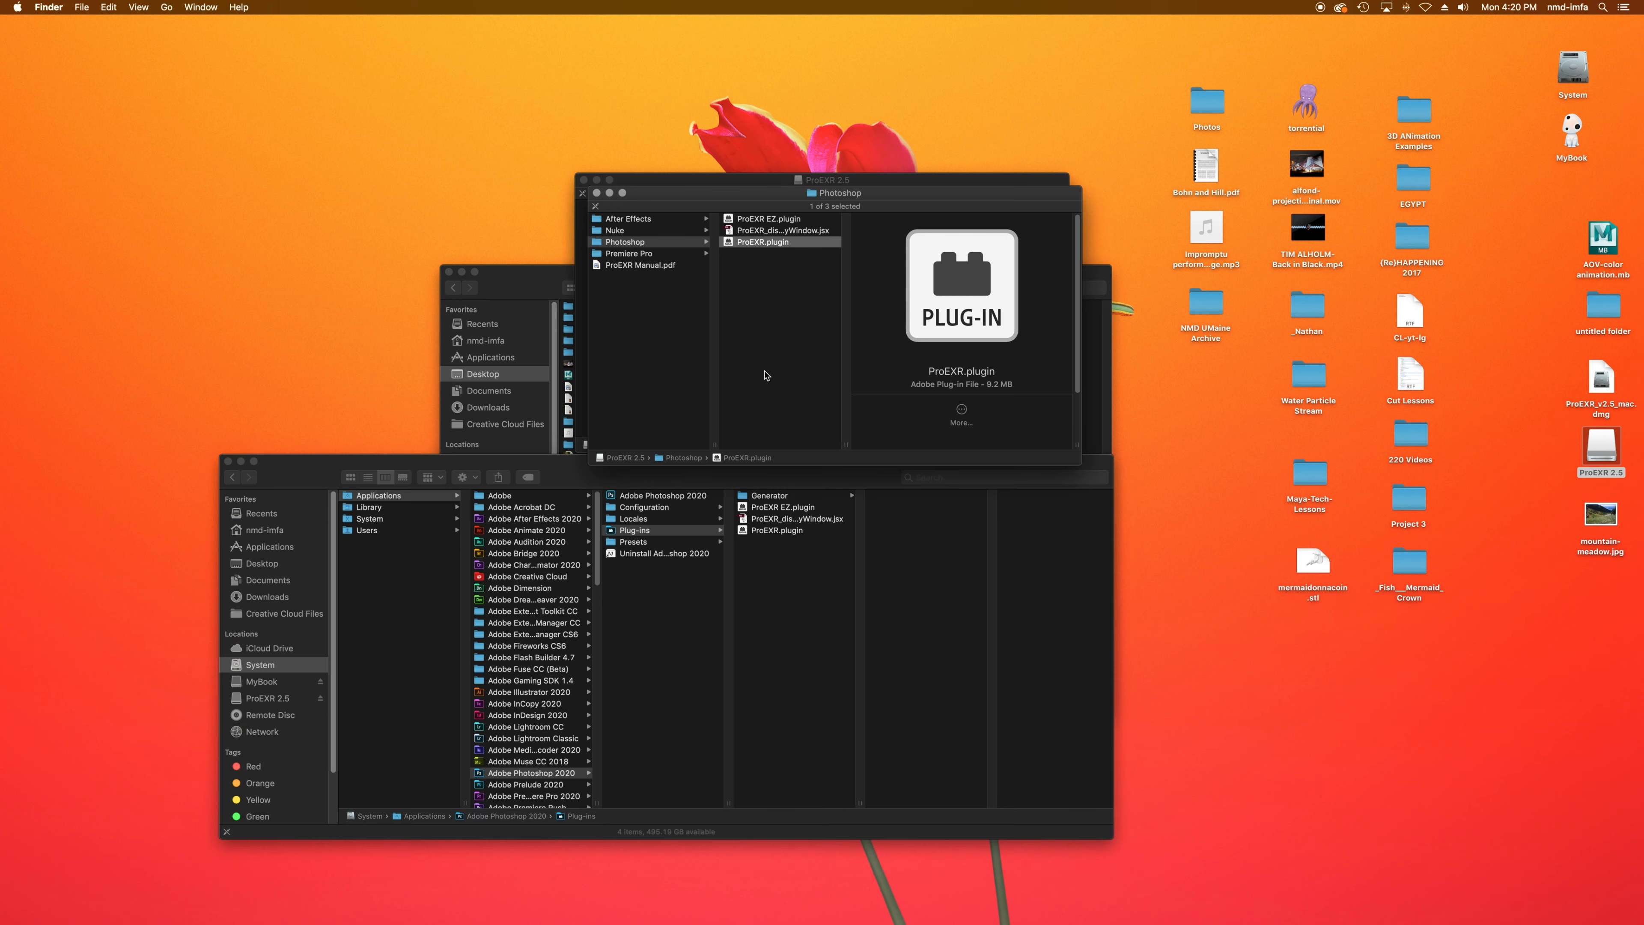
Step: Move the ProEXR Photoshop folder window aside, then close it, the ProEXR 2.5 window and the Plug-ins window
{"action": "left_click_drag", "start_coordinate": [752, 195], "coordinate": [355, 24]}
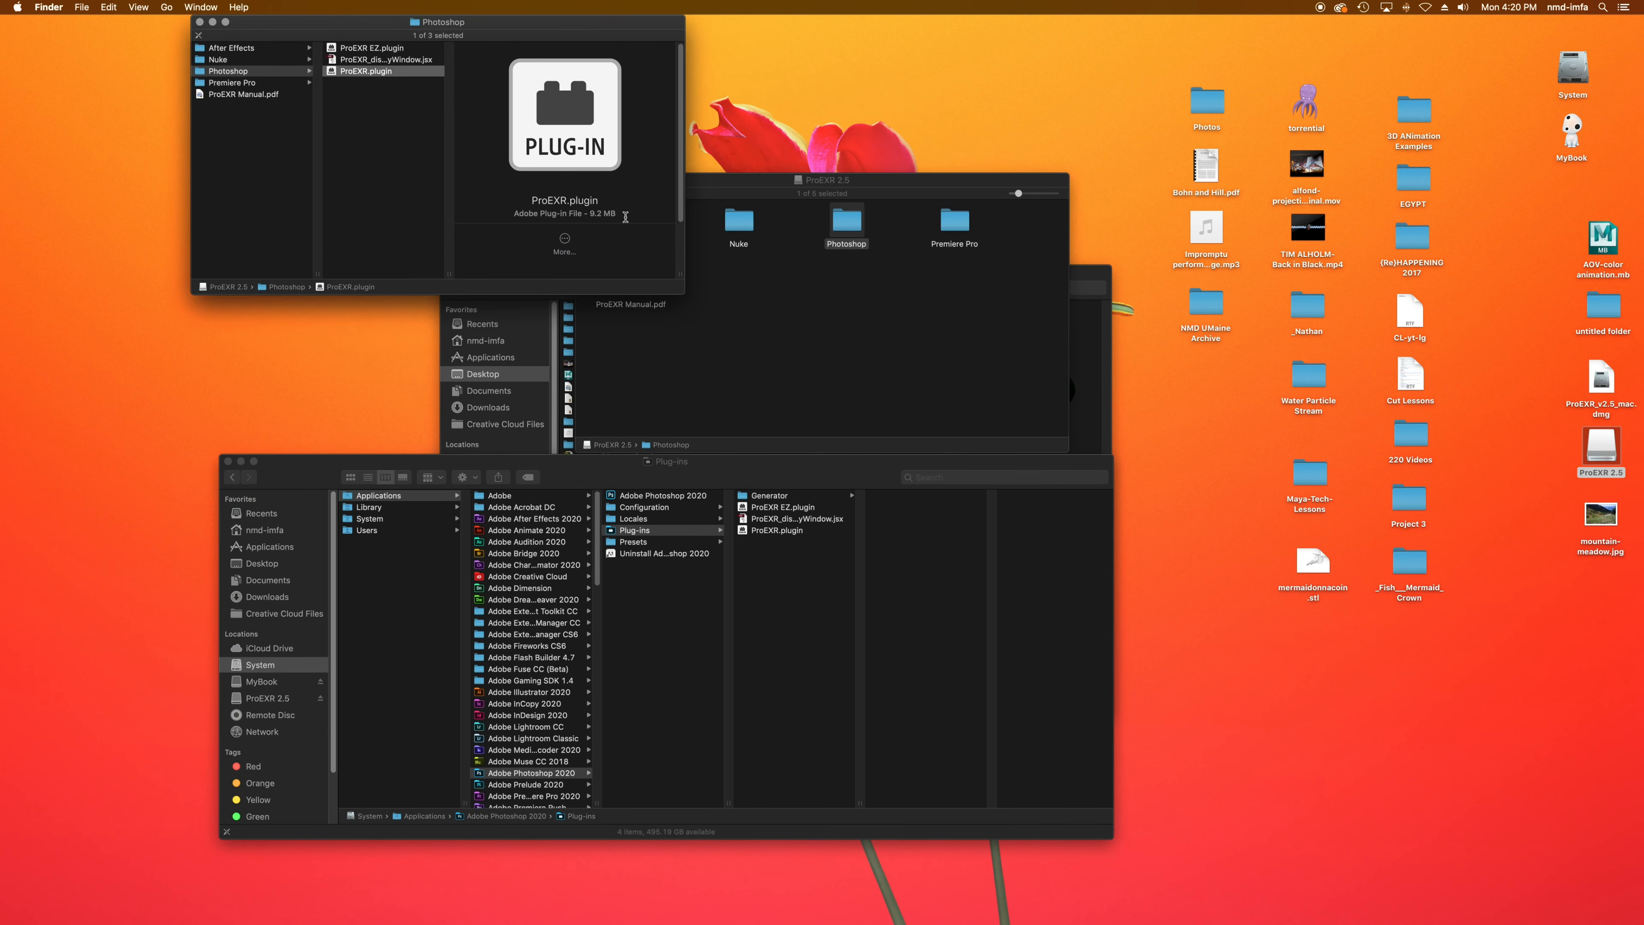
{"action": "left_click", "coordinate": [820, 296]}
{"action": "key", "text": "super+w"}
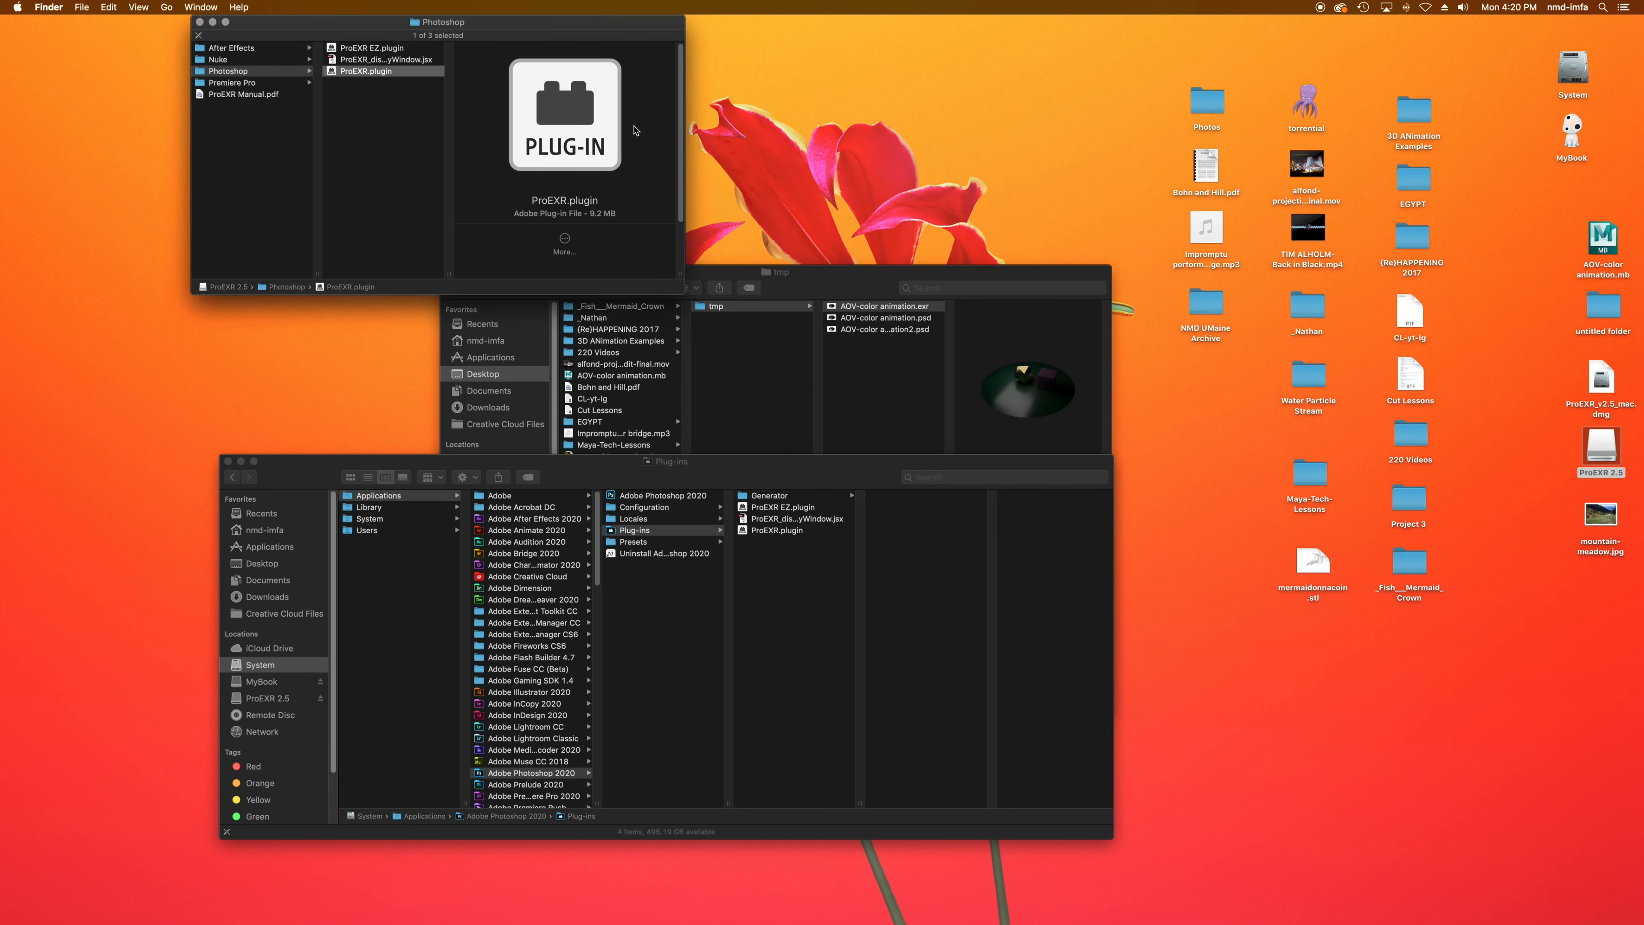
{"action": "left_click_drag", "start_coordinate": [575, 22], "coordinate": [1018, 4]}
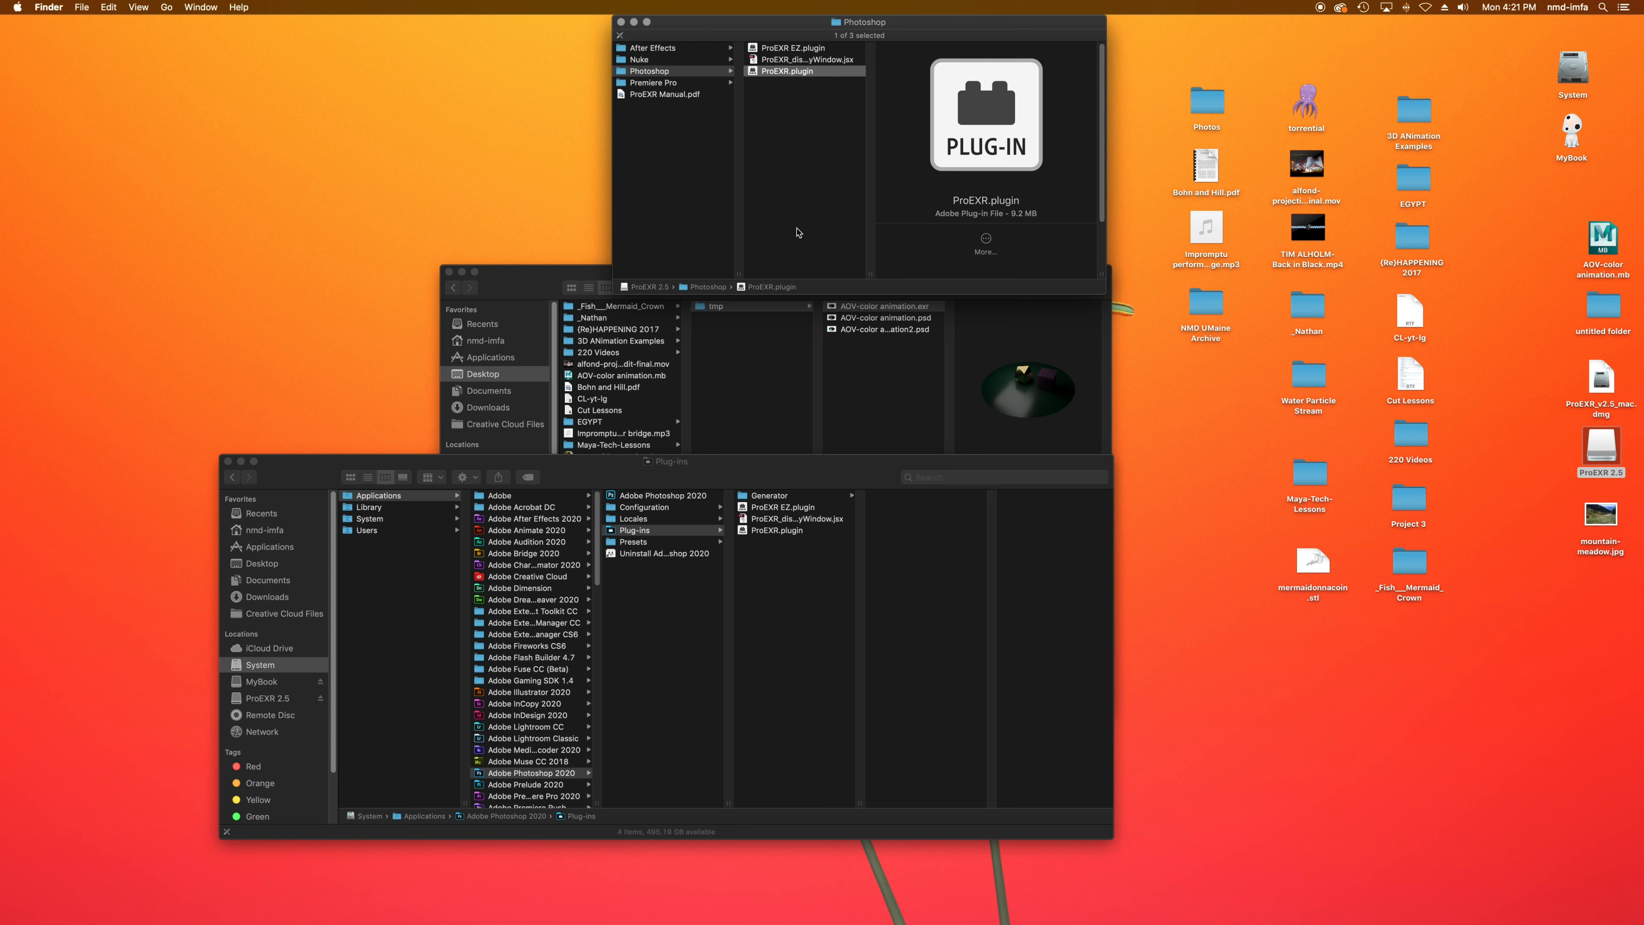
{"action": "left_click", "coordinate": [835, 232]}
{"action": "key", "text": "super+w"}
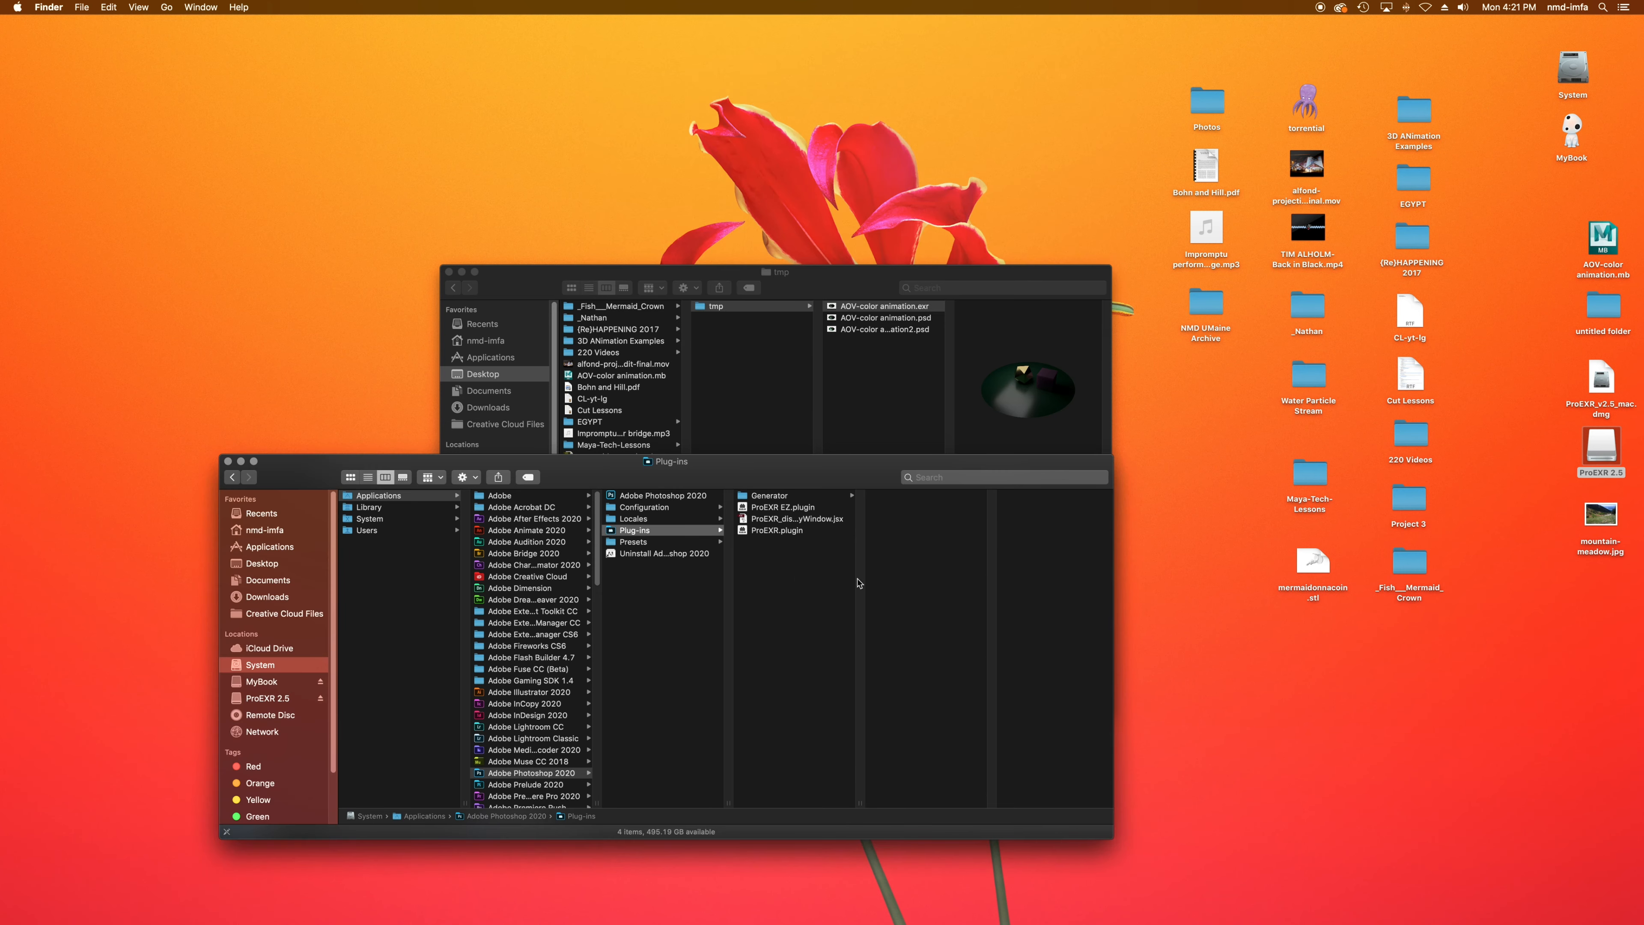
{"action": "key", "text": "super+w"}
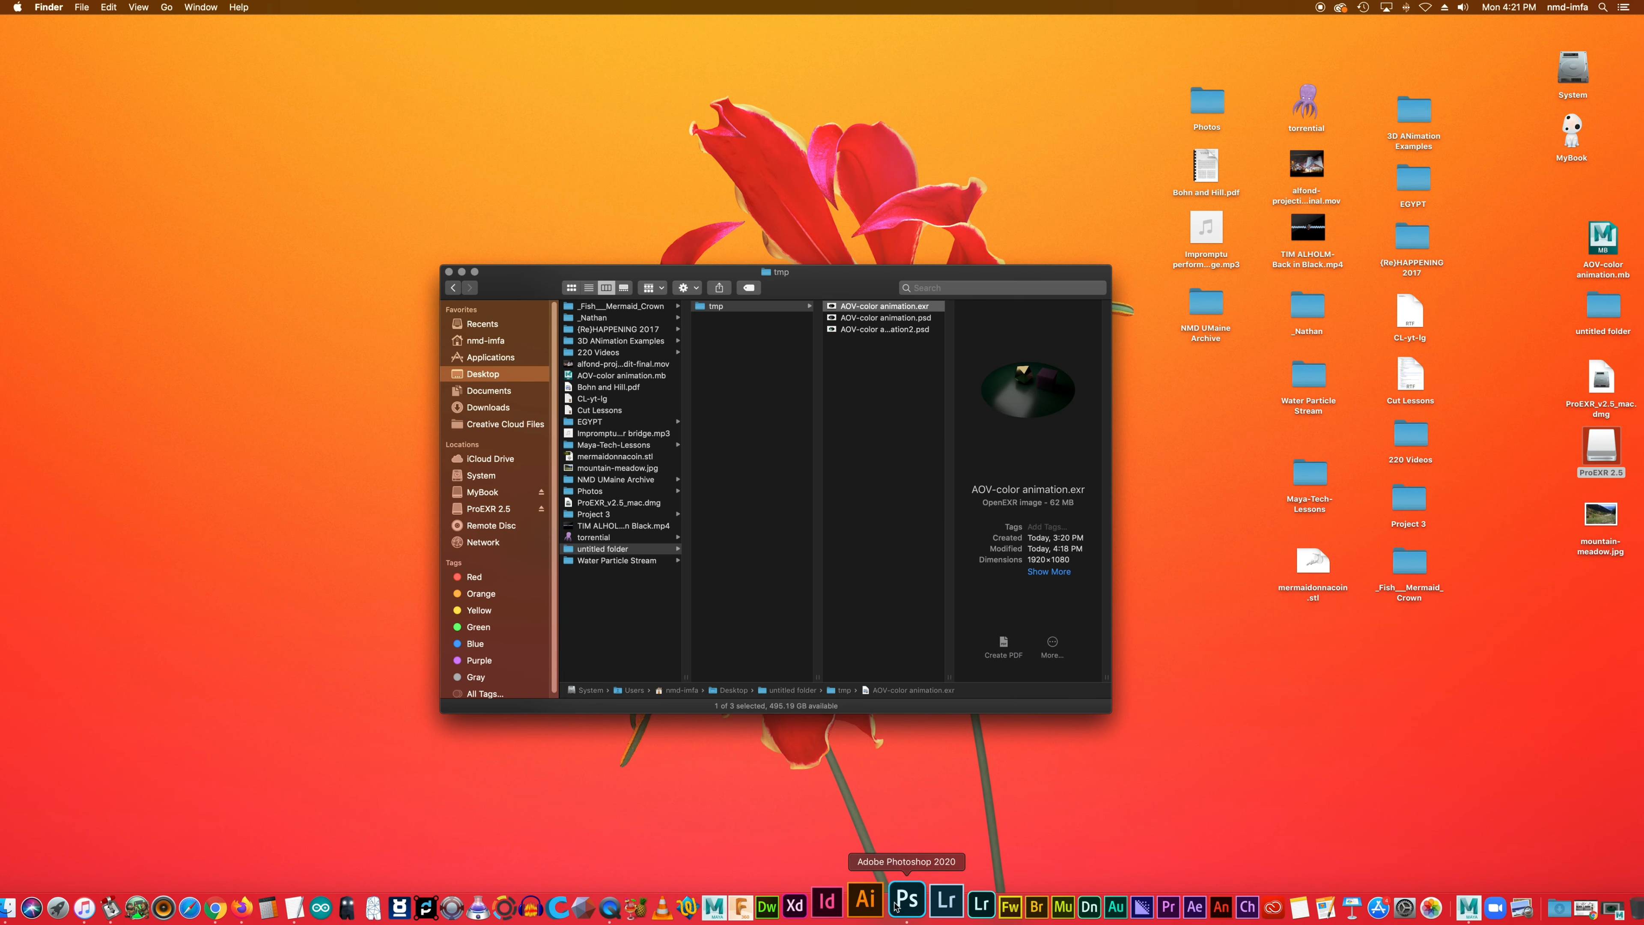
Step: Switch to Adobe Photoshop 2020 and open AOV-color animation.exr from the tmp folder inside untitled folder on the desktop
{"action": "left_click", "coordinate": [896, 905]}
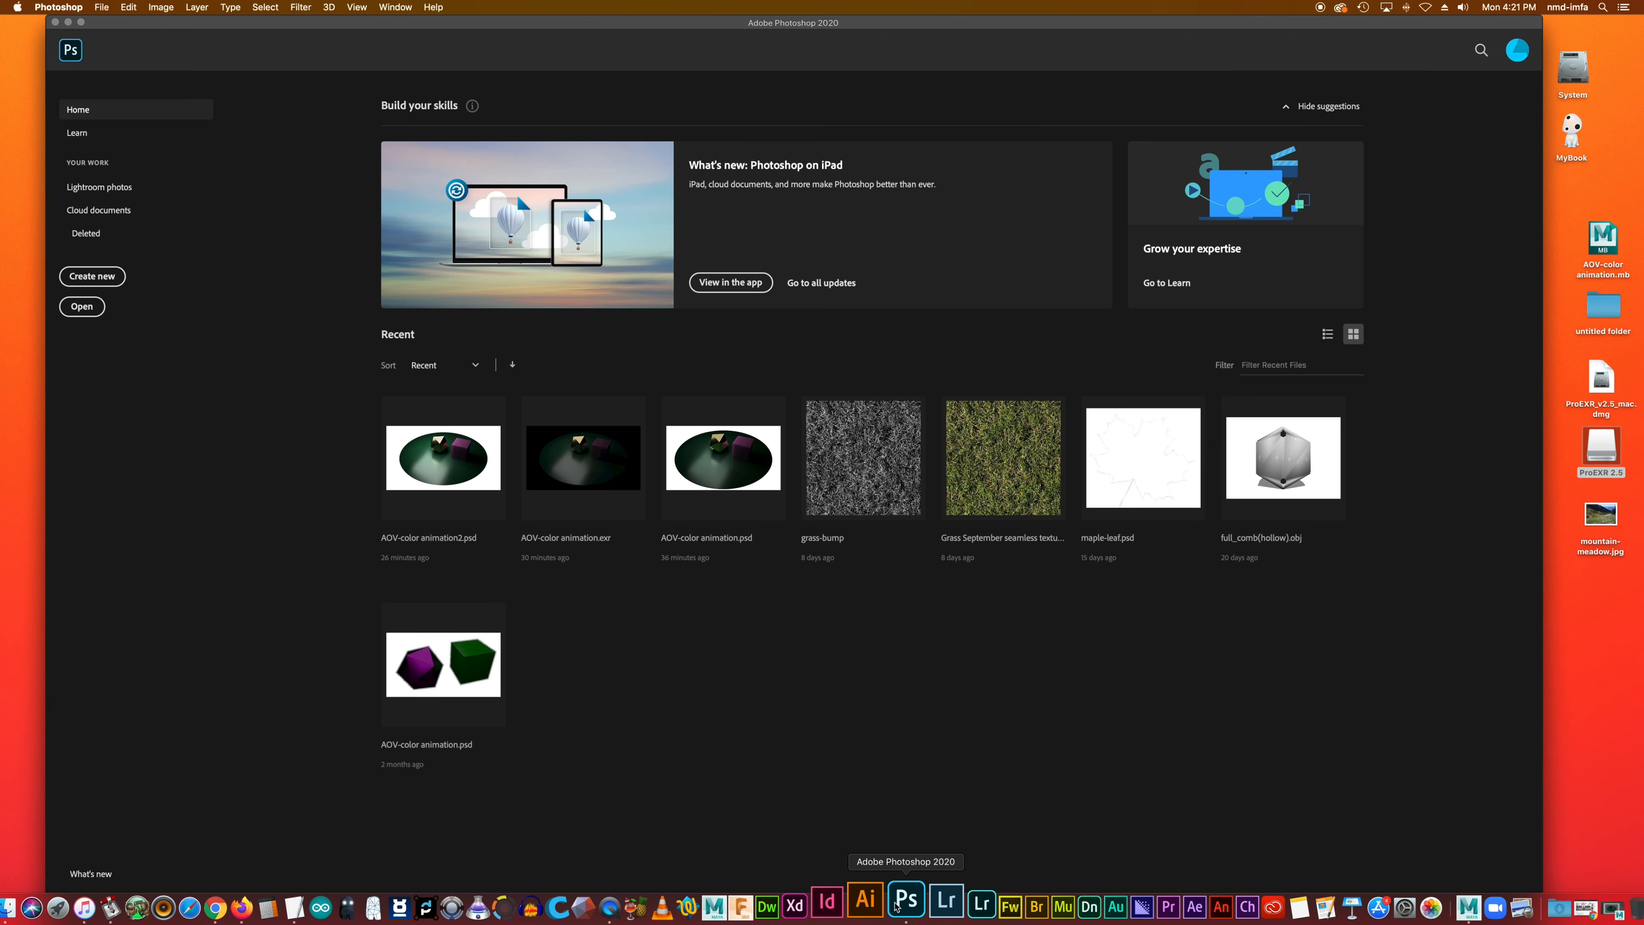
{"action": "double_click", "coordinate": [1594, 316]}
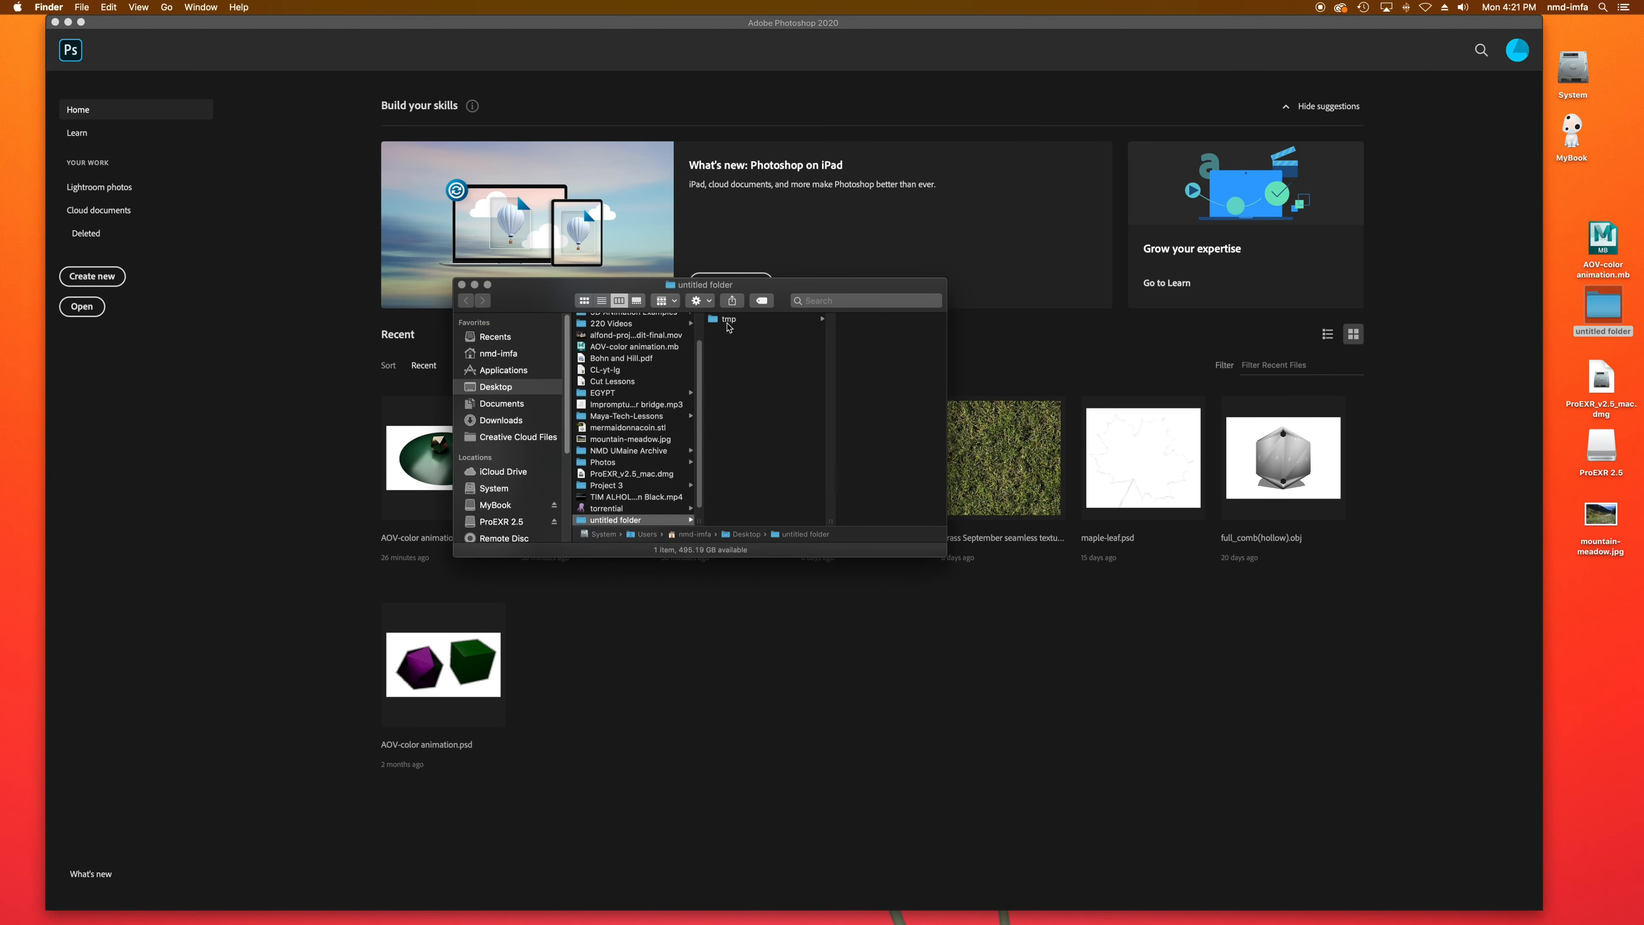
{"action": "left_click", "coordinate": [728, 322]}
{"action": "left_click", "coordinate": [891, 323]}
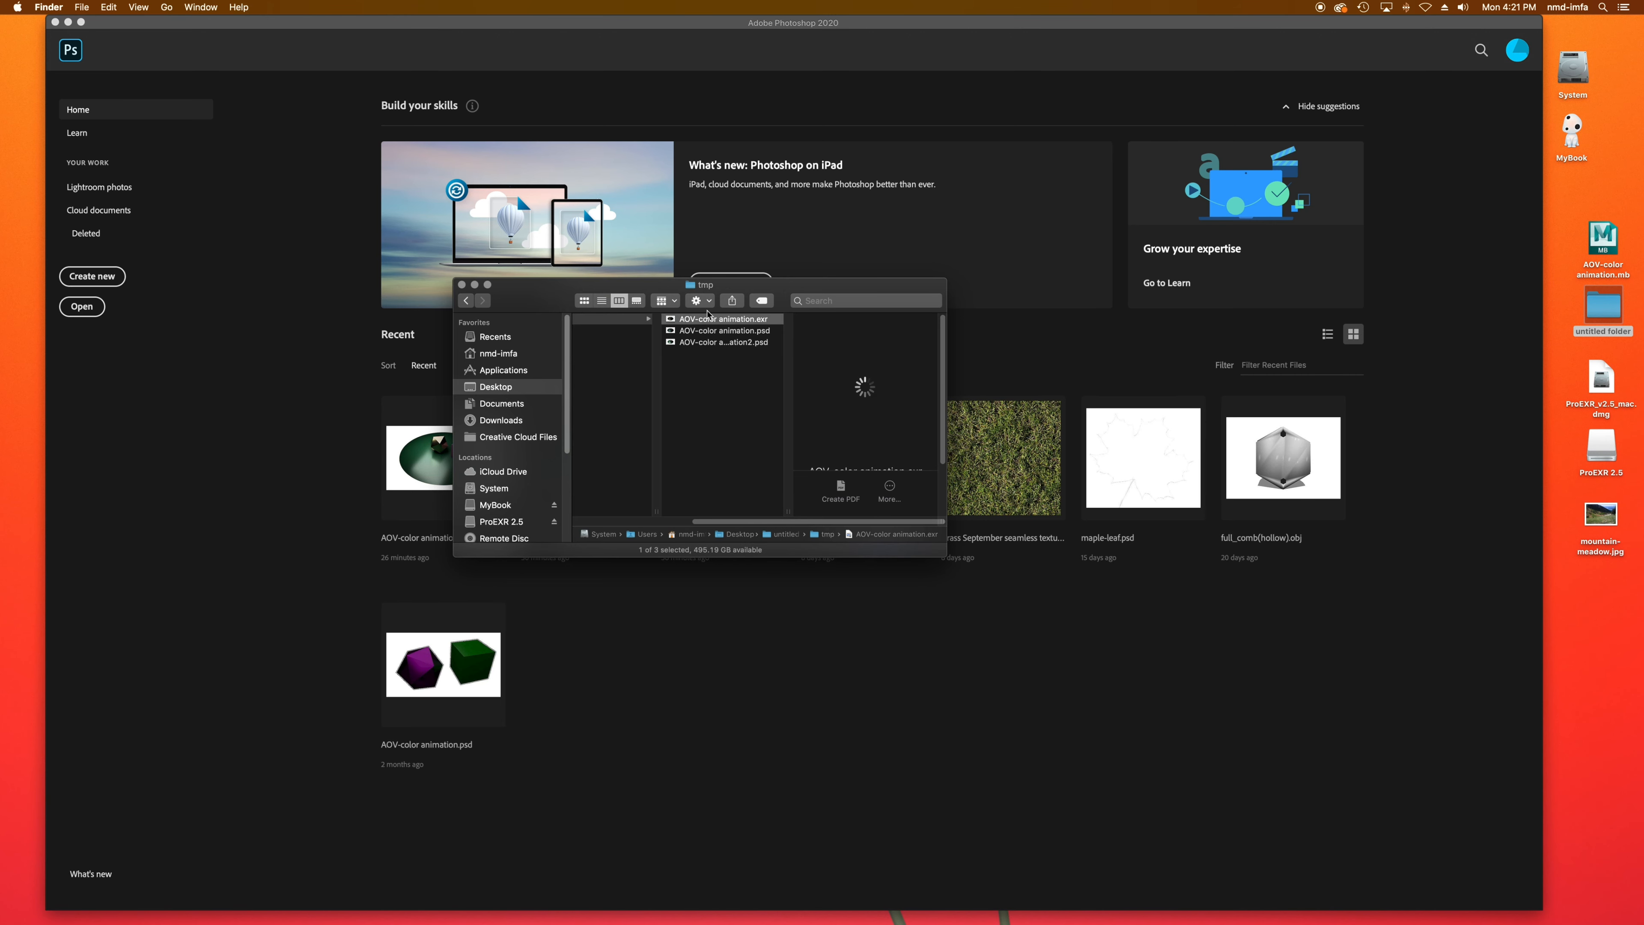
{"action": "left_click_drag", "start_coordinate": [712, 323], "coordinate": [796, 690]}
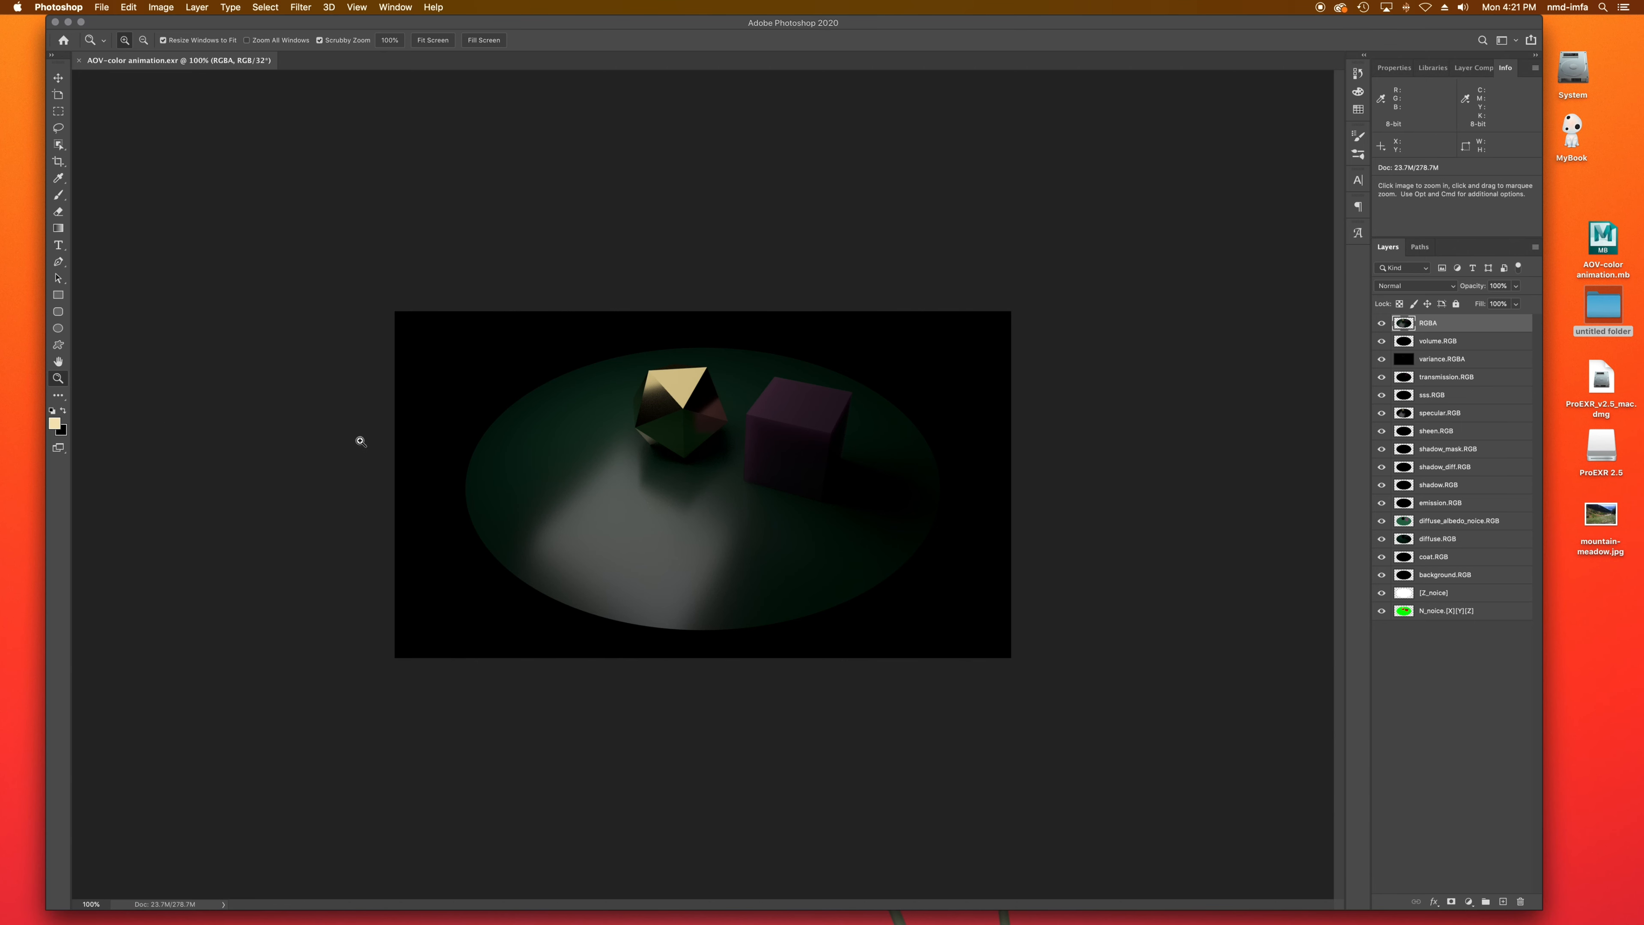
Step: Hide the RGBA layer, check what hiding volume.RGB and variance.RGBA changes, show both again and select volume.RGB
{"action": "left_click", "coordinate": [705, 441]}
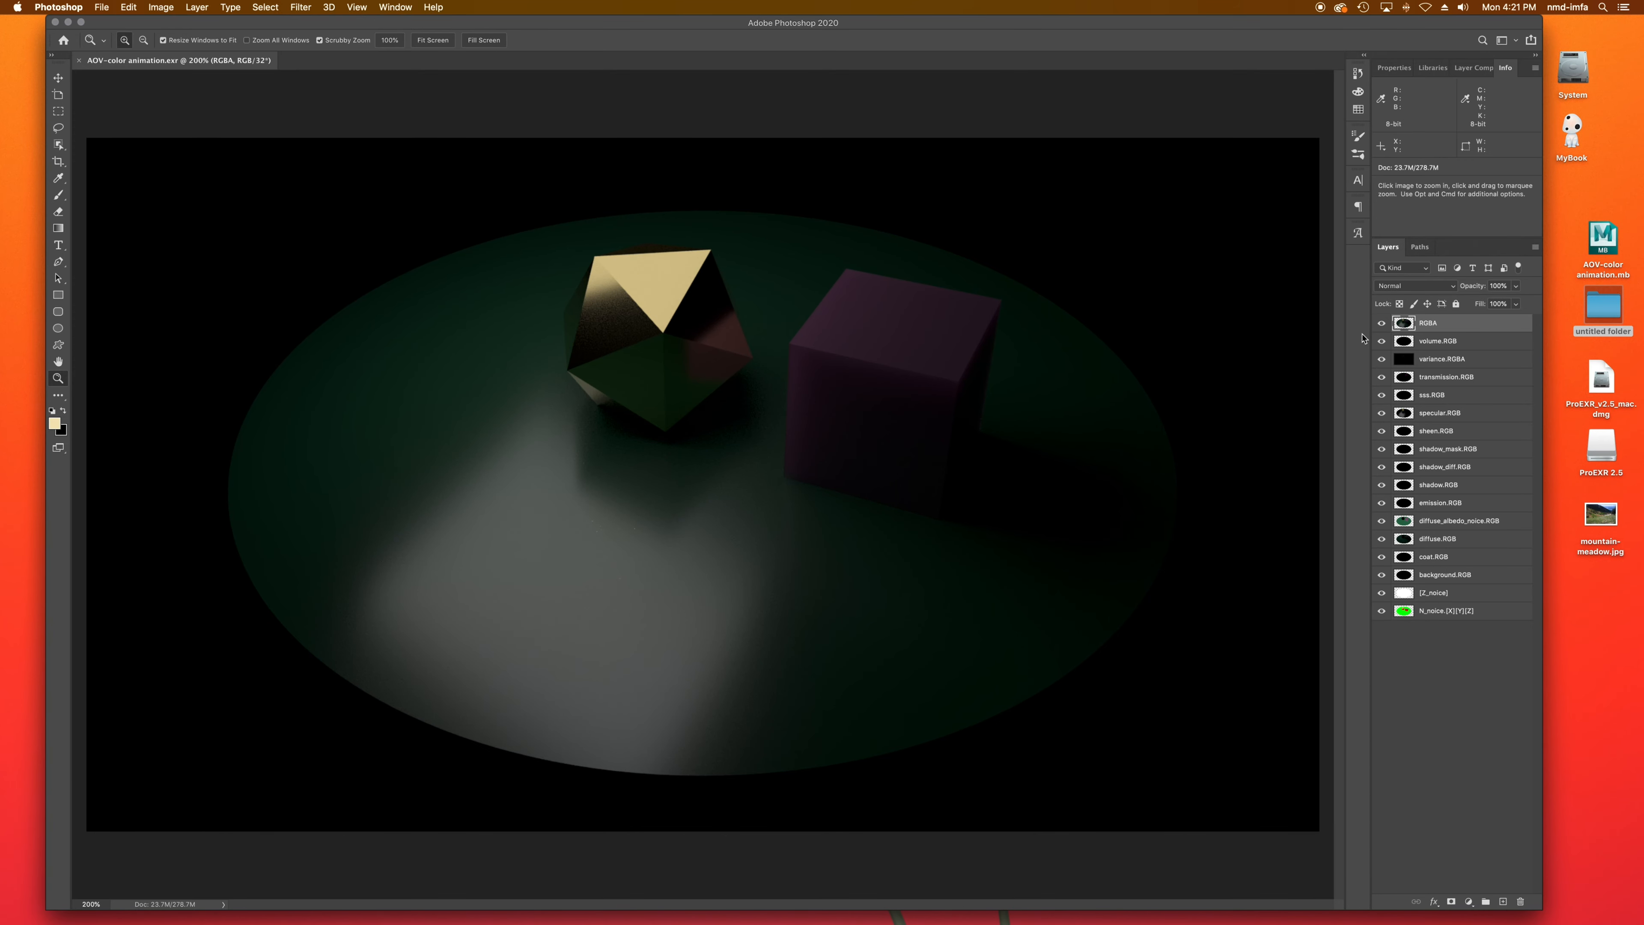
{"action": "left_click", "coordinate": [1381, 324]}
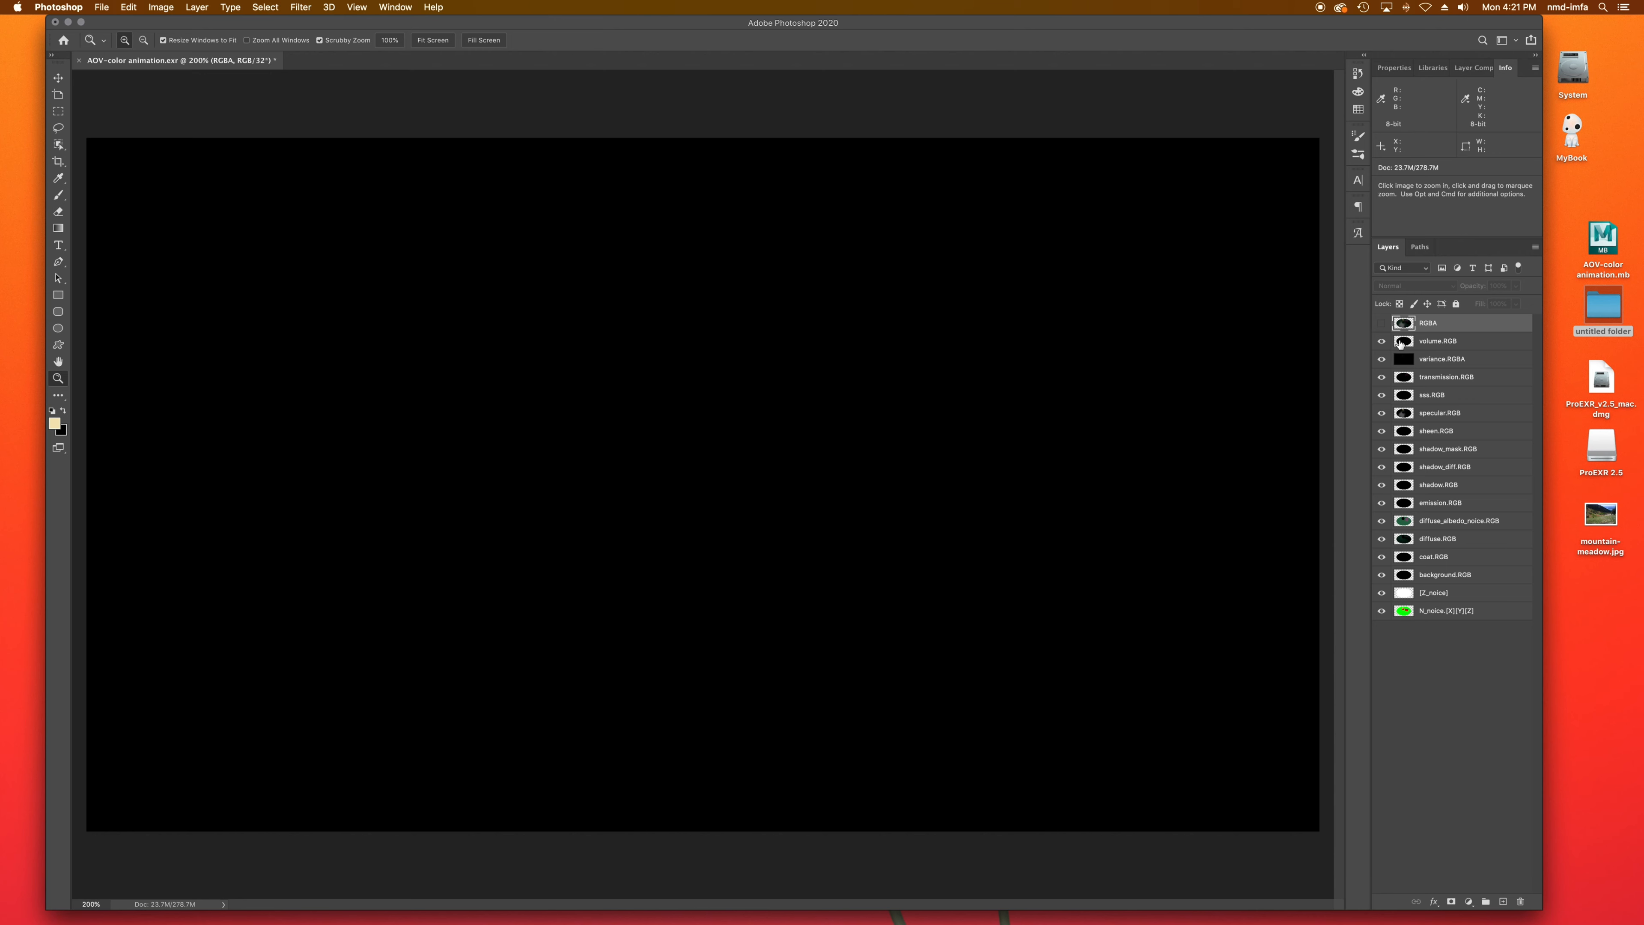
{"action": "left_click", "coordinate": [1382, 343]}
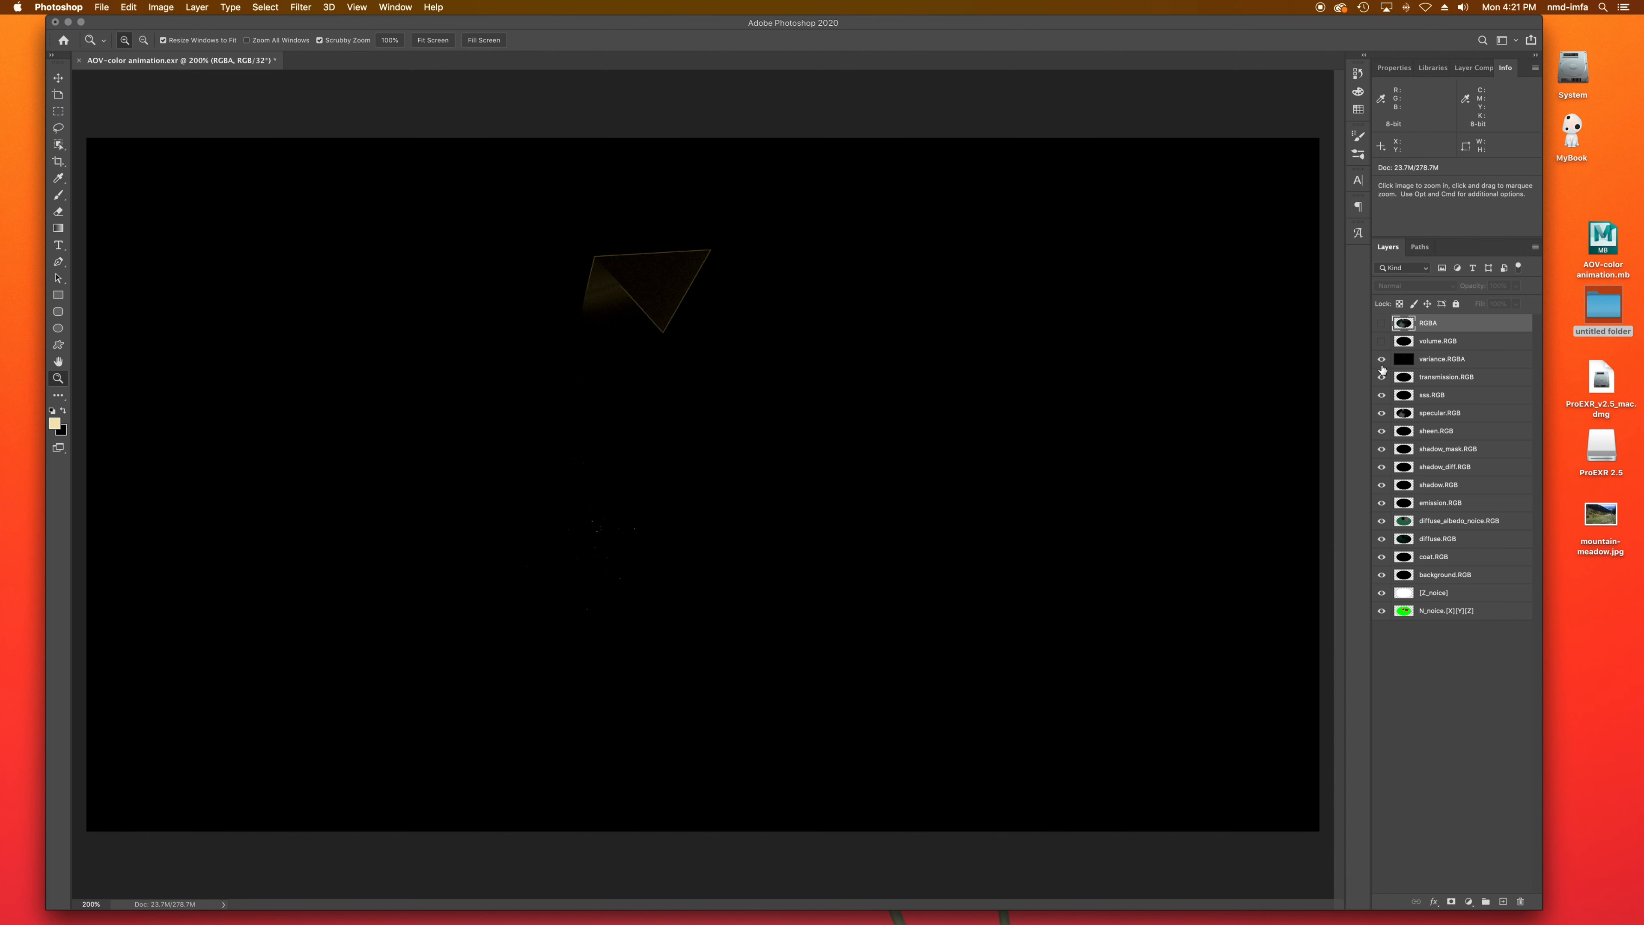
{"action": "left_click", "coordinate": [1382, 360]}
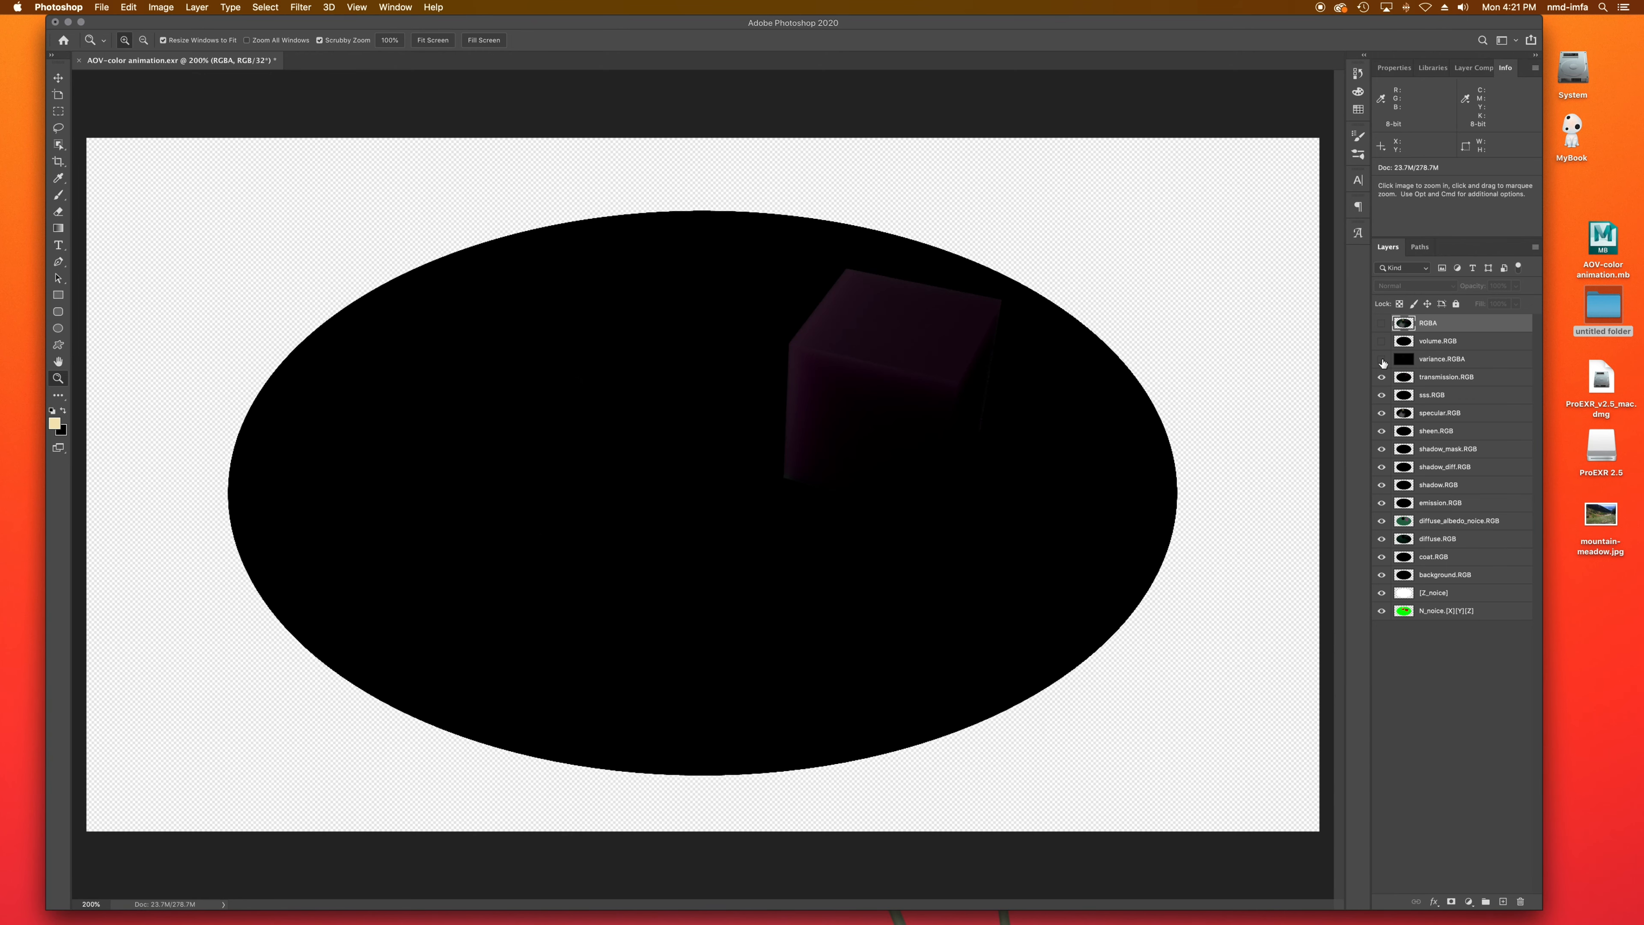
{"action": "left_click", "coordinate": [1382, 360]}
{"action": "left_click", "coordinate": [1382, 342]}
{"action": "left_click", "coordinate": [1475, 343]}
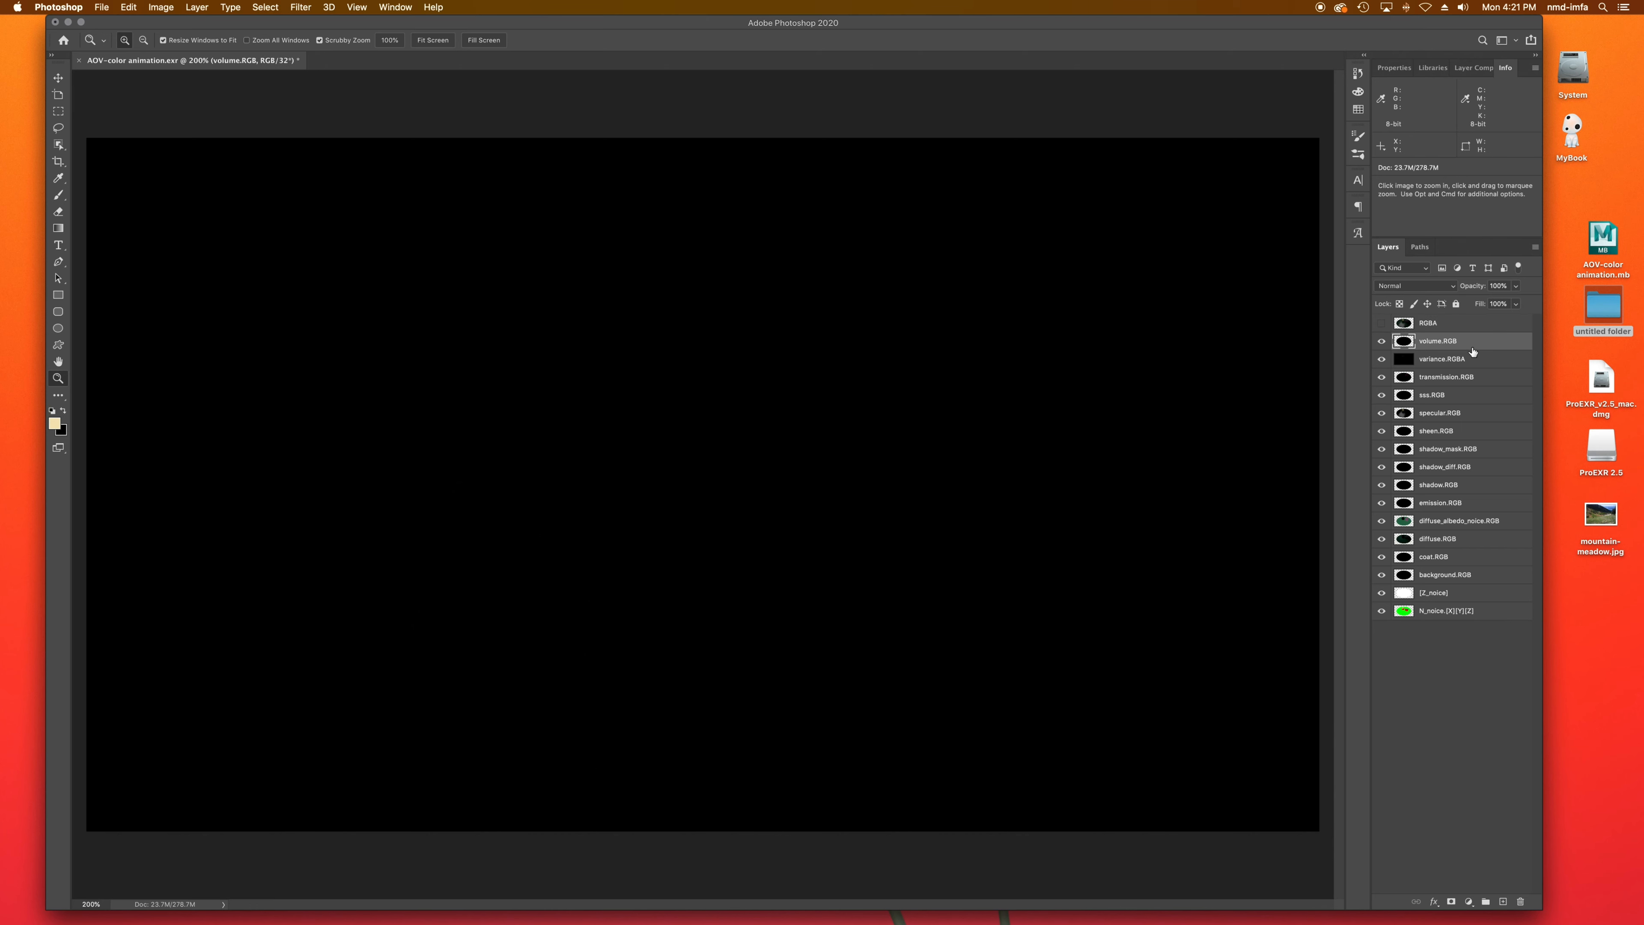
Step: Hide the Z_noice, diffuse_albedo_noice and N_noice layers and move them together to the top of the layer stack
{"action": "left_click", "coordinate": [1436, 521]}
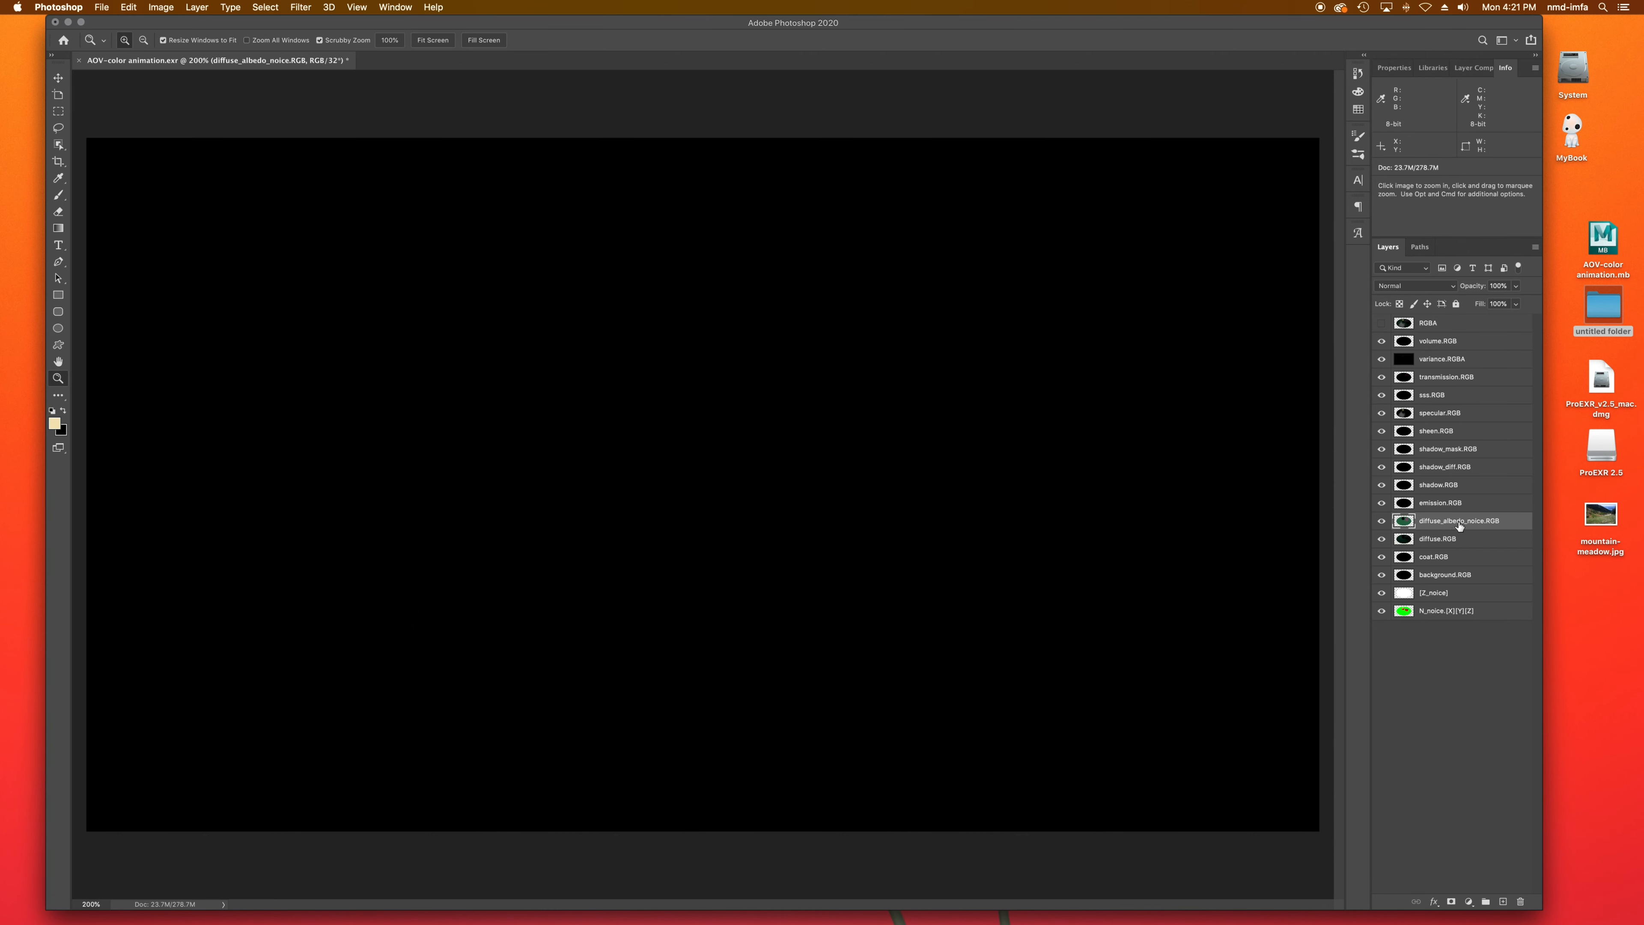
{"action": "left_click_drag", "start_coordinate": [1460, 526], "coordinate": [1457, 599]}
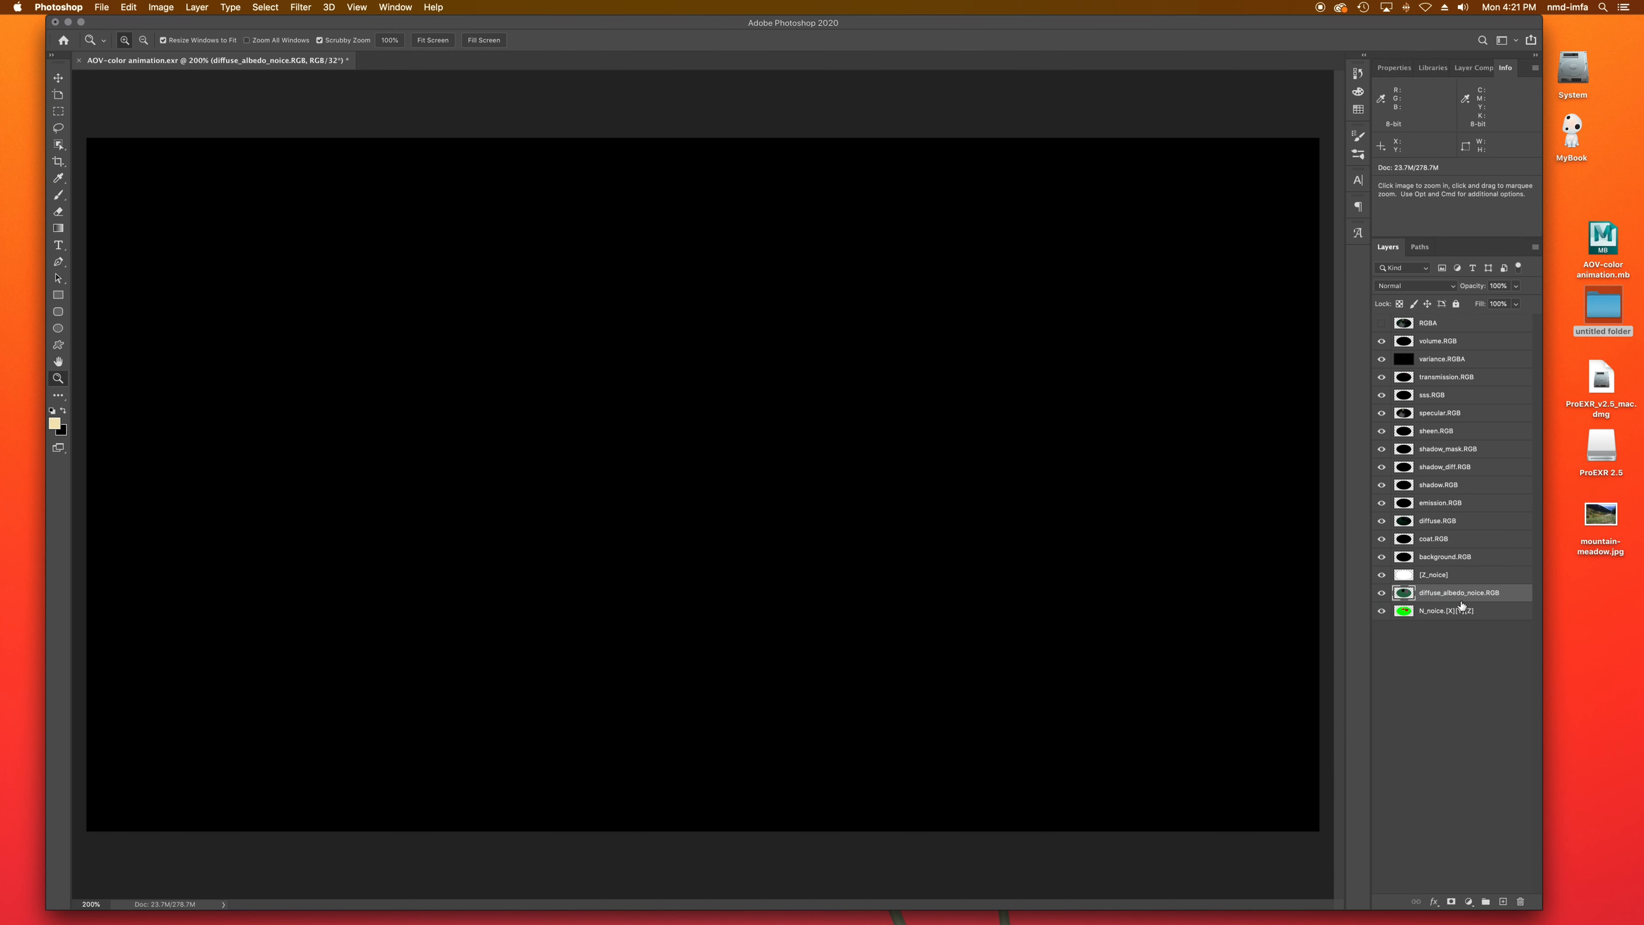
{"action": "left_click", "coordinate": [1447, 574]}
{"action": "left_click", "coordinate": [1381, 575]}
{"action": "left_click", "coordinate": [1381, 595]}
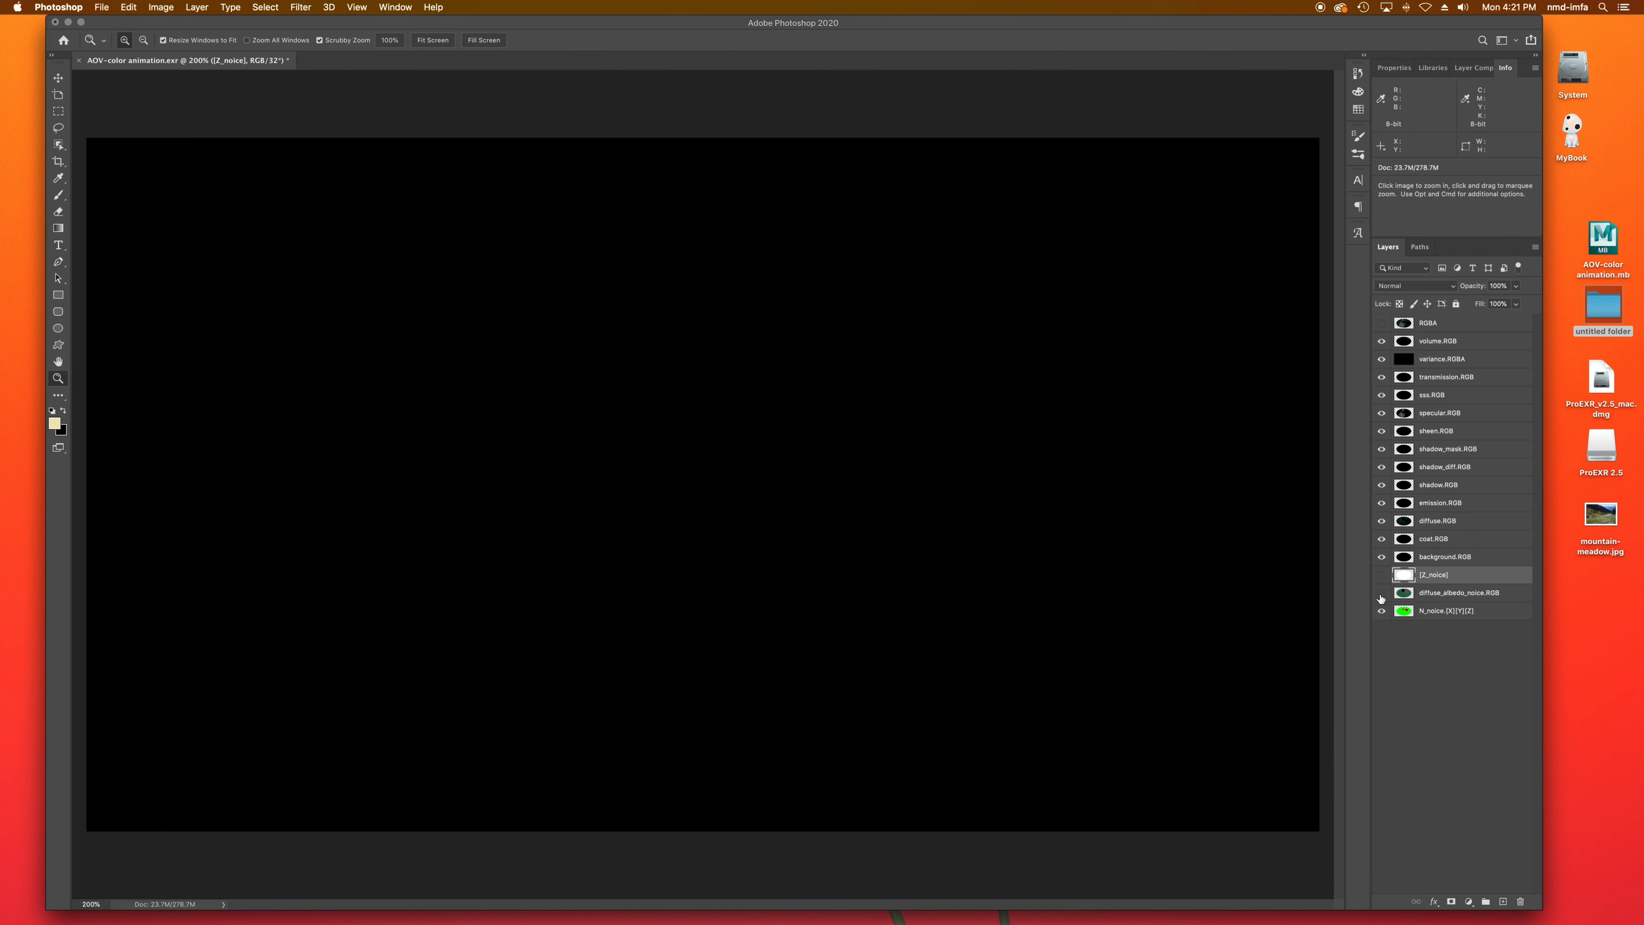
{"action": "left_click", "coordinate": [1381, 611]}
{"action": "left_click", "coordinate": [1460, 611], "text": "shift"}
{"action": "left_click_drag", "start_coordinate": [1458, 576], "coordinate": [1459, 323]}
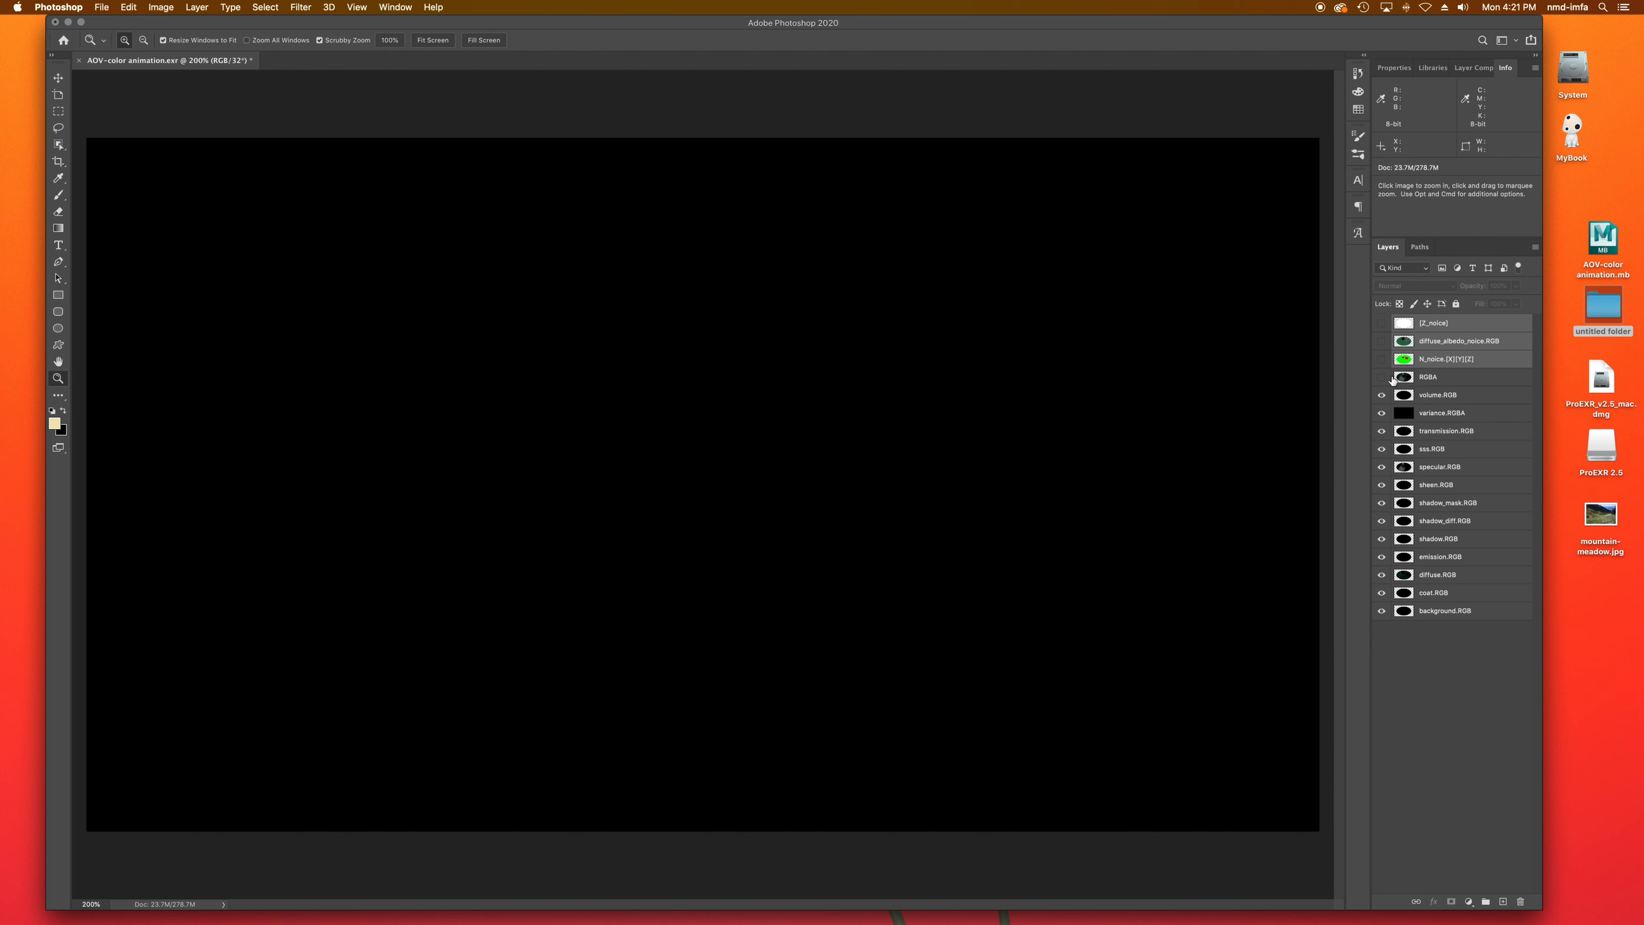
Step: Set the blend mode of all layers from volume.RGB down to coat.RGB to Linear Dodge (Add)
{"action": "left_click", "coordinate": [1446, 395]}
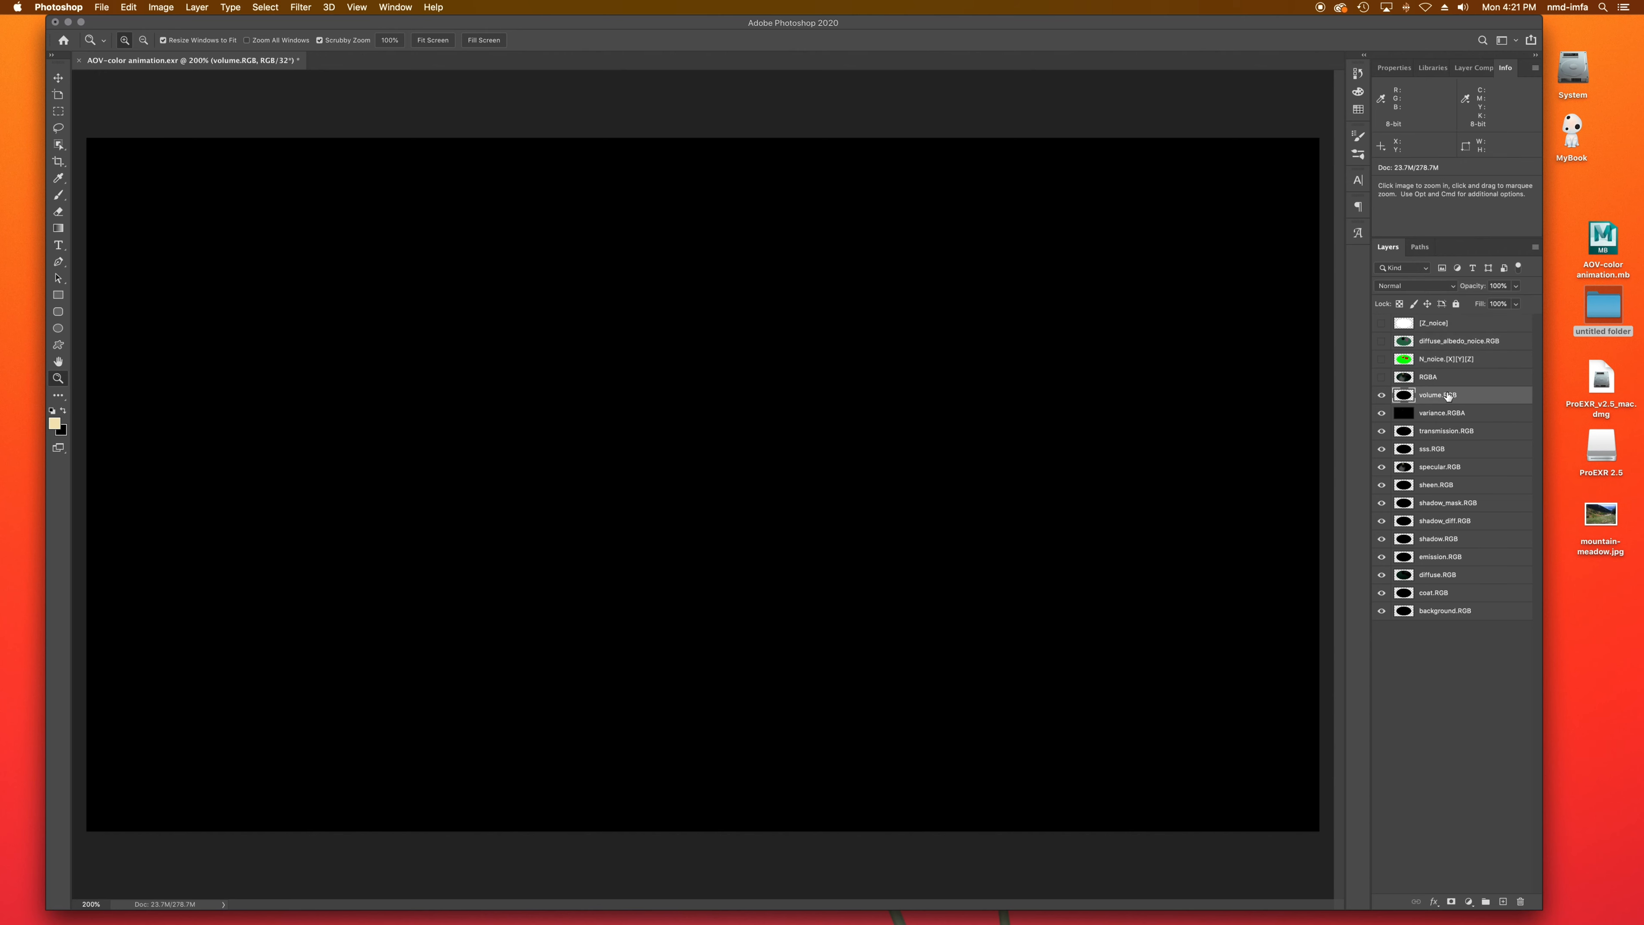
{"action": "left_click", "coordinate": [1446, 593], "text": "shift"}
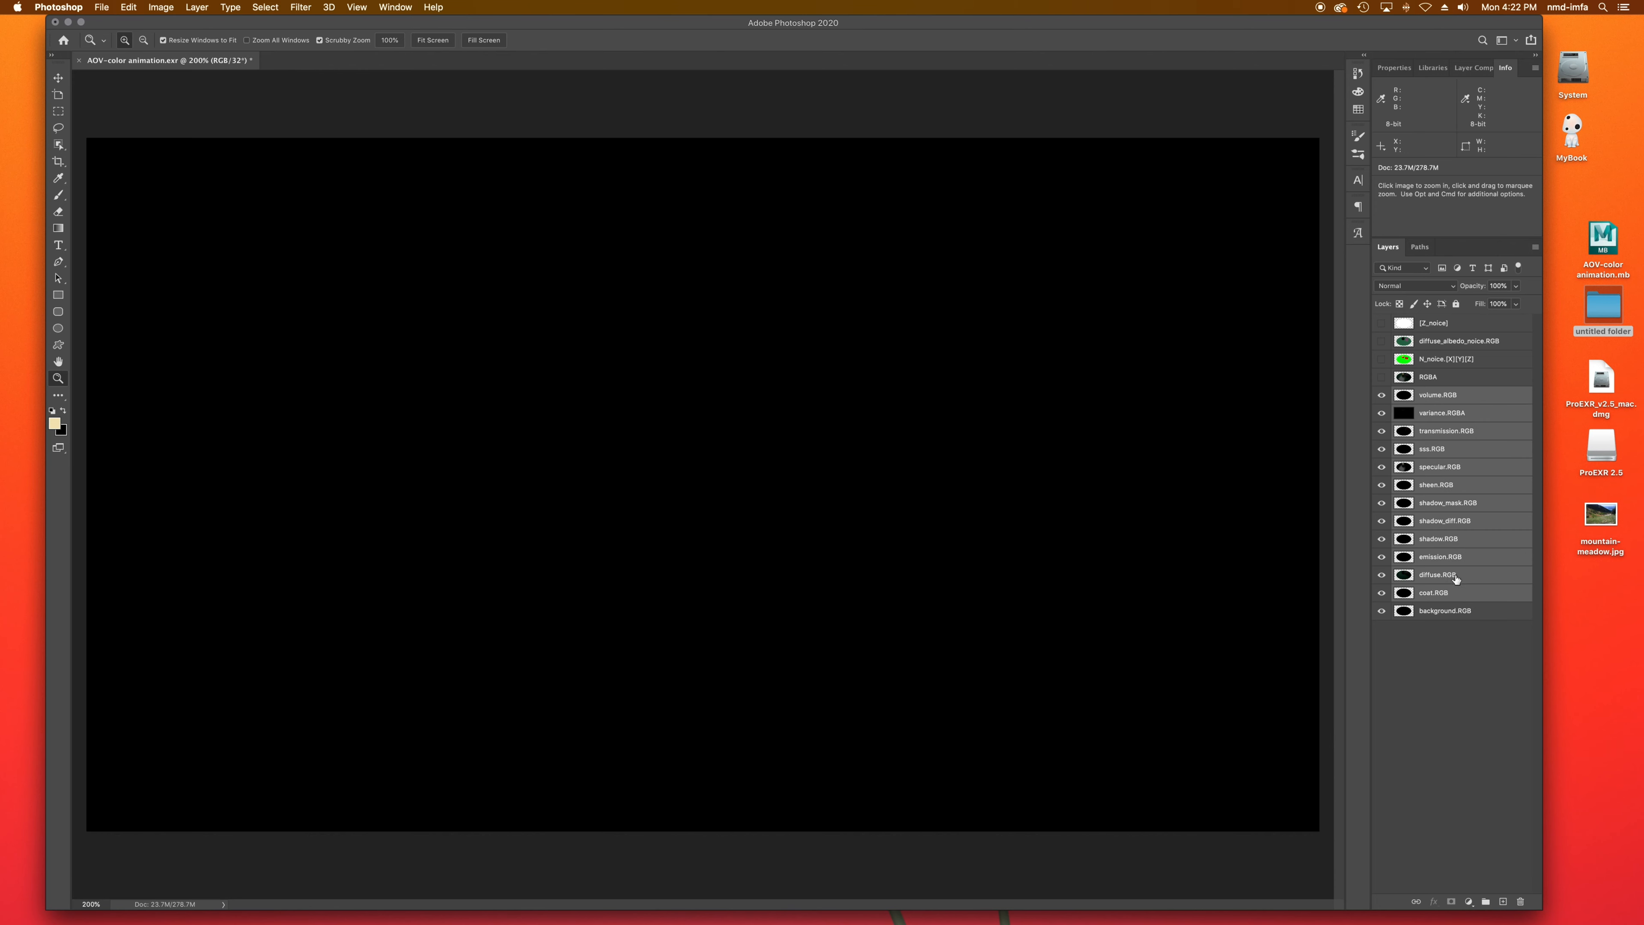
{"action": "left_click", "coordinate": [1392, 286]}
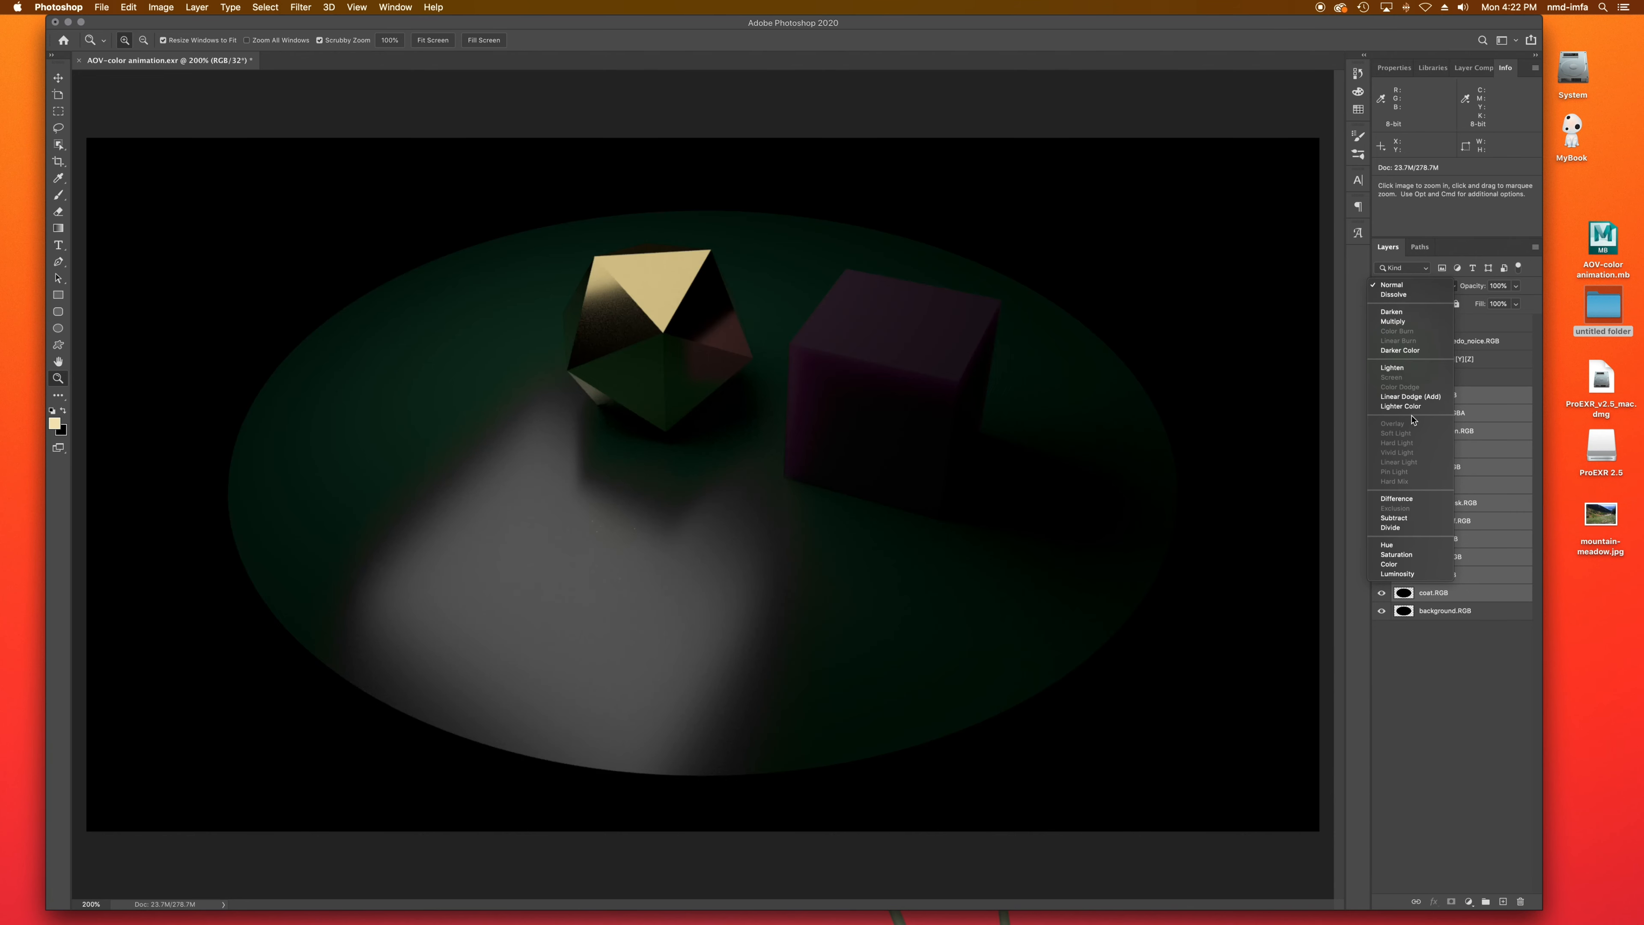
{"action": "left_click", "coordinate": [1414, 396]}
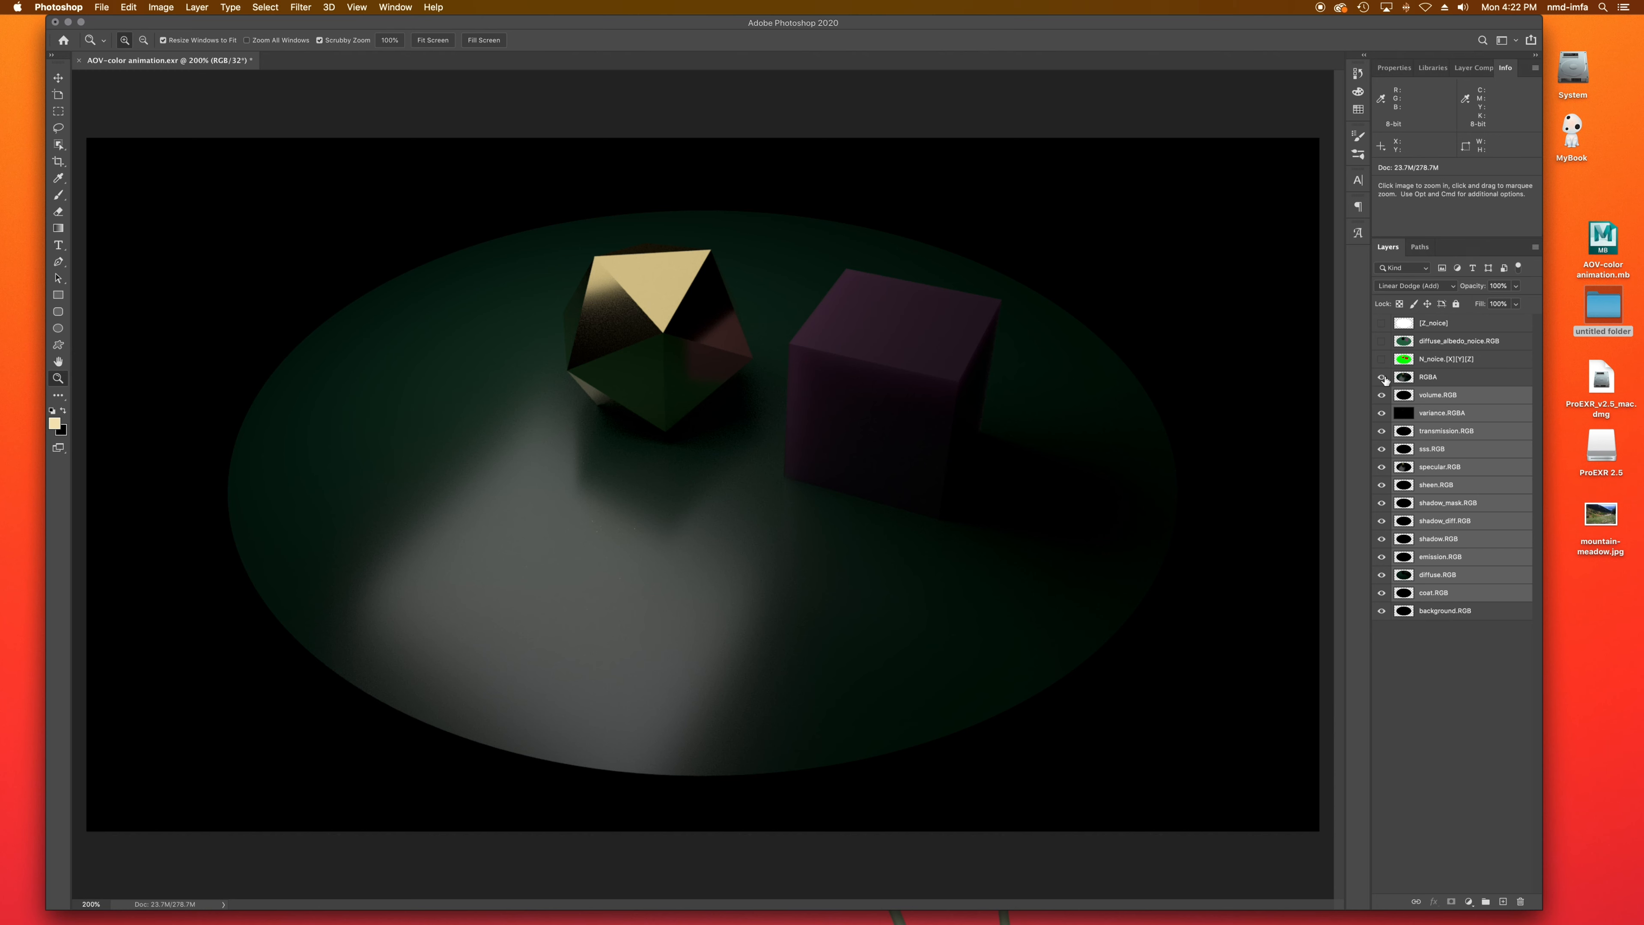
Step: Hide the volume.RGB and variance.RGBA layers, toggling variance.RGBA on and off to compare its effect
{"action": "left_click", "coordinate": [1456, 395]}
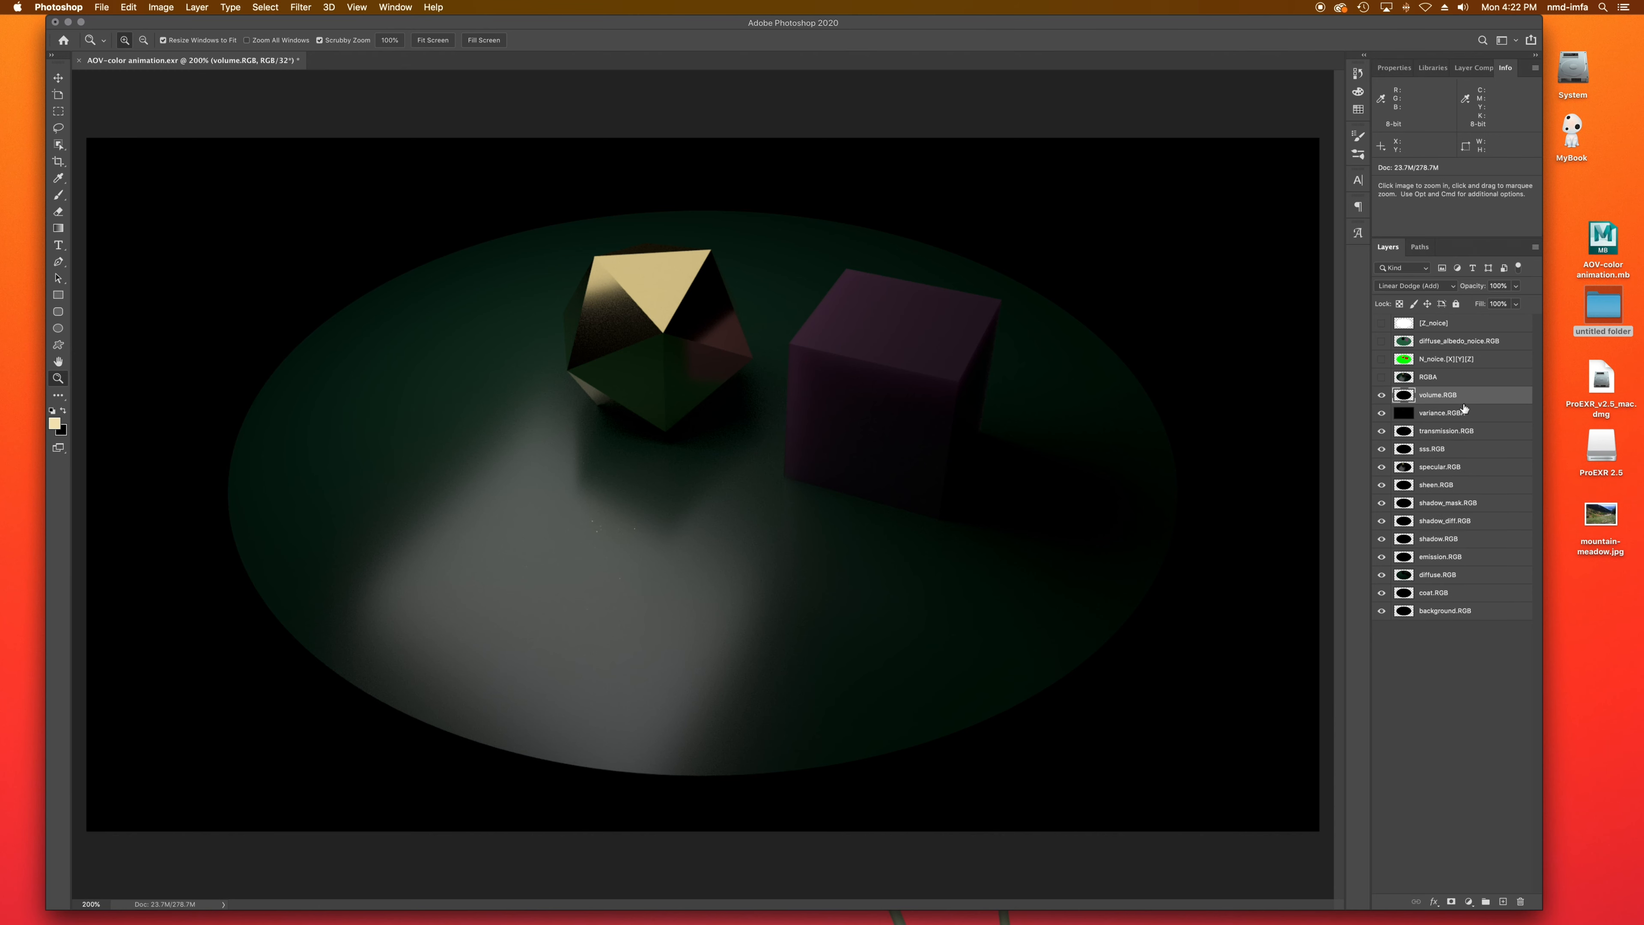
{"action": "left_click", "coordinate": [1457, 415]}
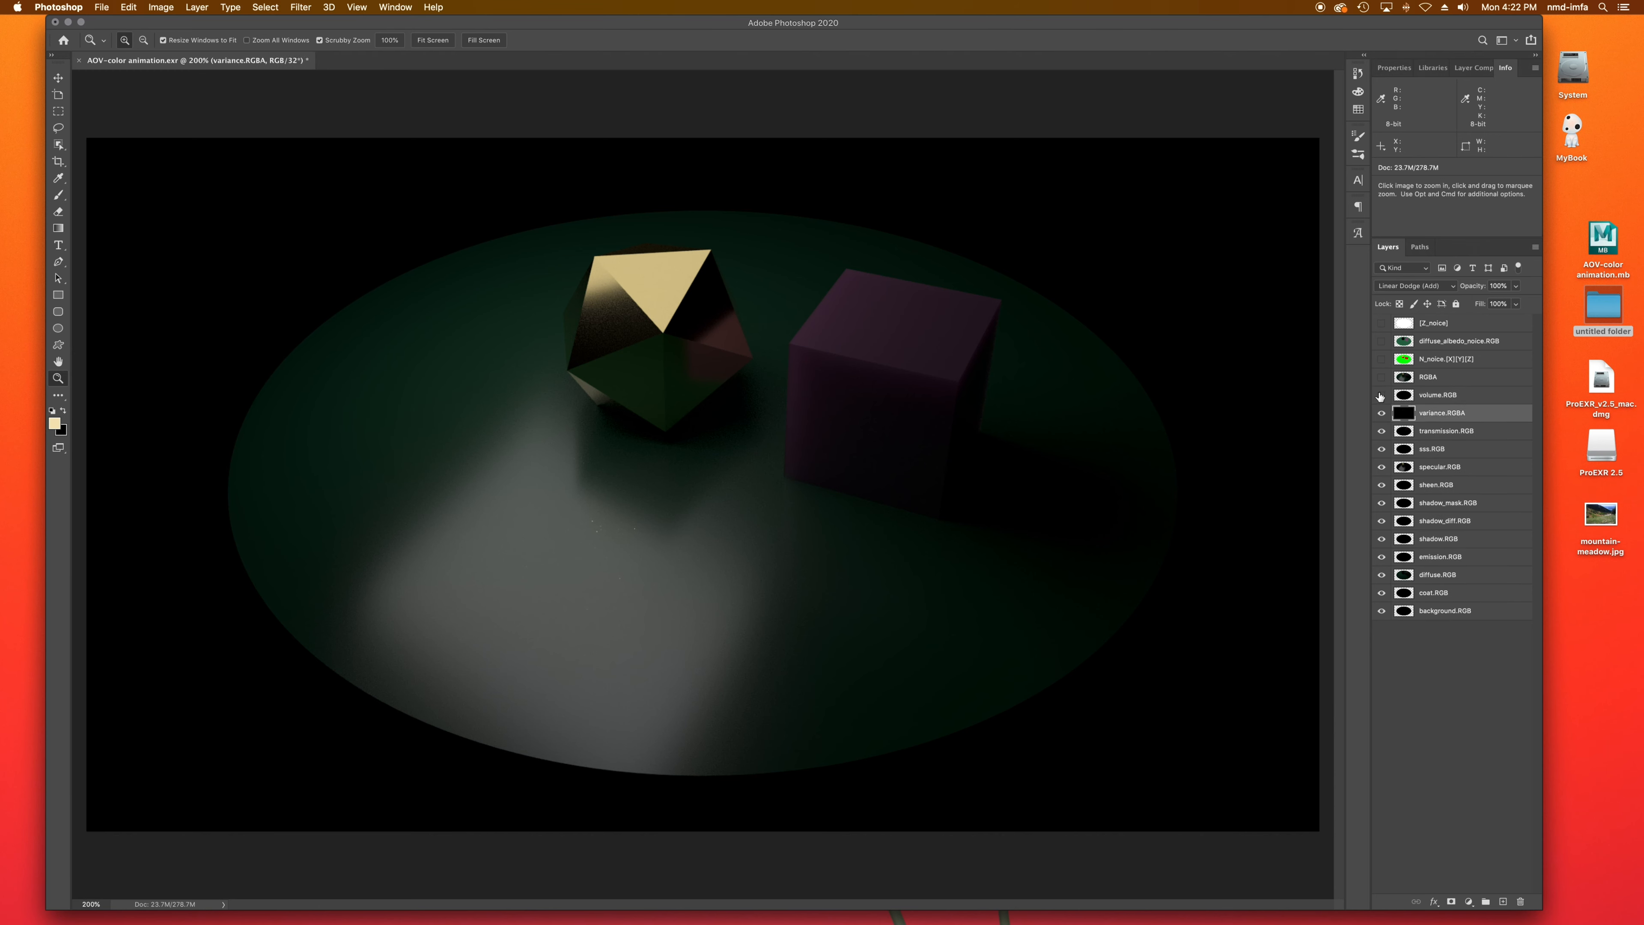
{"action": "left_click", "coordinate": [1437, 376]}
{"action": "left_click", "coordinate": [1382, 414]}
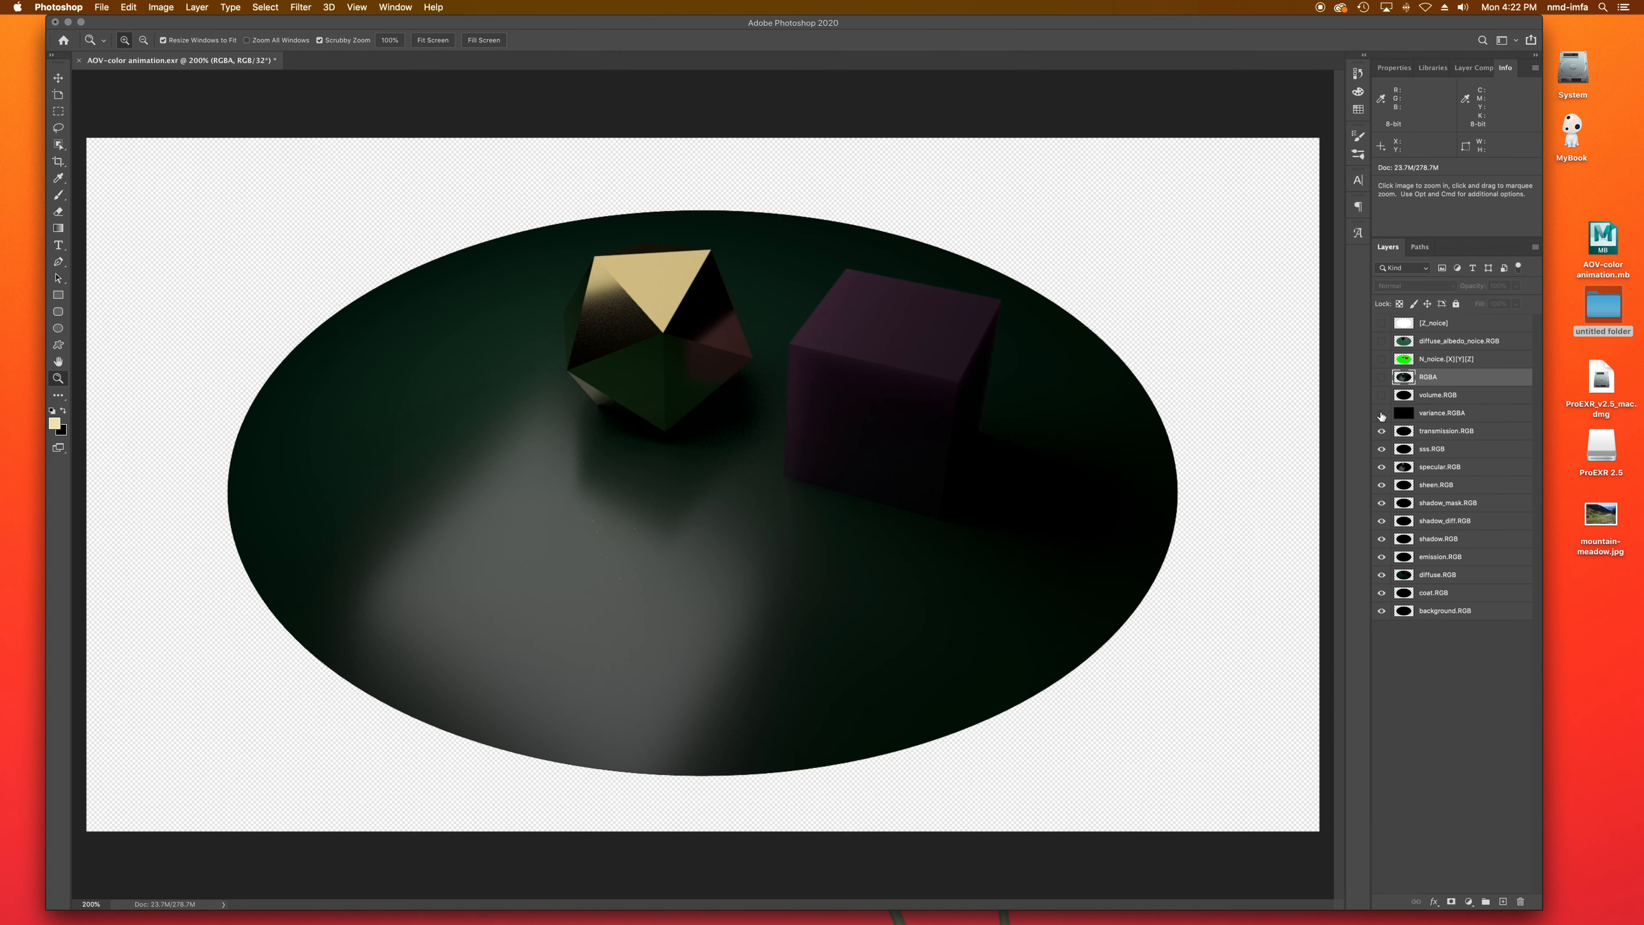
{"action": "left_click", "coordinate": [1382, 414]}
{"action": "left_click", "coordinate": [1381, 414]}
Step: Toggle transmission.RGB to examine its contribution, then try varying its opacity and return it to 100%
{"action": "left_click", "coordinate": [1381, 431]}
{"action": "left_click", "coordinate": [1382, 431]}
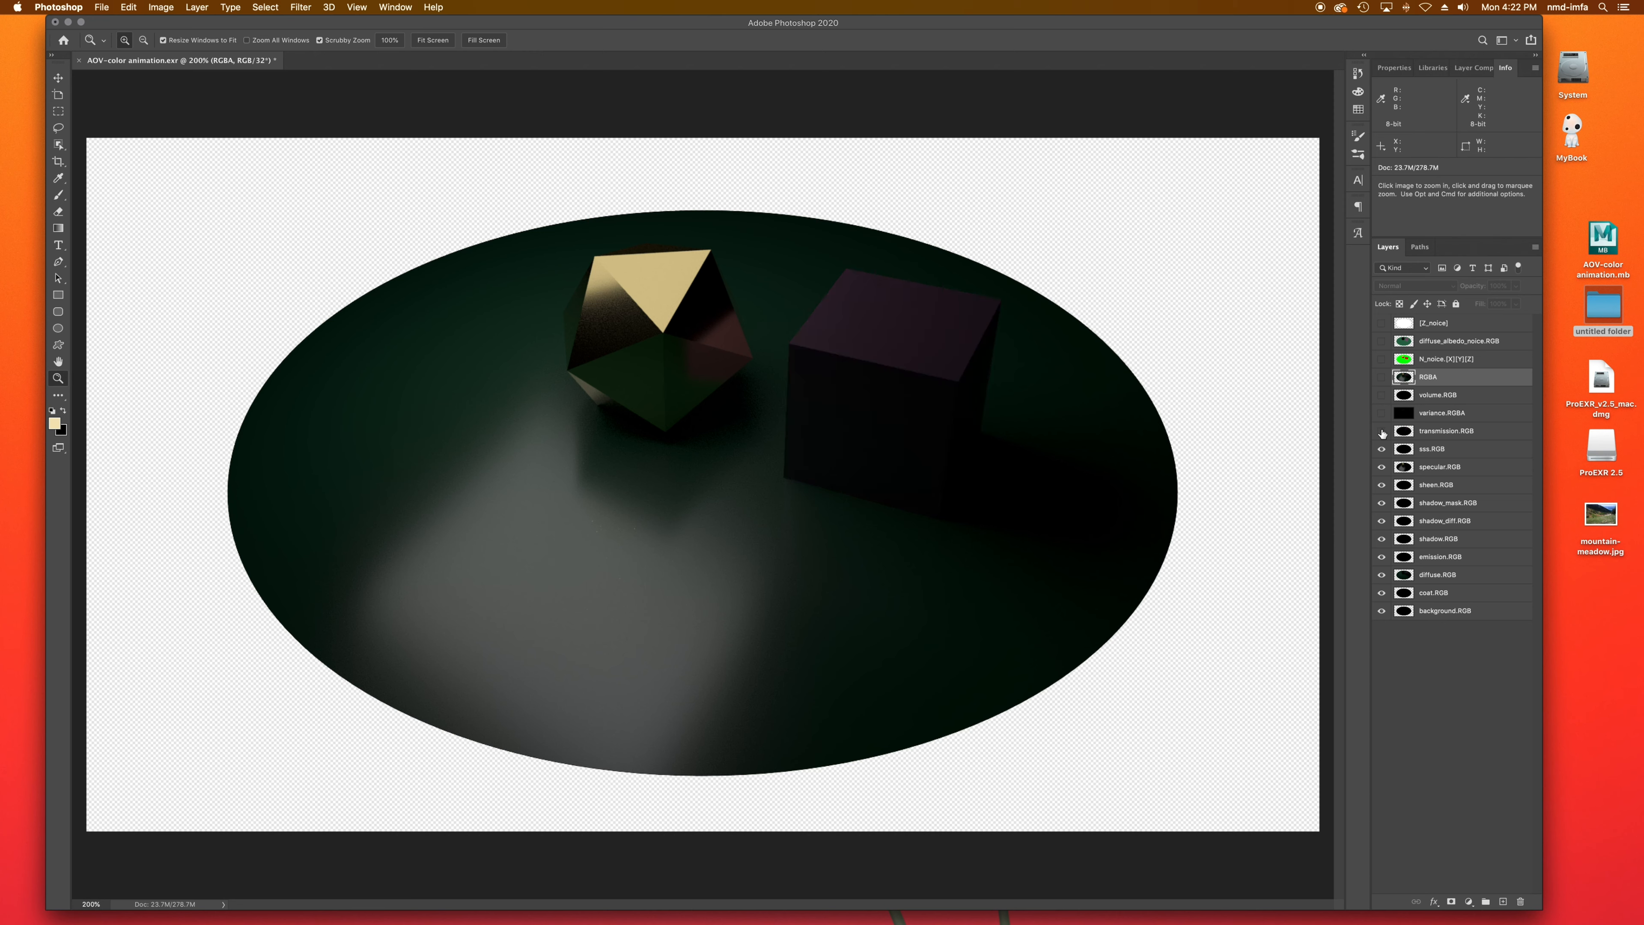
{"action": "left_click", "coordinate": [1382, 431]}
{"action": "left_click", "coordinate": [1421, 435]}
{"action": "left_click", "coordinate": [1516, 287]}
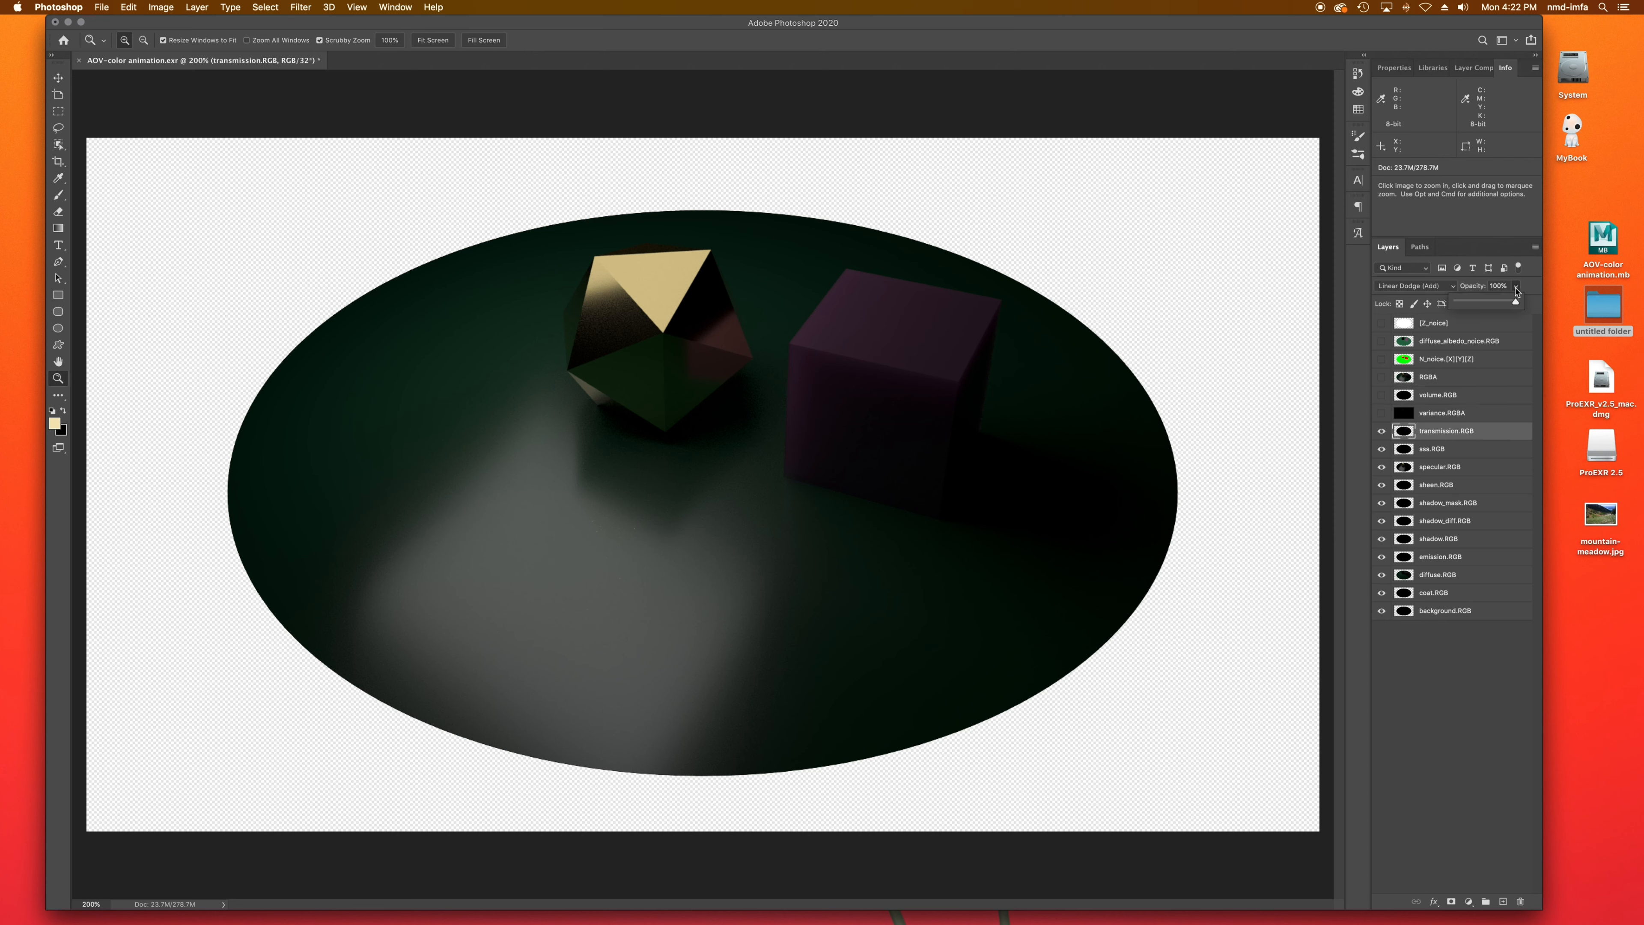
{"action": "mouse_move", "coordinate": [1506, 303]}
{"action": "left_mouse_down"}
{"action": "mouse_move", "coordinate": [1470, 306]}
{"action": "mouse_move", "coordinate": [1534, 300]}
{"action": "left_mouse_up"}
{"action": "left_click", "coordinate": [1462, 426]}
{"action": "left_click", "coordinate": [234, 6]}
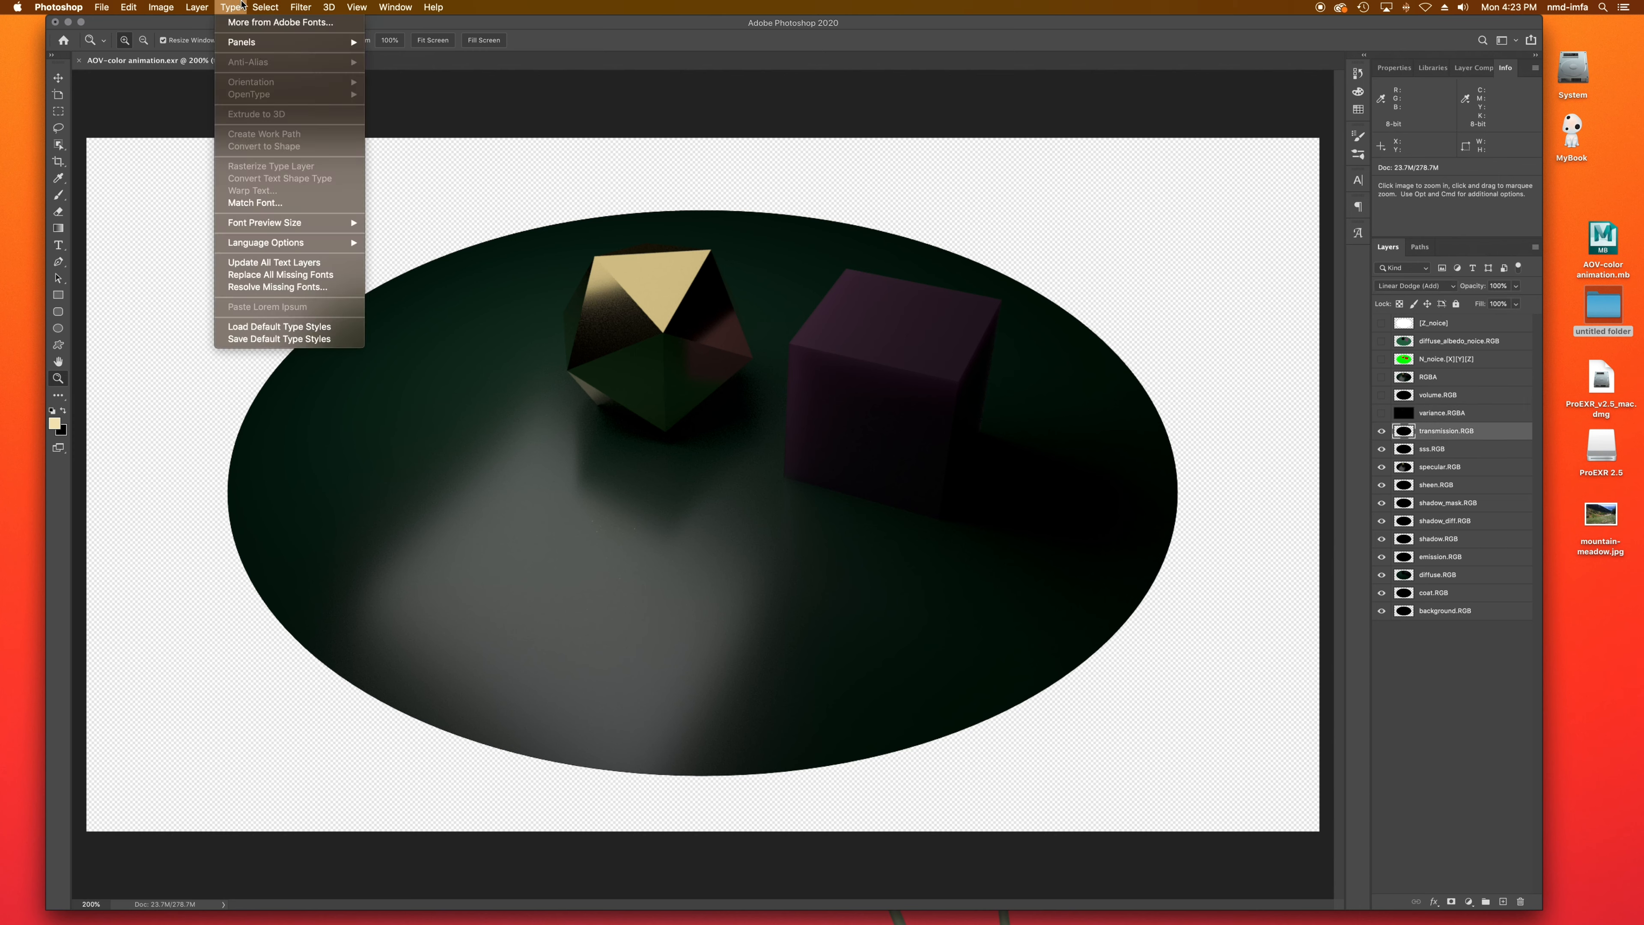
{"action": "mouse_move", "coordinate": [203, 12]}
{"action": "mouse_move", "coordinate": [153, 10]}
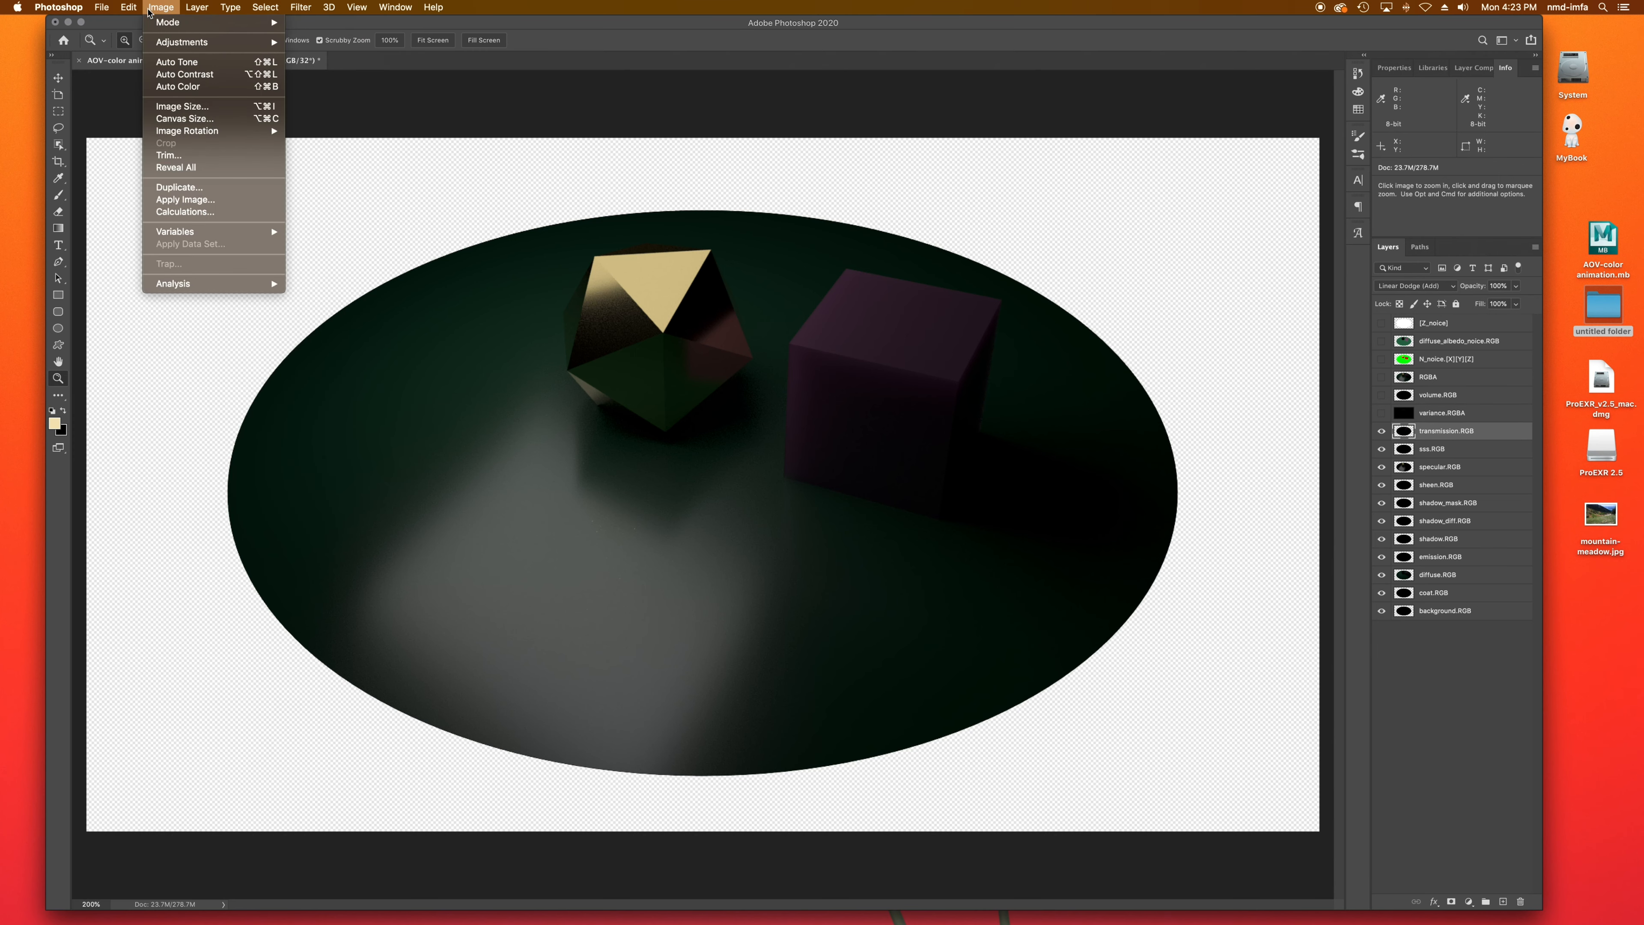
{"action": "mouse_move", "coordinate": [173, 44]}
{"action": "left_click", "coordinate": [350, 126]}
Step: Hide the transmission.RGB and sss.RGB layers, then toggle specular.RGB to compare the image with and without it, leaving it shown
{"action": "left_click", "coordinate": [1382, 431]}
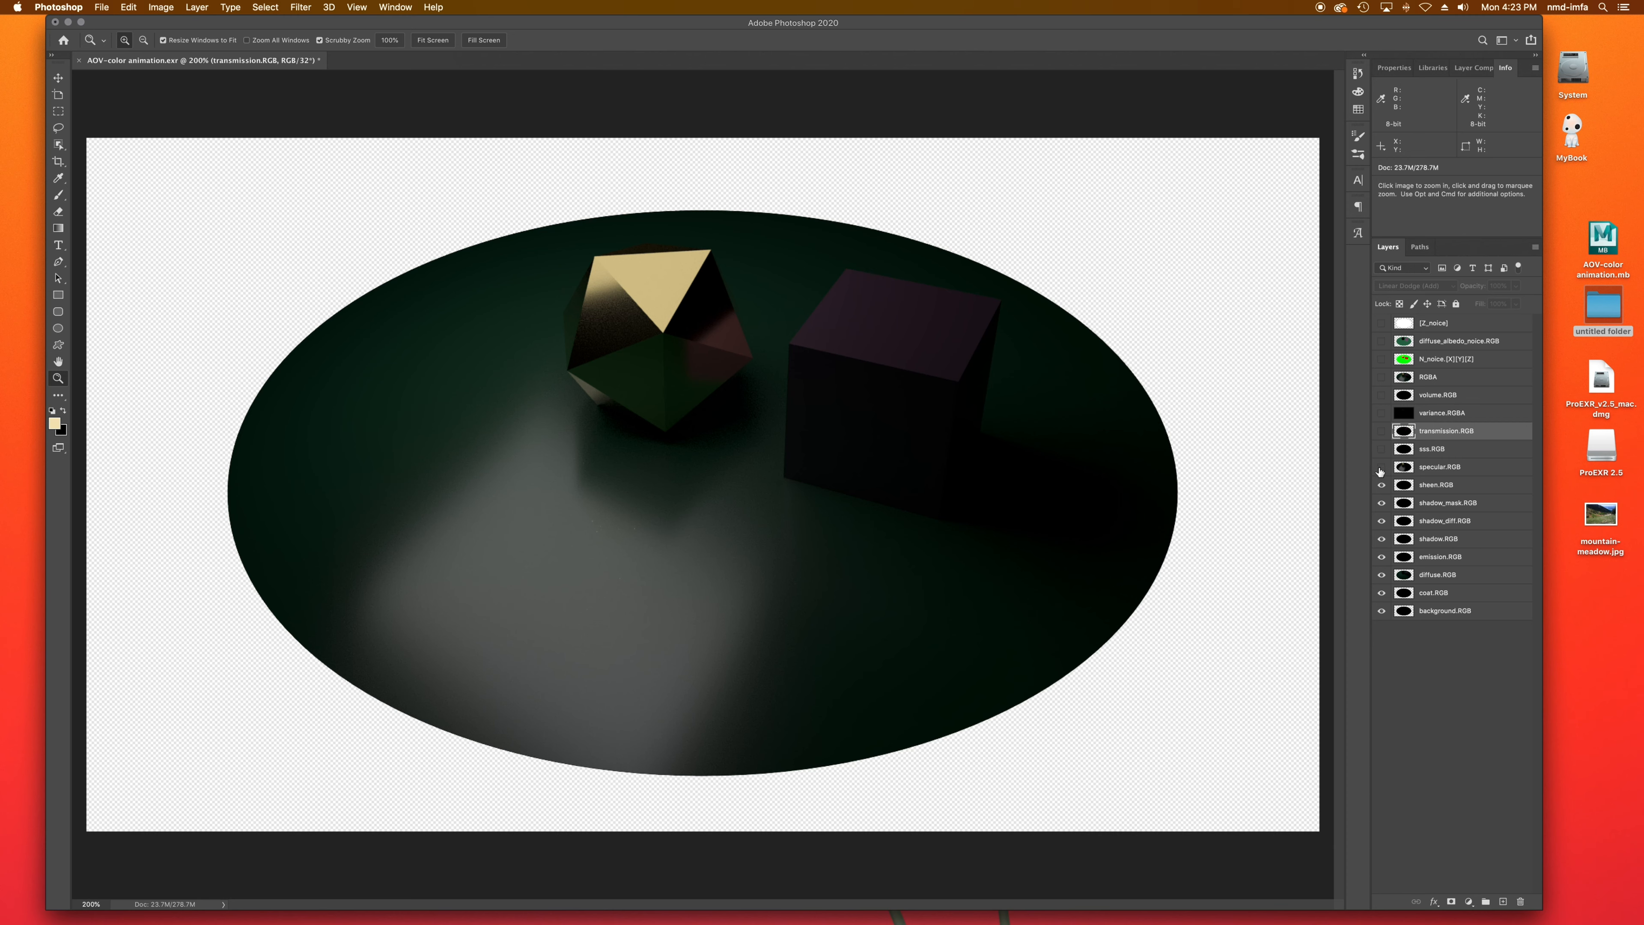
{"action": "left_click", "coordinate": [1380, 468]}
{"action": "left_click", "coordinate": [1381, 467]}
{"action": "left_click", "coordinate": [1381, 468]}
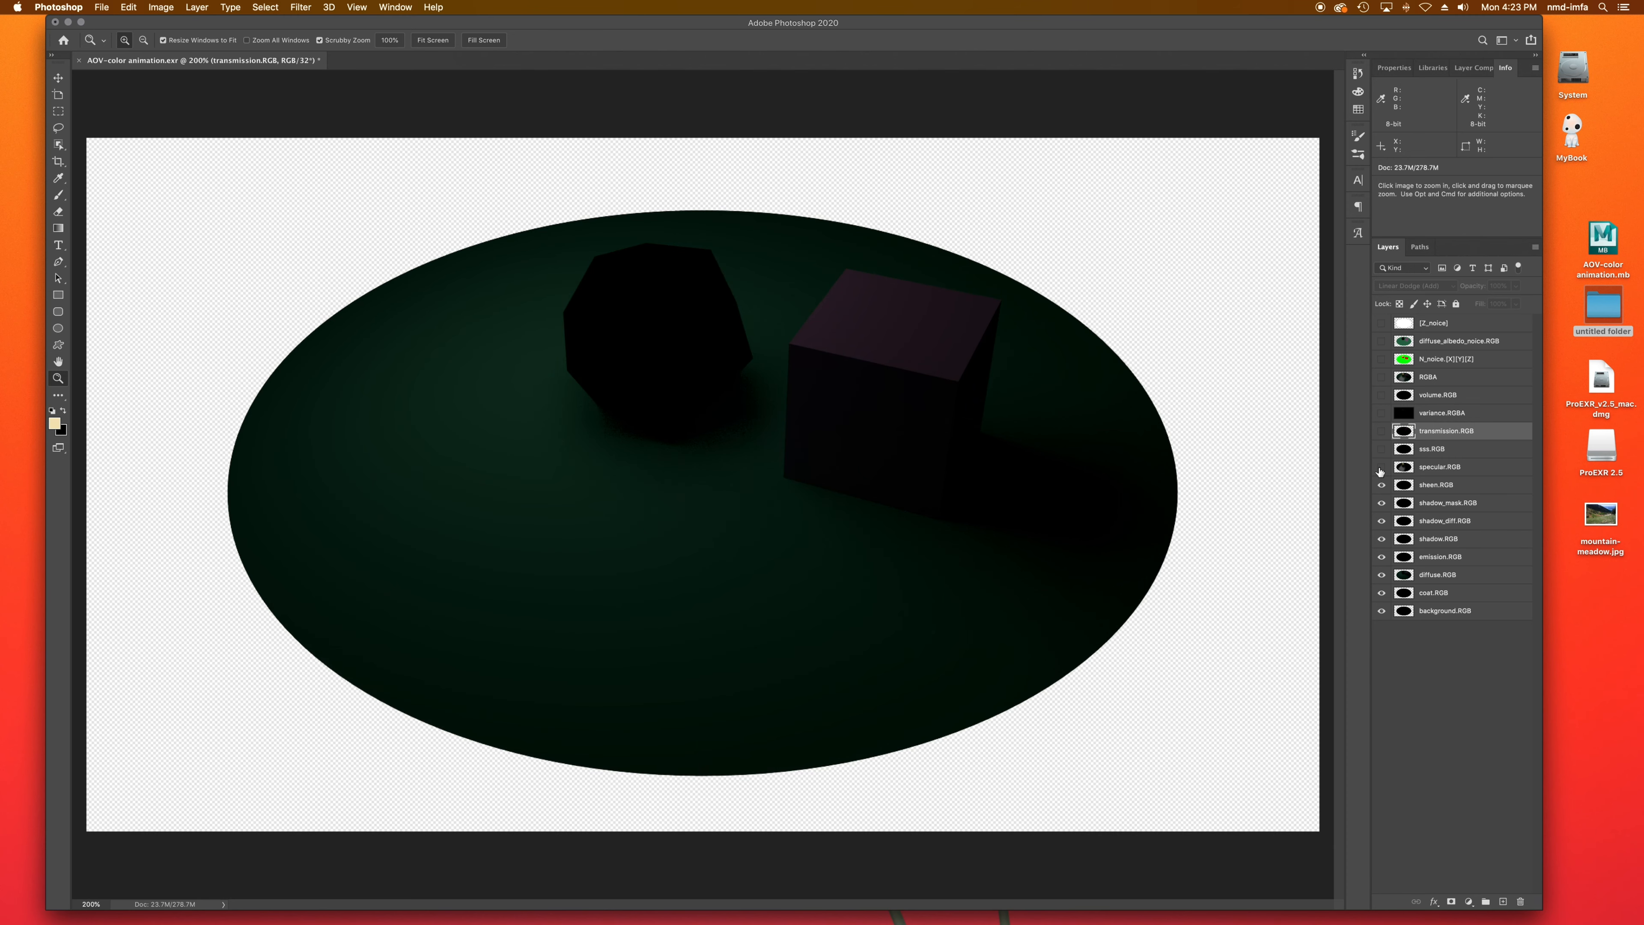
{"action": "left_click", "coordinate": [1381, 467]}
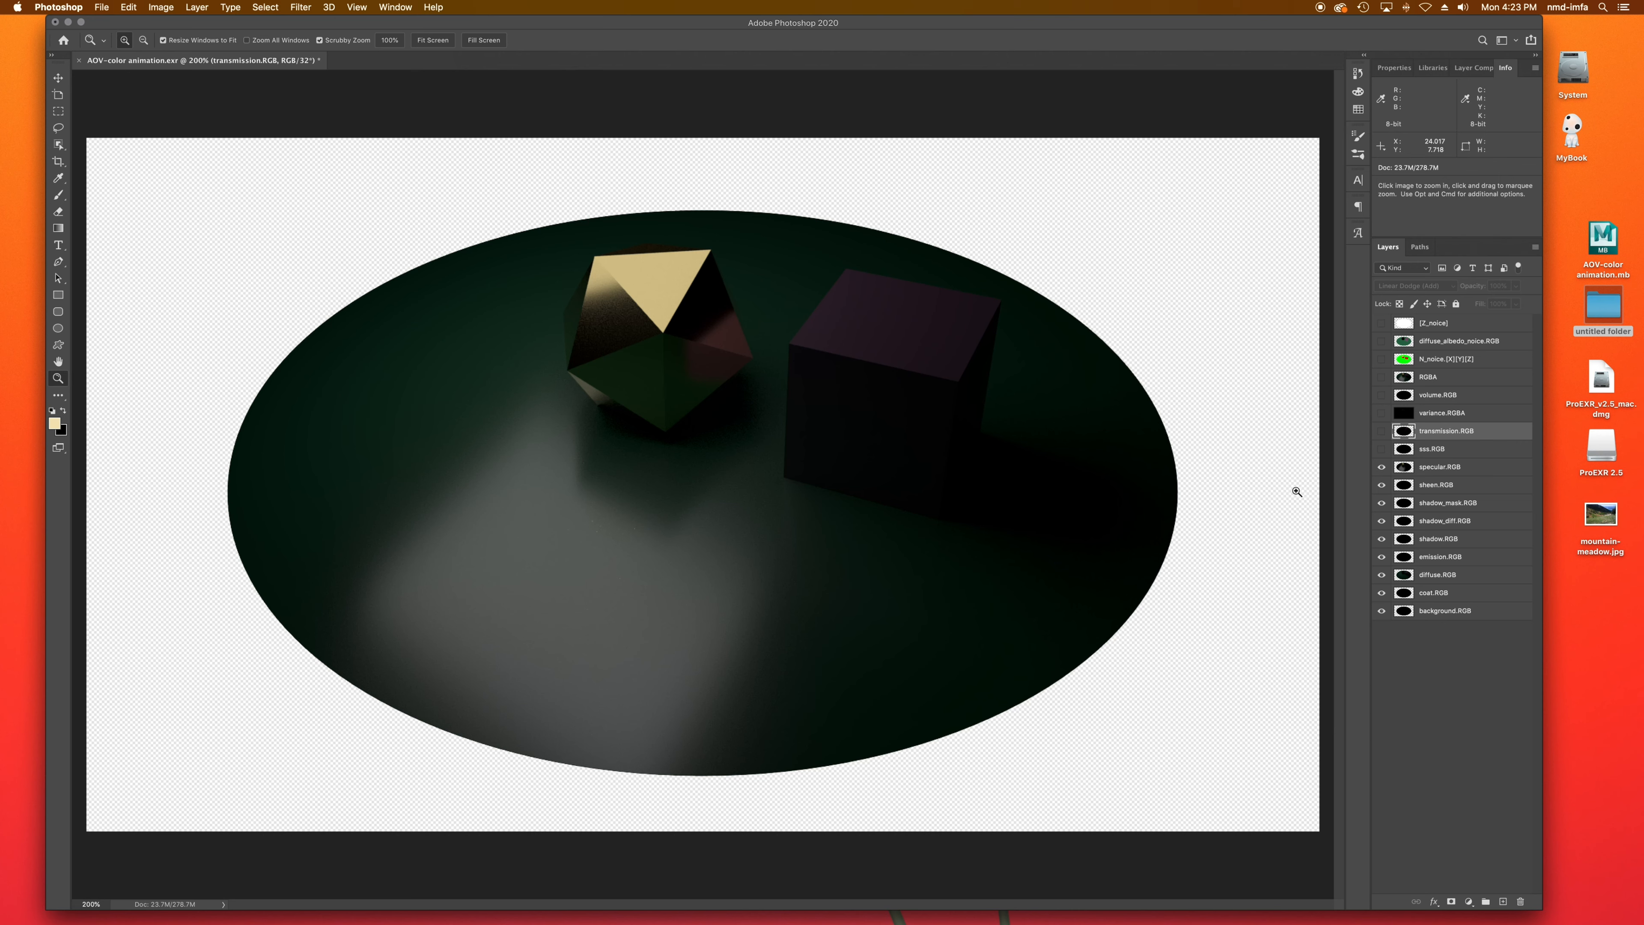
Step: Try shifting the hue of the specular.RGB layer with Hue/Saturation, keeping its opacity at 100%
{"action": "left_click", "coordinate": [1429, 467]}
{"action": "left_click", "coordinate": [1516, 287]}
{"action": "mouse_move", "coordinate": [1518, 302]}
{"action": "left_mouse_down"}
{"action": "mouse_move", "coordinate": [1500, 306]}
{"action": "mouse_move", "coordinate": [1523, 299]}
{"action": "left_mouse_up"}
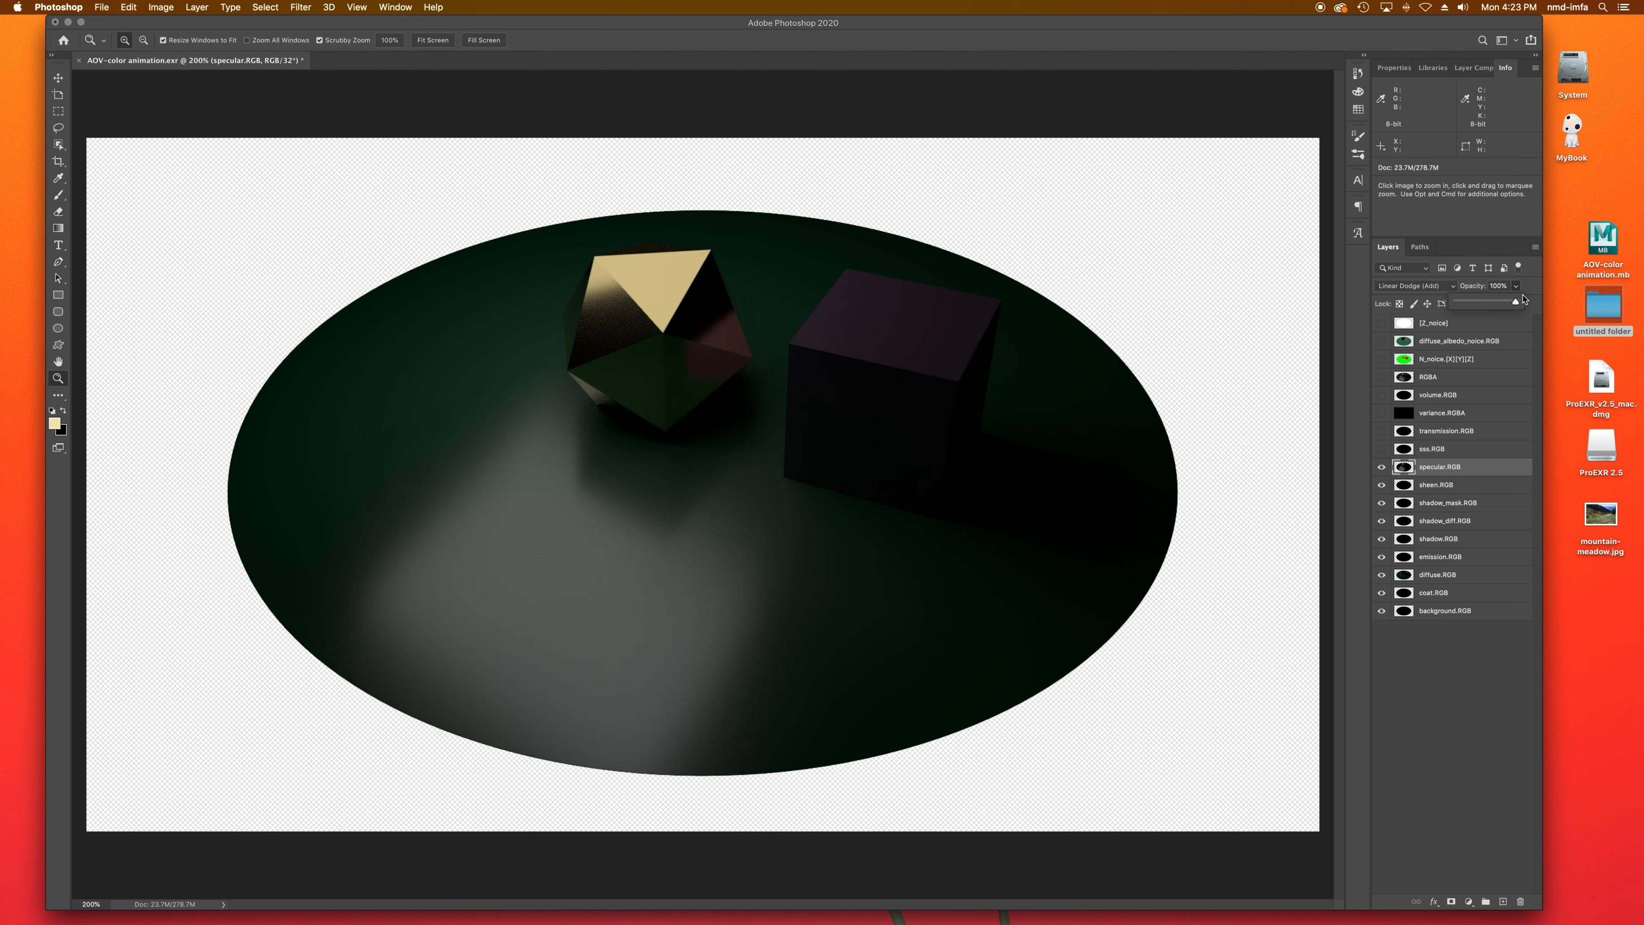
{"action": "left_click", "coordinate": [1412, 463]}
{"action": "left_click", "coordinate": [160, 7]}
{"action": "mouse_move", "coordinate": [213, 42]}
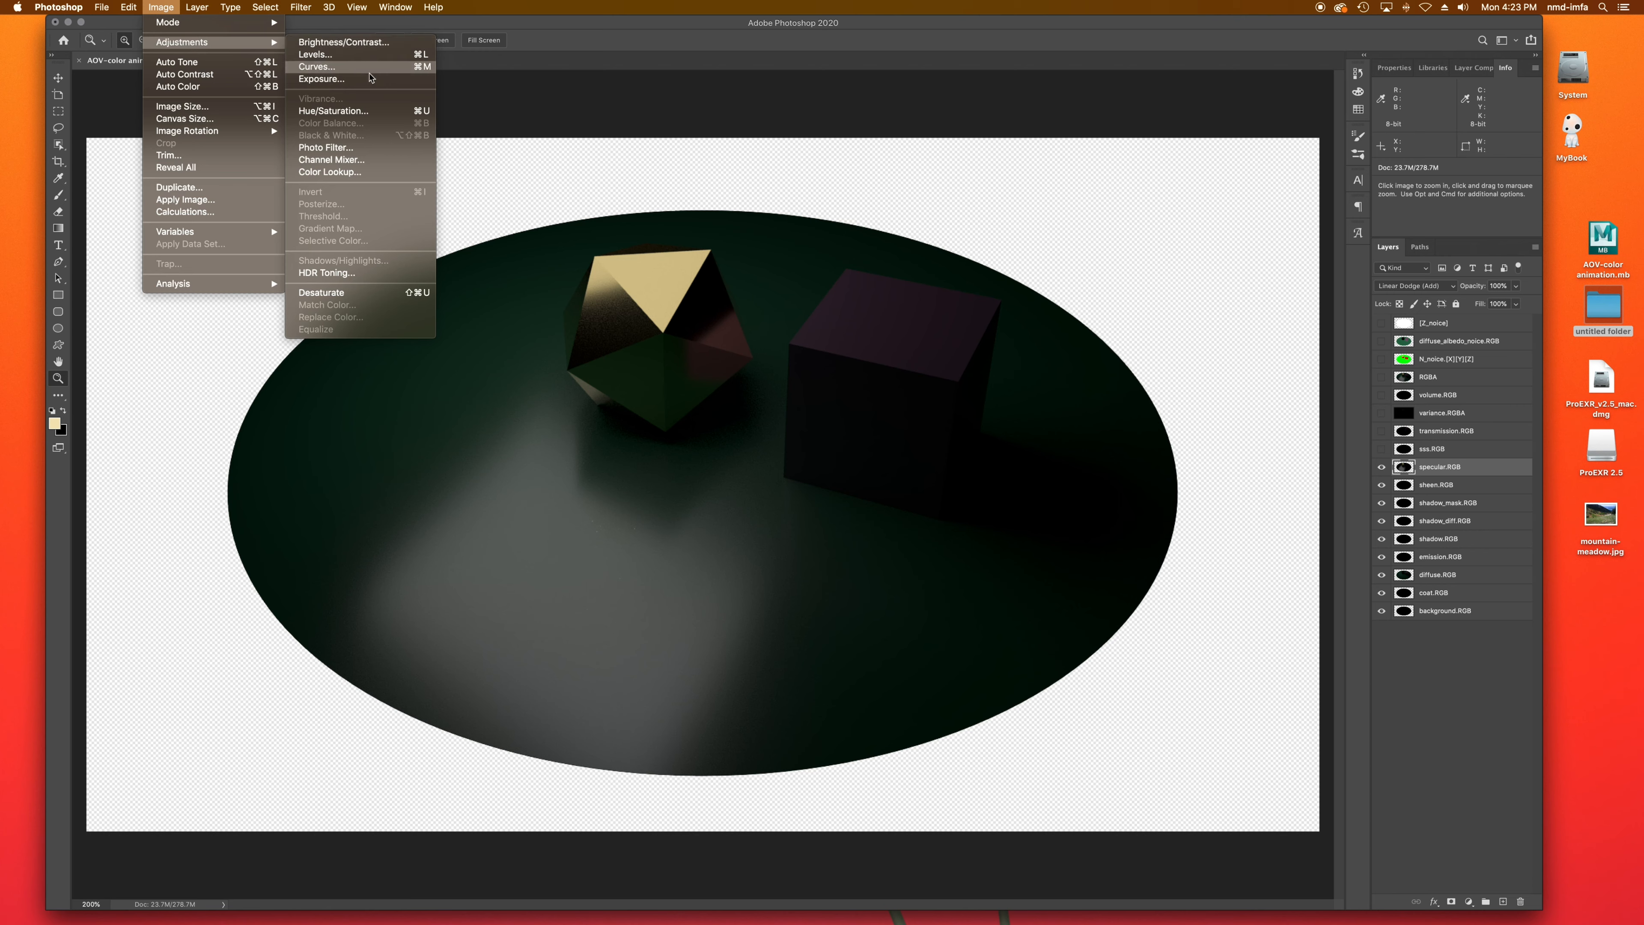
{"action": "left_click", "coordinate": [349, 111]}
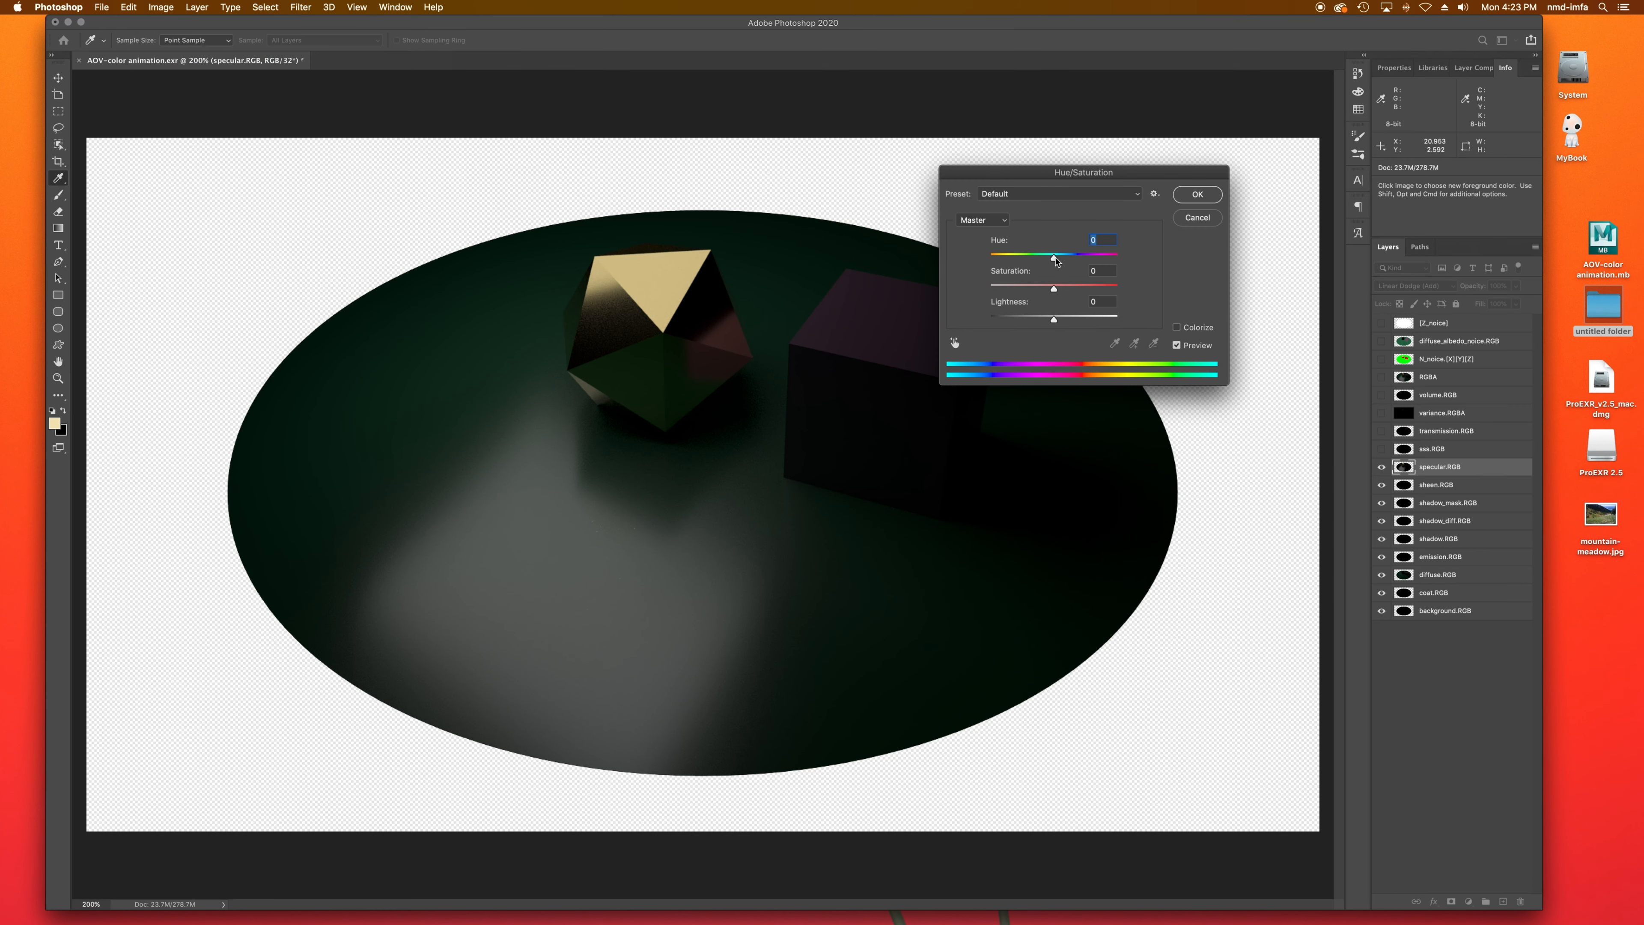
{"action": "left_click_drag", "start_coordinate": [1057, 262], "coordinate": [1097, 261]}
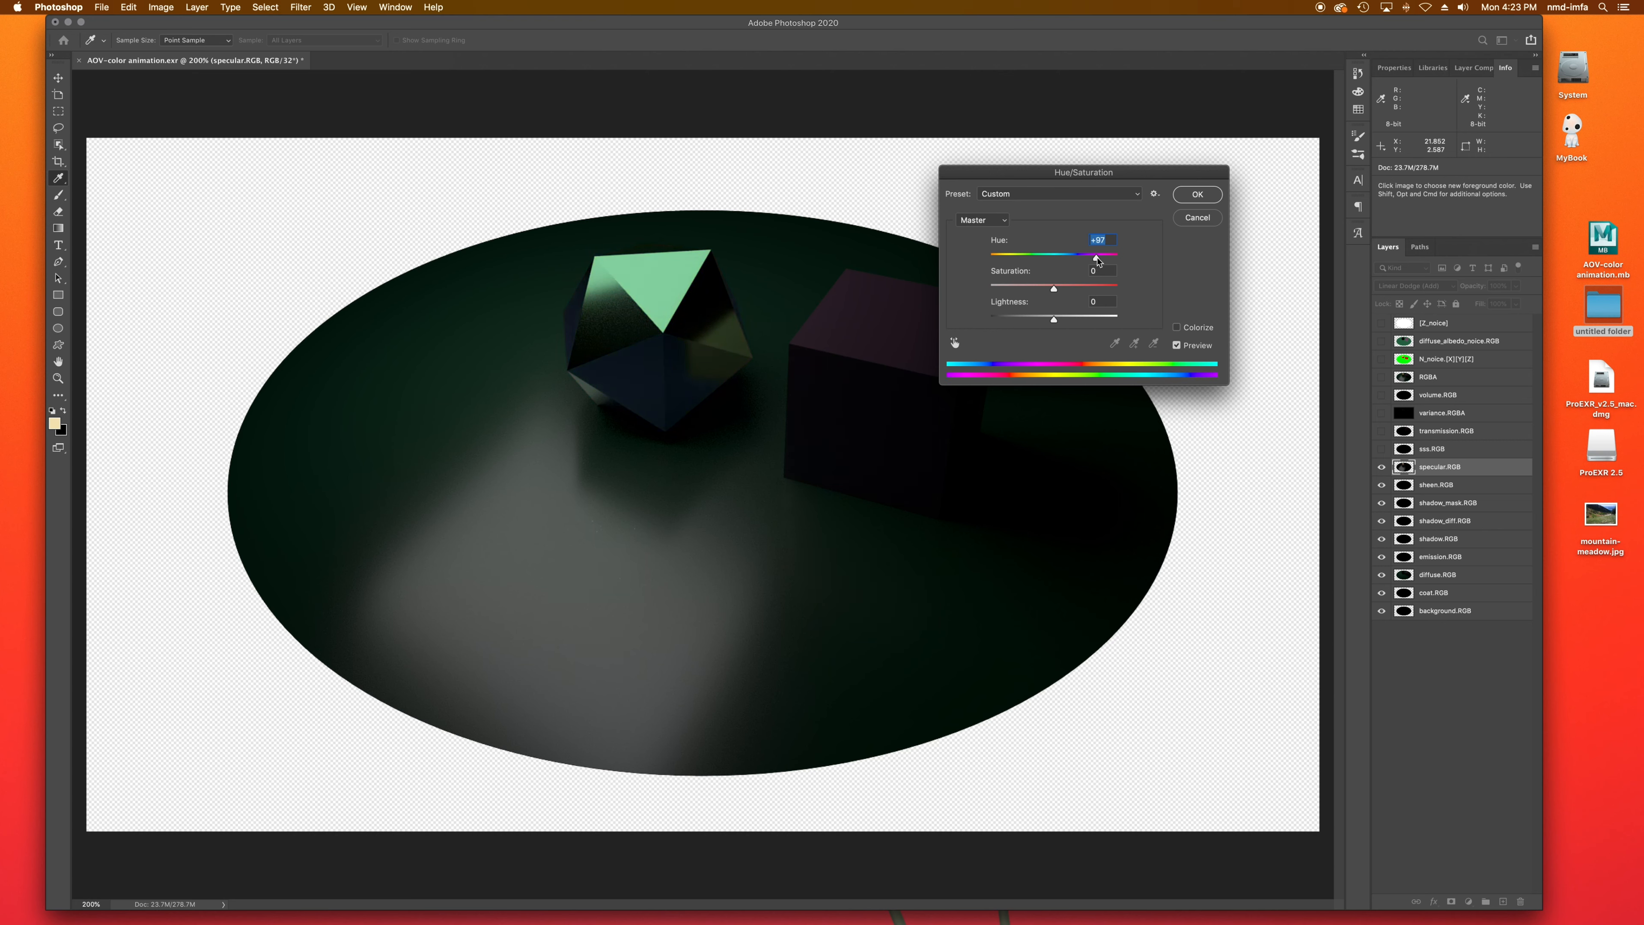
{"action": "left_click", "coordinate": [1197, 218]}
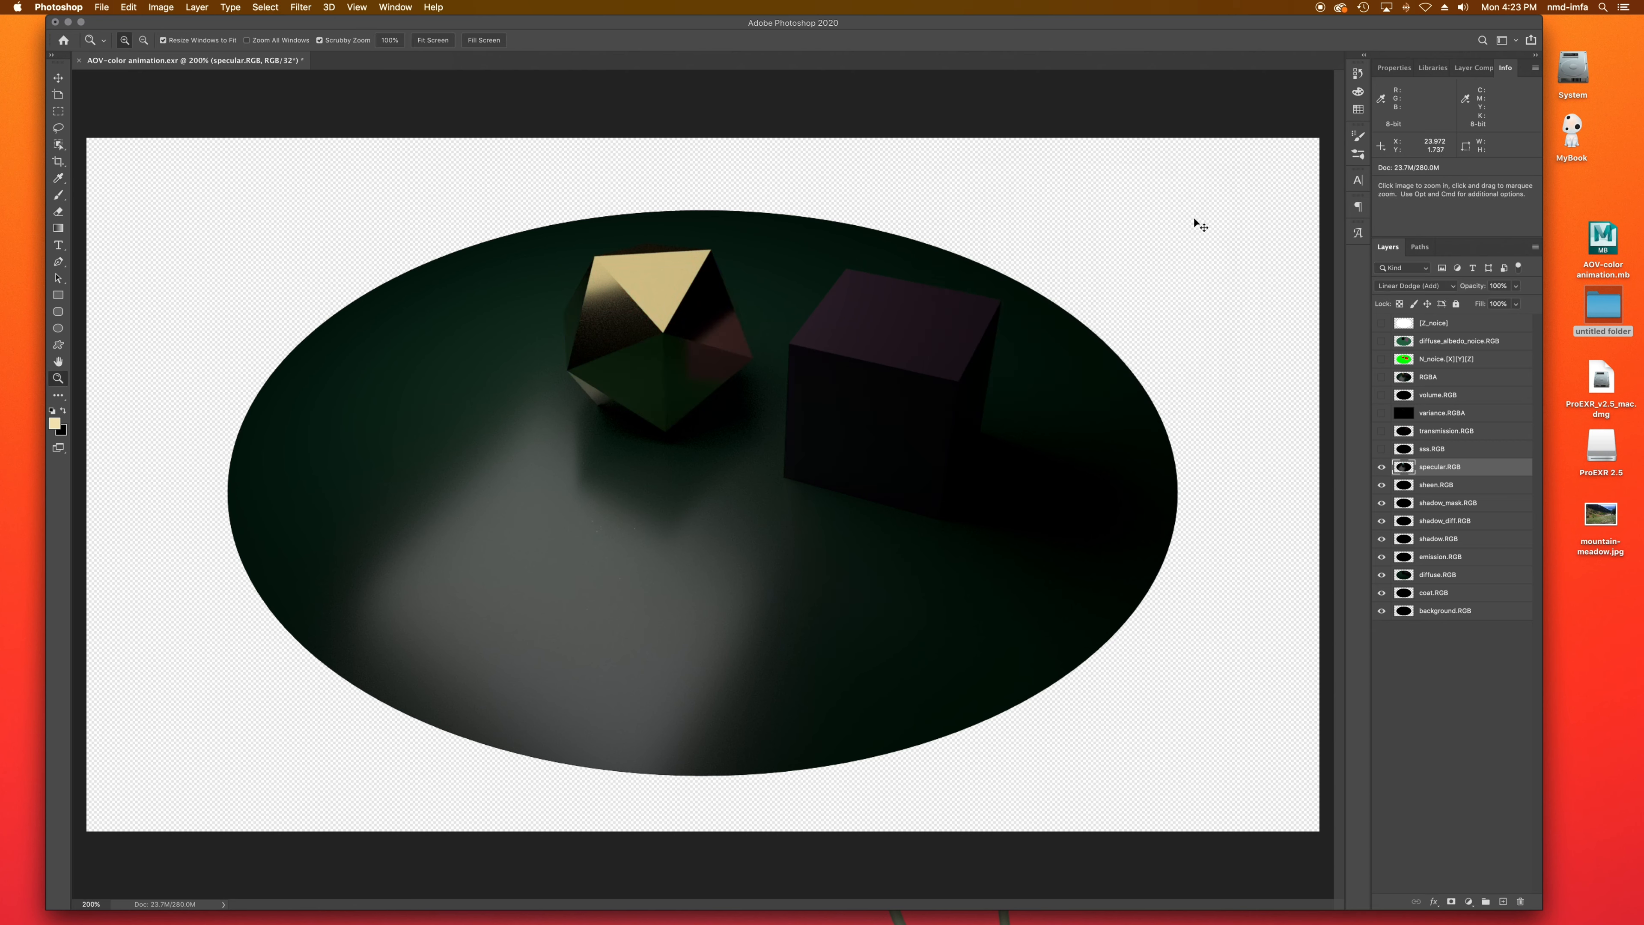
Step: Hide every layer from specular.RGB down to coat.RGB, leaving only background.RGB shown
{"action": "left_click", "coordinate": [1382, 467]}
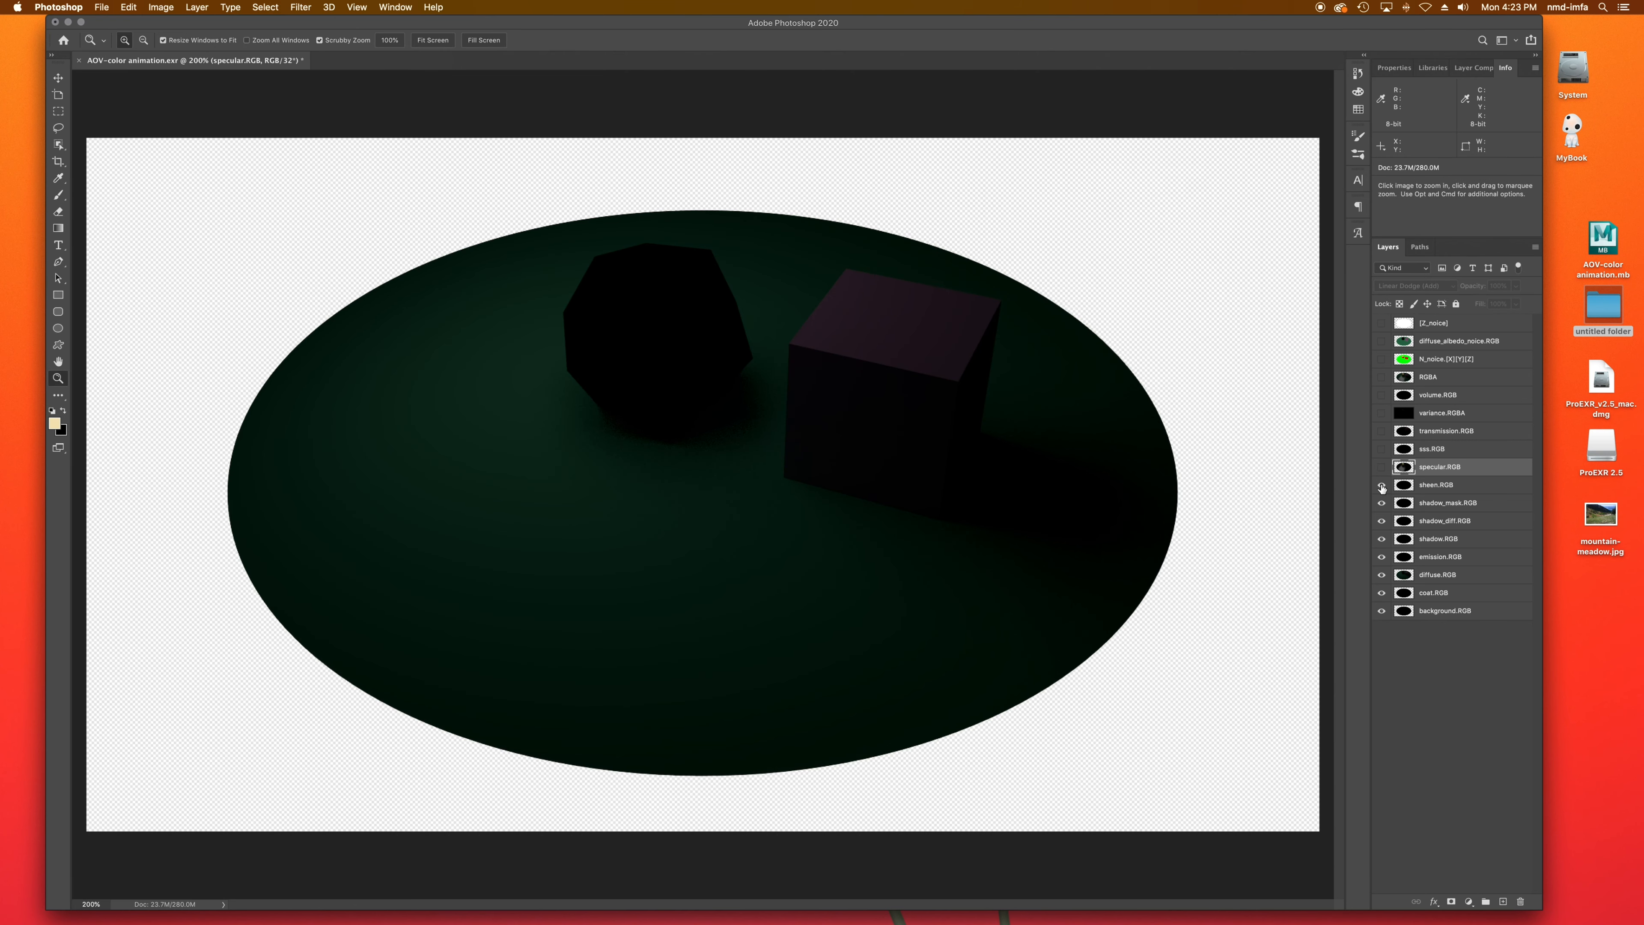
{"action": "left_click", "coordinate": [1382, 507]}
{"action": "left_click", "coordinate": [1381, 504]}
{"action": "key", "text": "super+d"}
{"action": "left_click", "coordinate": [1382, 576]}
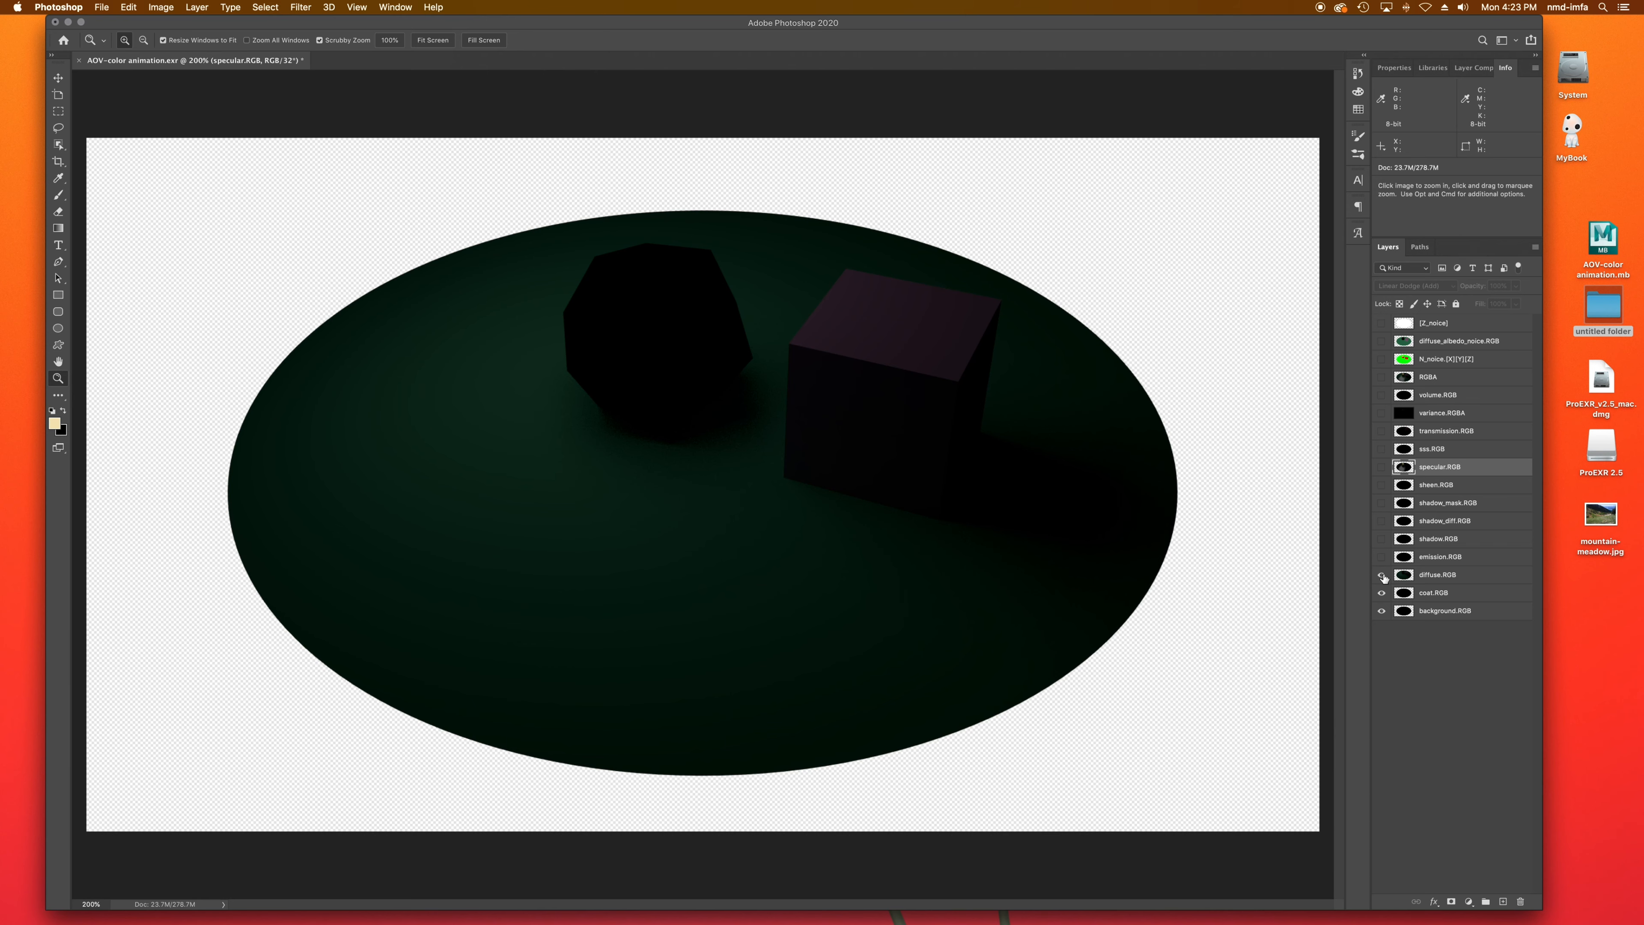
{"action": "left_click", "coordinate": [1381, 593]}
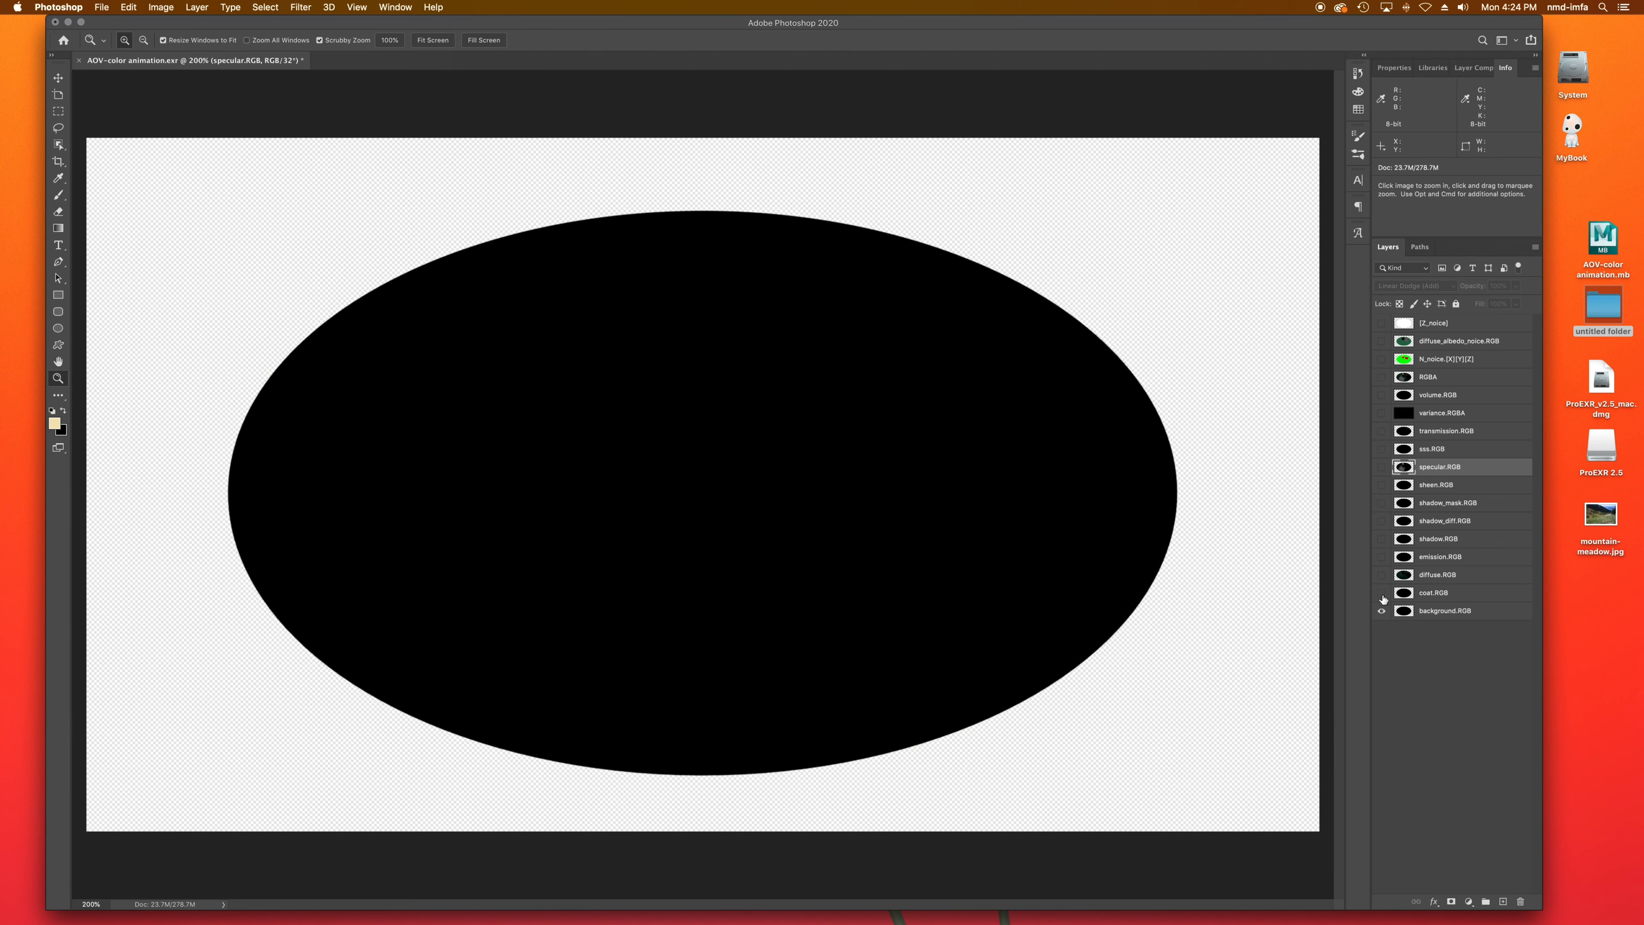
Step: Show the layers from transmission.RGB down to coat.RGB, starting with diffuse and specular, and select transmission.RGB
{"action": "left_click", "coordinate": [1381, 575]}
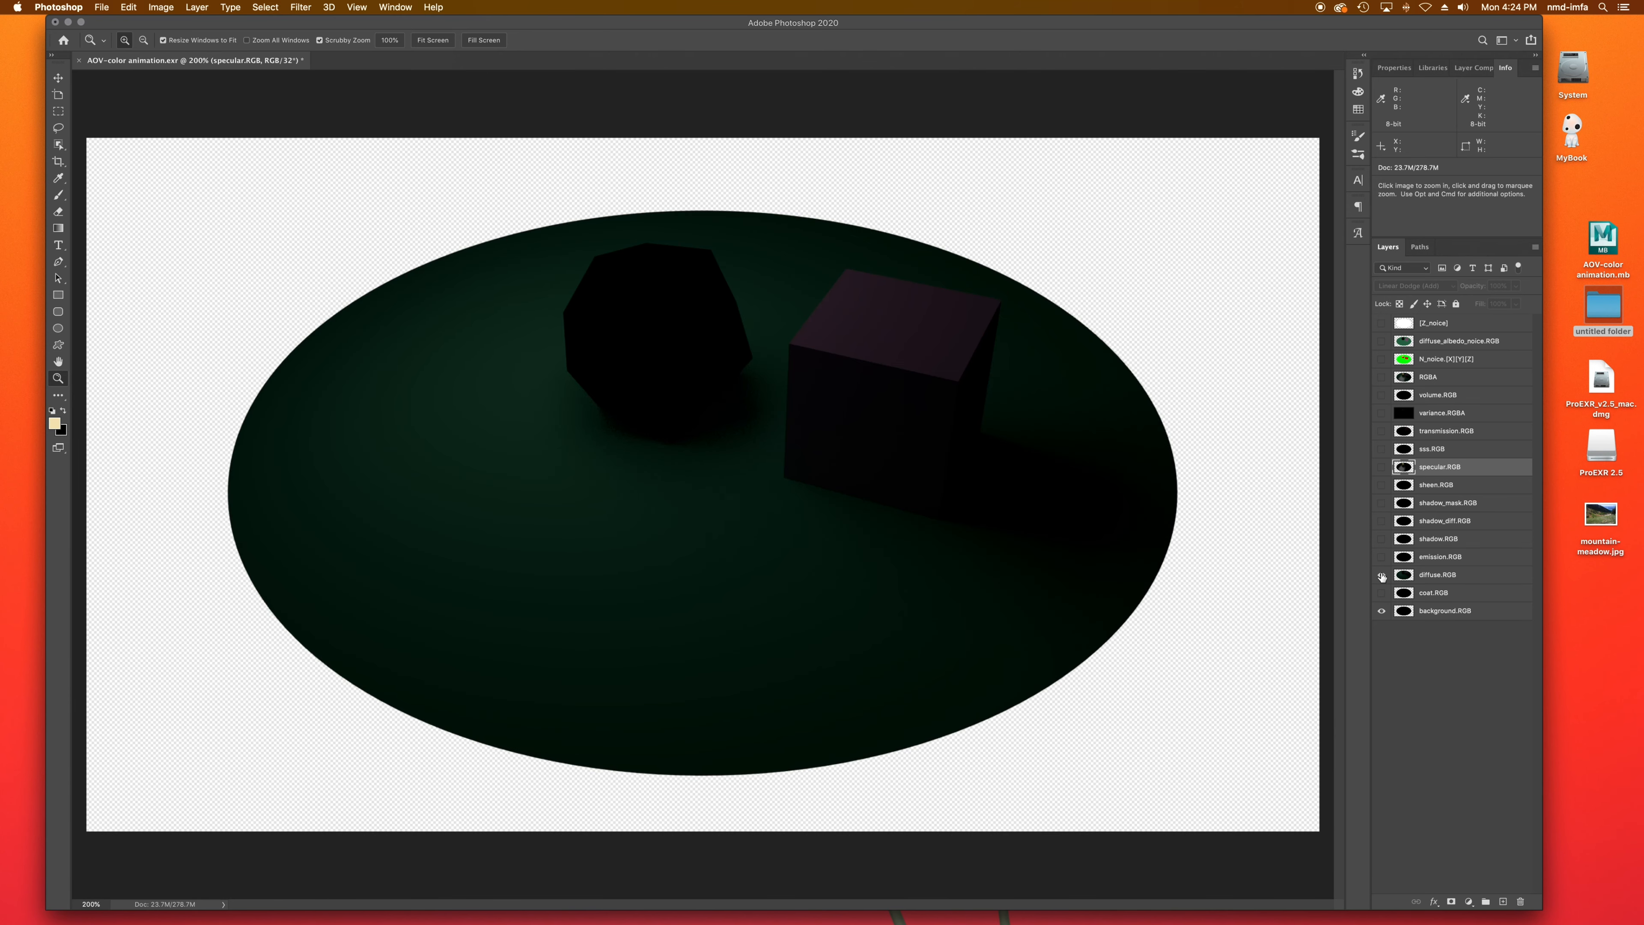
{"action": "left_click", "coordinate": [1381, 467]}
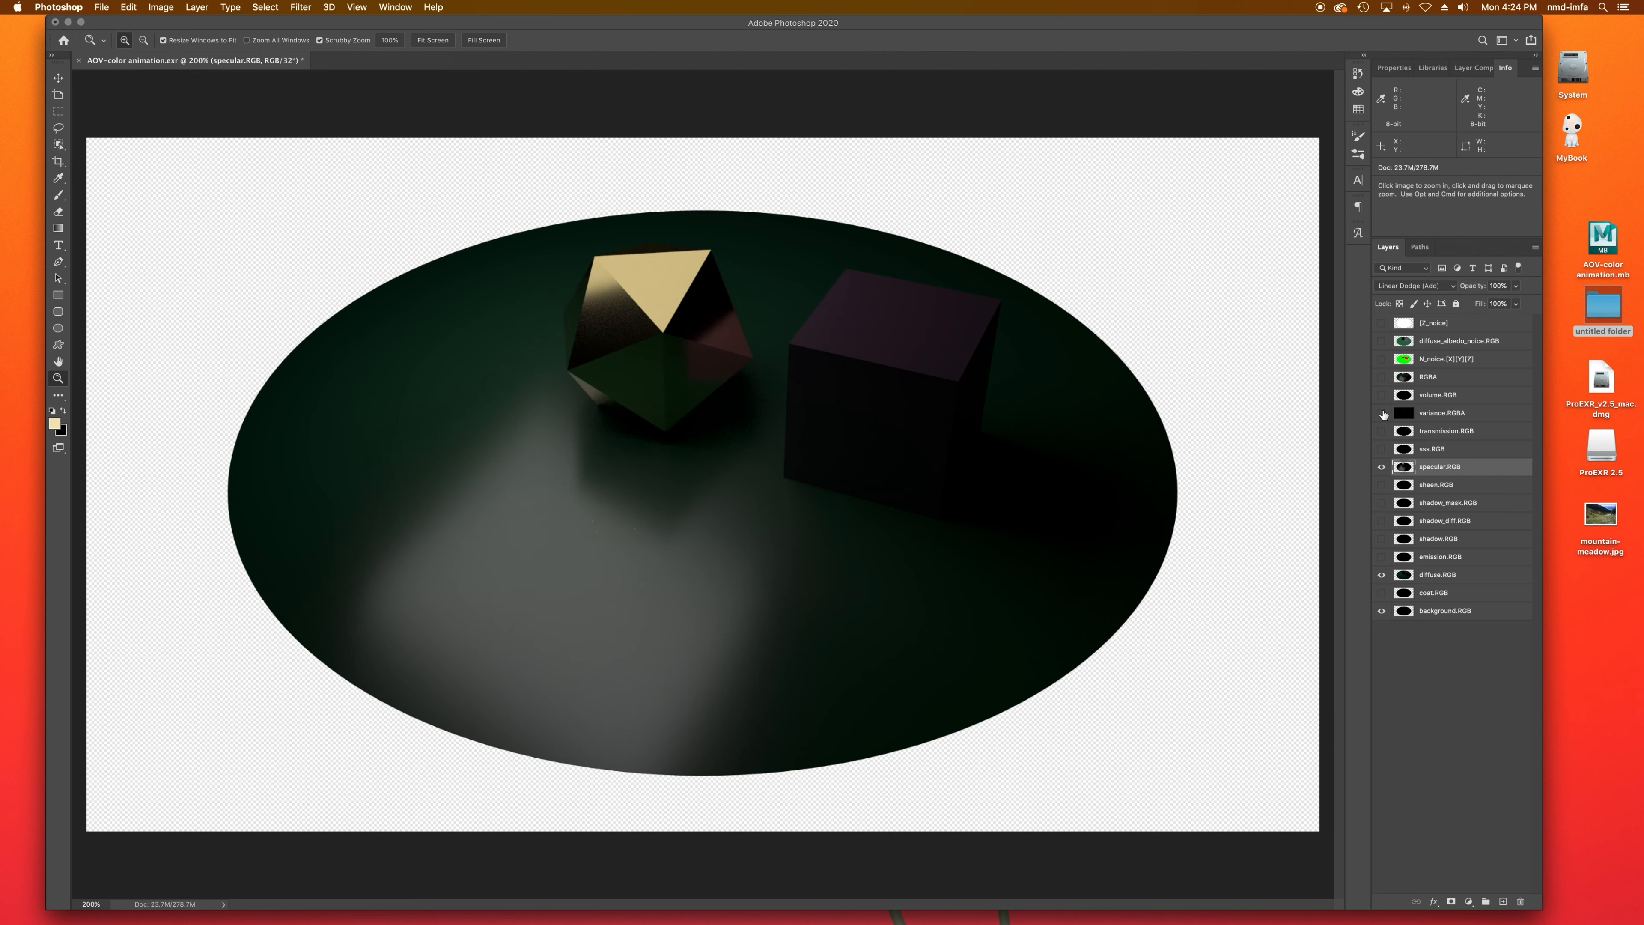
{"action": "left_click", "coordinate": [1381, 431]}
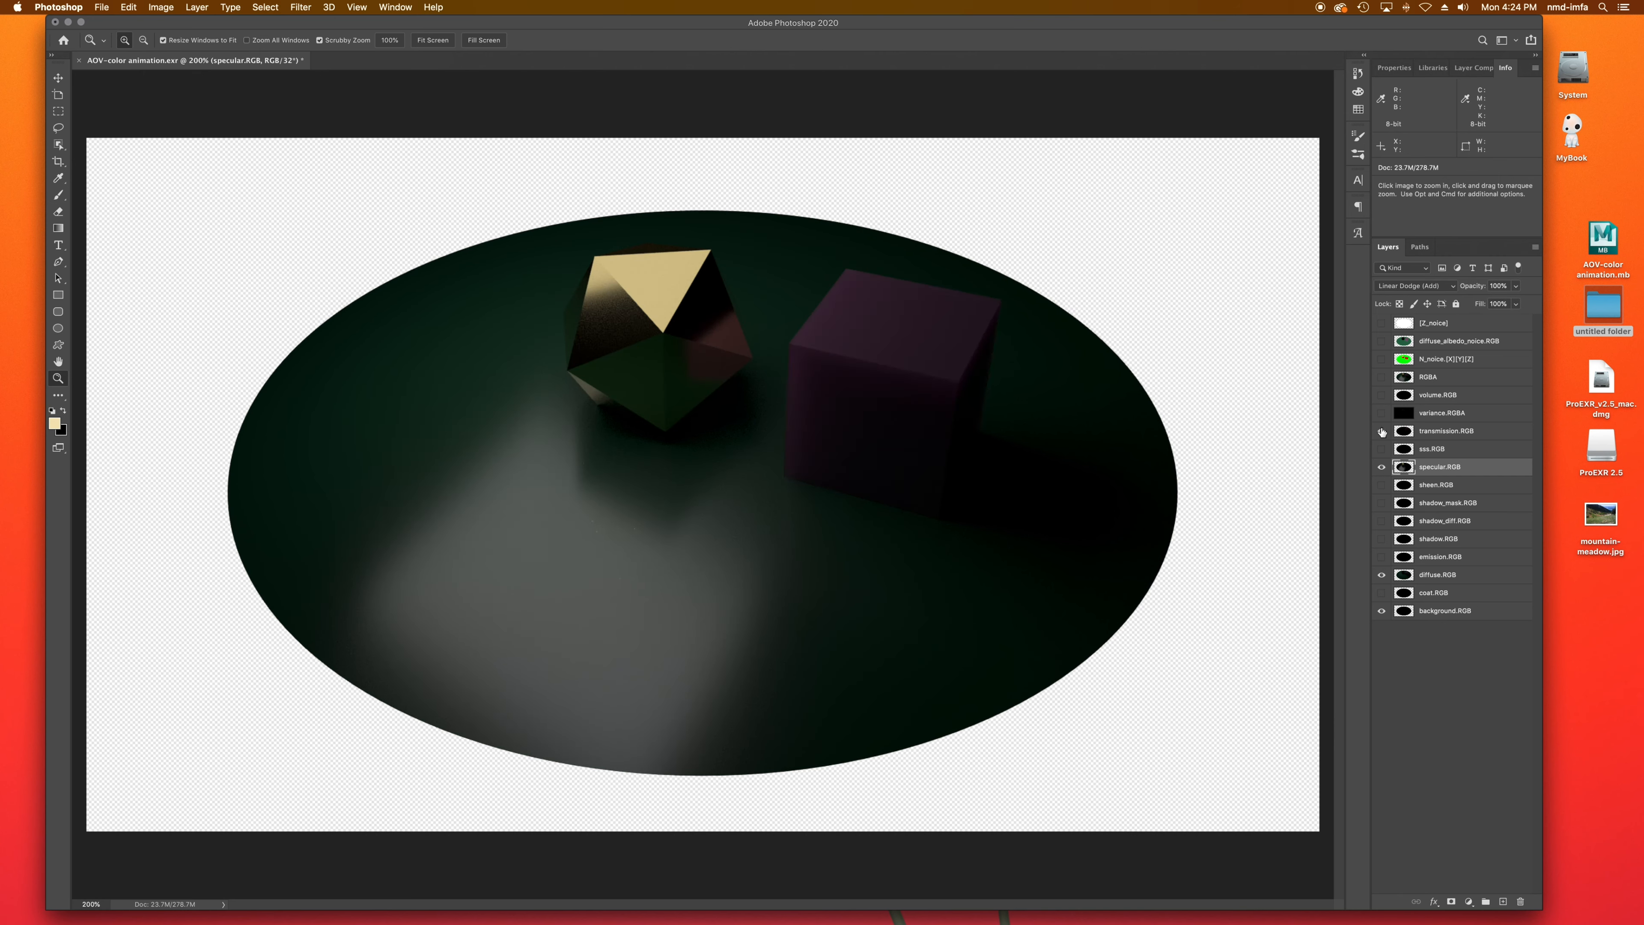
{"action": "left_click", "coordinate": [1430, 432]}
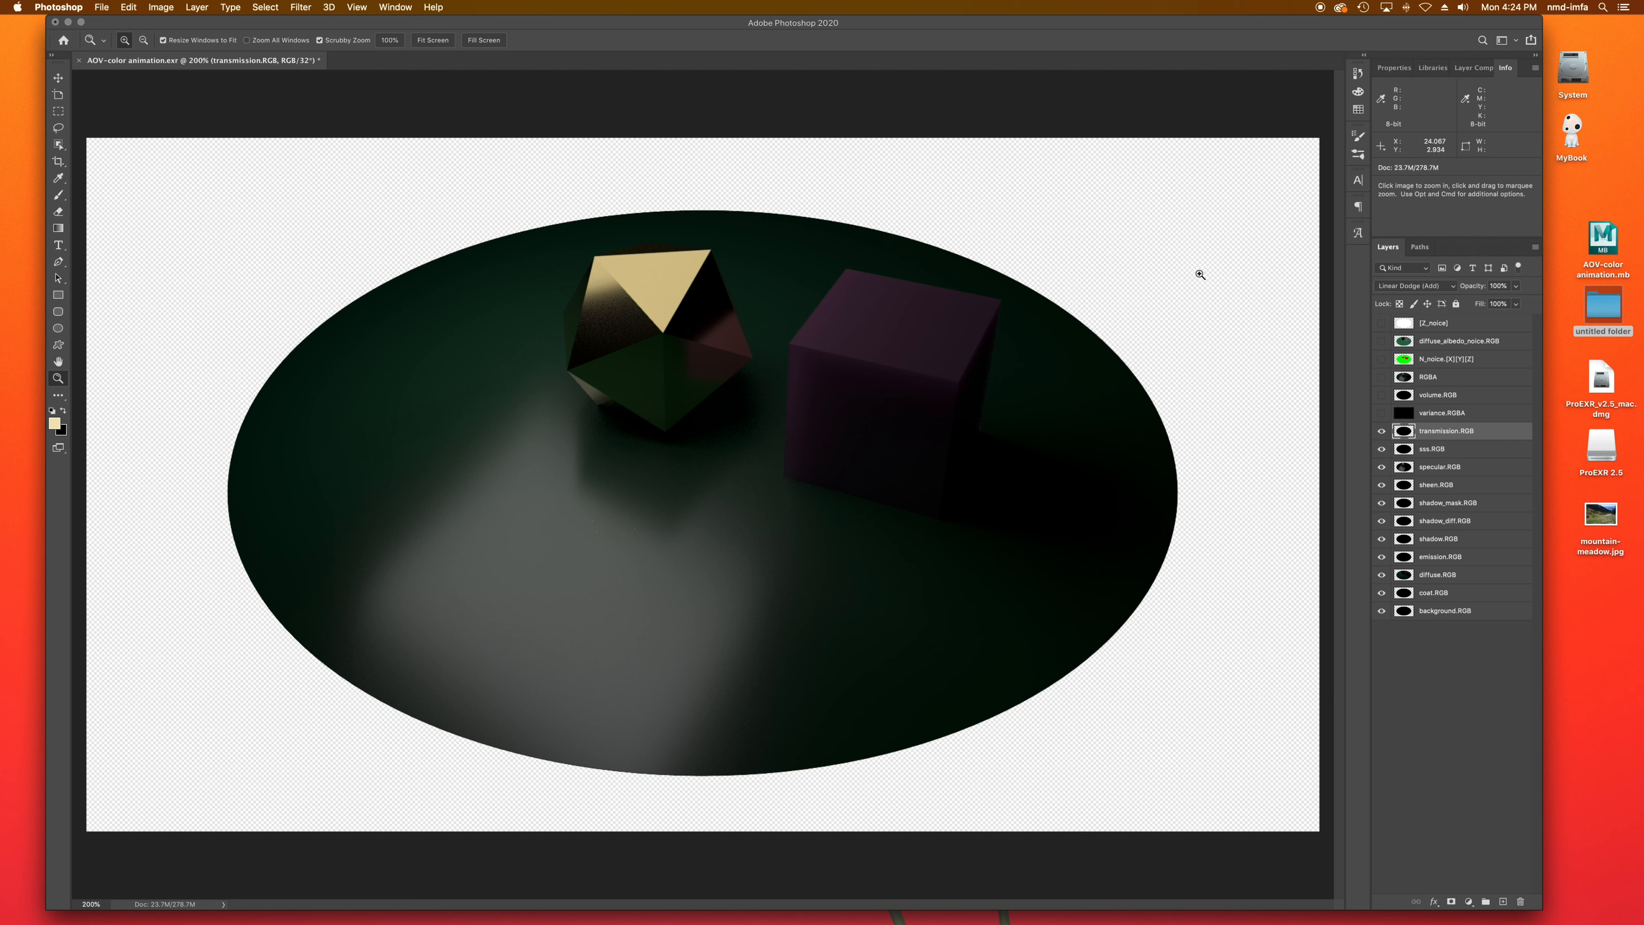
{"action": "key", "text": "F2"}
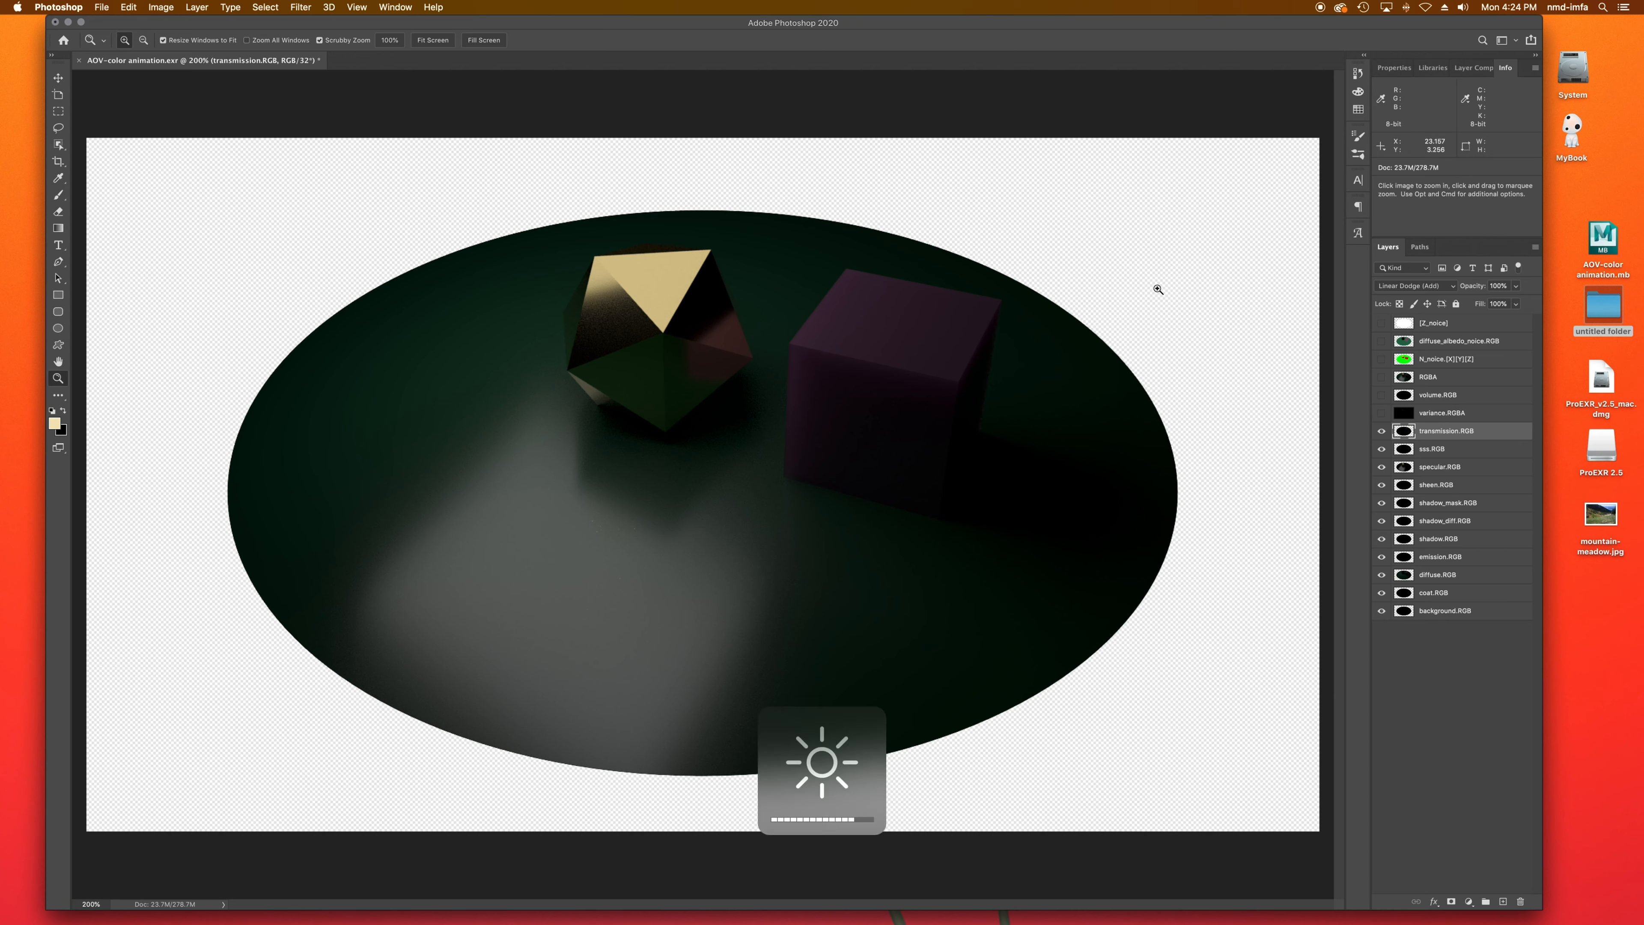
Step: Toggle the N_noice.[X][Y][Z] layer on and off to examine the normals, then show the diffuse_albedo_noice.RGB layer
{"action": "left_click", "coordinate": [1381, 359]}
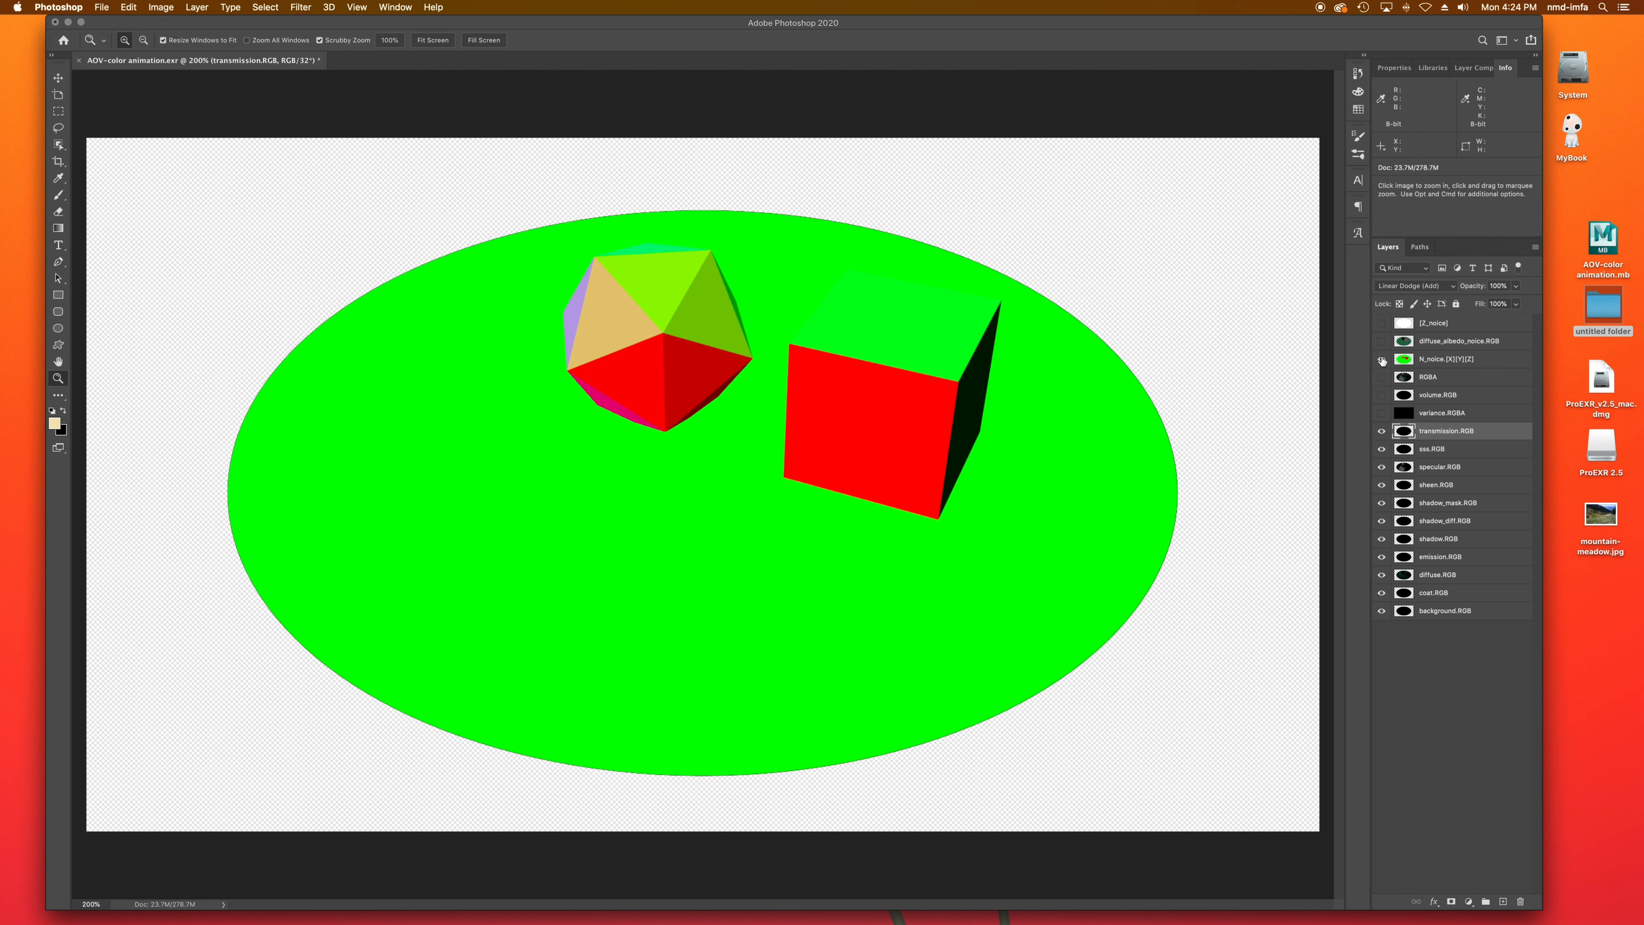
{"action": "left_click", "coordinate": [1381, 359]}
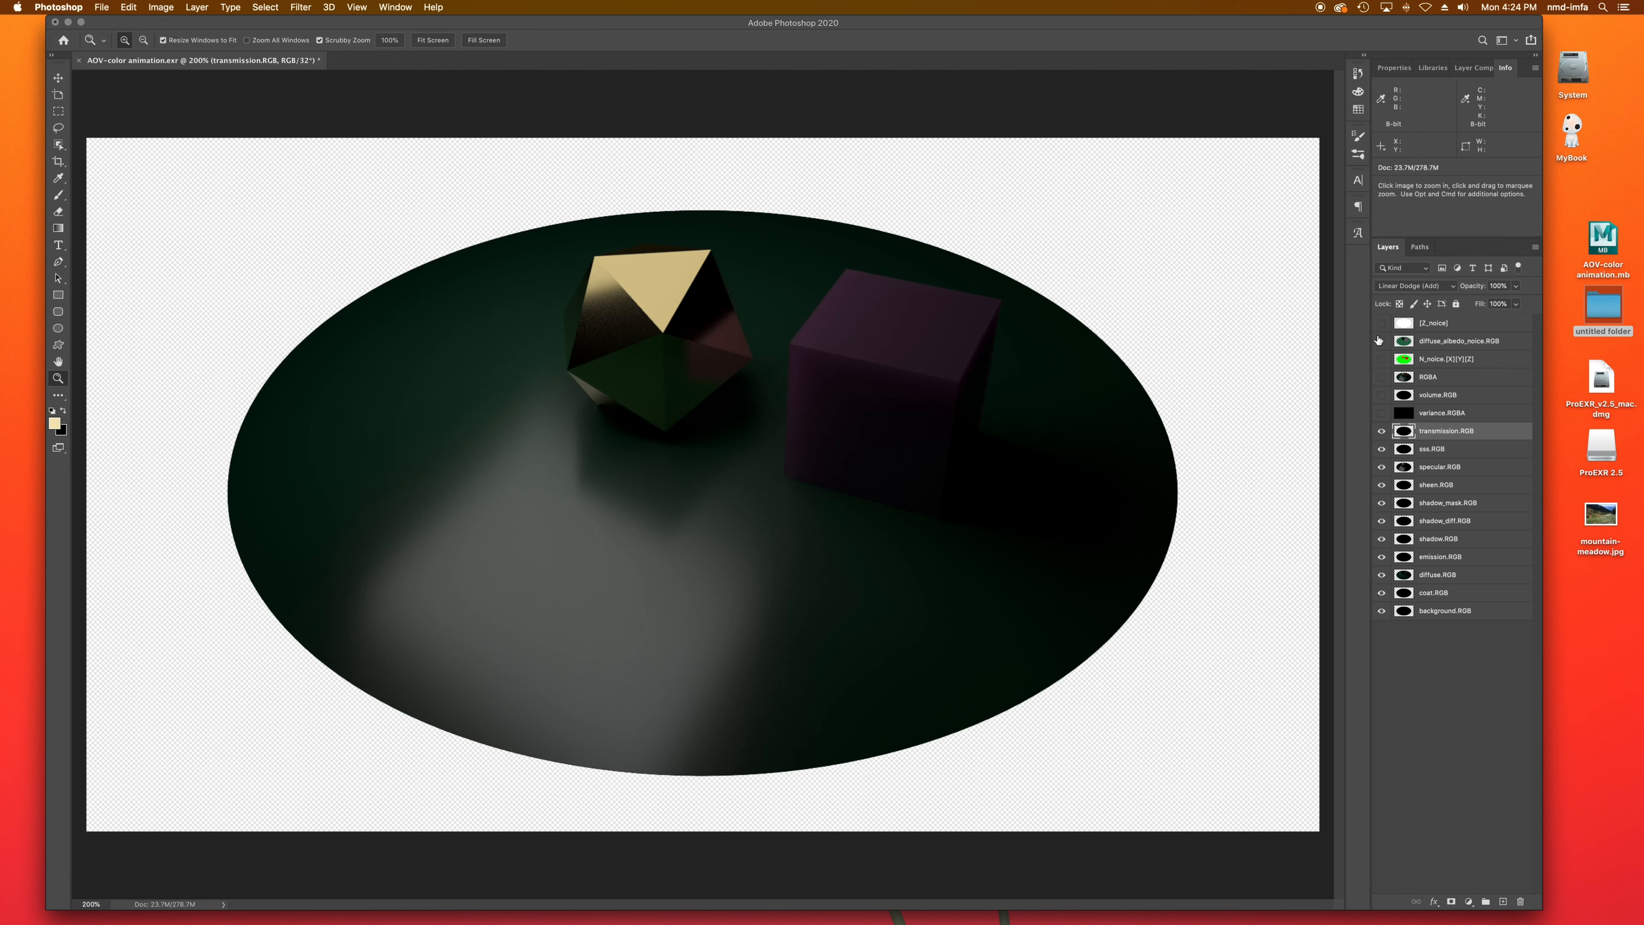
{"action": "left_click", "coordinate": [1381, 341]}
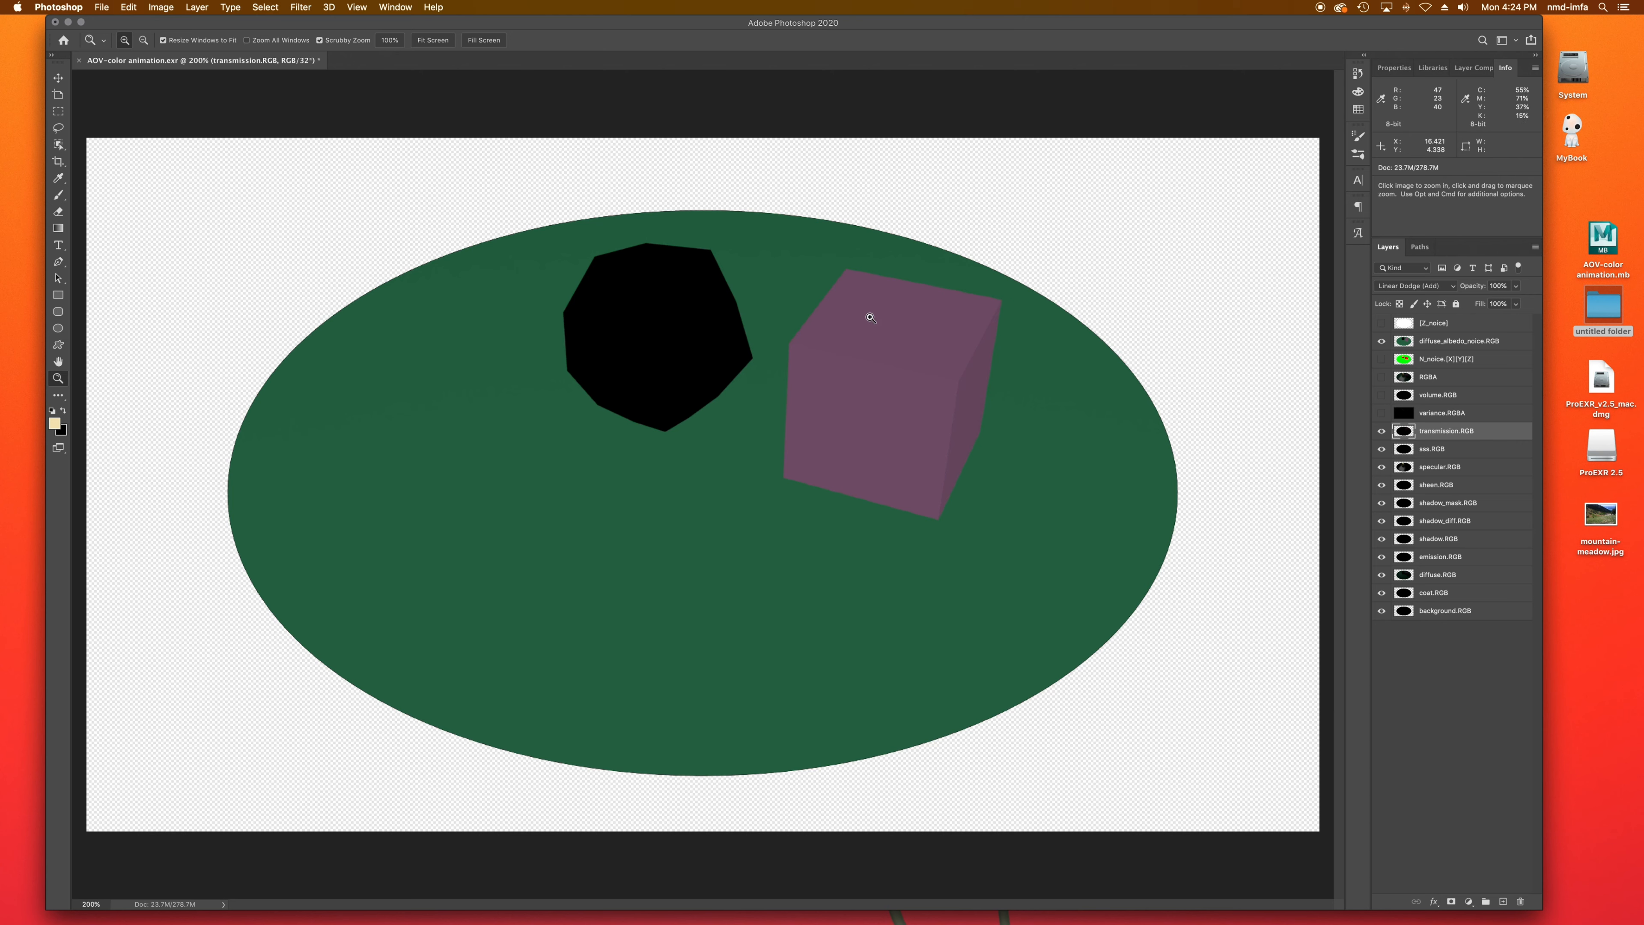
Step: Convert the image to 16 Bits/Channel while keeping its layers unmerged
{"action": "left_click", "coordinate": [161, 8]}
{"action": "mouse_move", "coordinate": [235, 23]}
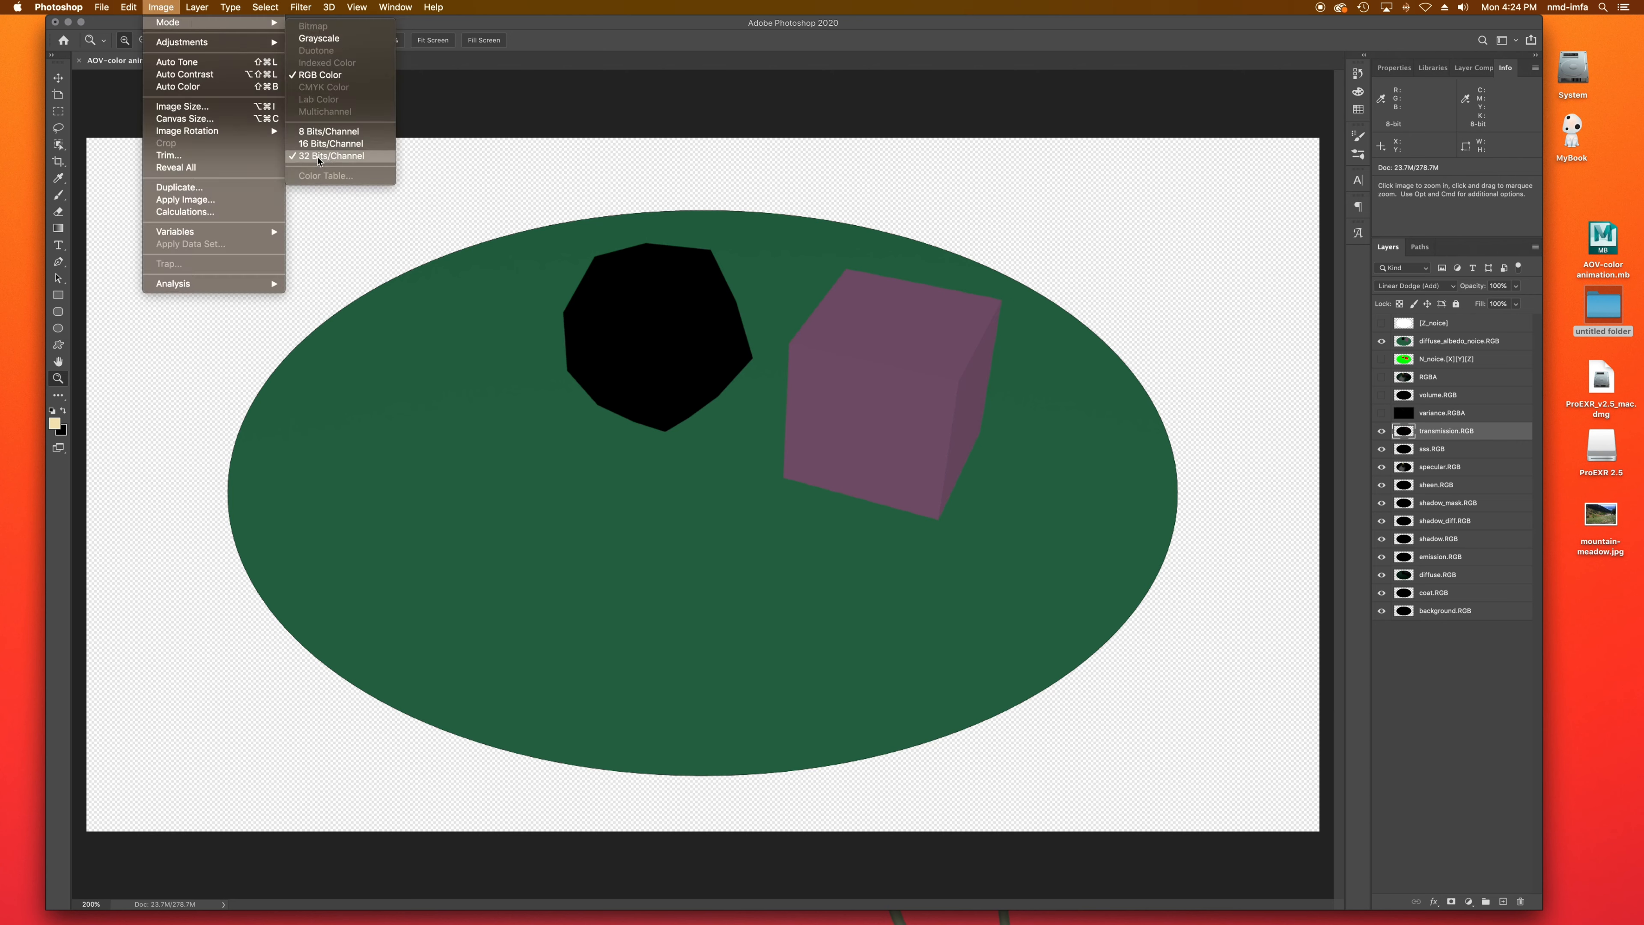
{"action": "left_click", "coordinate": [321, 144]}
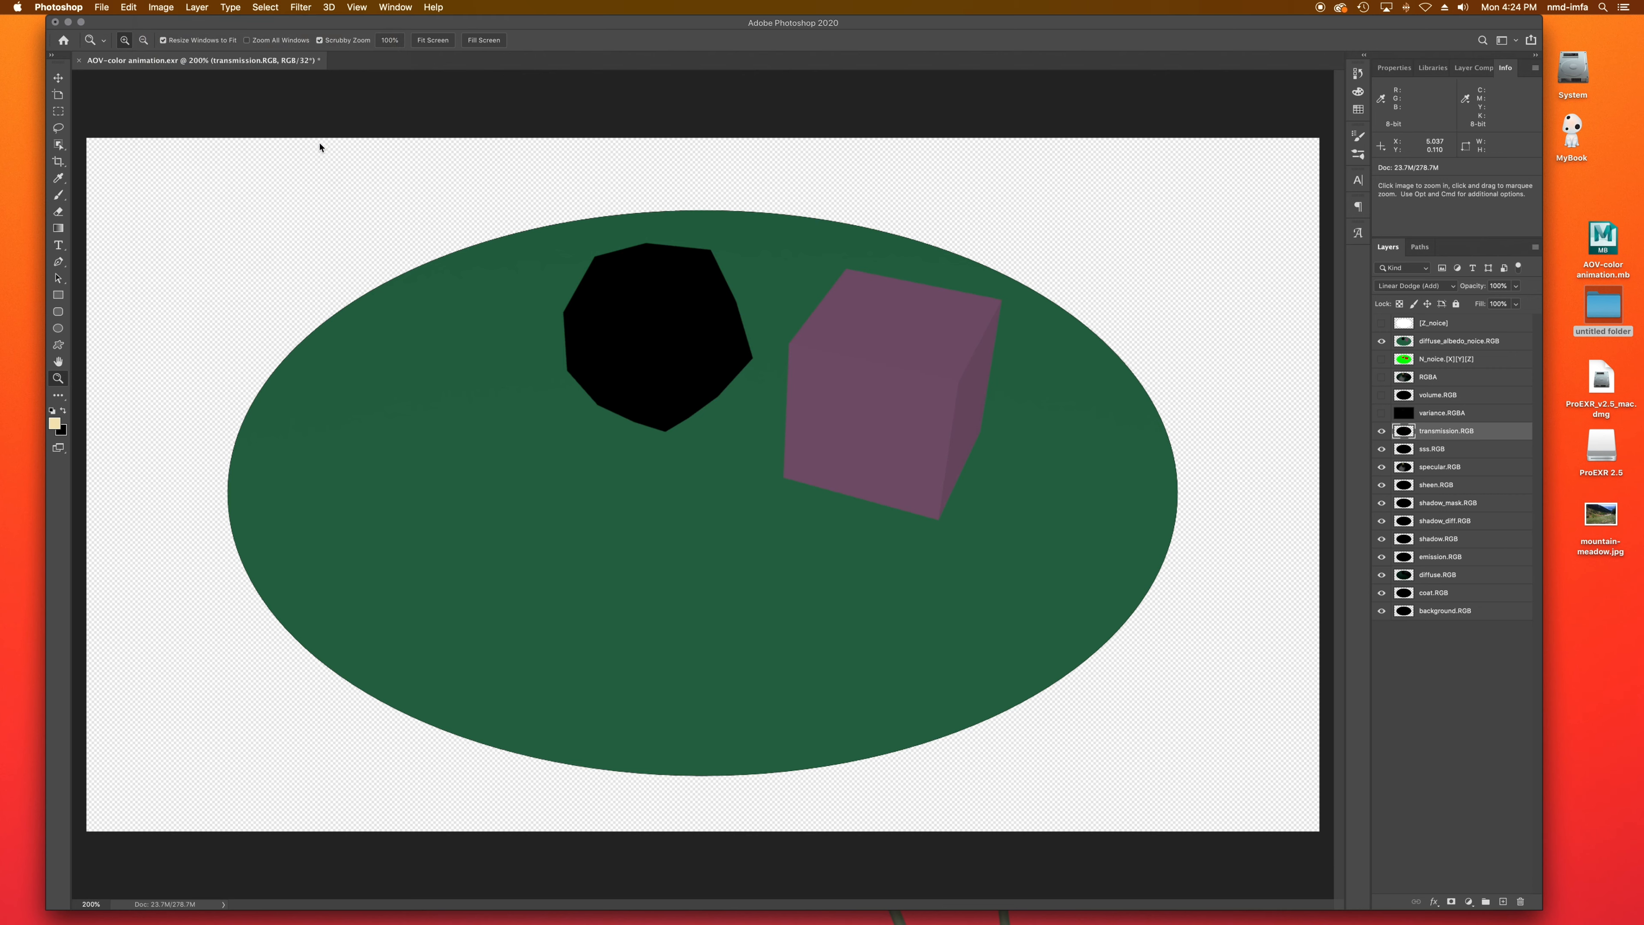
{"action": "left_click", "coordinate": [778, 297]}
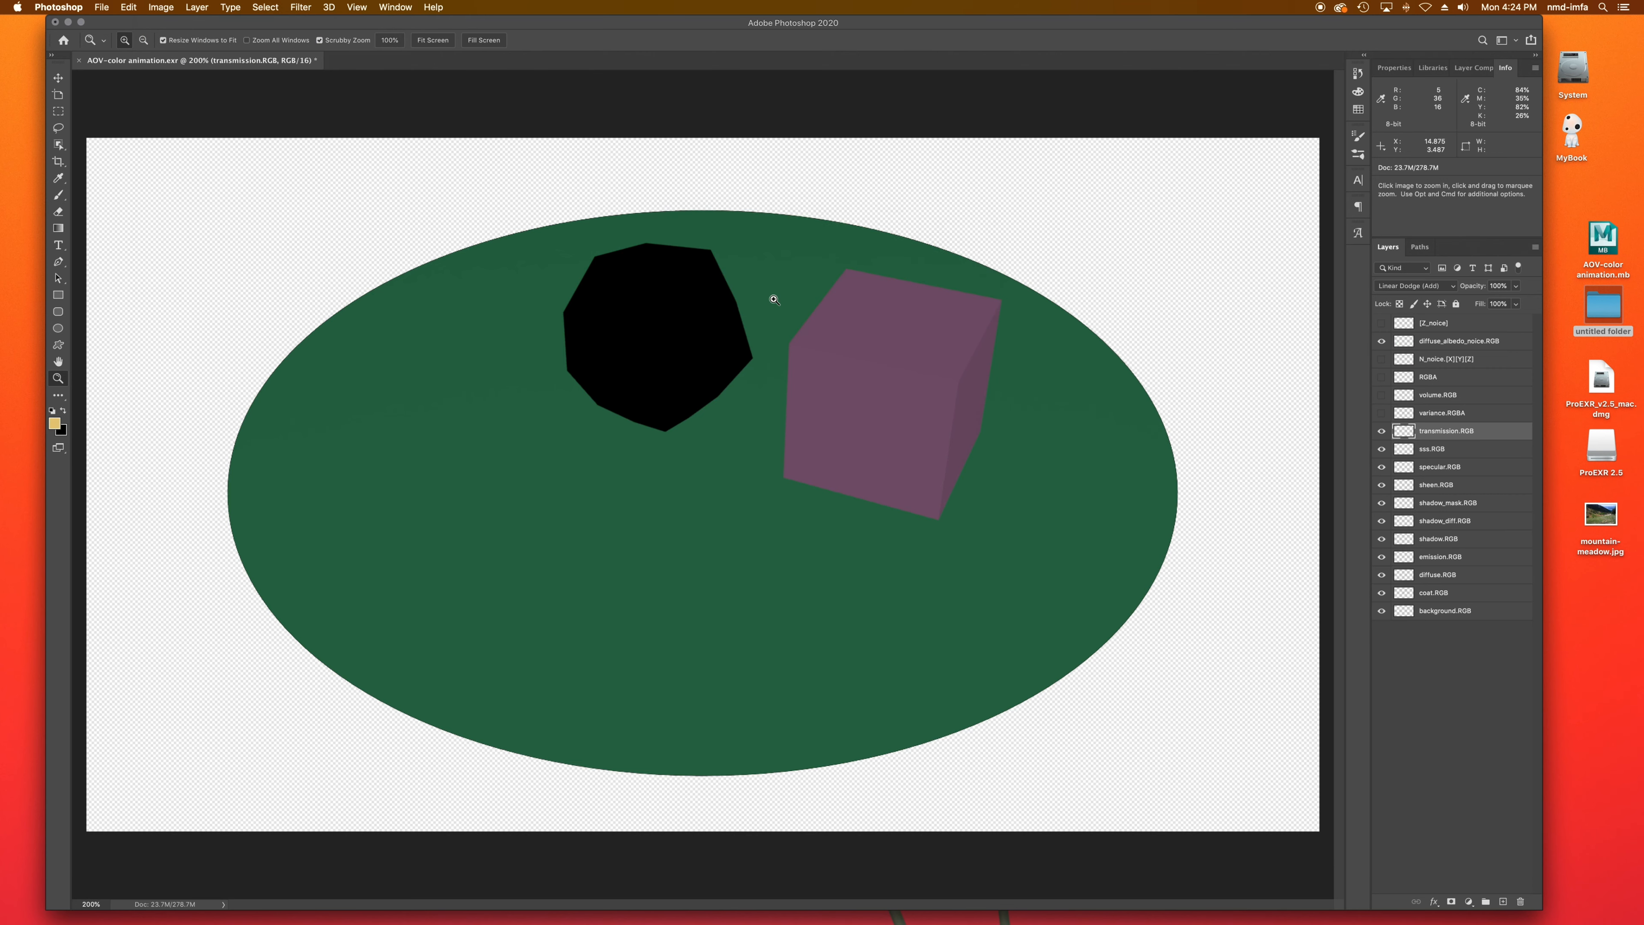
Step: Select the black polyhedron in the diffuse albedo pass using Color Range with sampled colors and fuzziness 0
{"action": "left_click", "coordinate": [270, 6]}
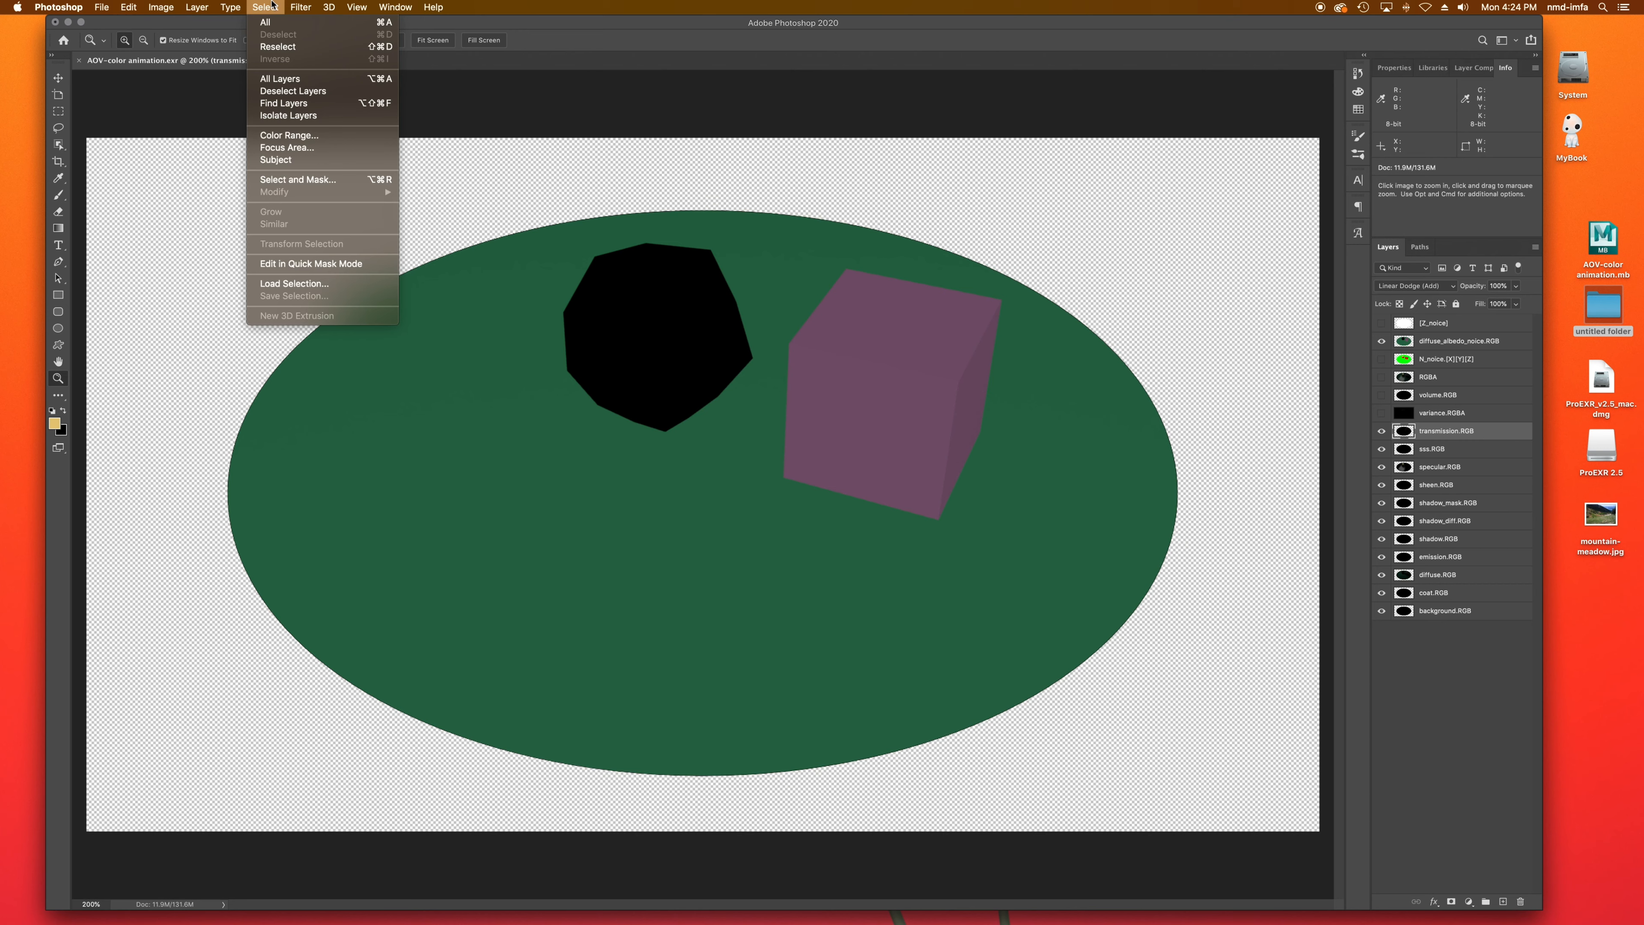
{"action": "left_click", "coordinate": [289, 135]}
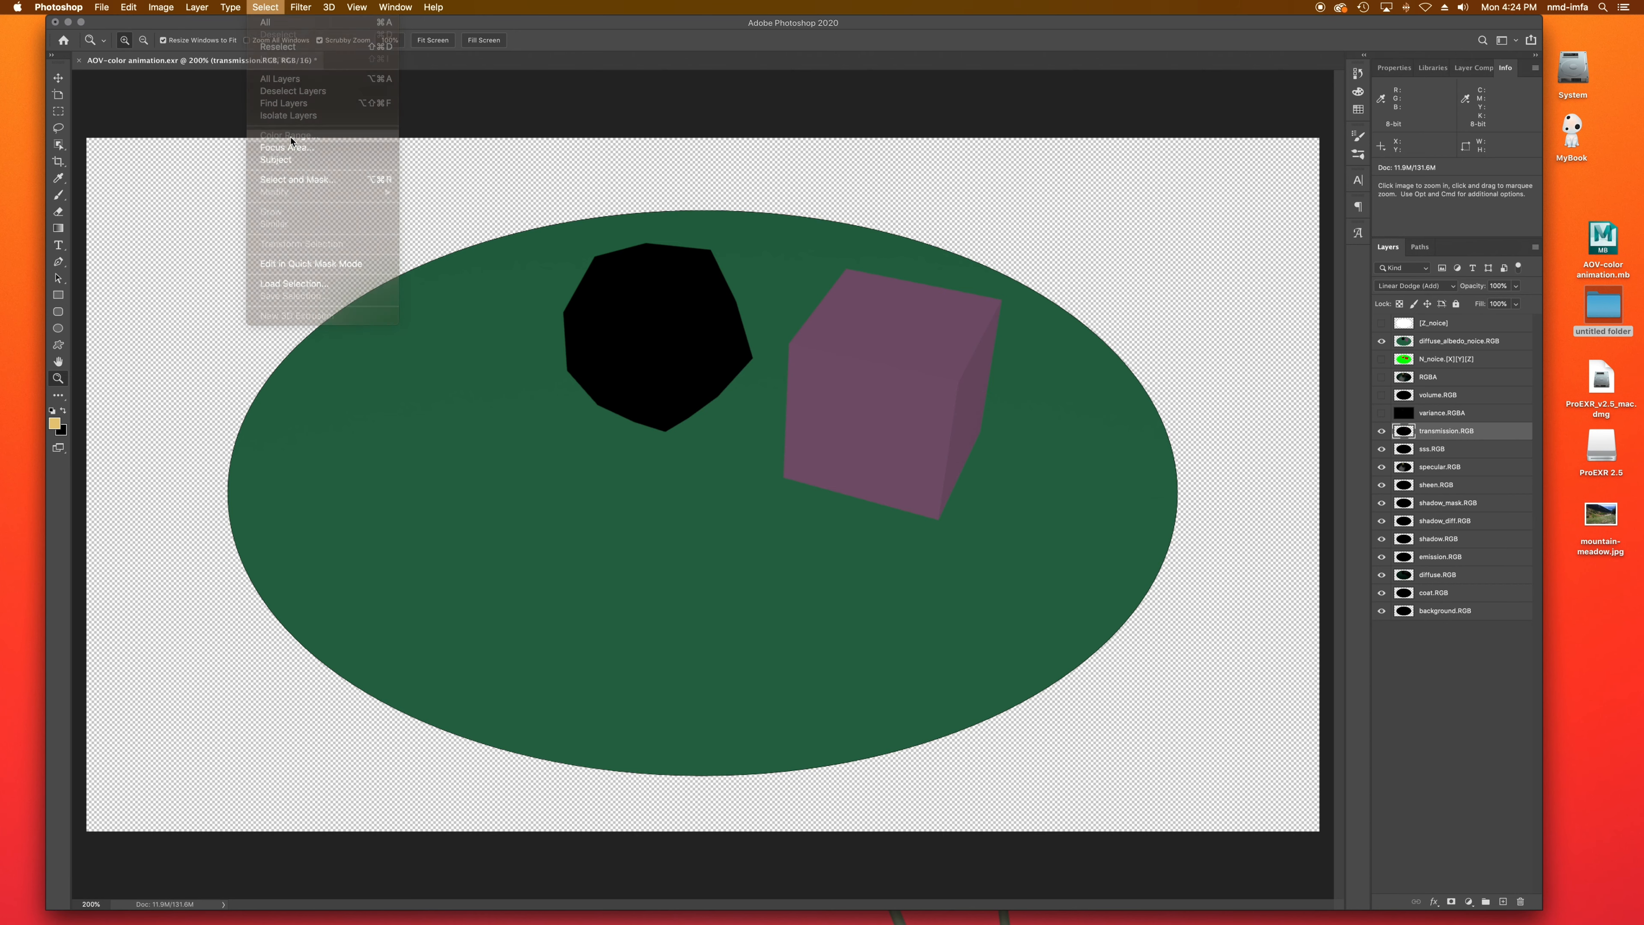
{"action": "left_click", "coordinate": [693, 320]}
{"action": "mouse_move", "coordinate": [924, 284]}
{"action": "left_mouse_down"}
{"action": "mouse_move", "coordinate": [1061, 287]}
{"action": "mouse_move", "coordinate": [915, 286]}
{"action": "left_mouse_up"}
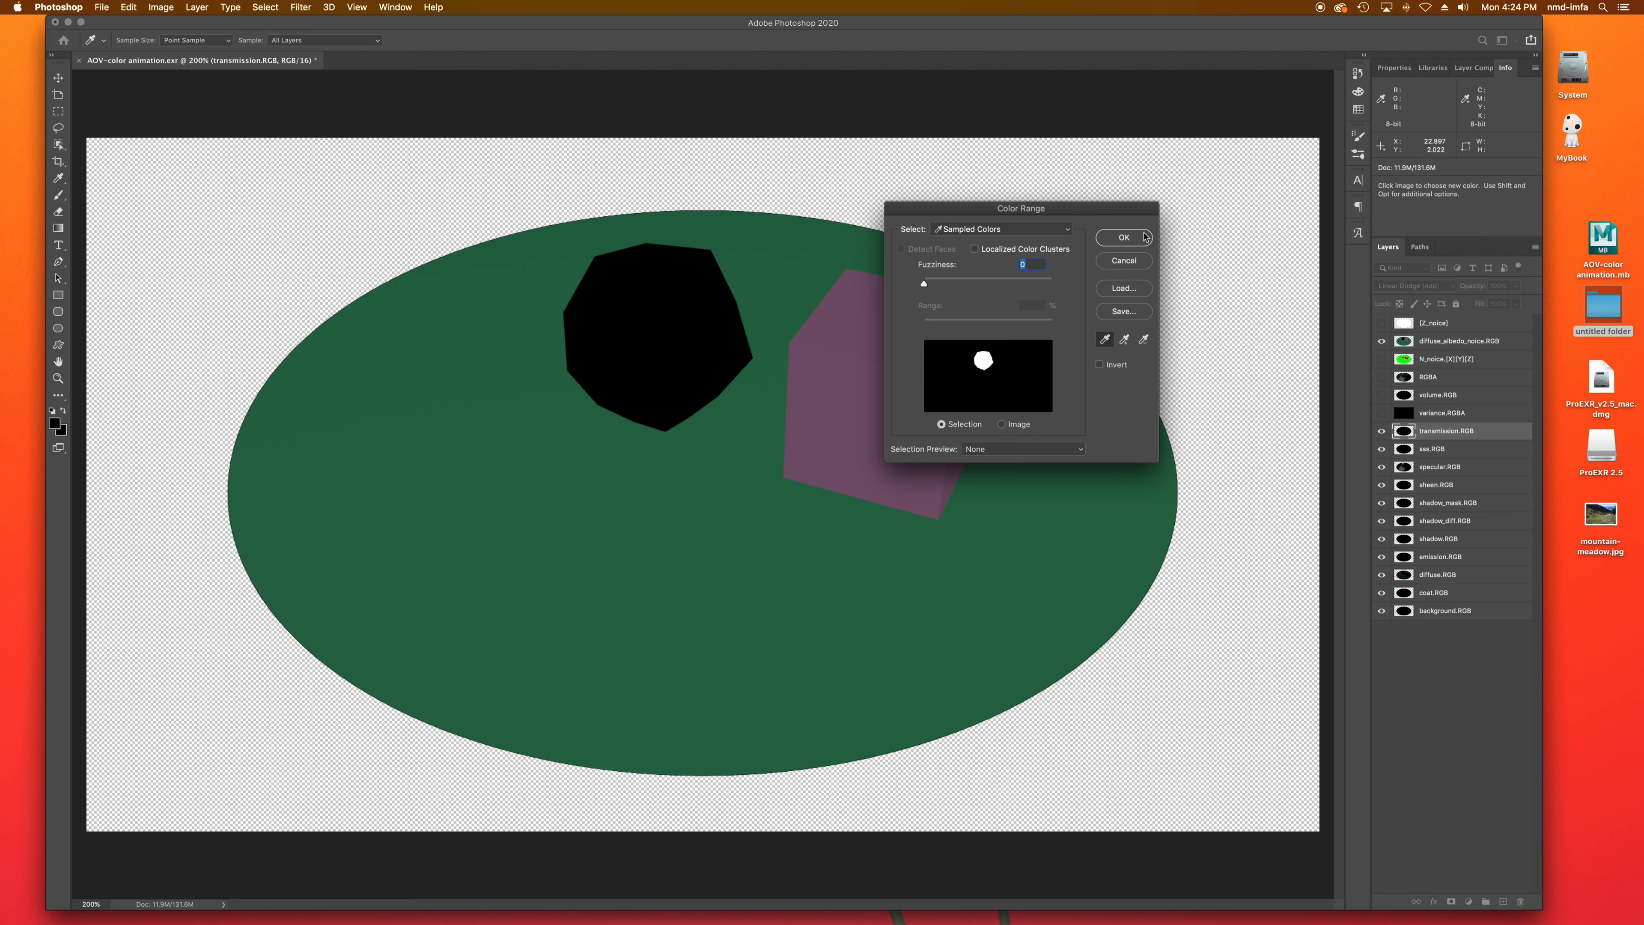
{"action": "left_click", "coordinate": [1127, 238]}
{"action": "key", "text": "z"}
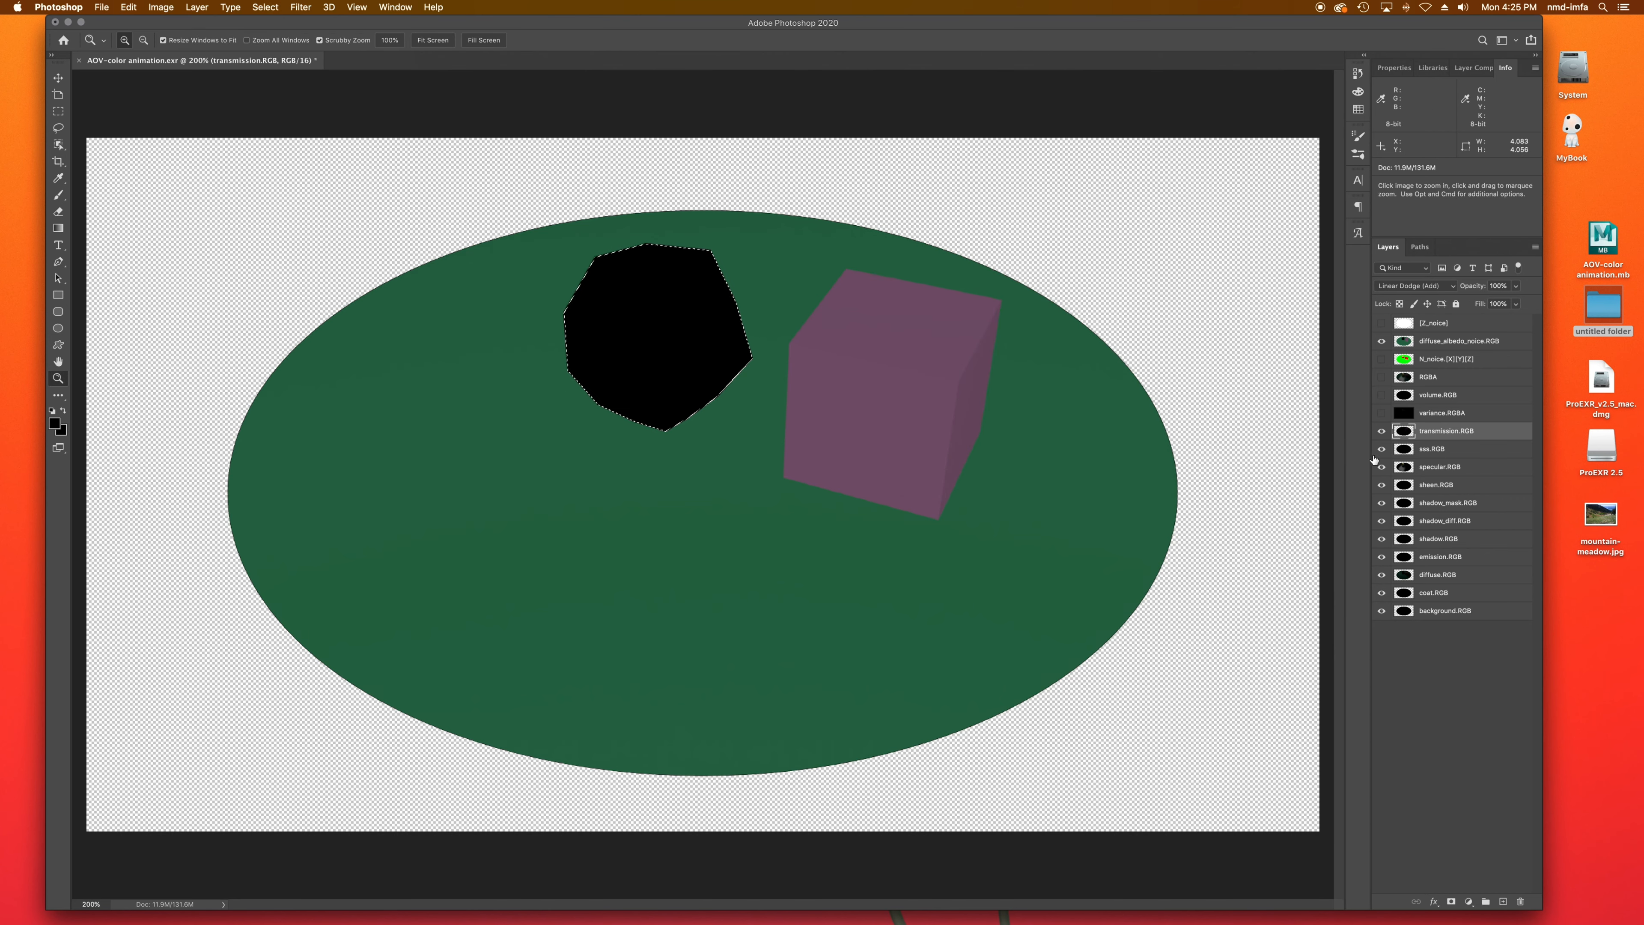
Step: Hide the diffuse_albedo_noice.RGB layer and fill the polyhedron selection with red f50d0d on a new layer above transmission.RGB
{"action": "left_click", "coordinate": [1382, 341]}
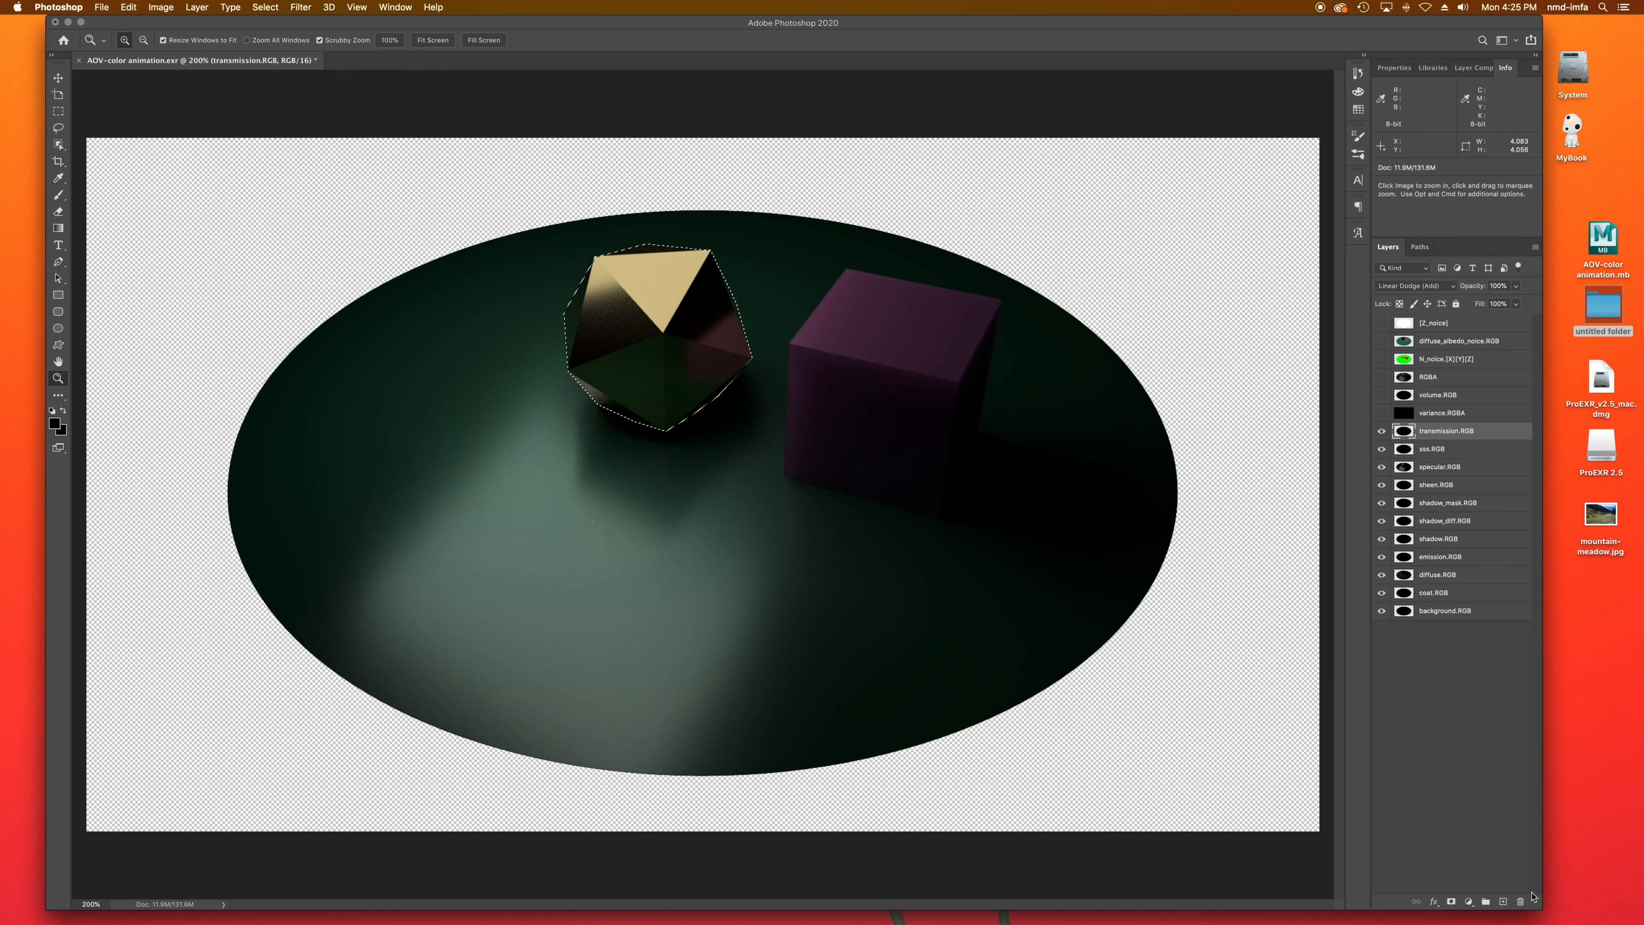
{"action": "left_click", "coordinate": [1504, 902]}
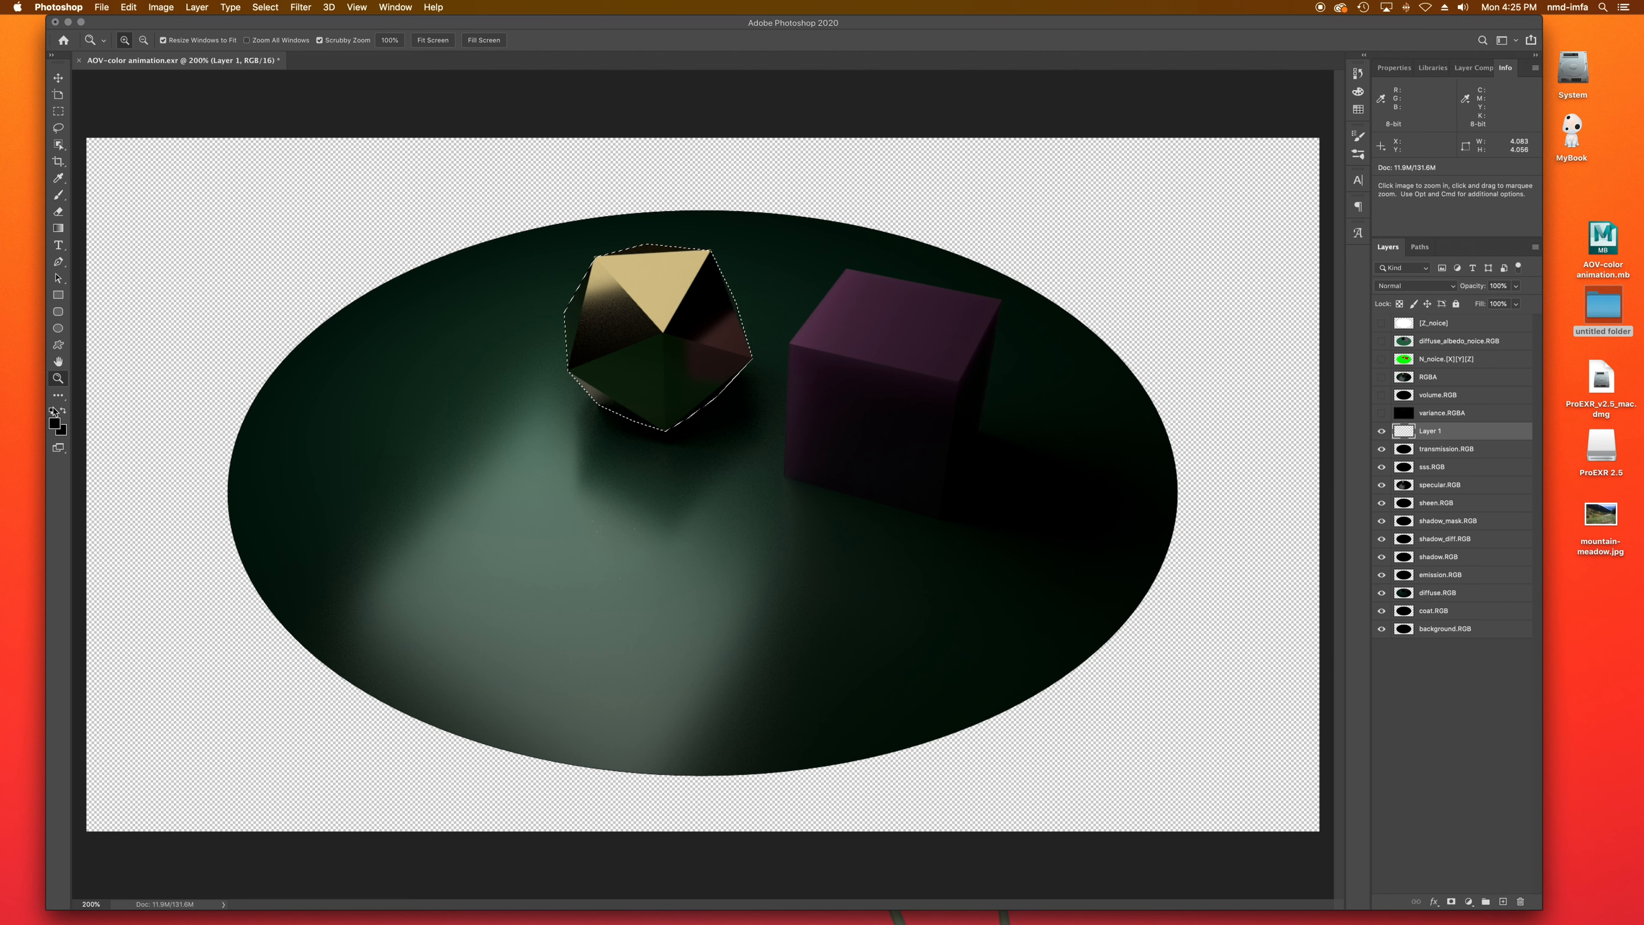
{"action": "left_click", "coordinate": [54, 424]}
{"action": "left_click", "coordinate": [848, 319]}
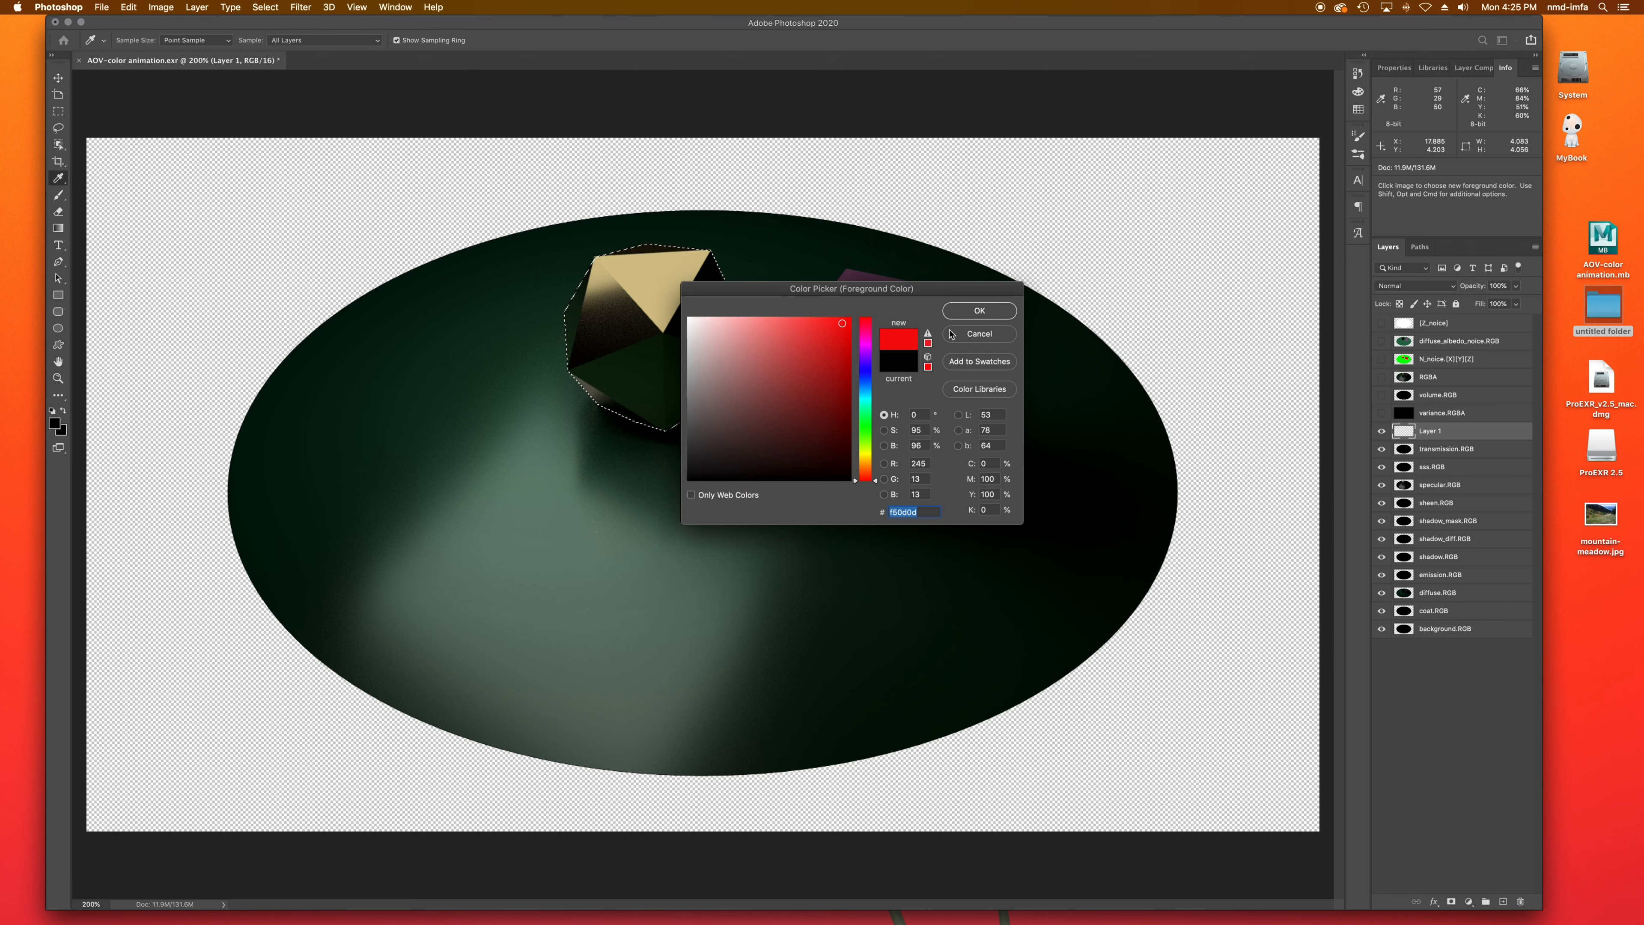
{"action": "left_click", "coordinate": [979, 311]}
{"action": "key", "text": "alt+BackSpace"}
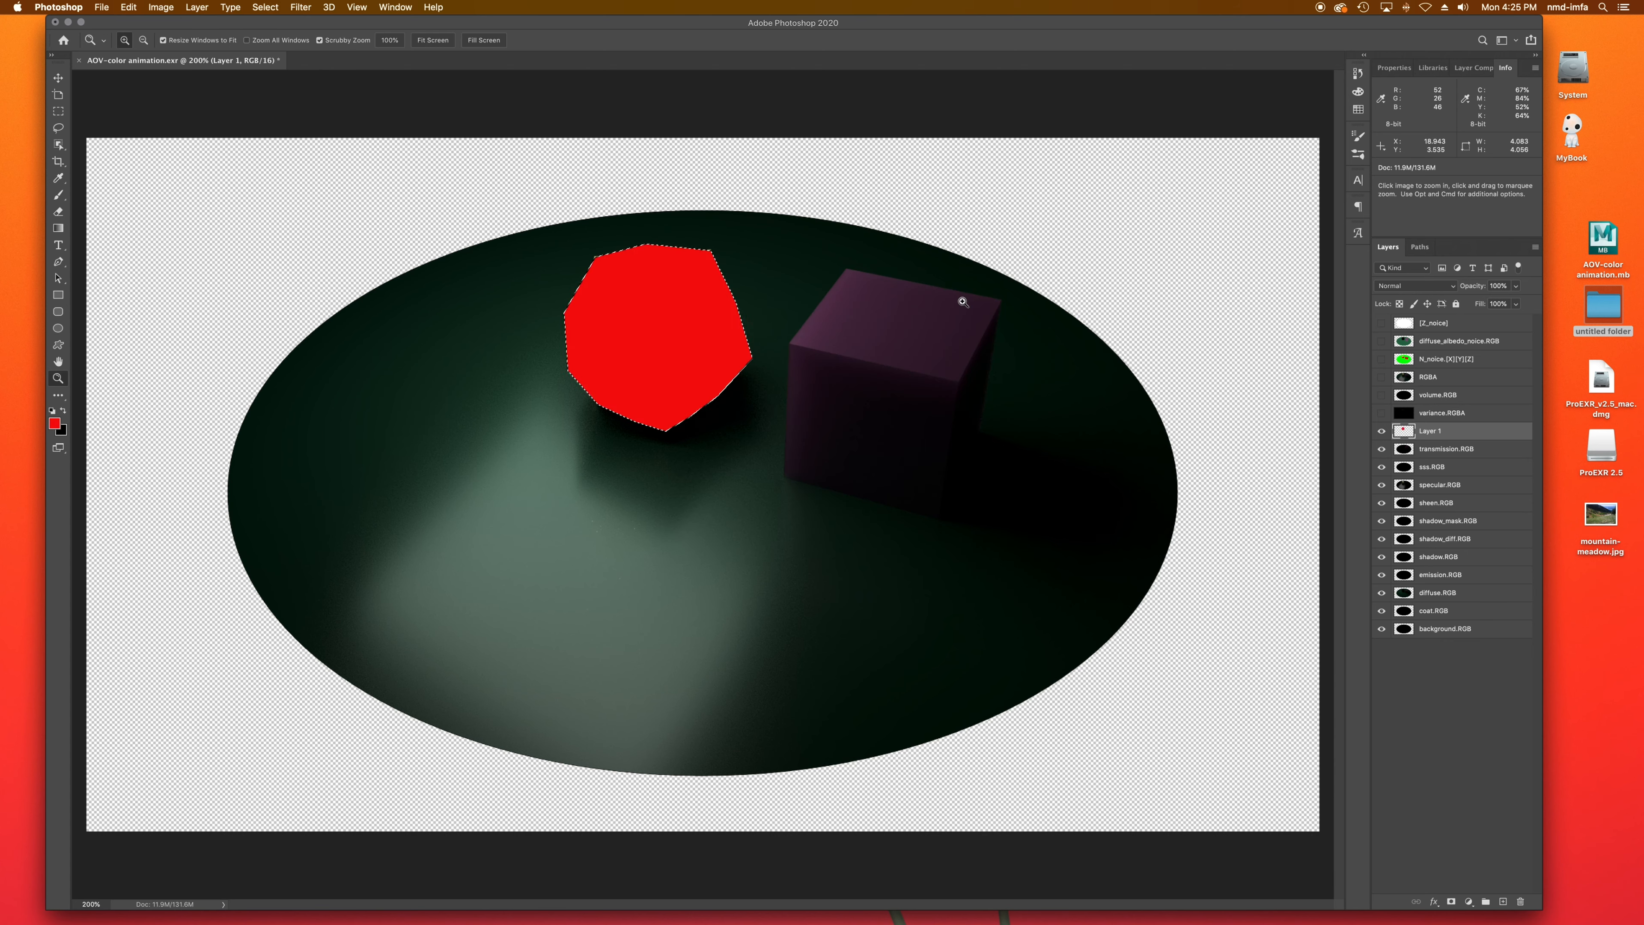
Step: Keep the red fill layer's blend mode at Normal and lower its opacity to 29%
{"action": "left_click", "coordinate": [1404, 285]}
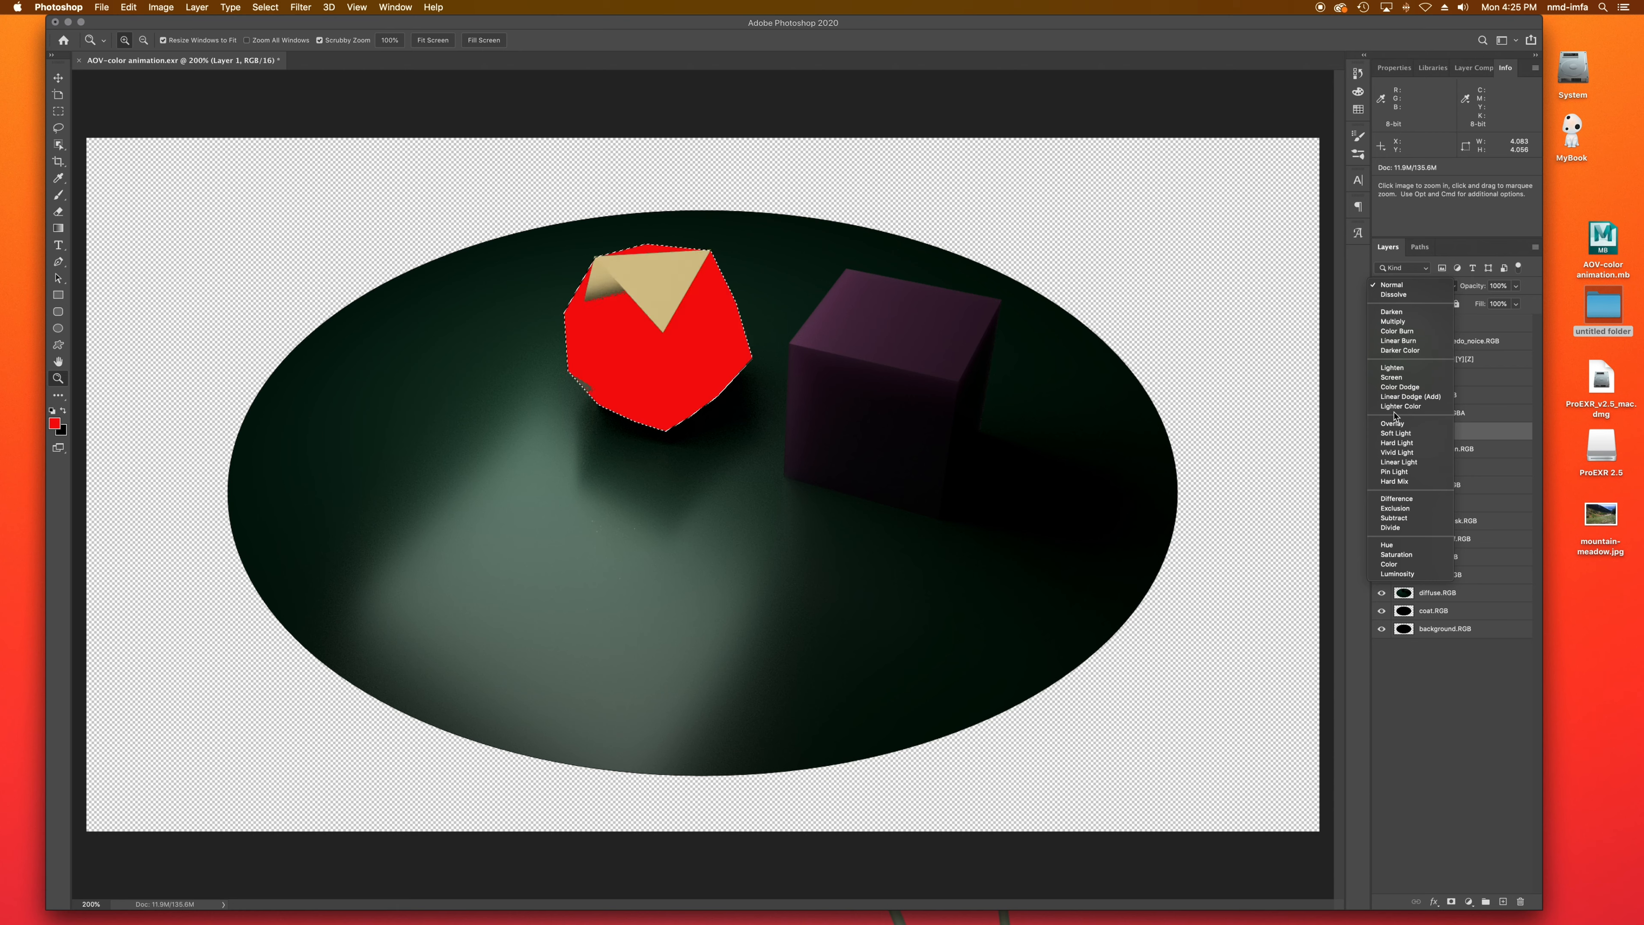
{"action": "left_click", "coordinate": [1514, 287]}
{"action": "left_click_drag", "start_coordinate": [1500, 302], "coordinate": [1475, 307]}
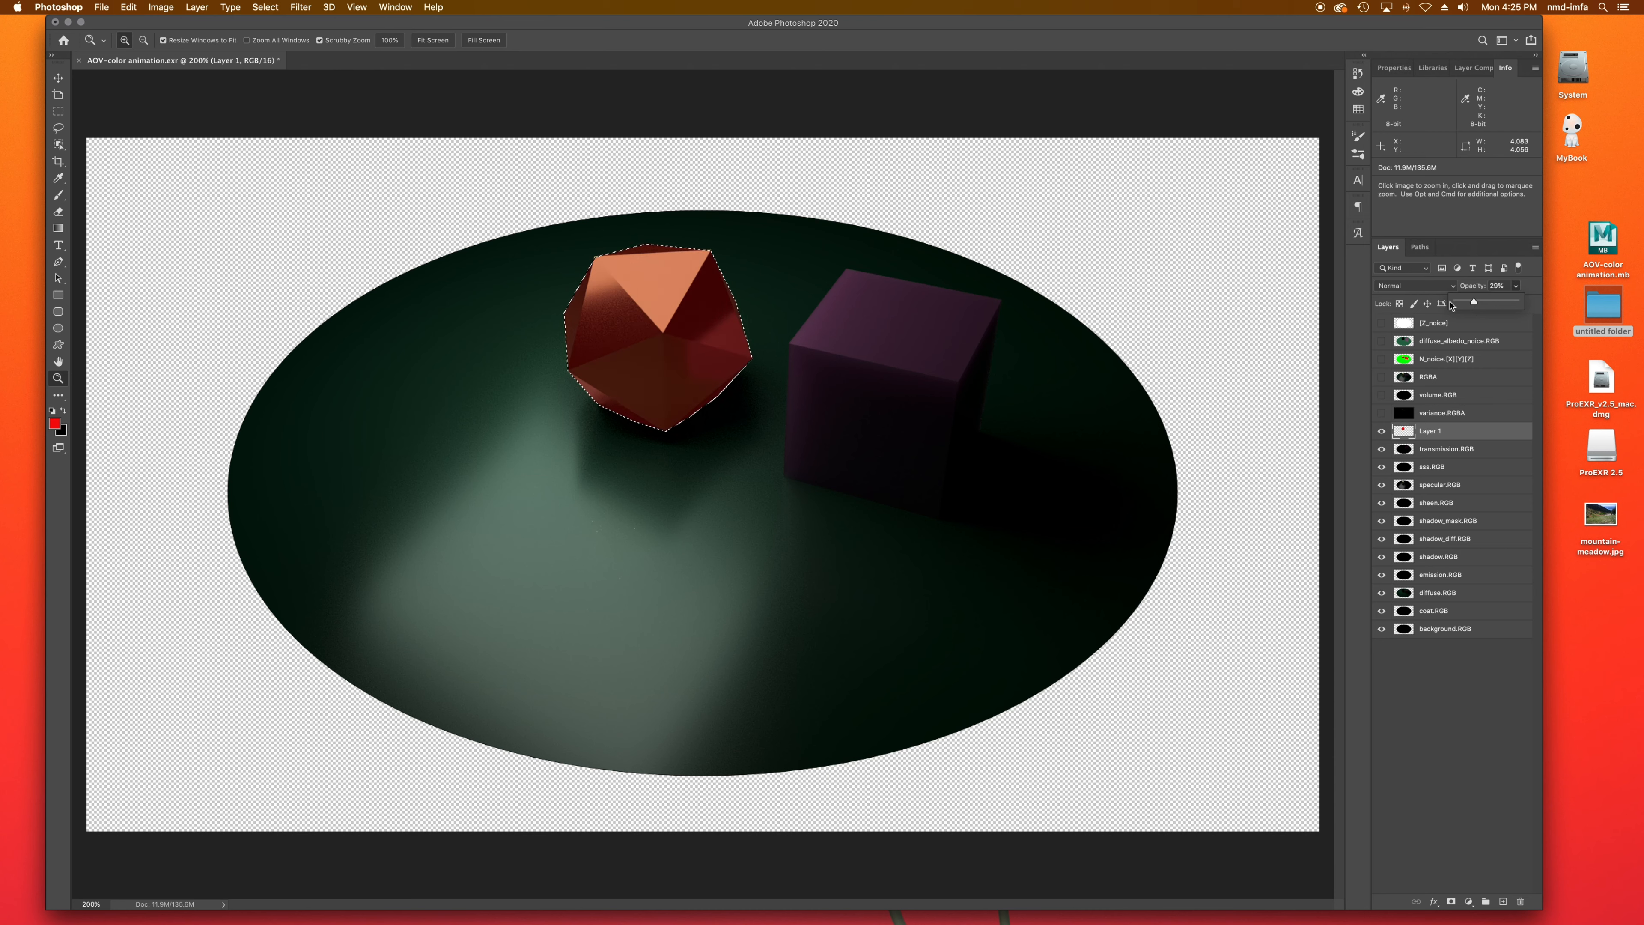
Step: Hide the red fill layer, then select and show the diffuse_albedo_noice.RGB layer
{"action": "left_click", "coordinate": [1382, 431]}
{"action": "left_click", "coordinate": [1403, 344]}
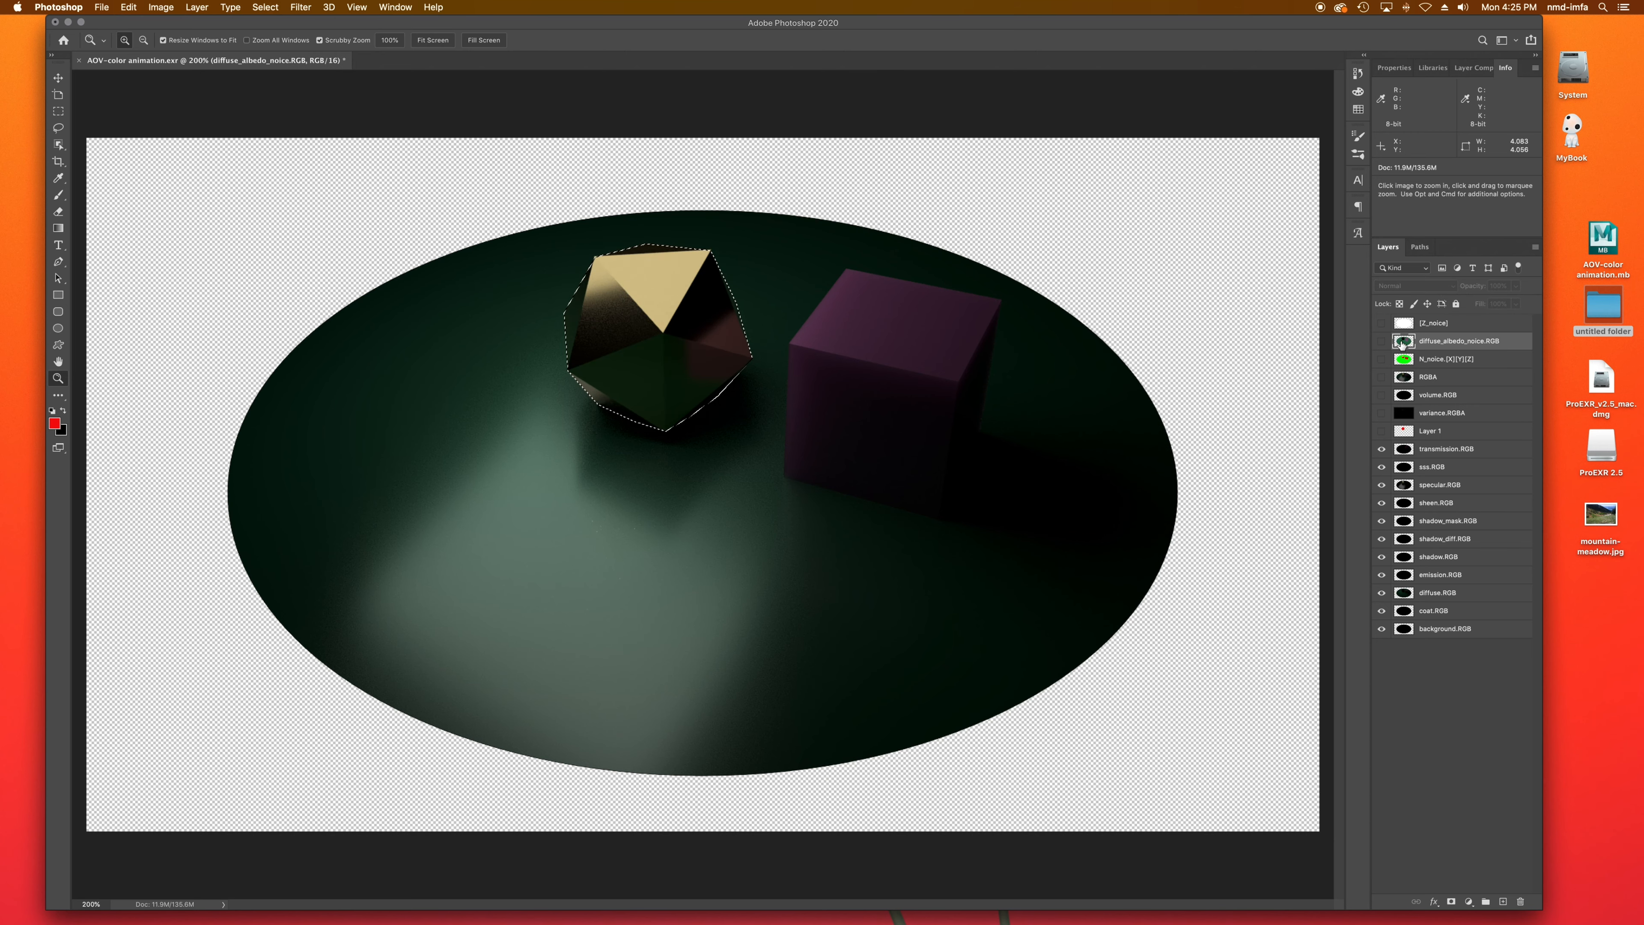
{"action": "left_click", "coordinate": [1383, 342]}
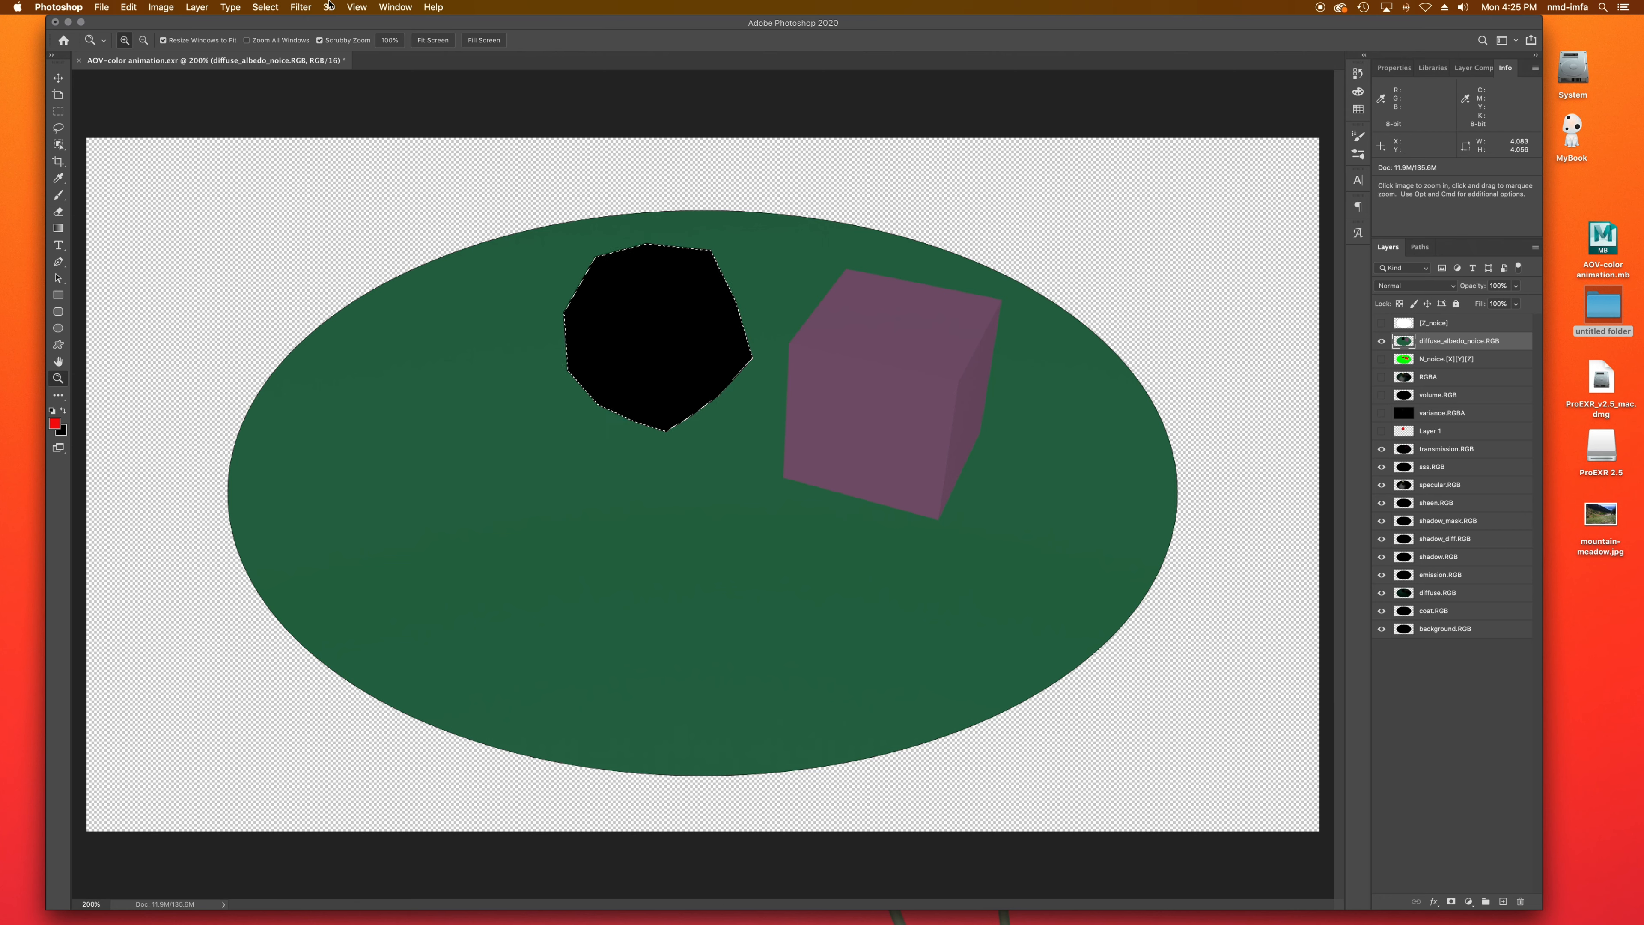
{"action": "left_click", "coordinate": [264, 7]}
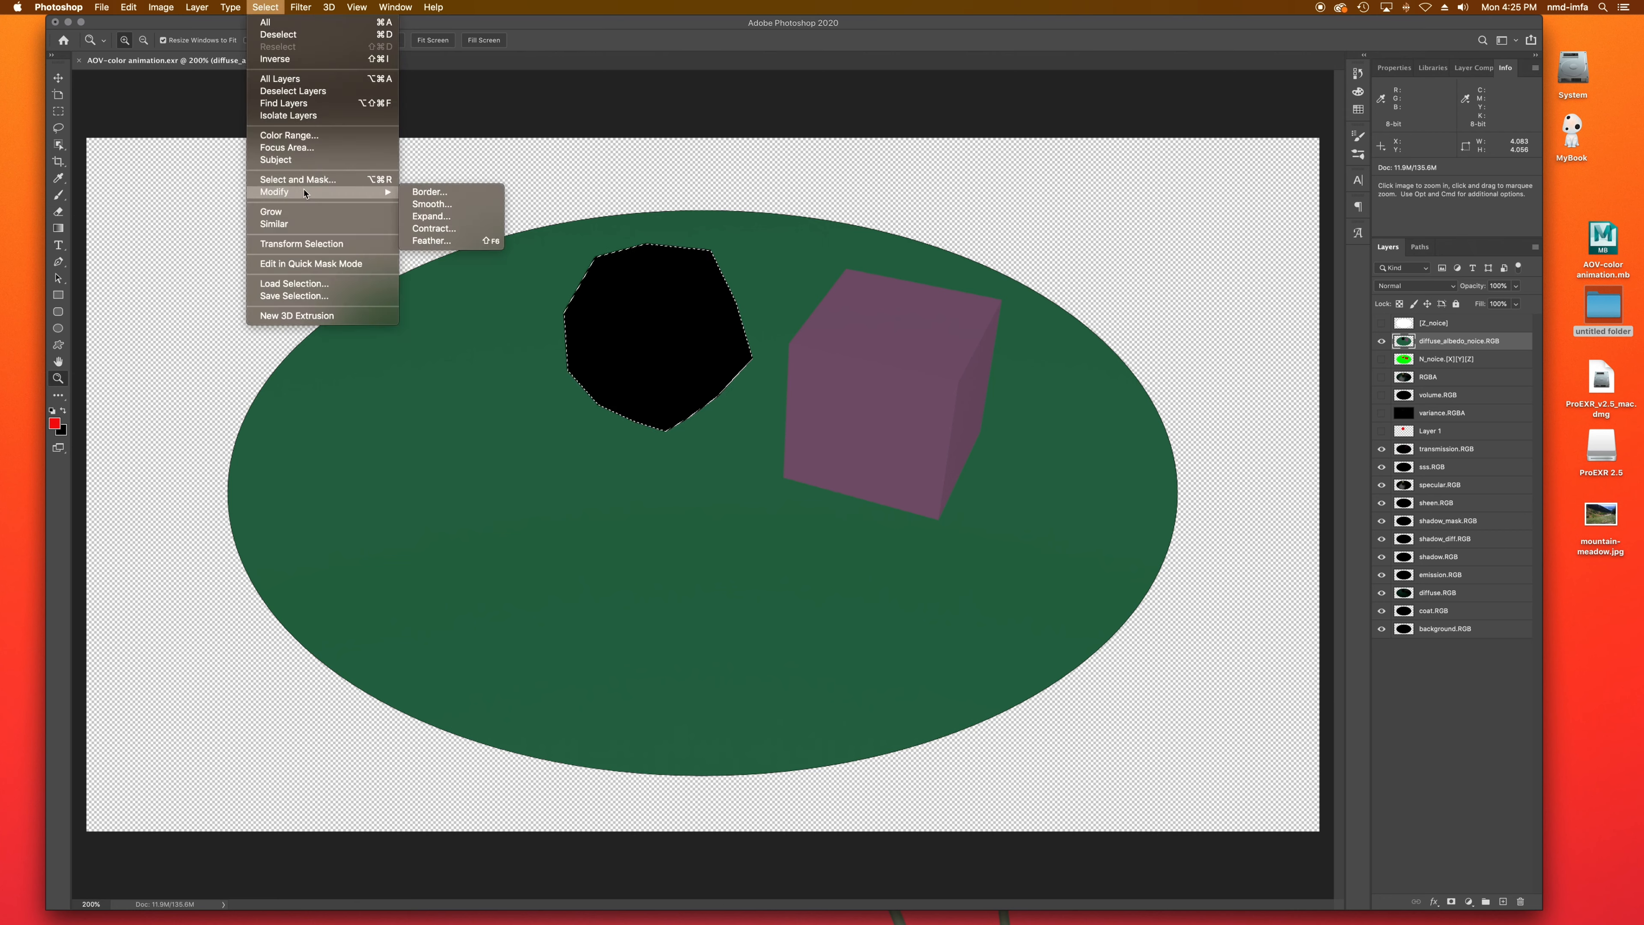
{"action": "left_click", "coordinate": [288, 135]}
{"action": "left_click", "coordinate": [635, 445]}
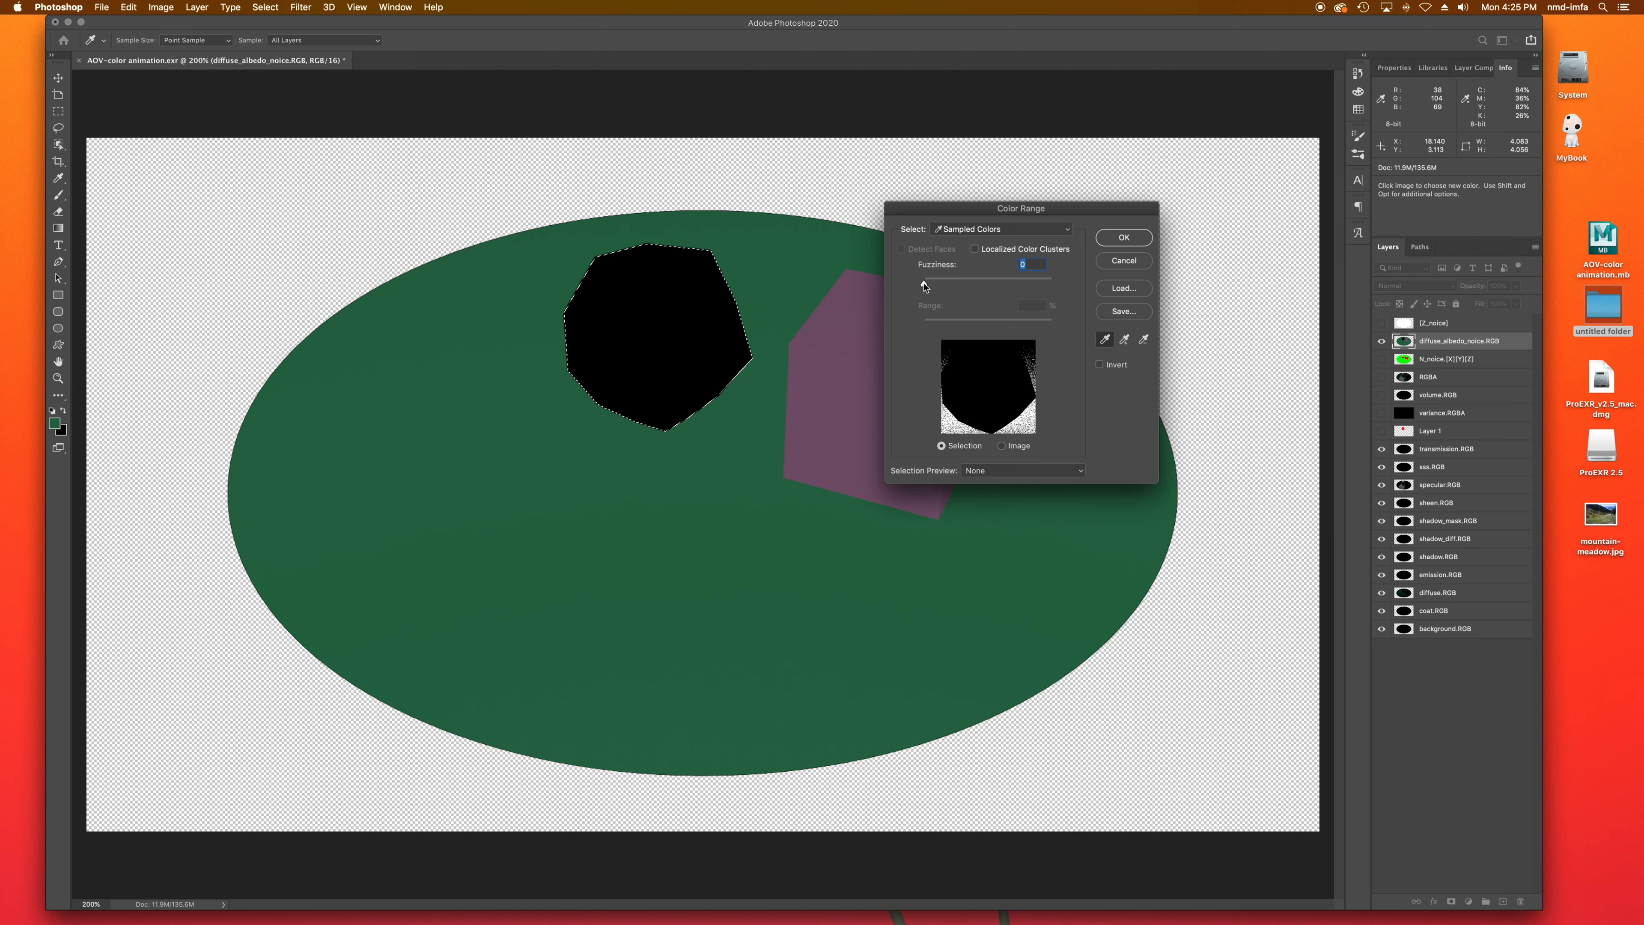
{"action": "left_click", "coordinate": [1125, 260]}
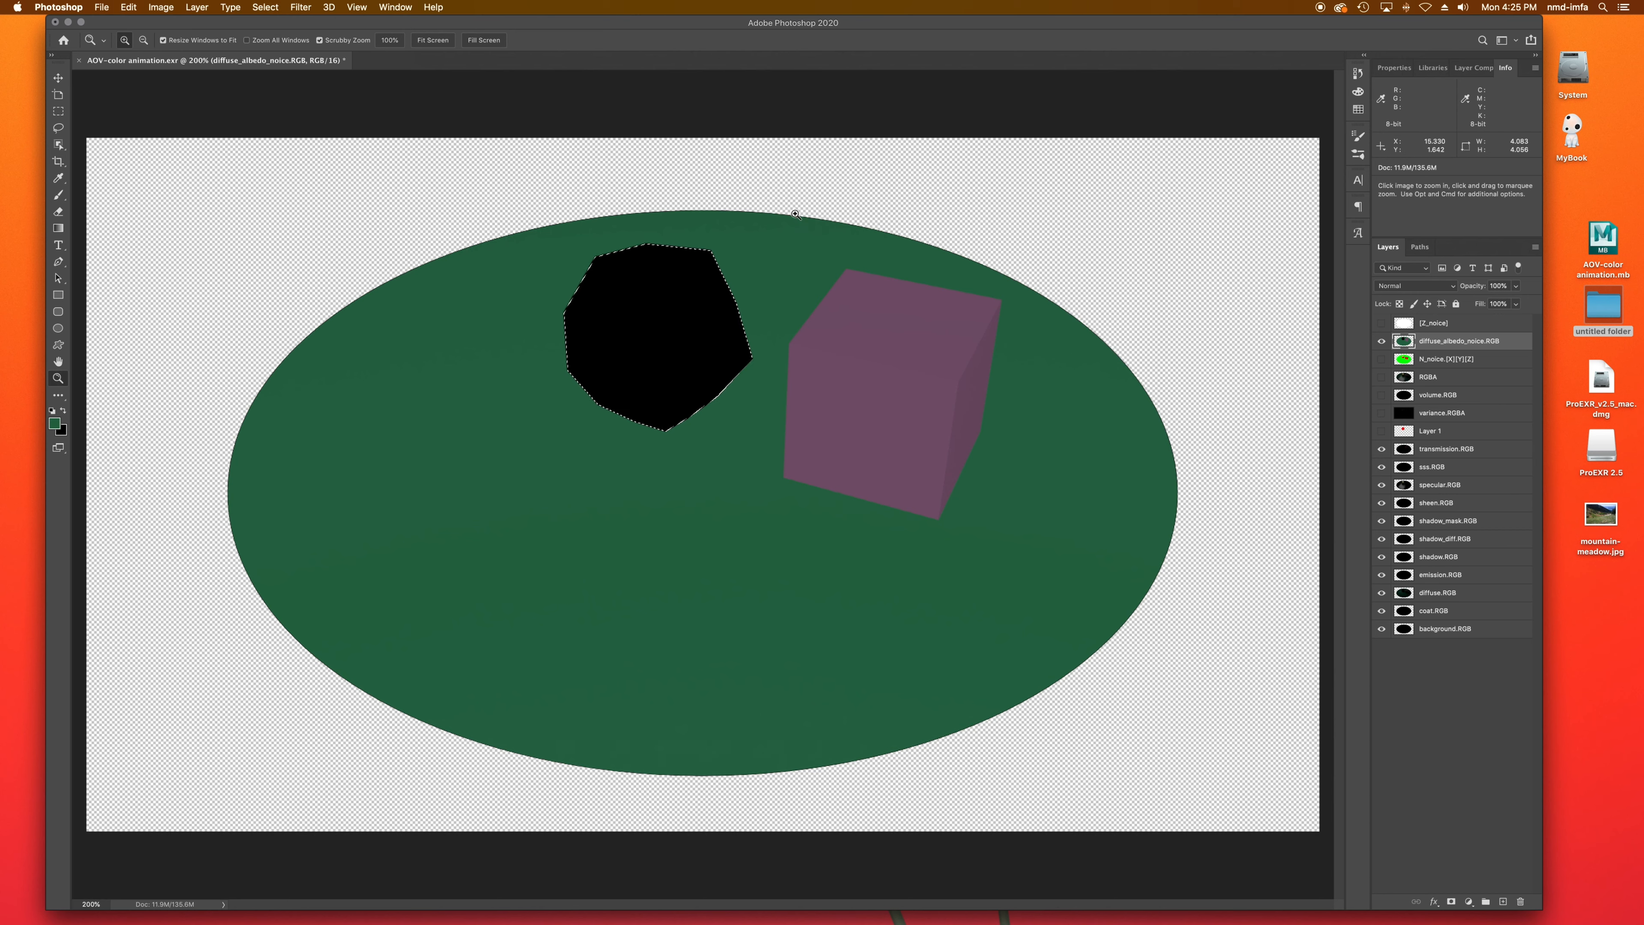
Step: Select the green disc in the diffuse albedo pass using Color Range with fuzziness 47, and hide the diffuse_albedo_noice.RGB layer
{"action": "left_click", "coordinate": [244, 4]}
{"action": "mouse_move", "coordinate": [264, 7]}
{"action": "left_click", "coordinate": [308, 136]}
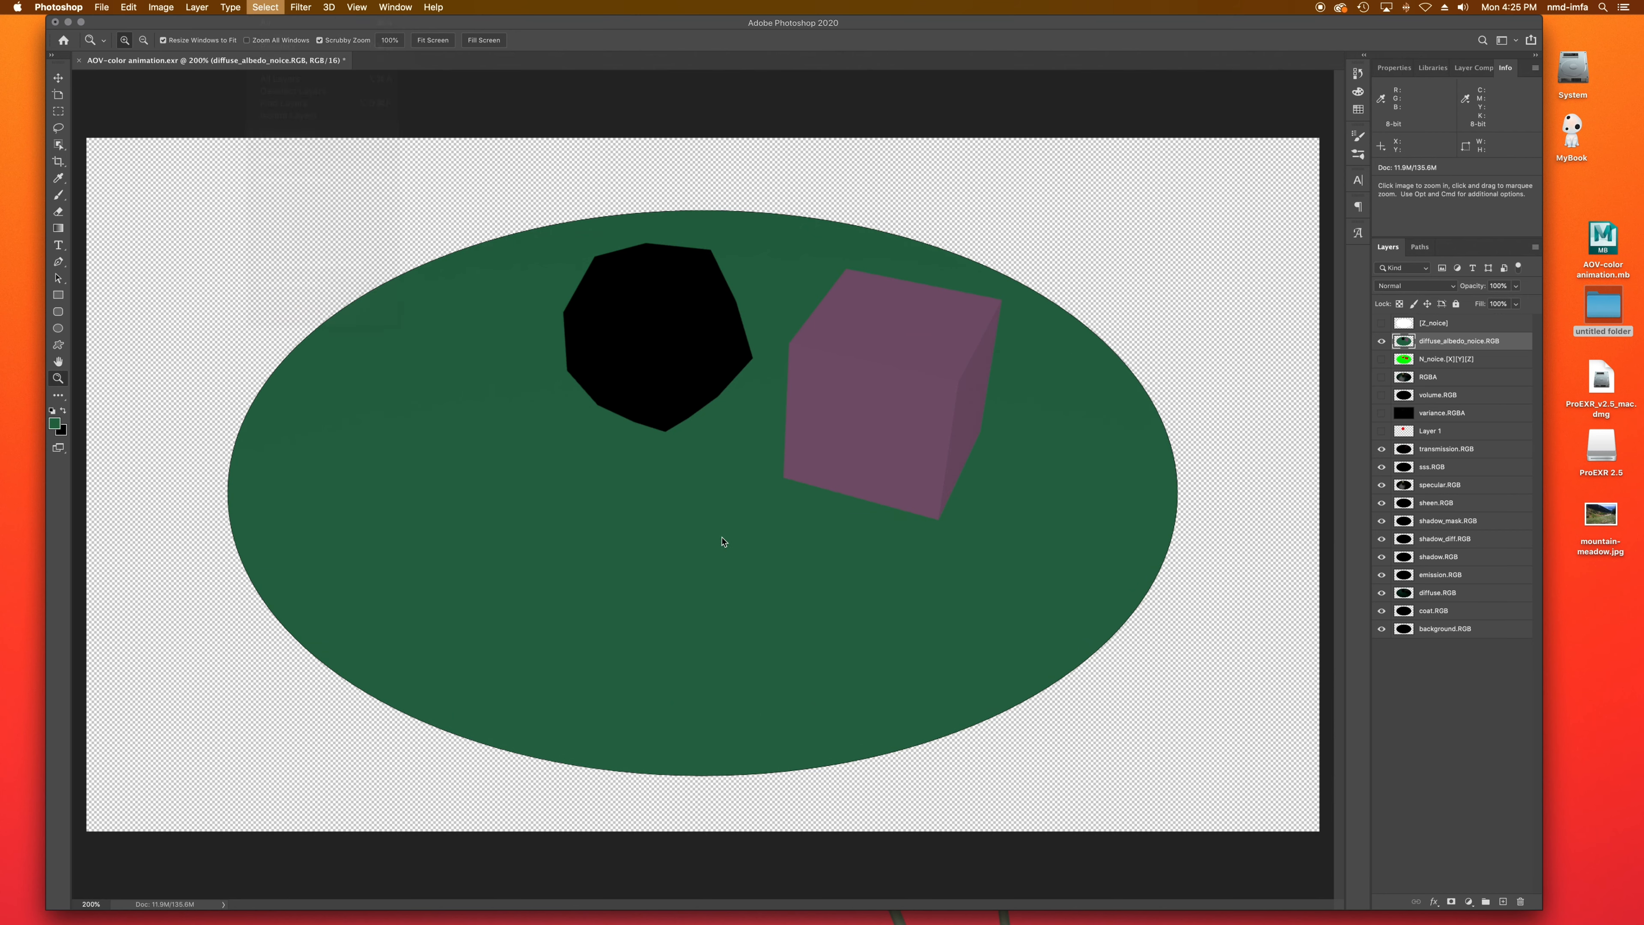
{"action": "left_click", "coordinate": [709, 522]}
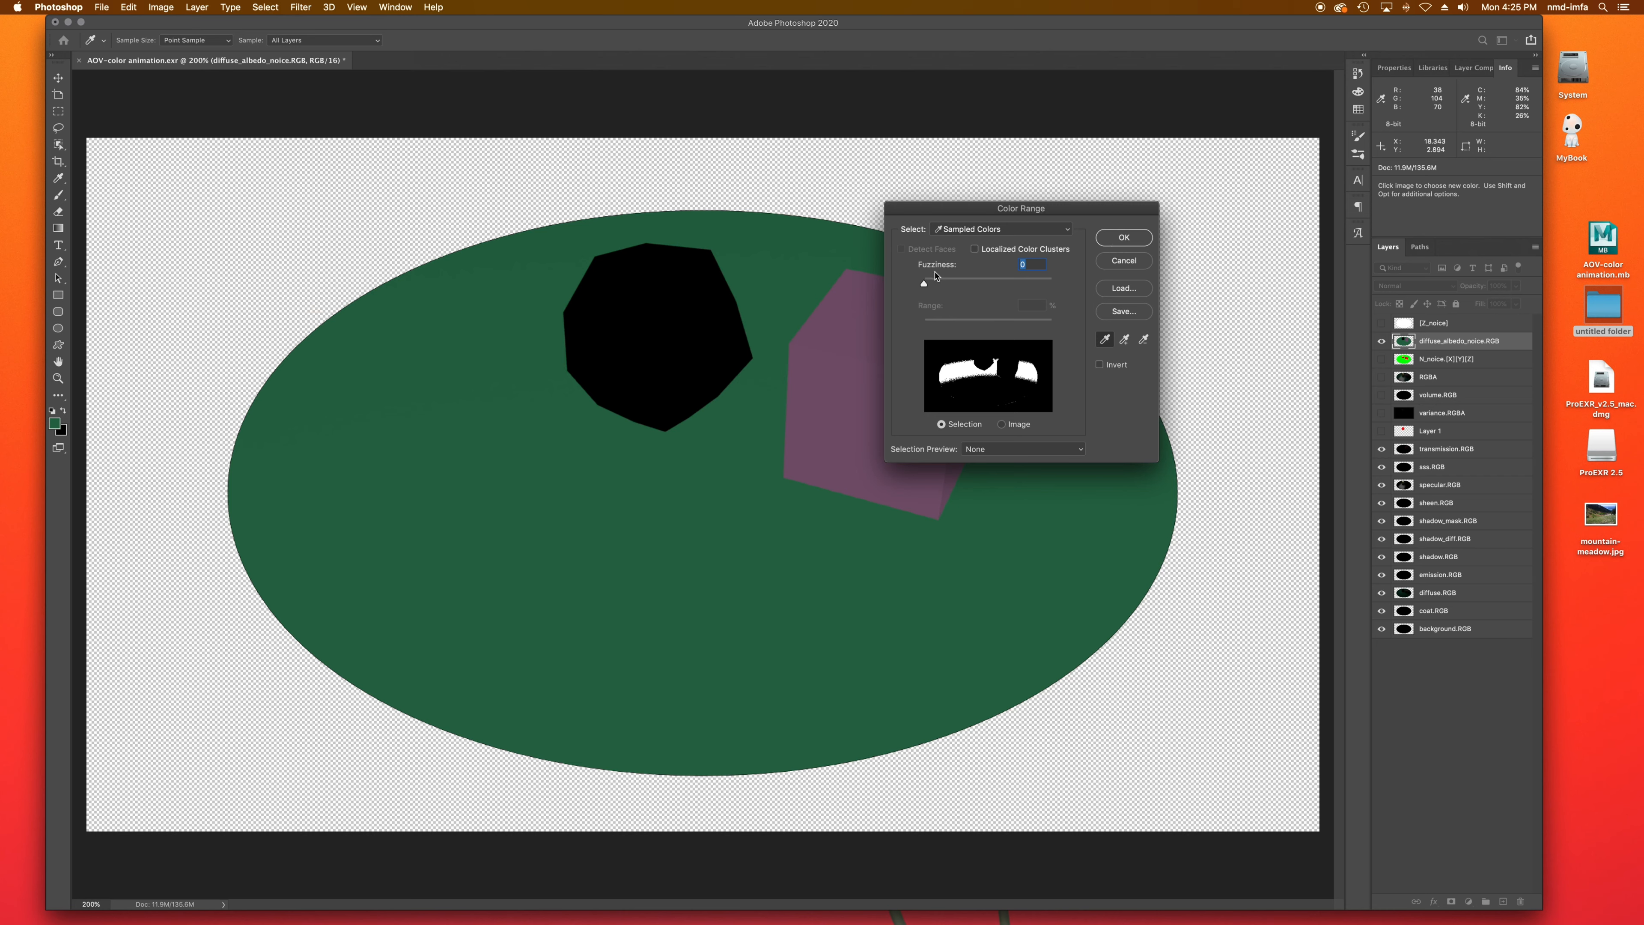
{"action": "left_click_drag", "start_coordinate": [926, 285], "coordinate": [958, 286]}
{"action": "left_click", "coordinate": [1110, 237]}
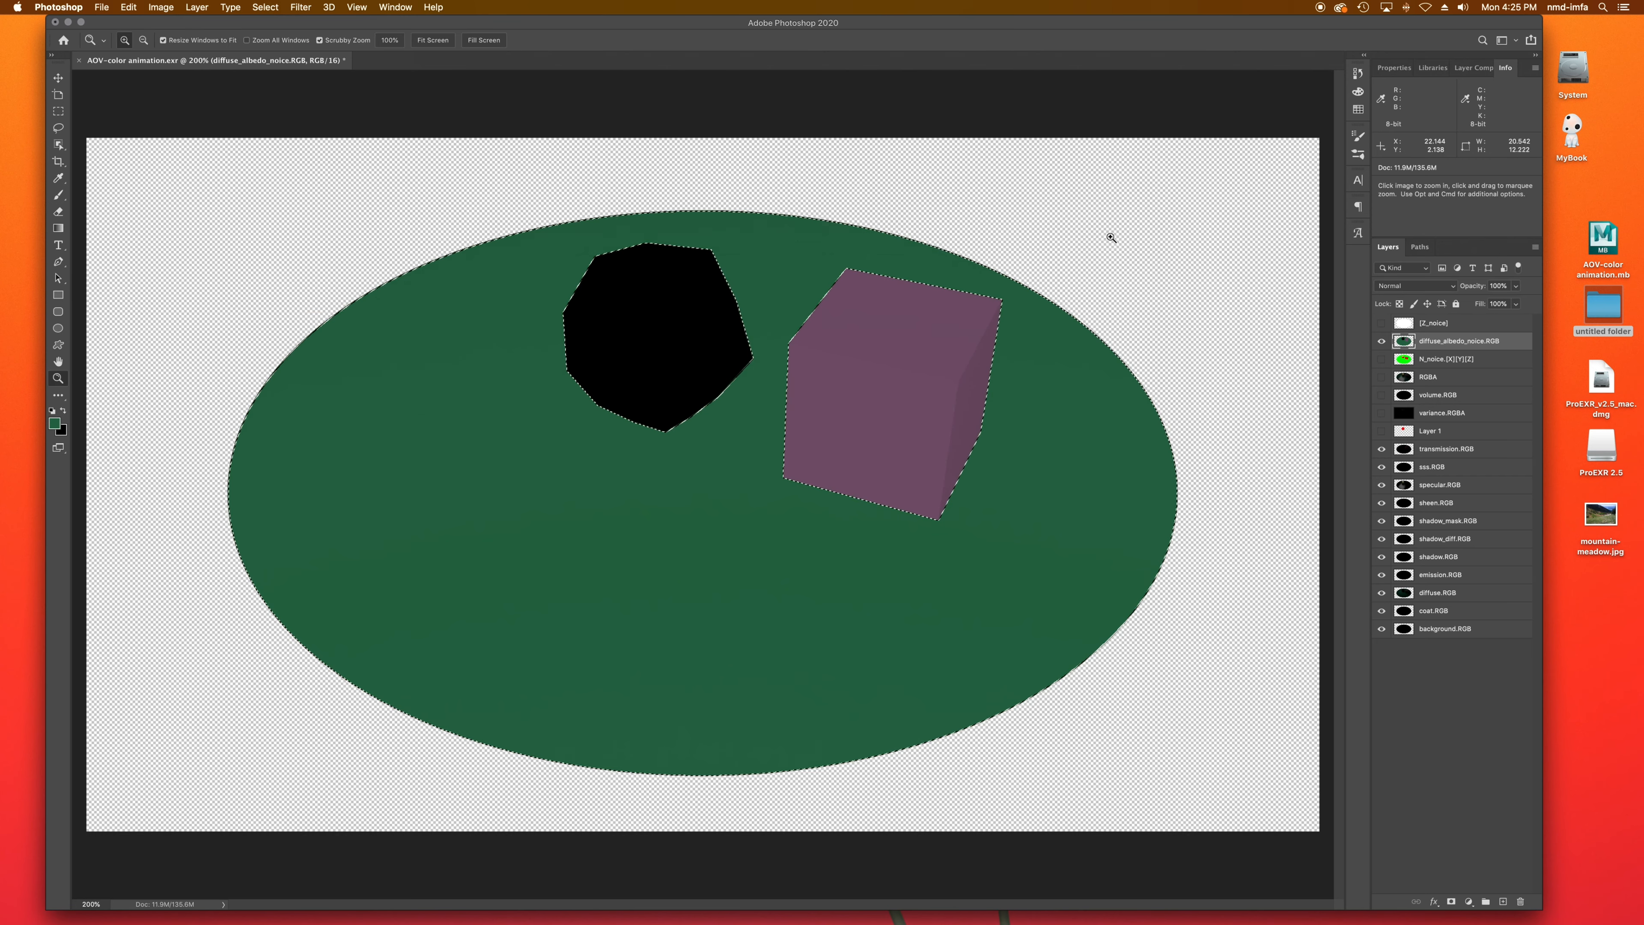
{"action": "key", "text": "z"}
{"action": "left_click", "coordinate": [1382, 342]}
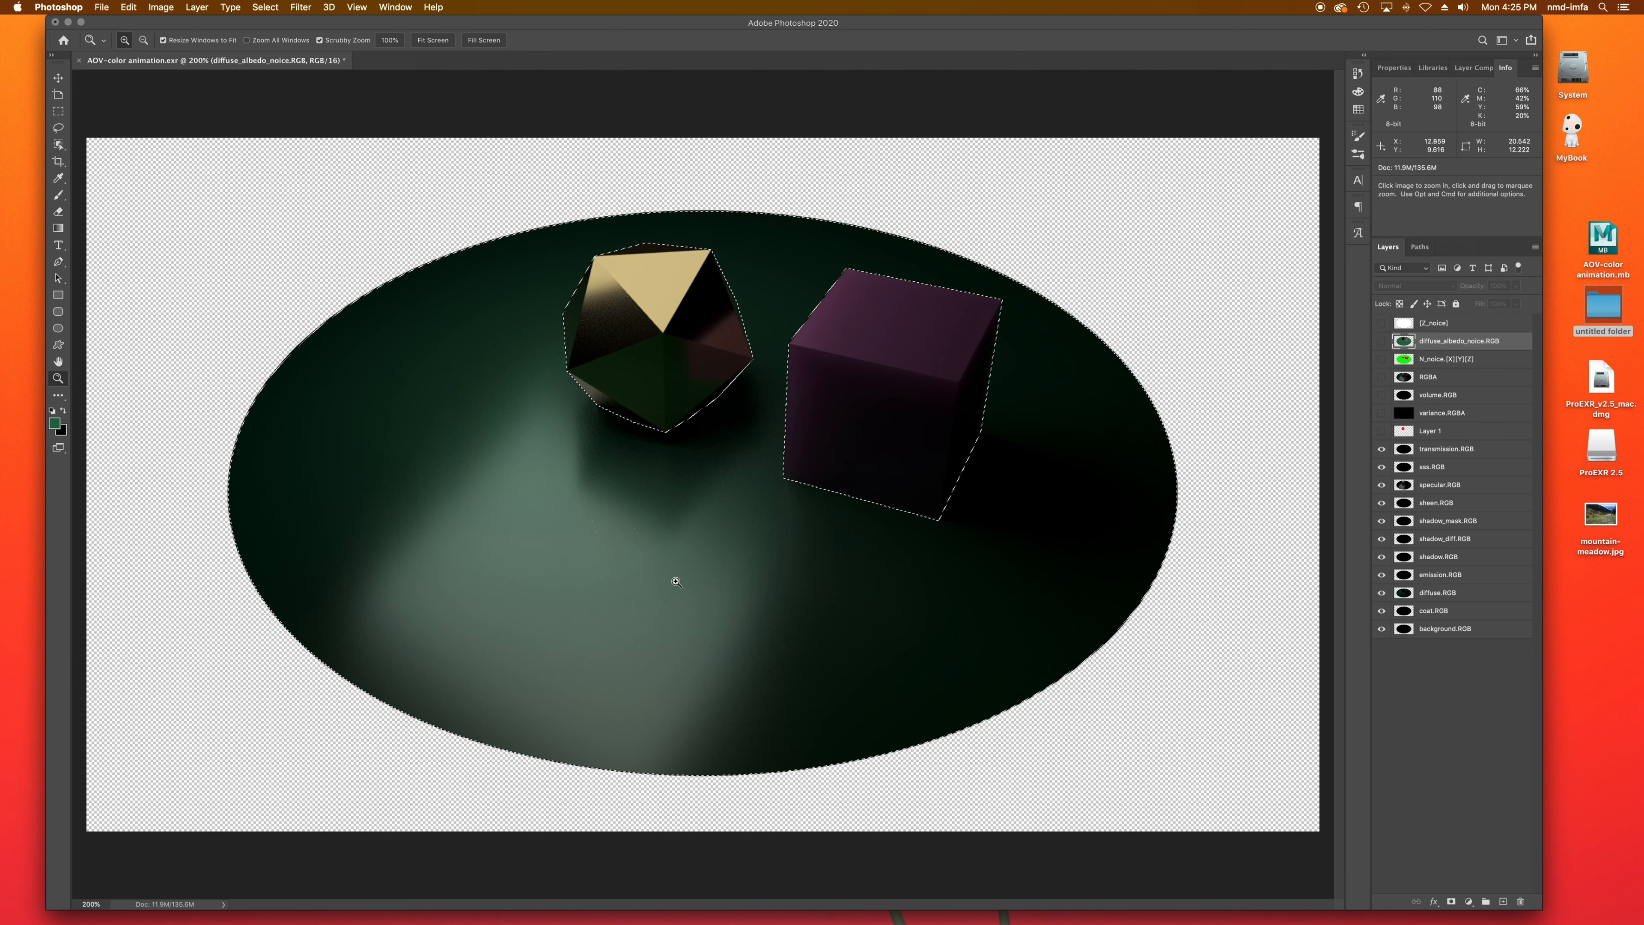
Step: Check the contributions of diffuse.RGB and specular.RGB by toggling each layer's visibility, and make specular.RGB the active layer
{"action": "left_click", "coordinate": [1429, 576]}
{"action": "left_click", "coordinate": [1426, 594]}
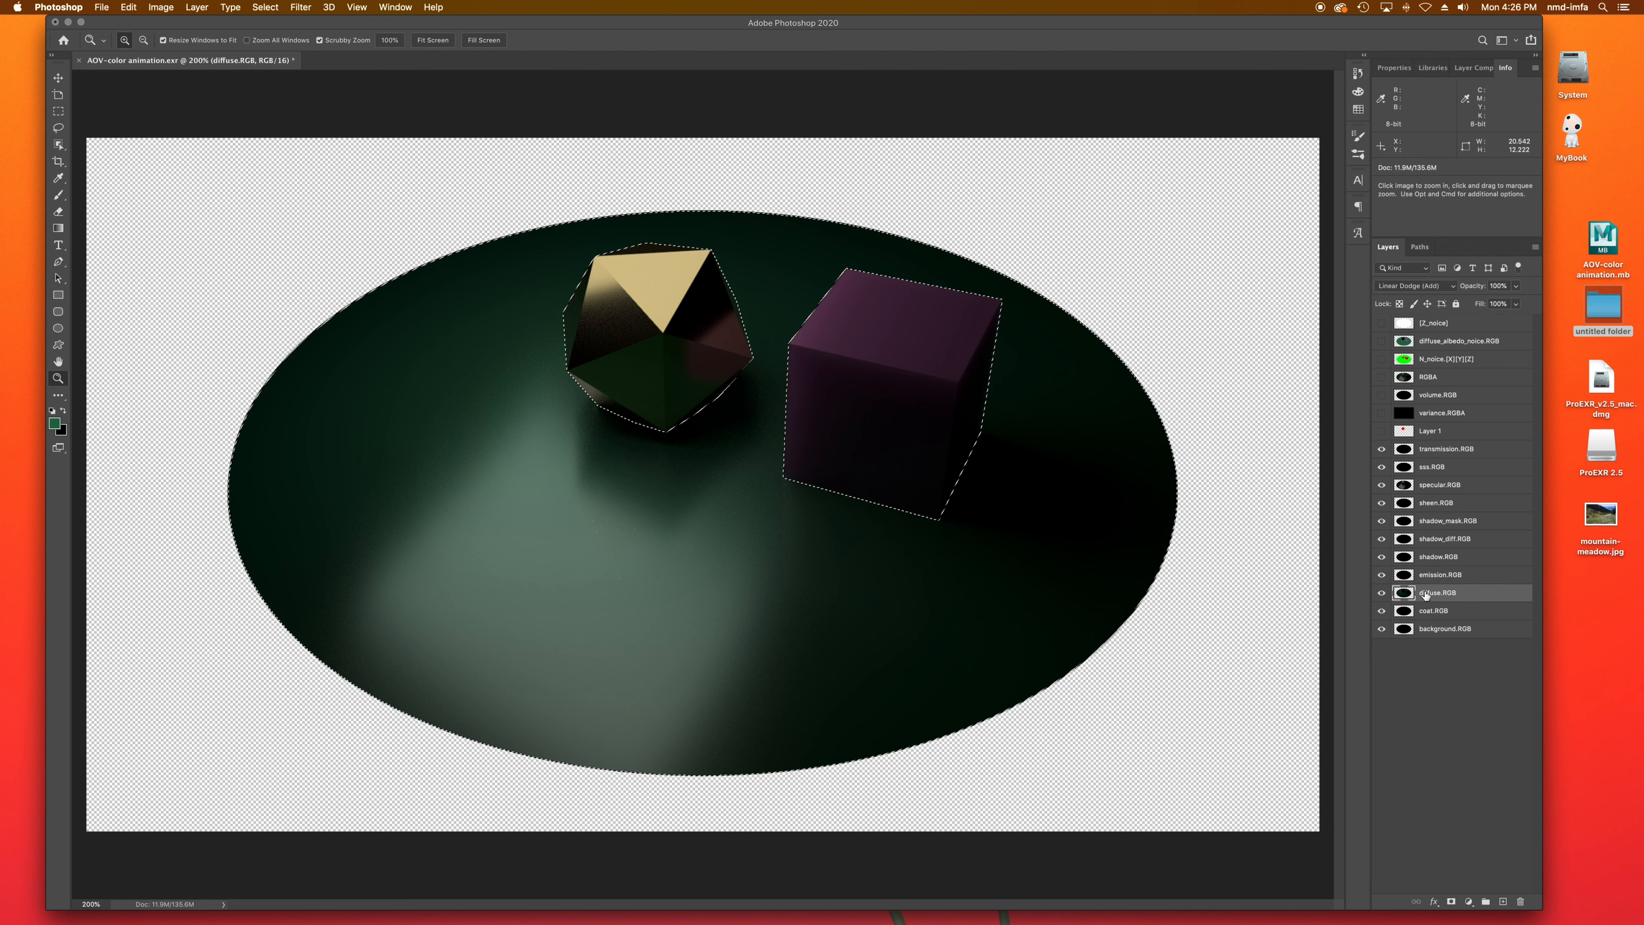
{"action": "left_click", "coordinate": [1382, 593]}
{"action": "left_click", "coordinate": [1382, 593]}
{"action": "left_click", "coordinate": [1382, 485]}
{"action": "left_click", "coordinate": [1382, 485]}
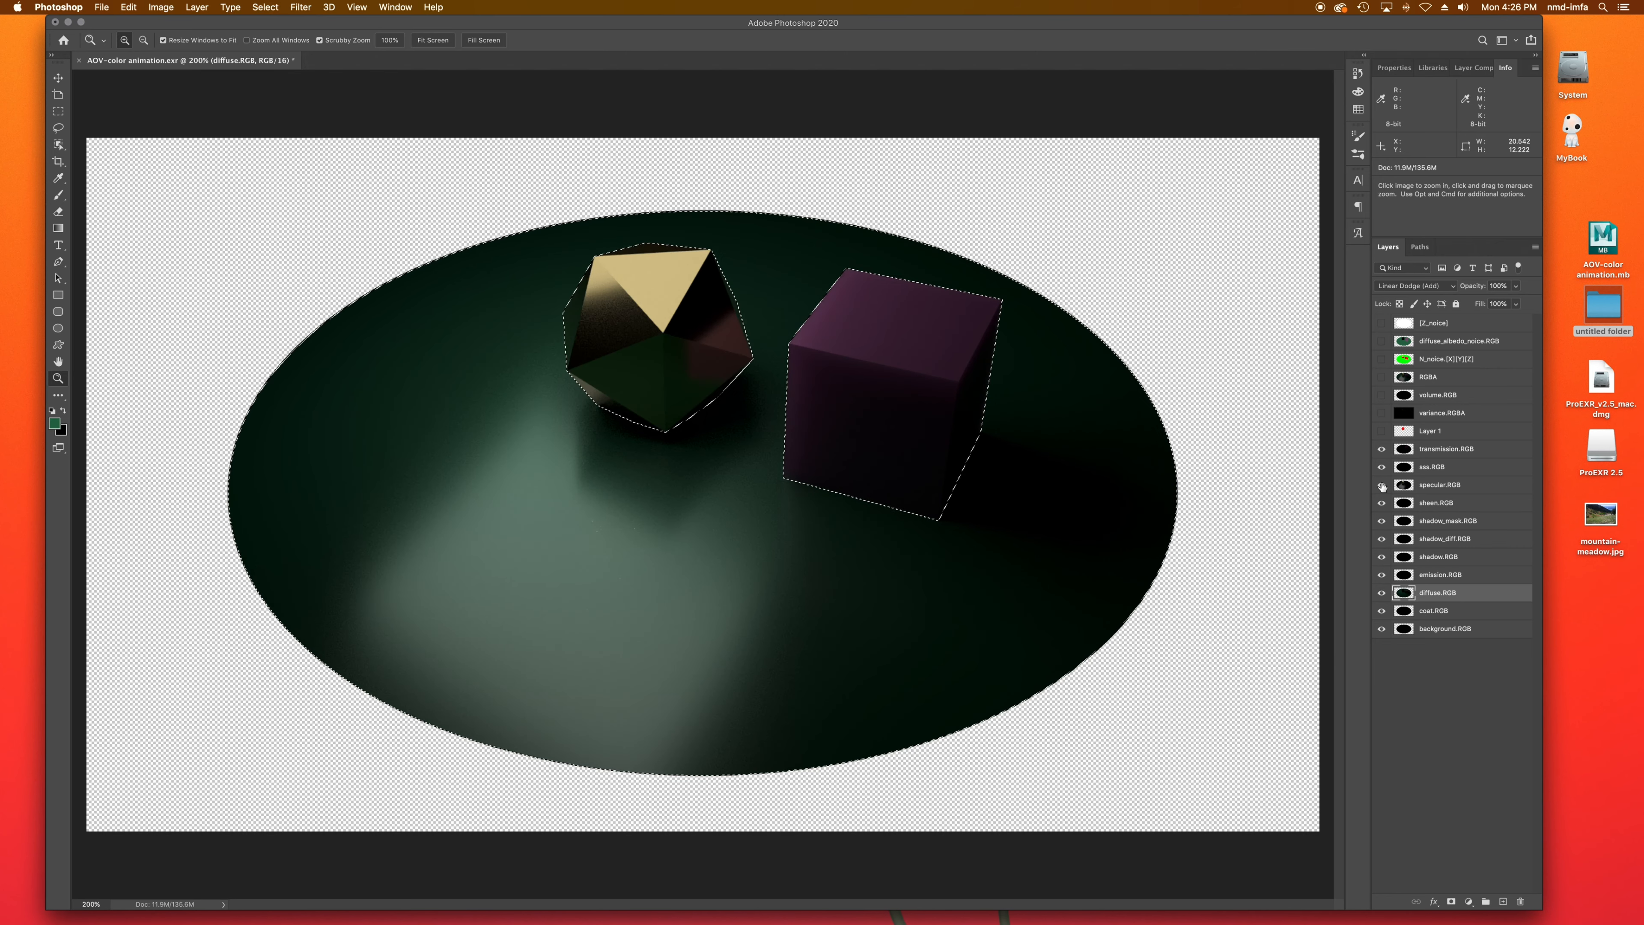
{"action": "left_click", "coordinate": [1419, 485]}
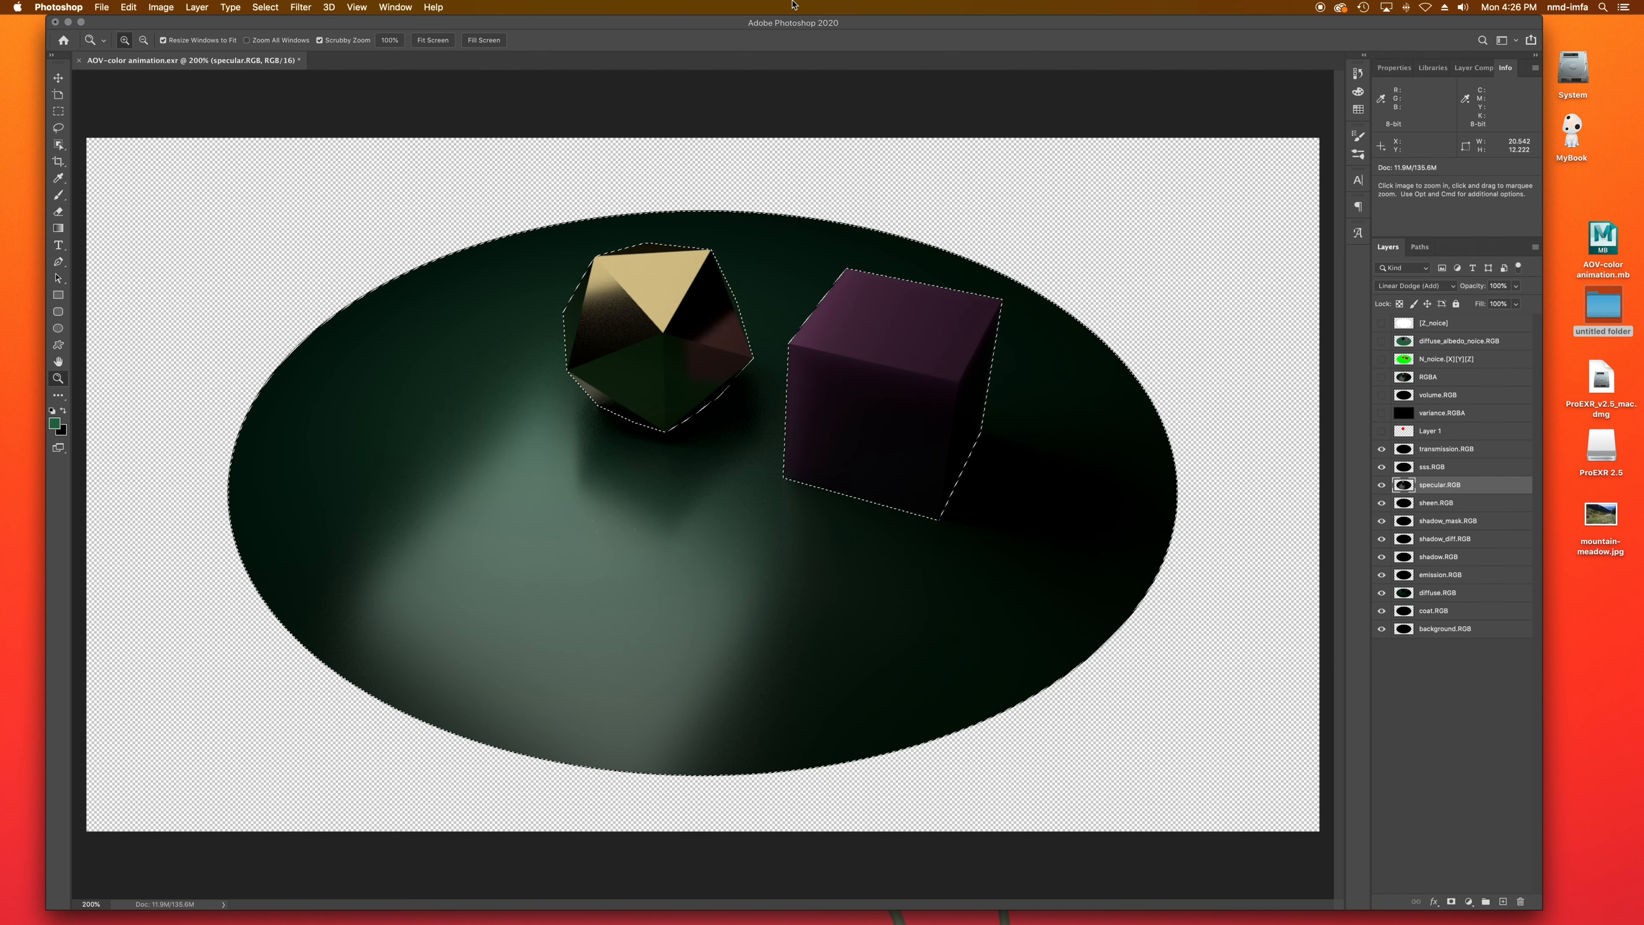
Step: Apply a Gaussian Blur with a radius of 1.7 pixels to the disc selection on specular.RGB, and deselect
{"action": "left_click", "coordinate": [299, 7]}
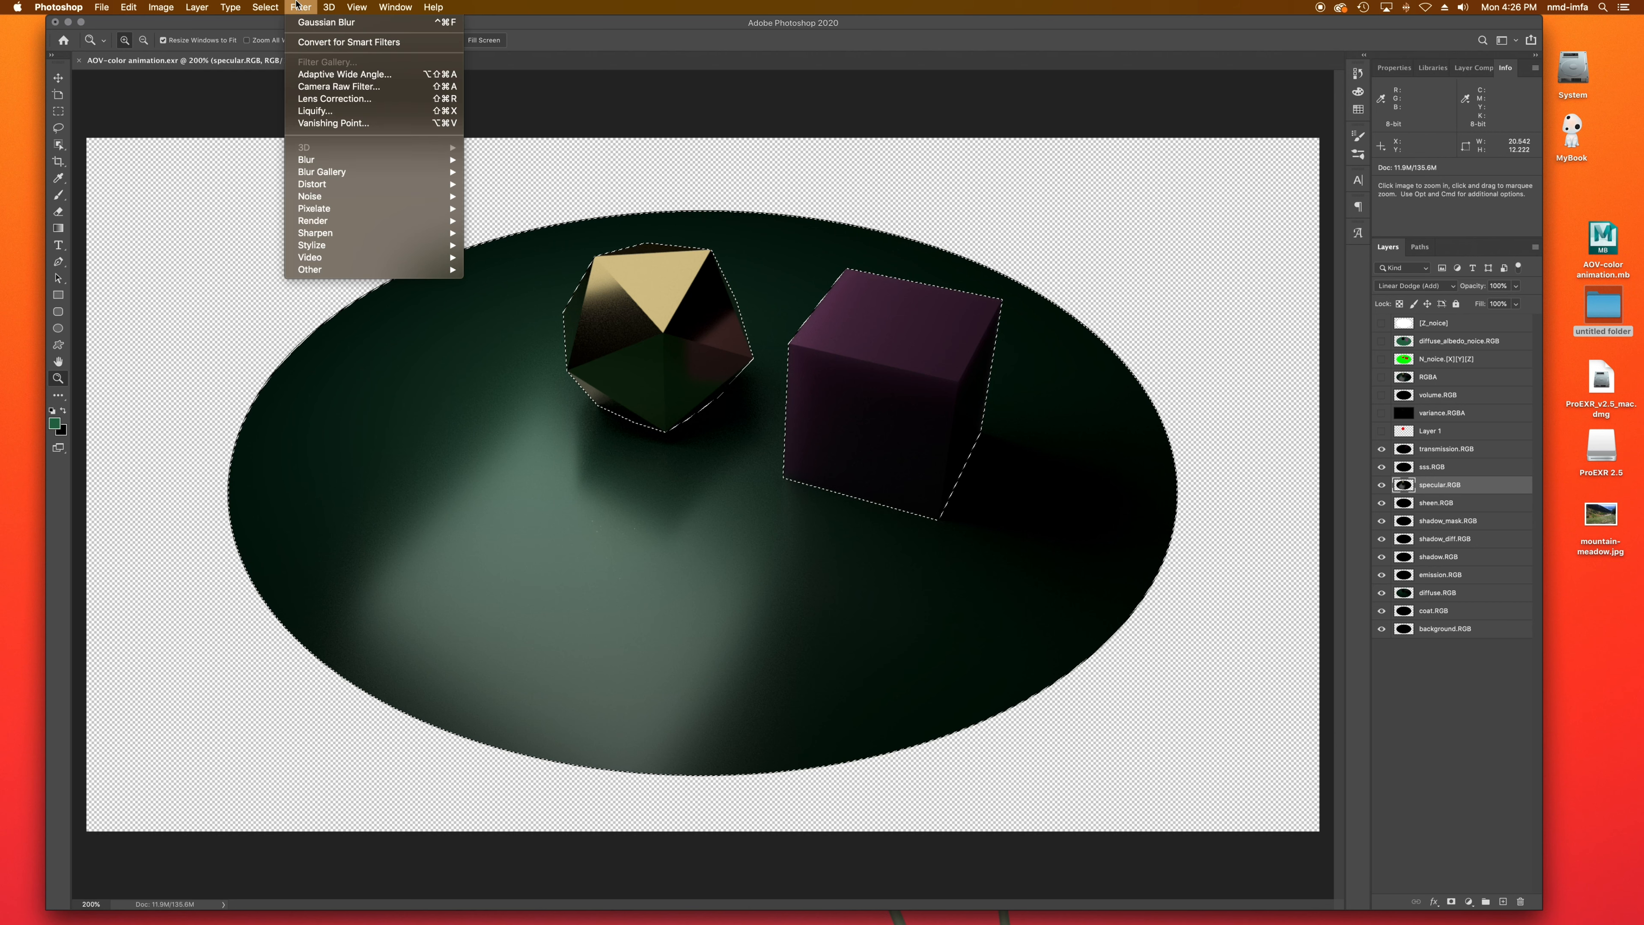
{"action": "left_click", "coordinate": [304, 9]}
{"action": "left_click", "coordinate": [304, 9]}
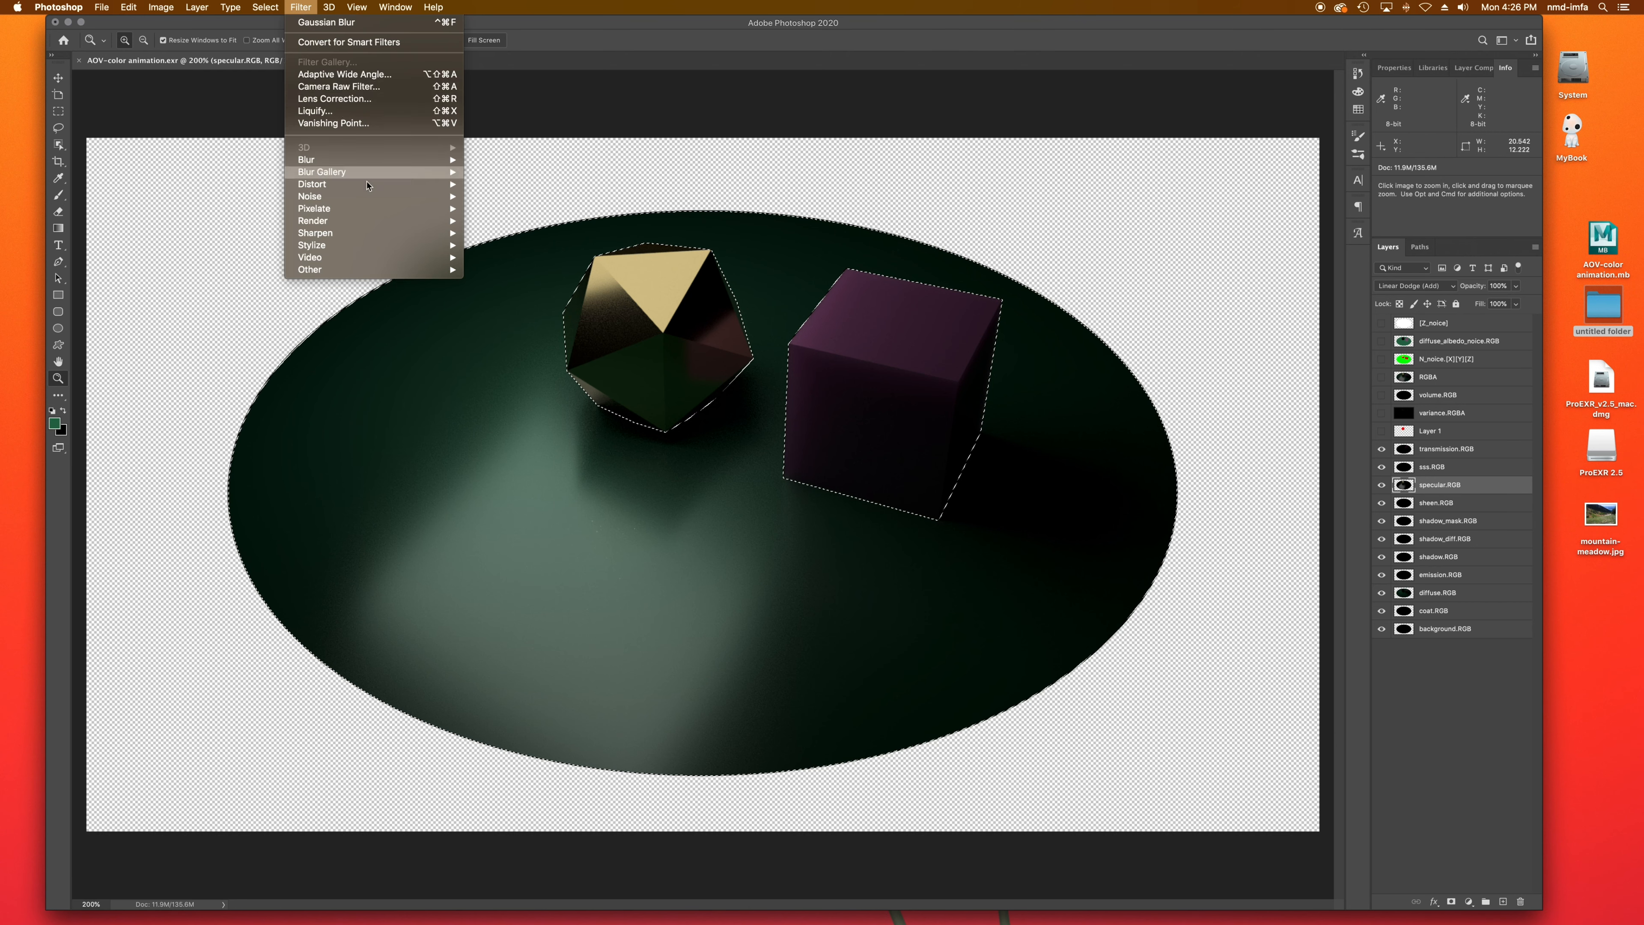
{"action": "mouse_move", "coordinate": [373, 159]}
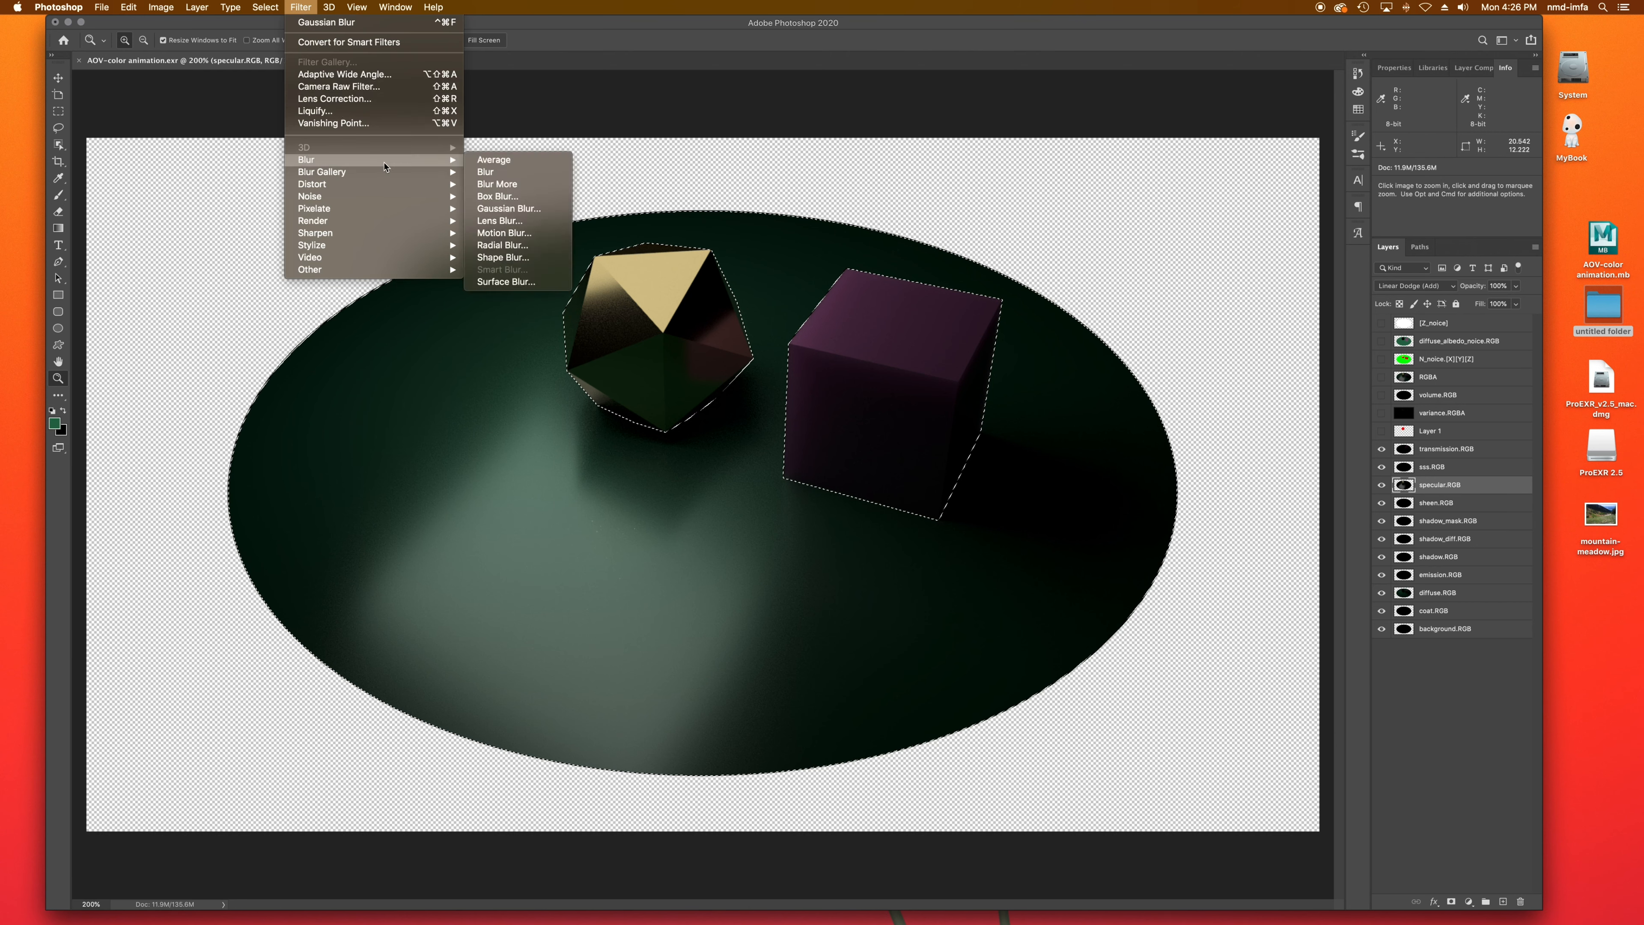
{"action": "left_click", "coordinate": [528, 209]}
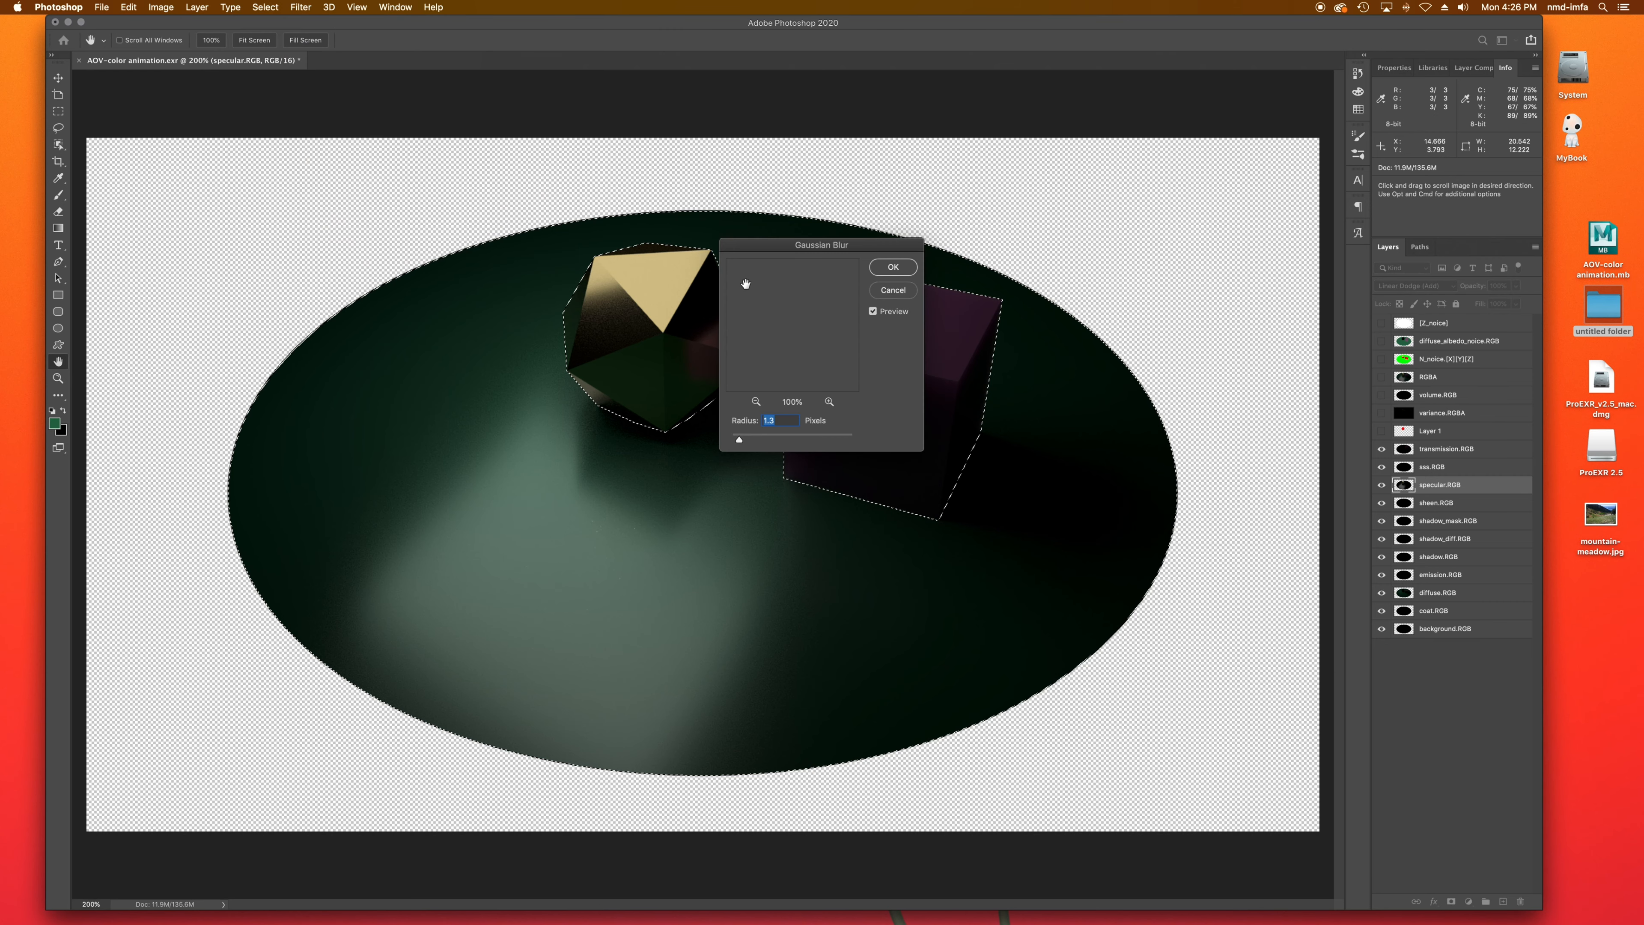
{"action": "left_click_drag", "start_coordinate": [782, 242], "coordinate": [1115, 152]}
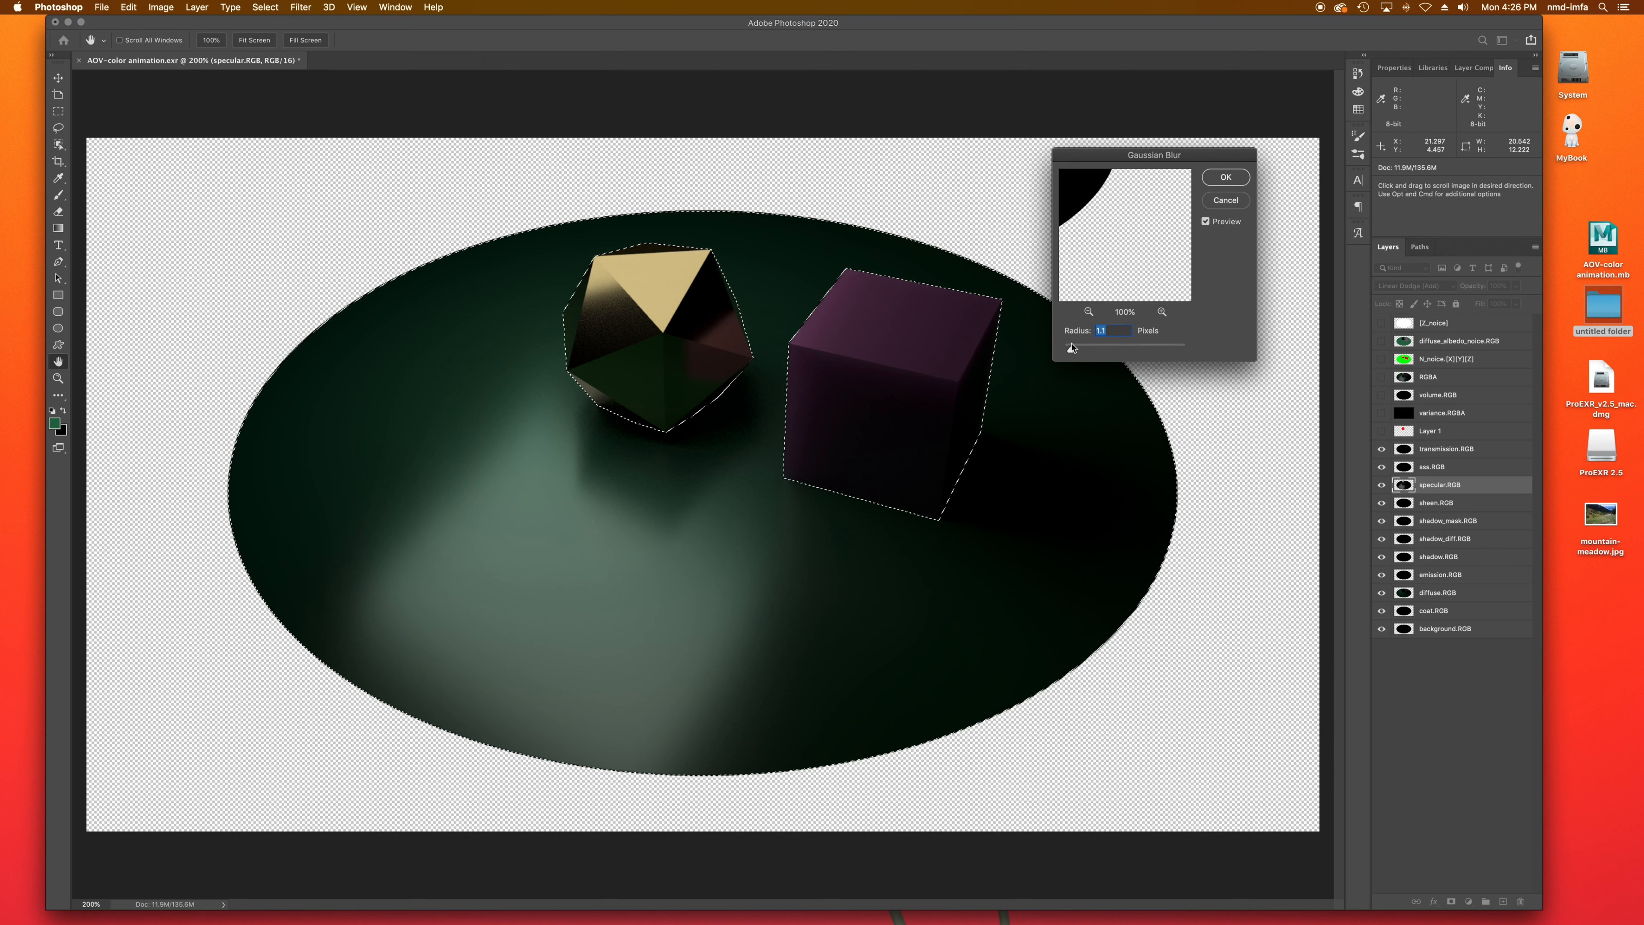
{"action": "left_click_drag", "start_coordinate": [1072, 349], "coordinate": [1038, 357]}
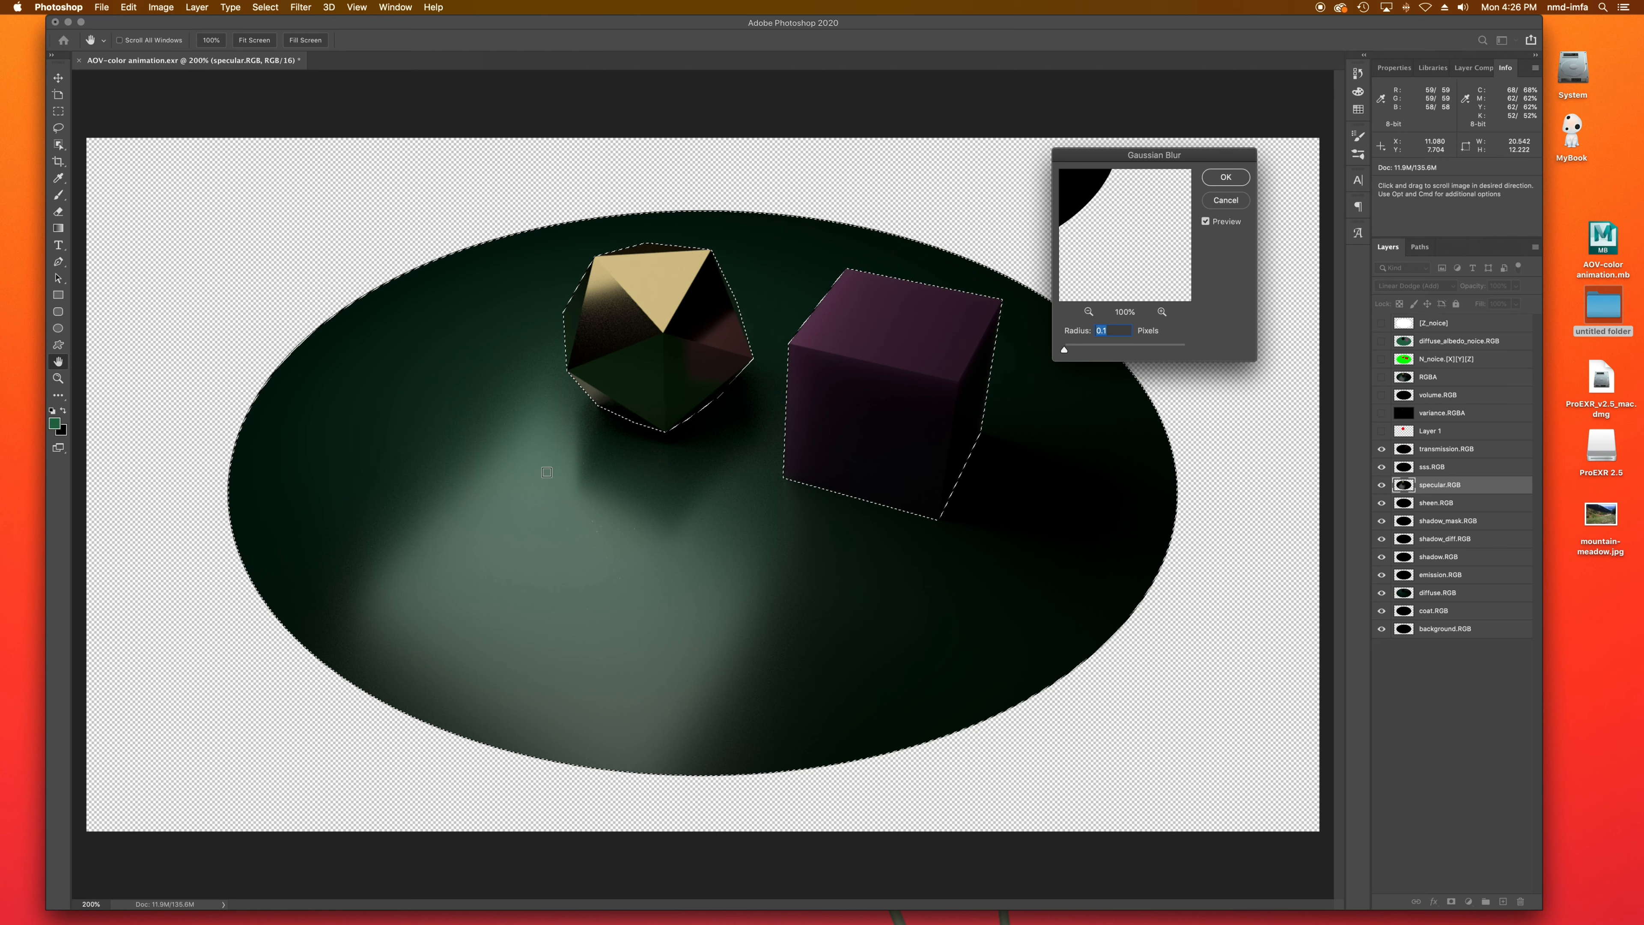
{"action": "left_click_drag", "start_coordinate": [1064, 350], "coordinate": [1067, 351]}
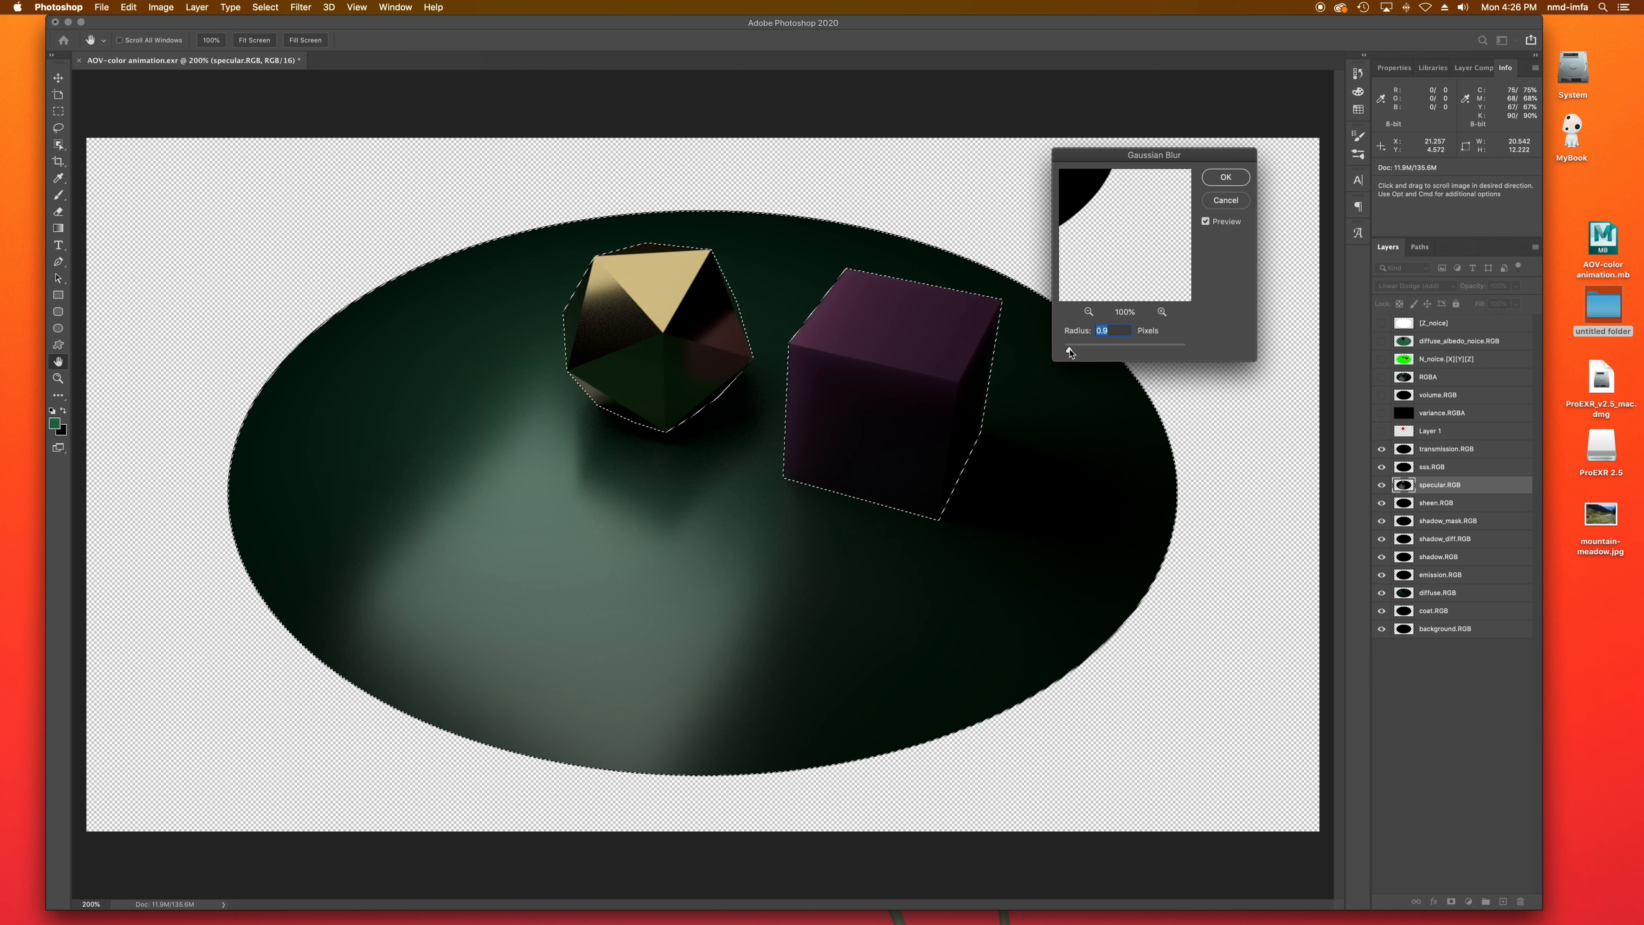
{"action": "left_click_drag", "start_coordinate": [1068, 352], "coordinate": [1075, 351]}
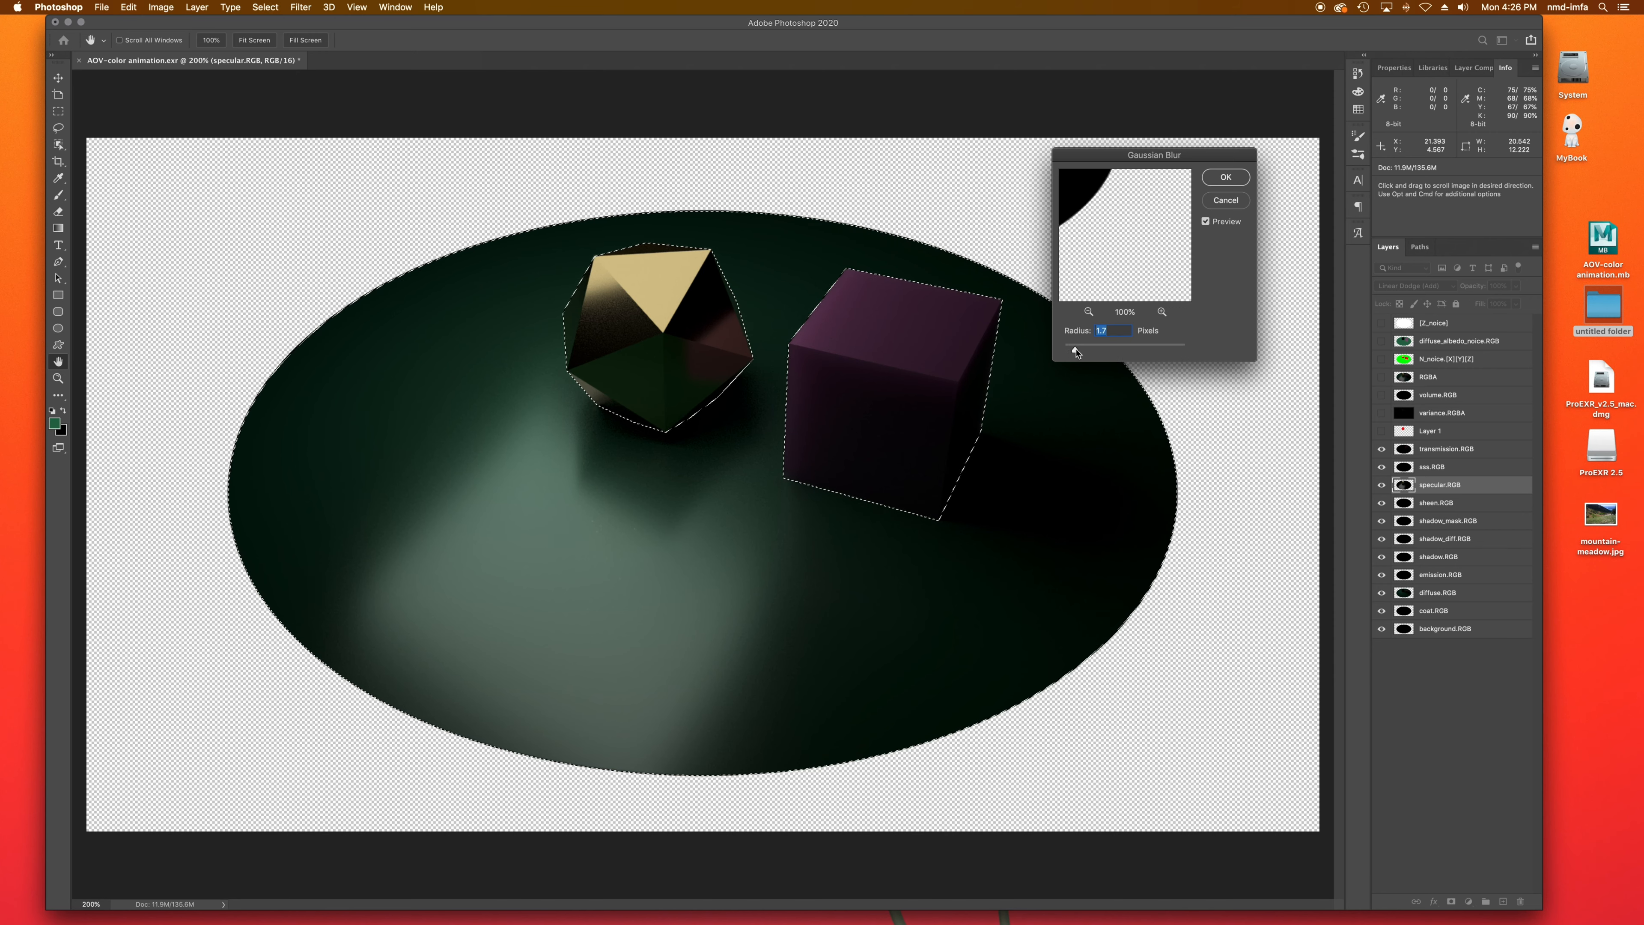
{"action": "left_click", "coordinate": [1226, 177]}
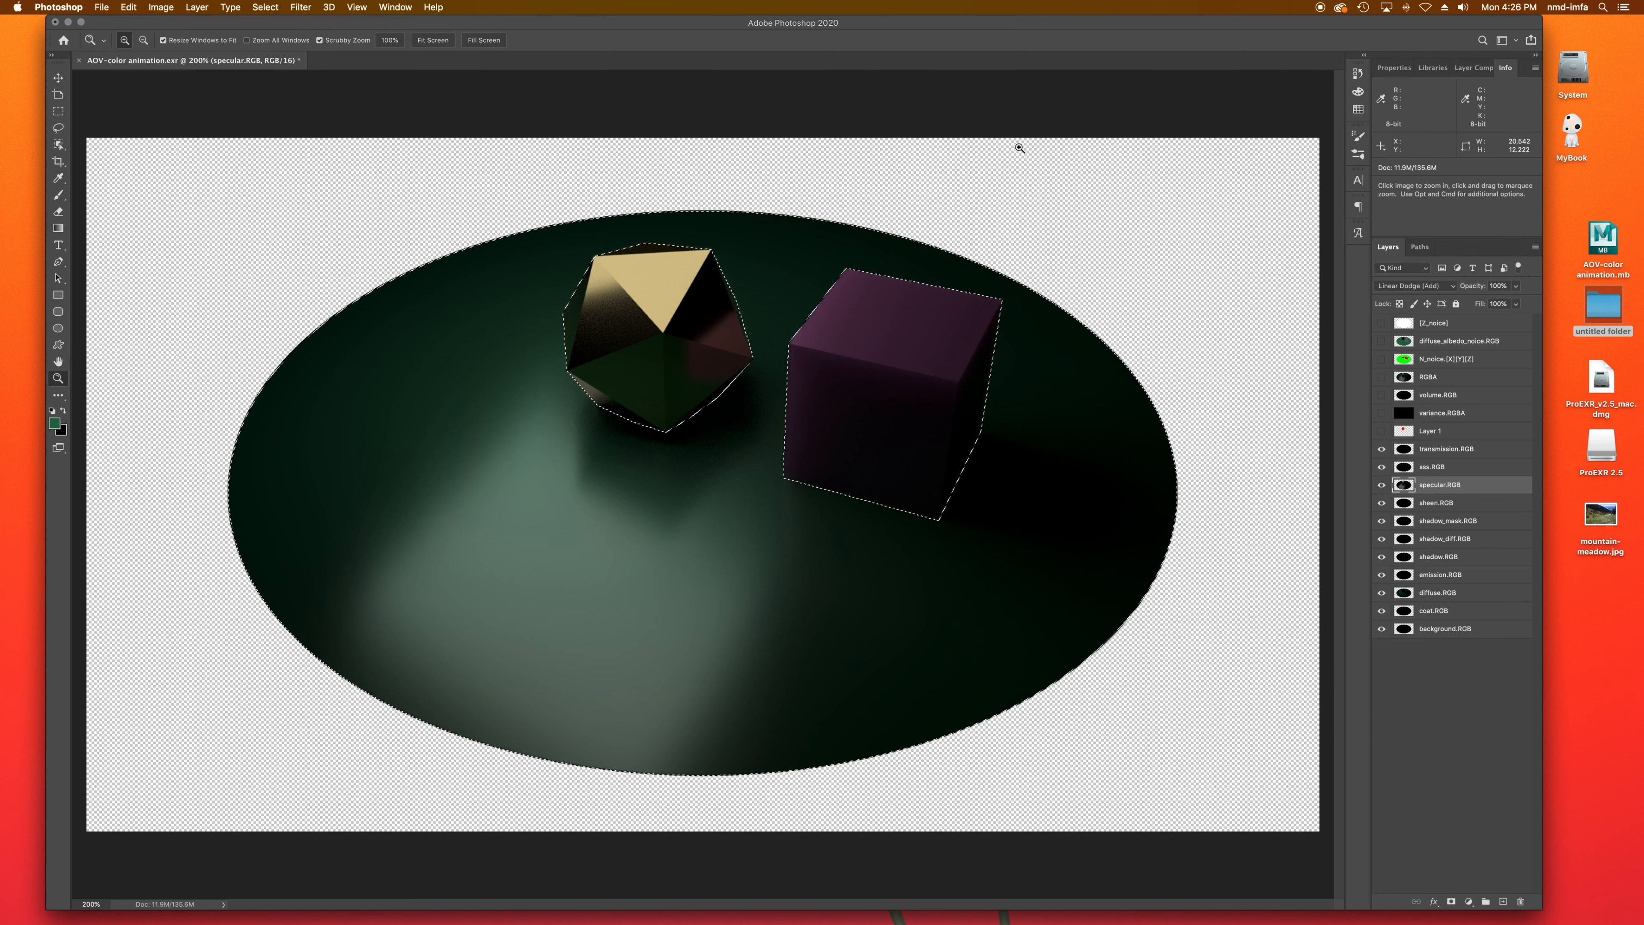
{"action": "key", "text": "super+d"}
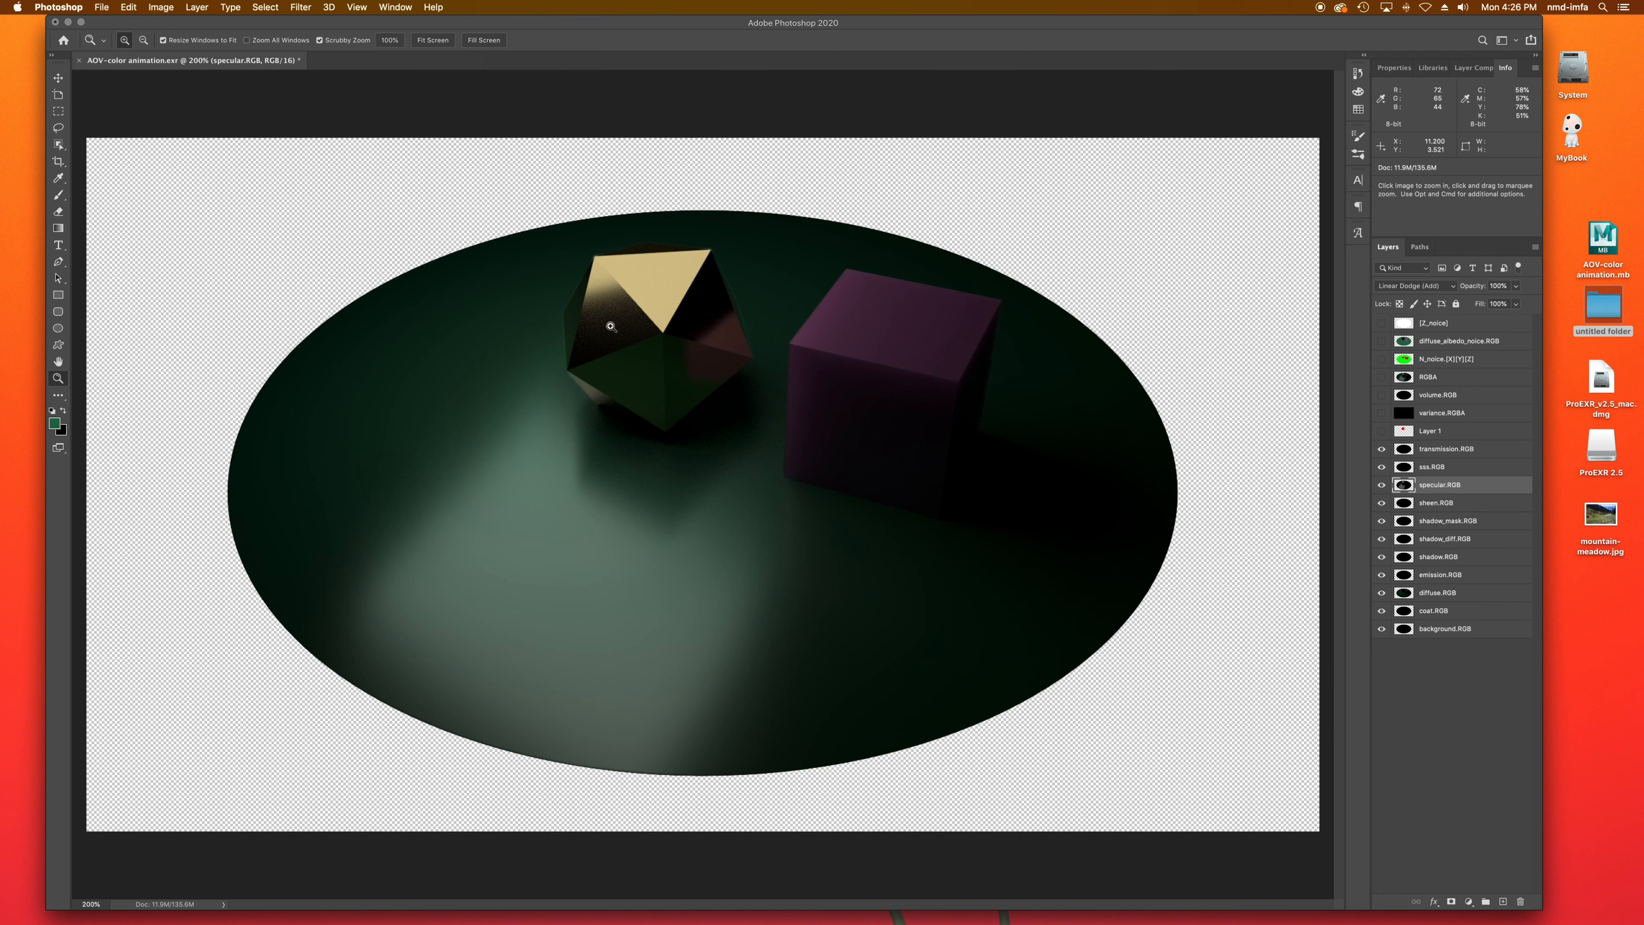
Step: Select the tan face of the polyhedron in the N_noice normal pass using Color Range with fuzziness 47, and hide that layer
{"action": "left_click", "coordinate": [1381, 359]}
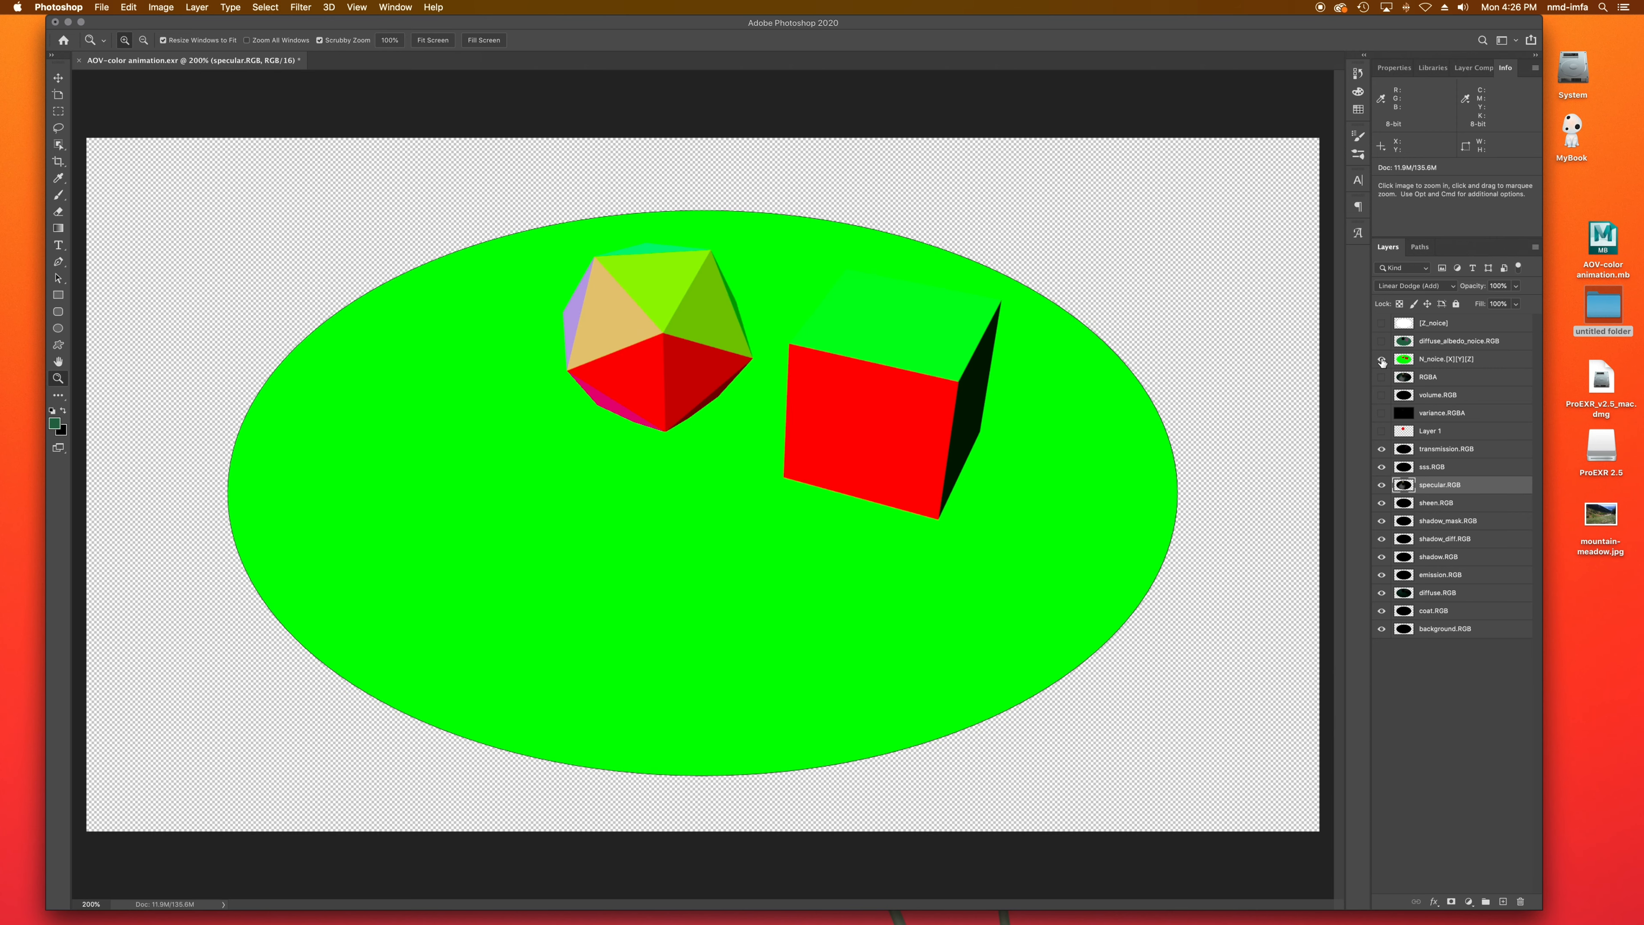
{"action": "left_click", "coordinate": [1418, 360]}
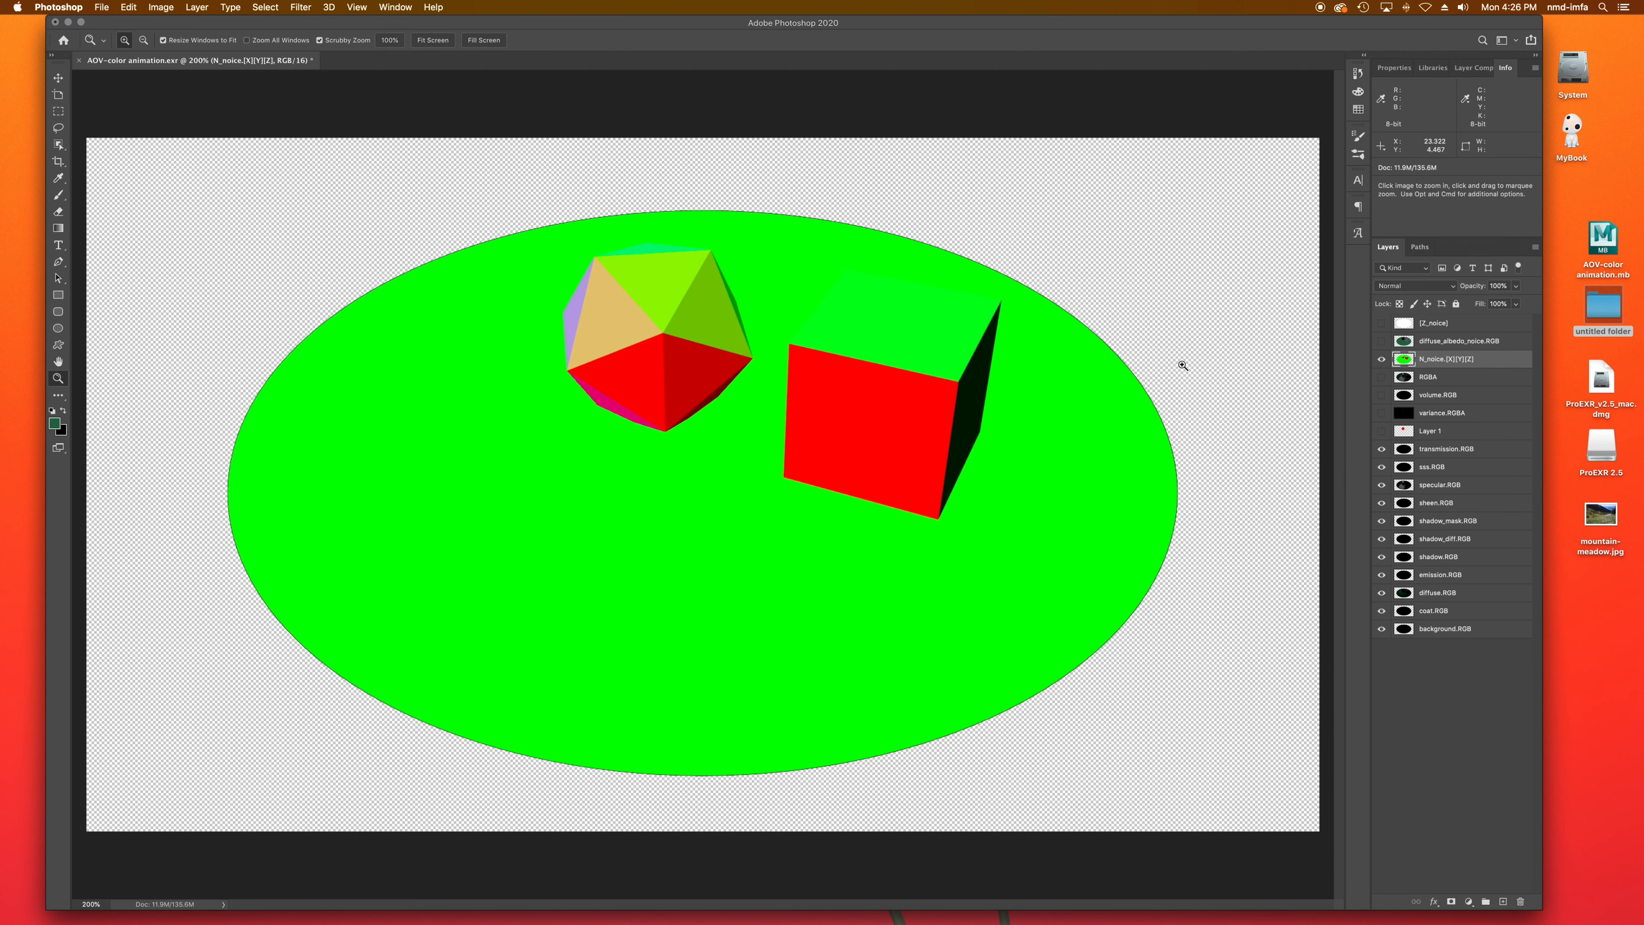
{"action": "left_click", "coordinate": [1380, 358]}
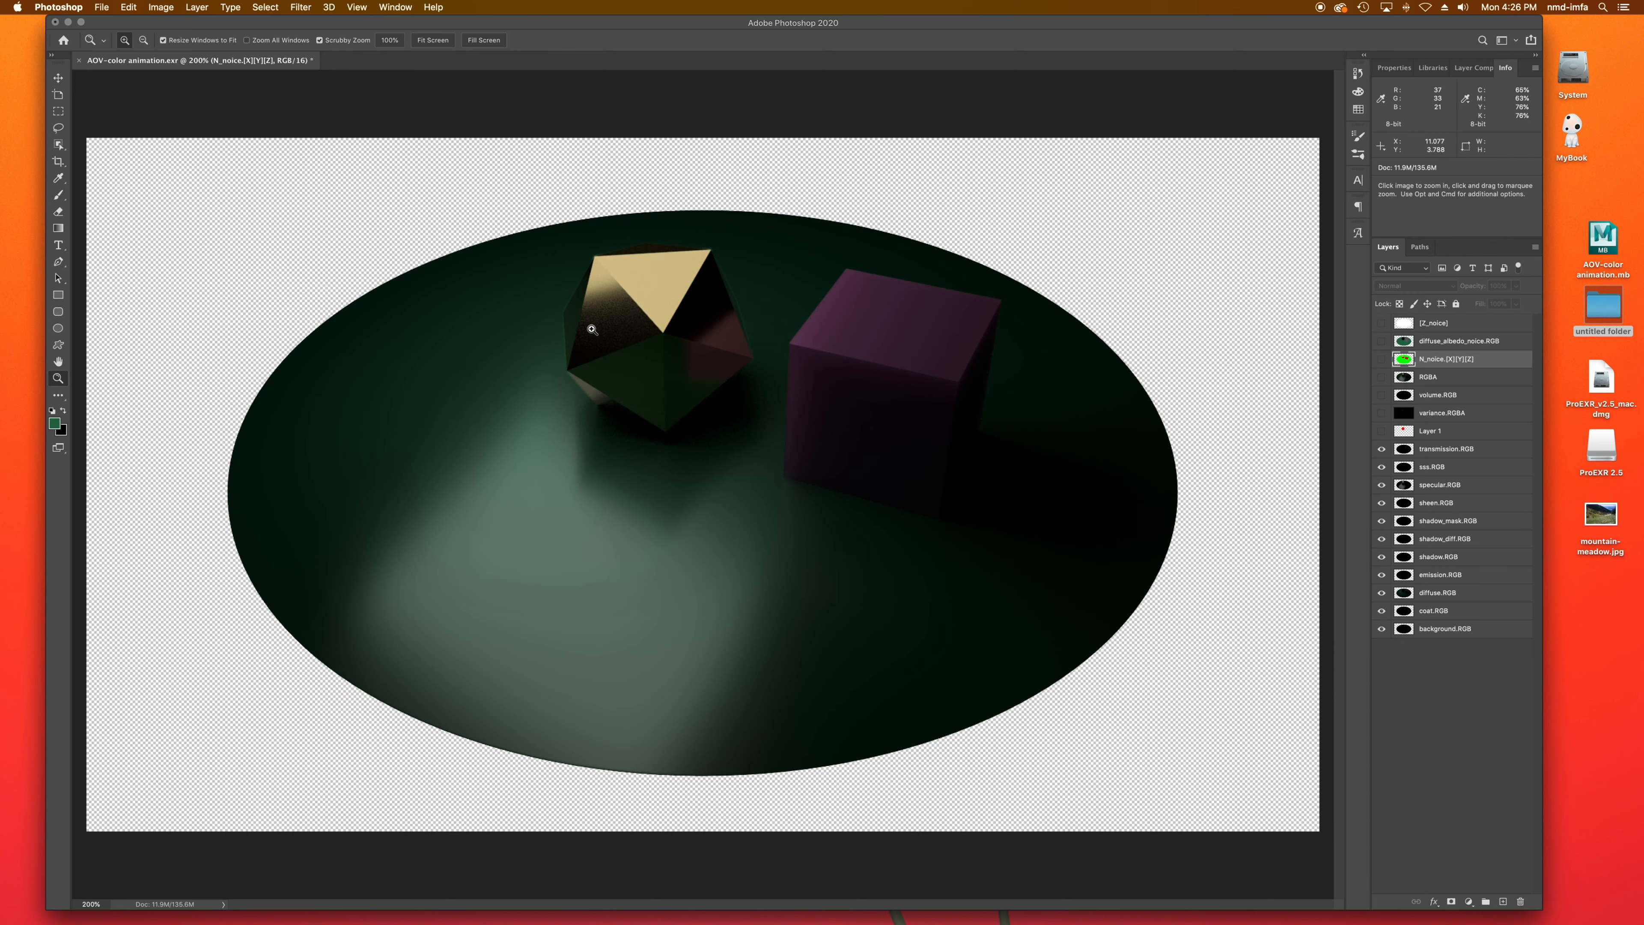
{"action": "left_click", "coordinate": [1380, 358]}
{"action": "left_click", "coordinate": [265, 7]}
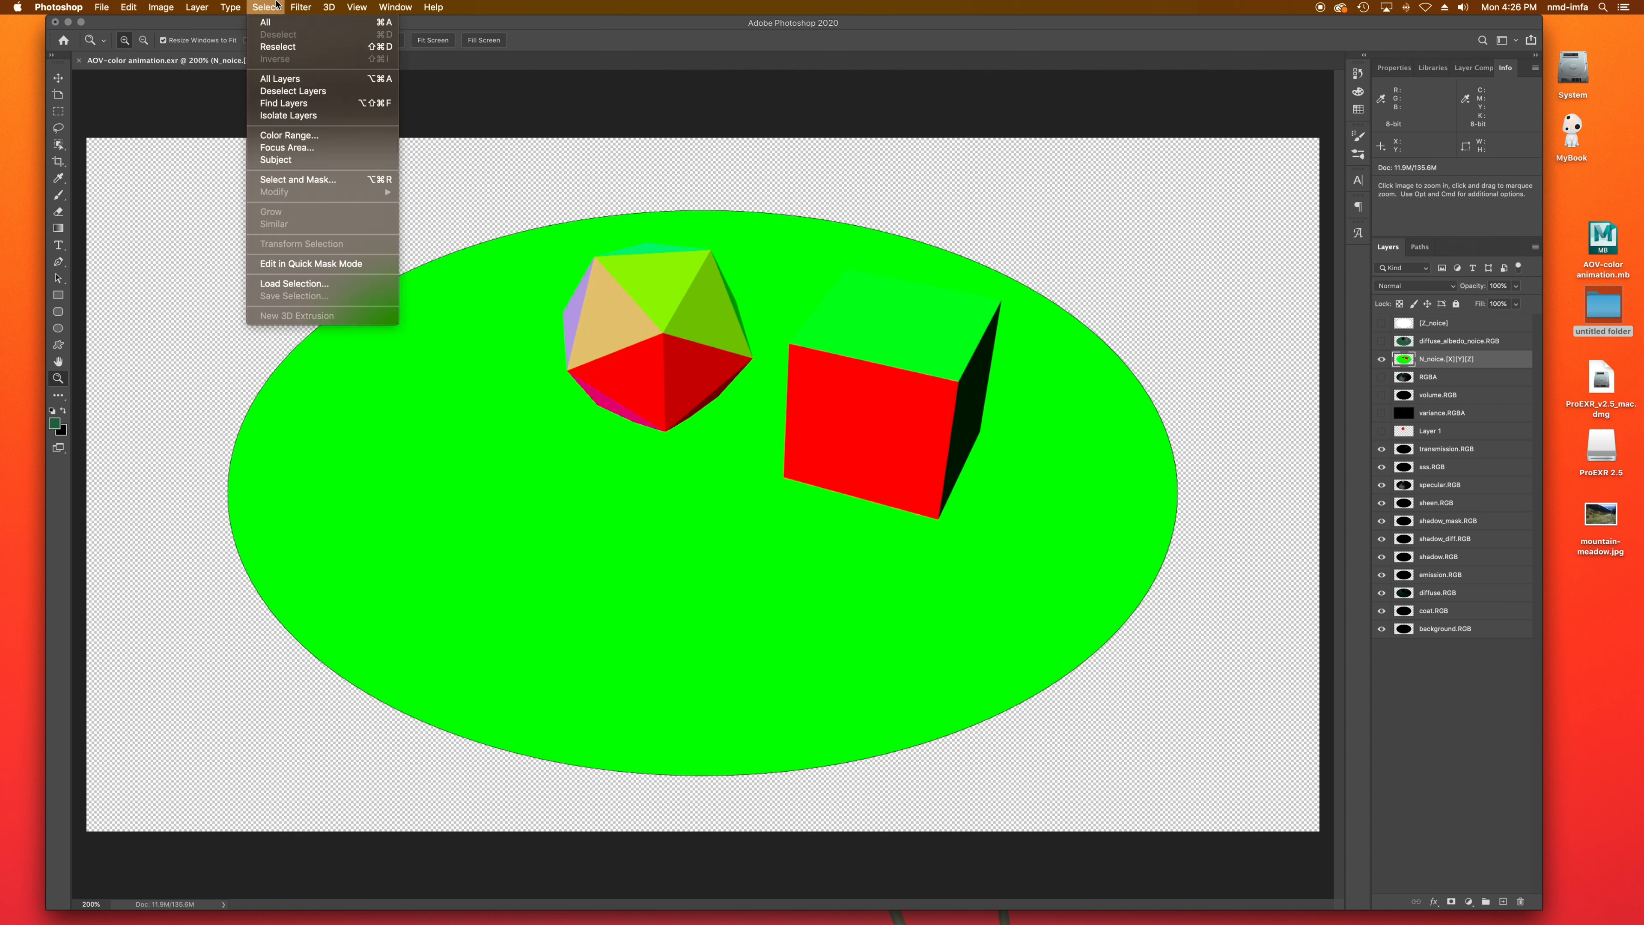
{"action": "left_click", "coordinate": [289, 135]}
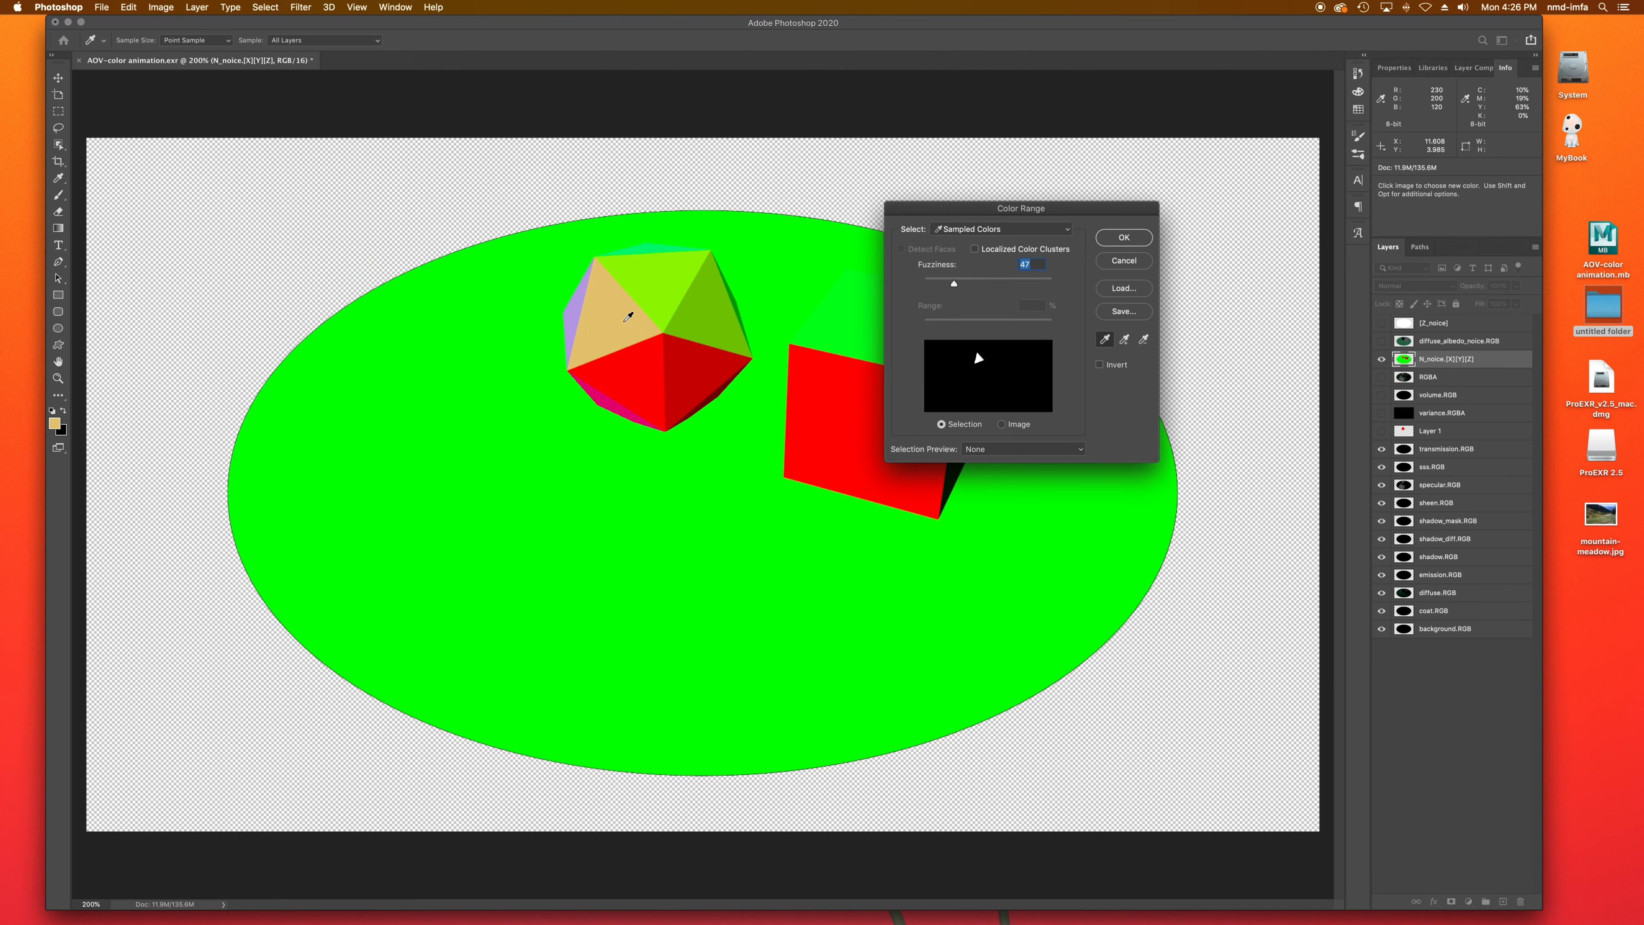
{"action": "left_click", "coordinate": [1123, 237]}
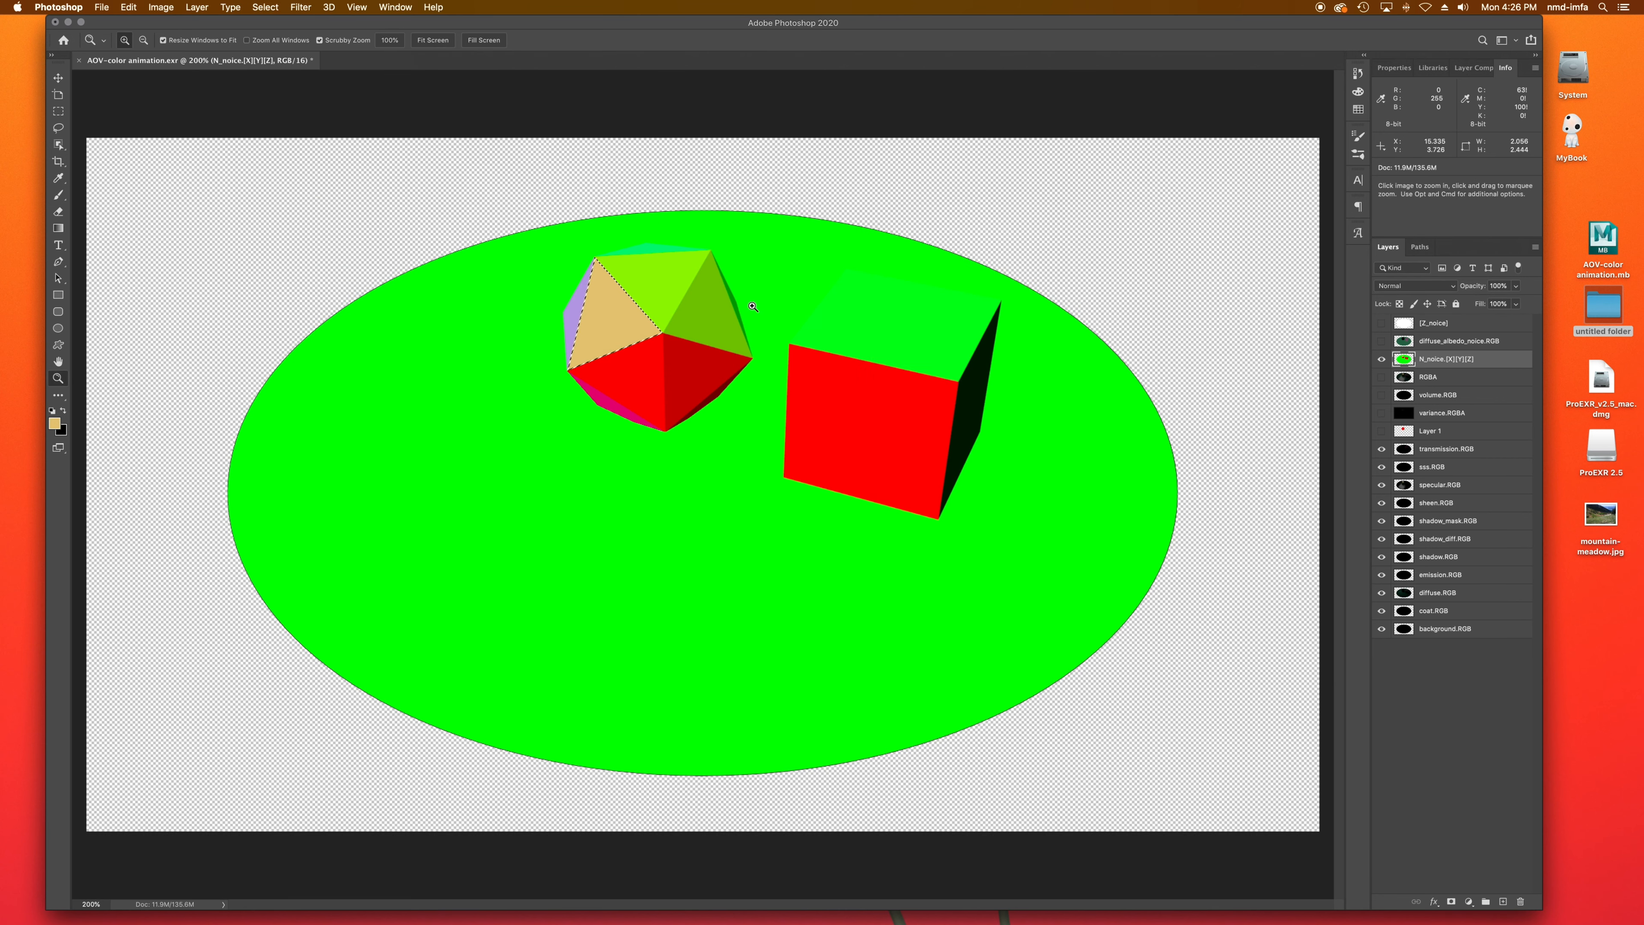
{"action": "left_click", "coordinate": [1381, 359]}
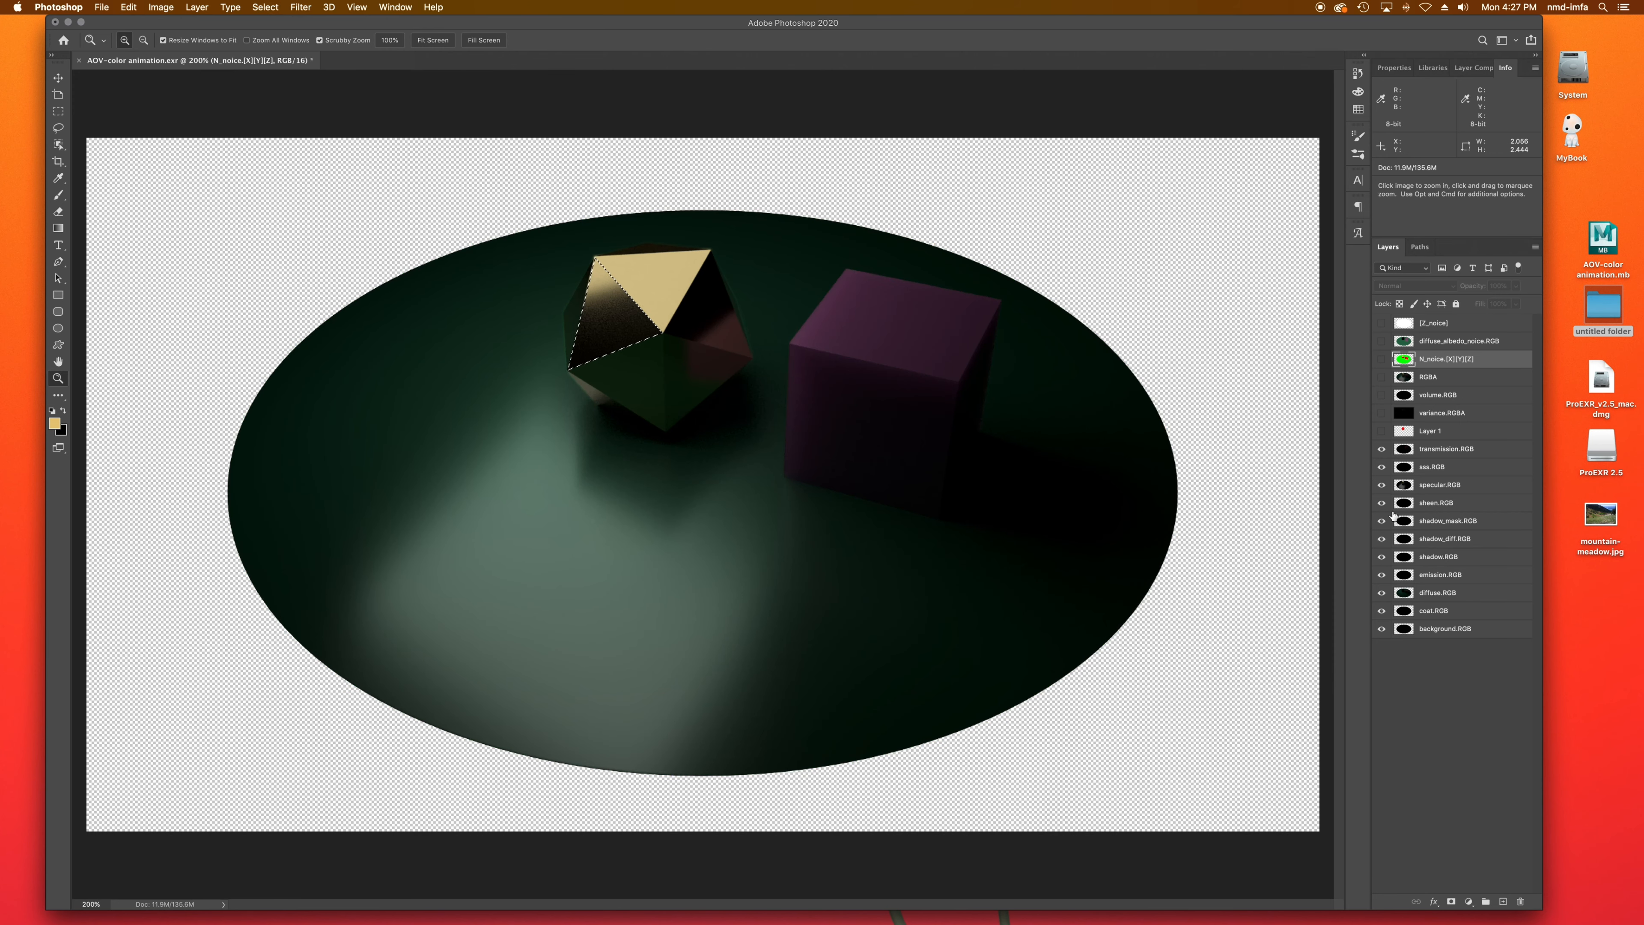
Step: Reapply the last Gaussian Blur to the selected polyhedron face on the specular.RGB layer and inspect the result up close
{"action": "left_click", "coordinate": [1422, 471]}
{"action": "left_click", "coordinate": [1381, 486]}
{"action": "left_click", "coordinate": [1381, 485]}
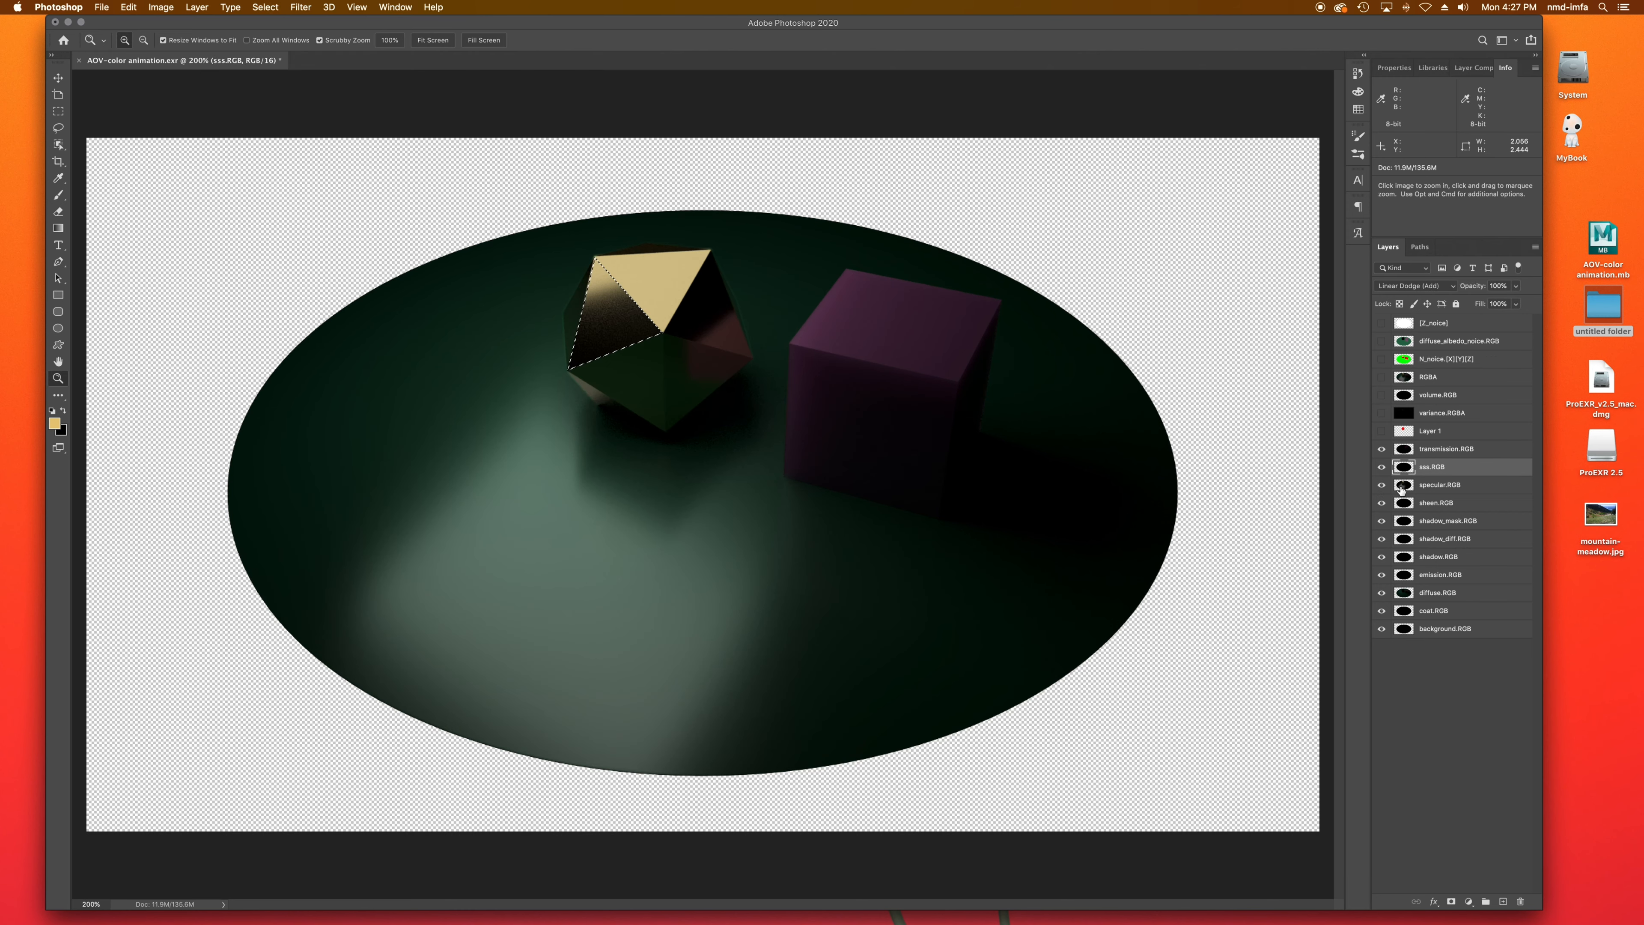
{"action": "left_click", "coordinate": [1423, 487]}
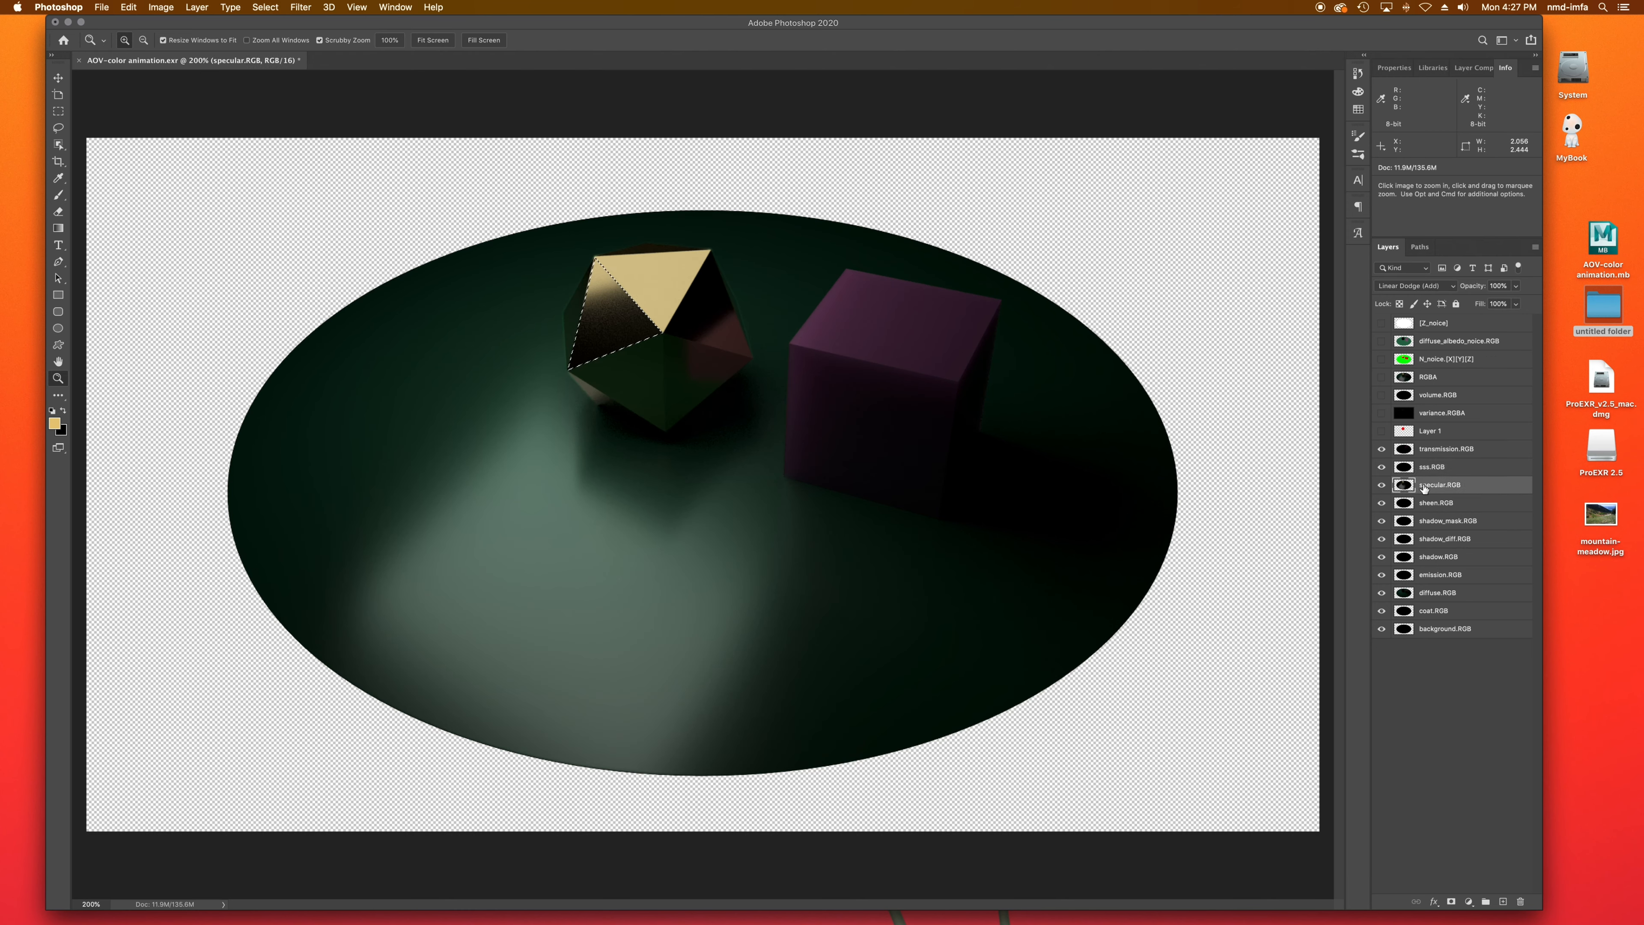
{"action": "left_click", "coordinate": [310, 6]}
{"action": "left_click", "coordinate": [312, 23]}
{"action": "left_click", "coordinate": [638, 333]}
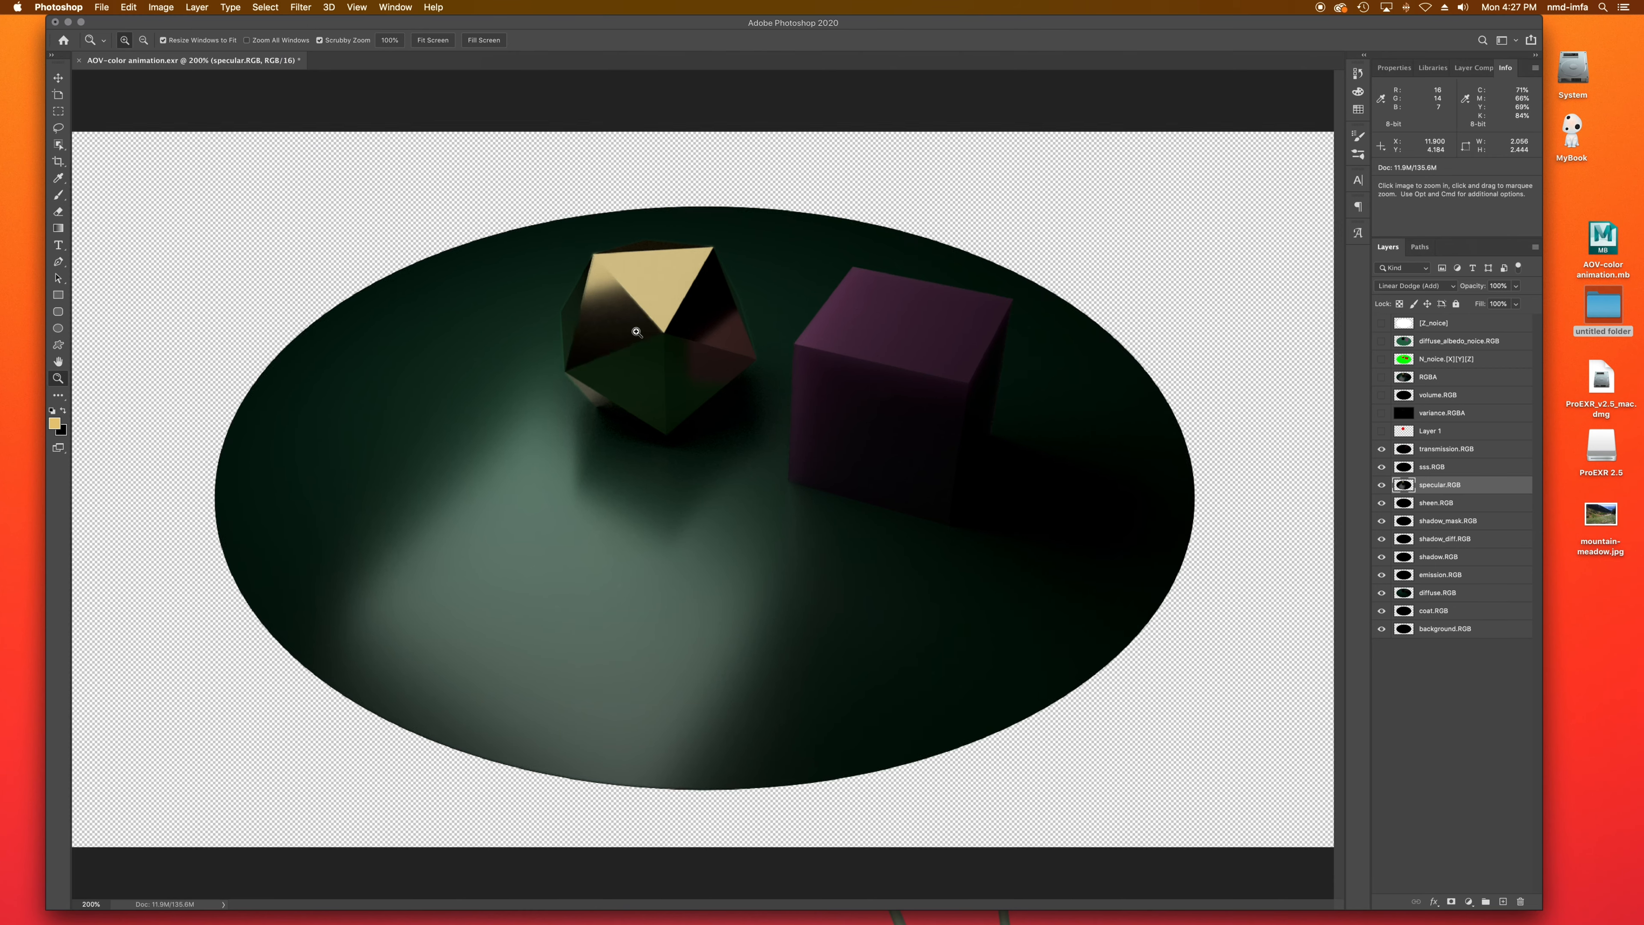
{"action": "left_click", "coordinate": [619, 311]}
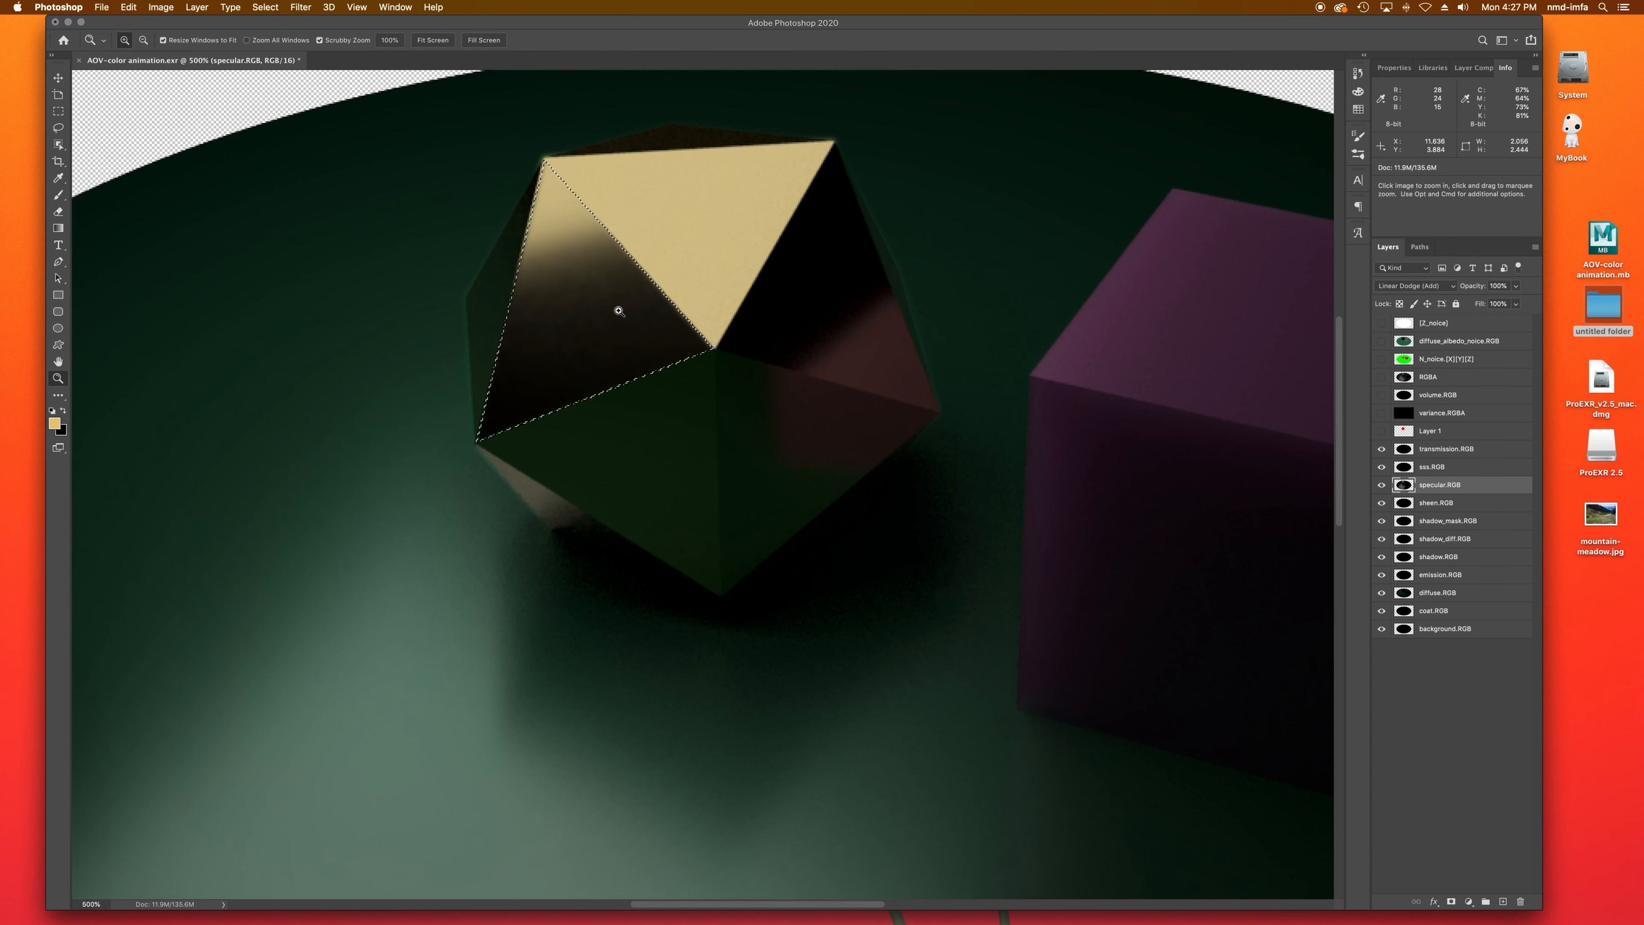
{"action": "left_click", "coordinate": [611, 315], "text": "alt"}
{"action": "left_click", "coordinate": [611, 315], "text": "alt"}
{"action": "left_click", "coordinate": [611, 316], "text": "alt"}
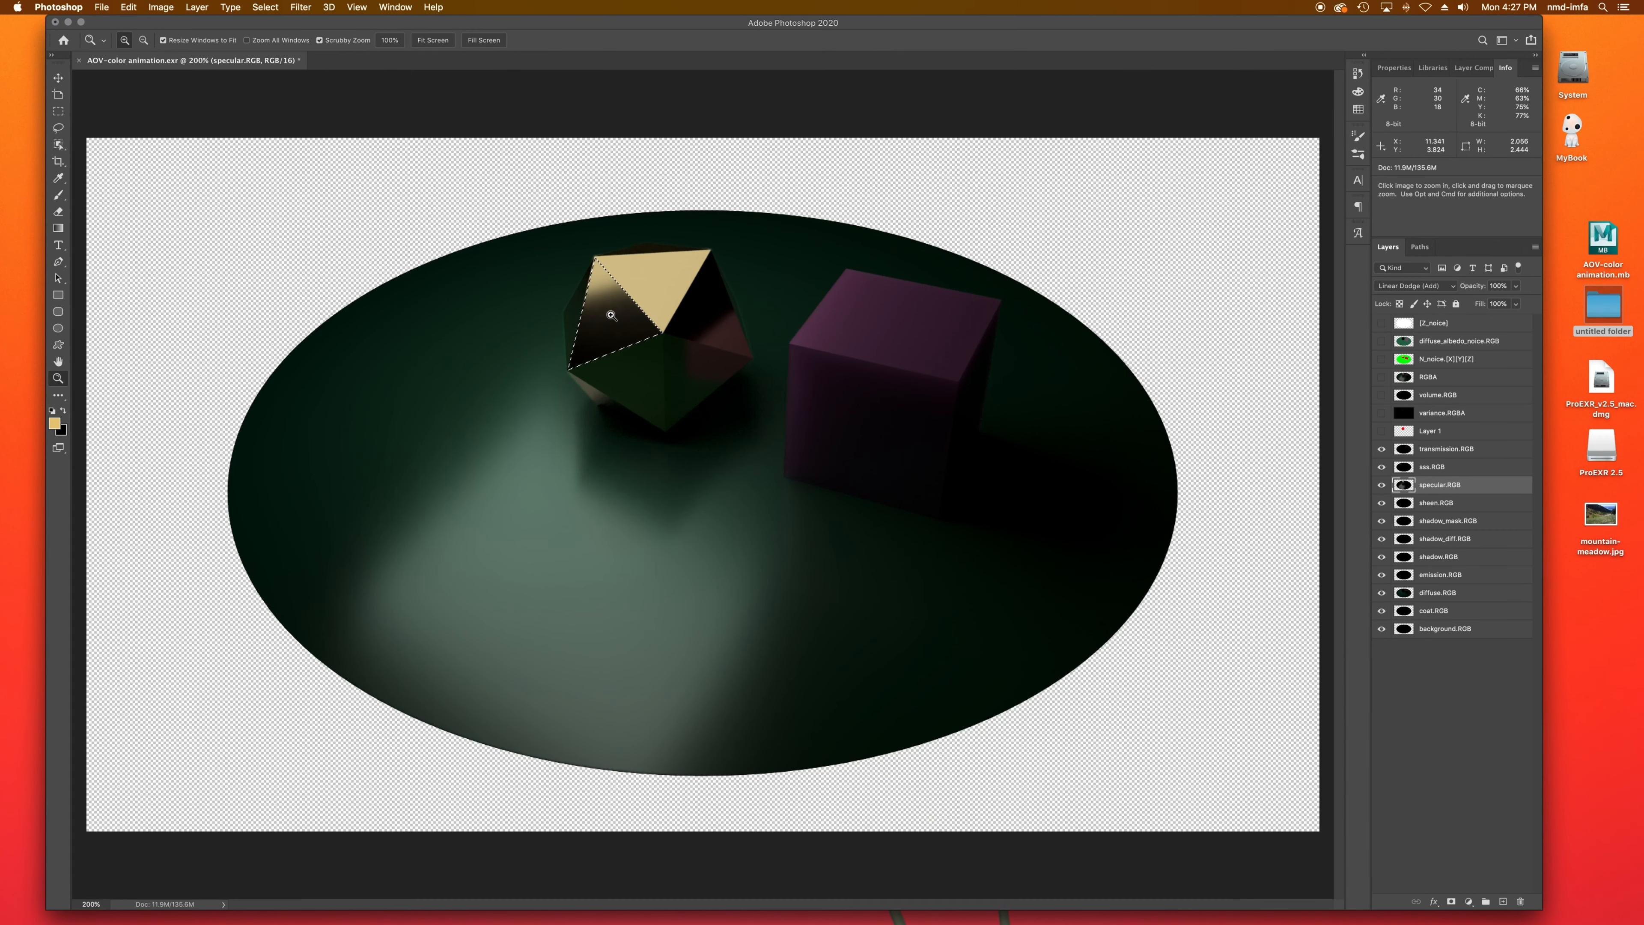